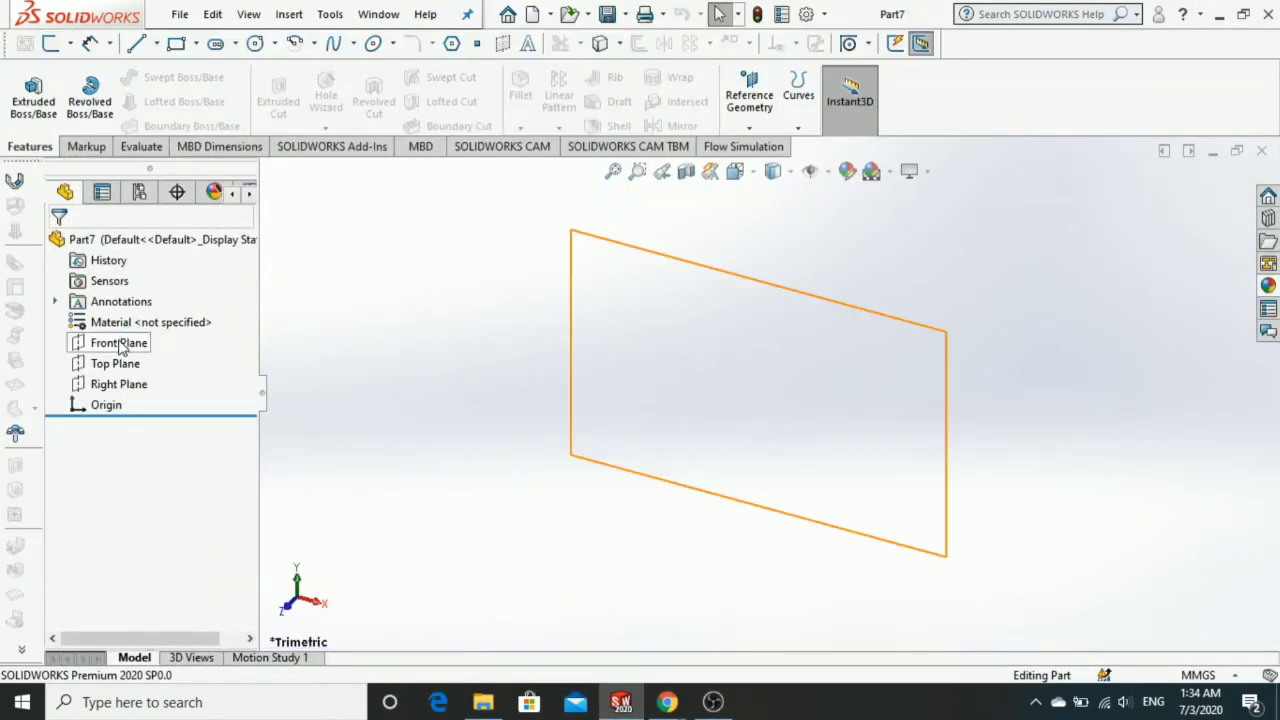
Start a sketch on the Front Plane and draw a vertical centerline up from the origin.
{"action": "left_click", "coordinate": [122, 343]}
{"action": "left_click", "coordinate": [134, 313]}
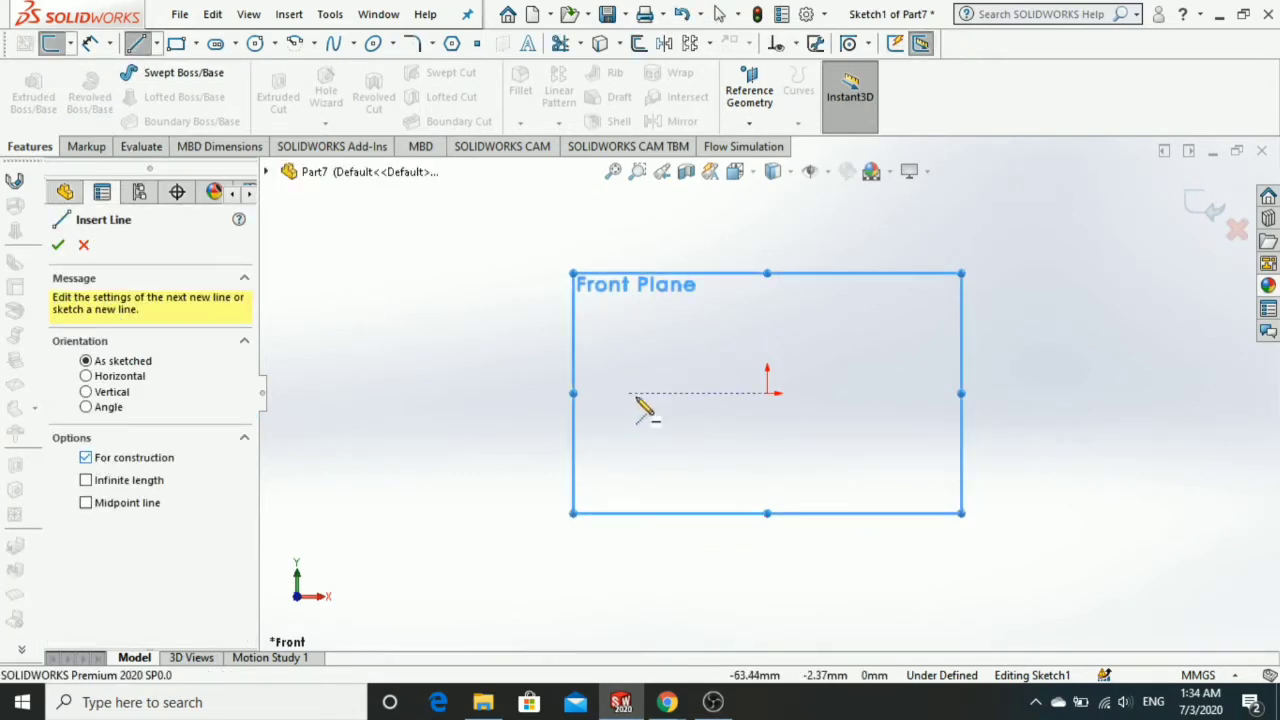
{"action": "left_click", "coordinate": [767, 393]}
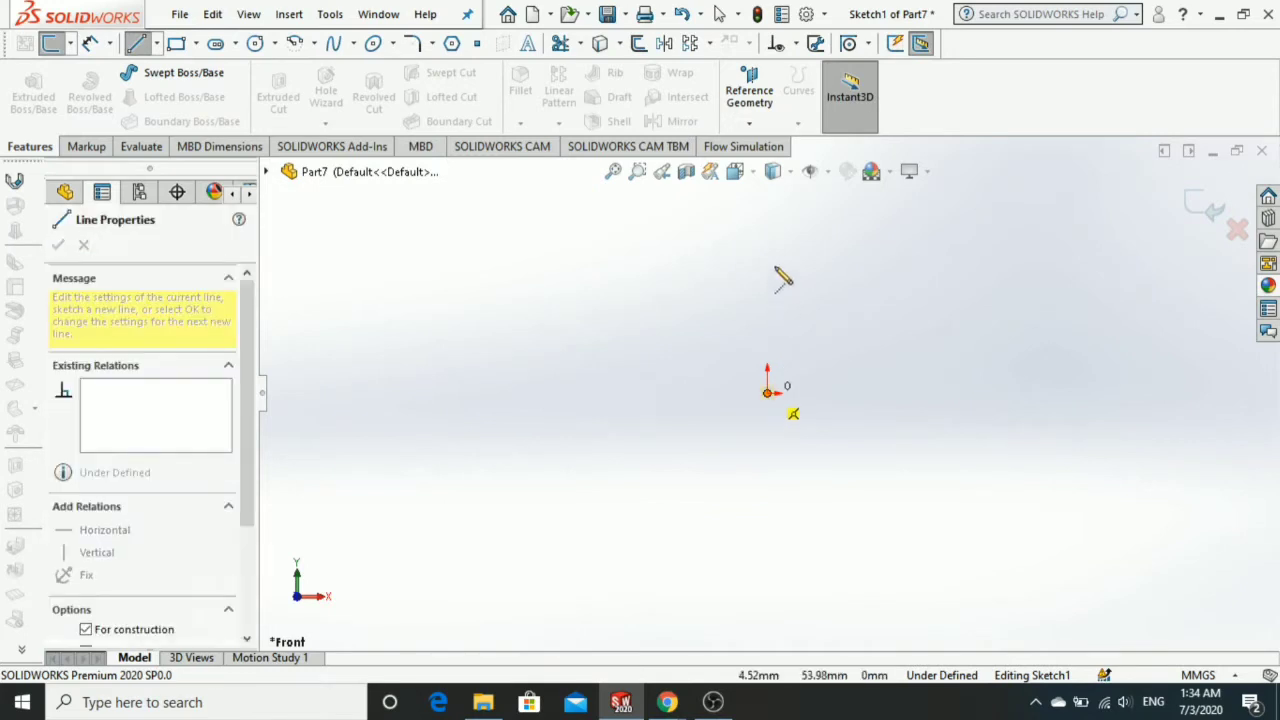
{"action": "left_click", "coordinate": [767, 242]}
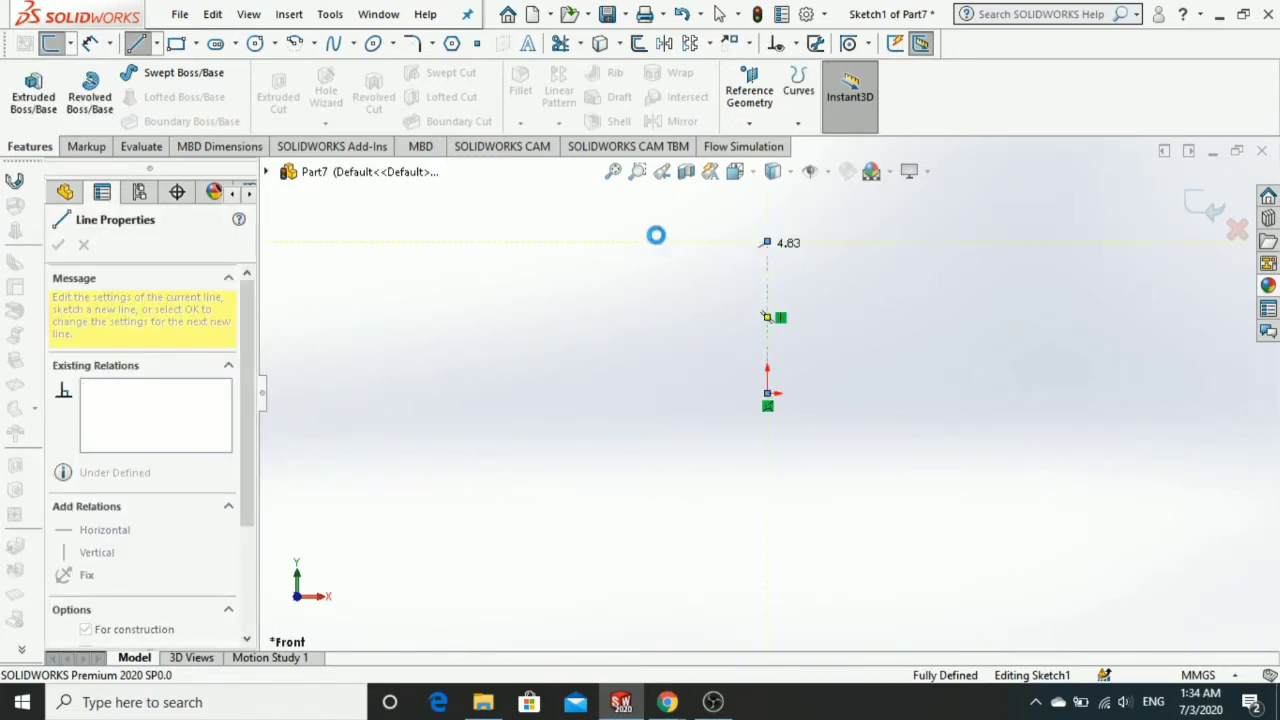
{"action": "key", "text": "Escape"}
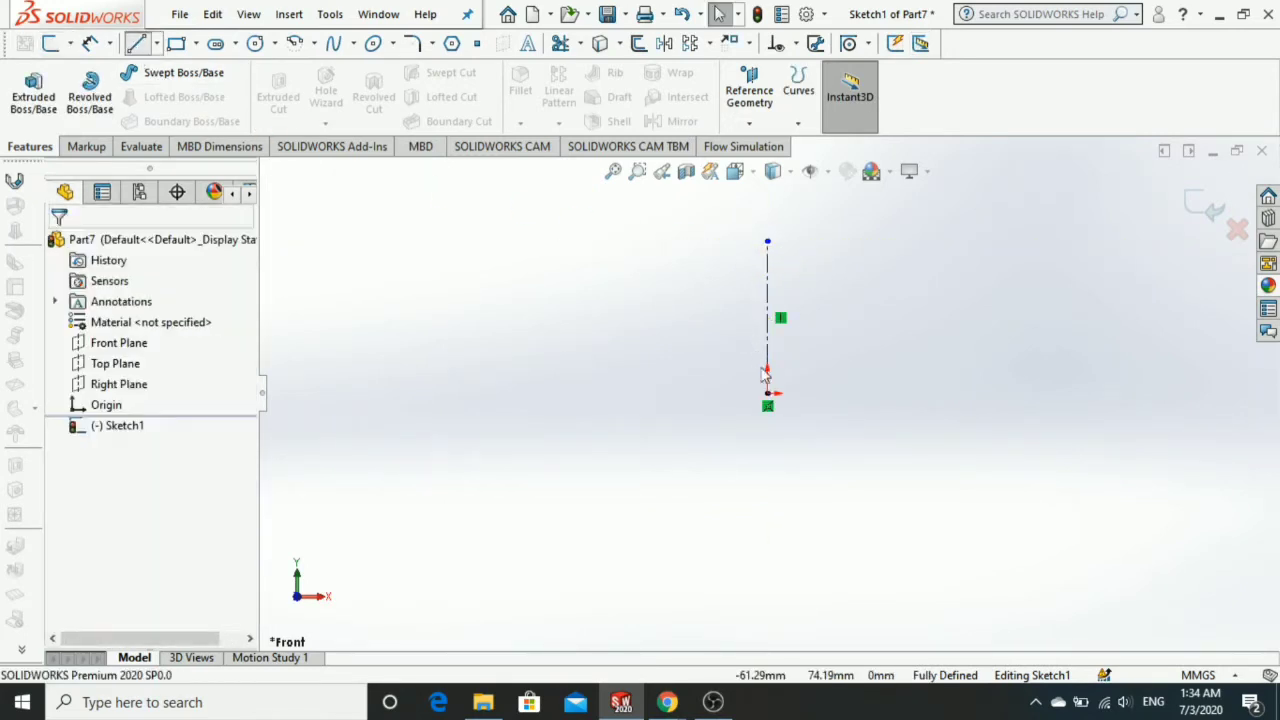
Draw the closed stepped cup-wall profile with a small top lip beside the centerline.
{"action": "key", "text": "l"}
{"action": "left_click", "coordinate": [767, 393]}
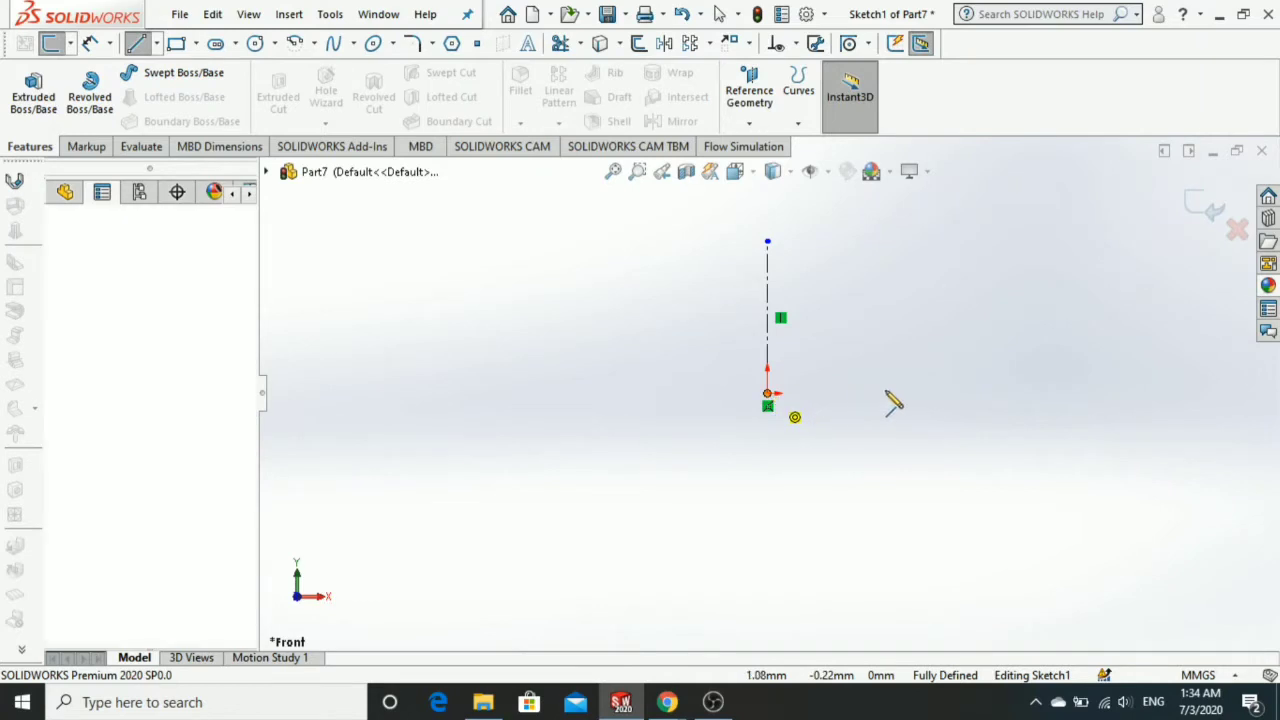
{"action": "left_click", "coordinate": [951, 393]}
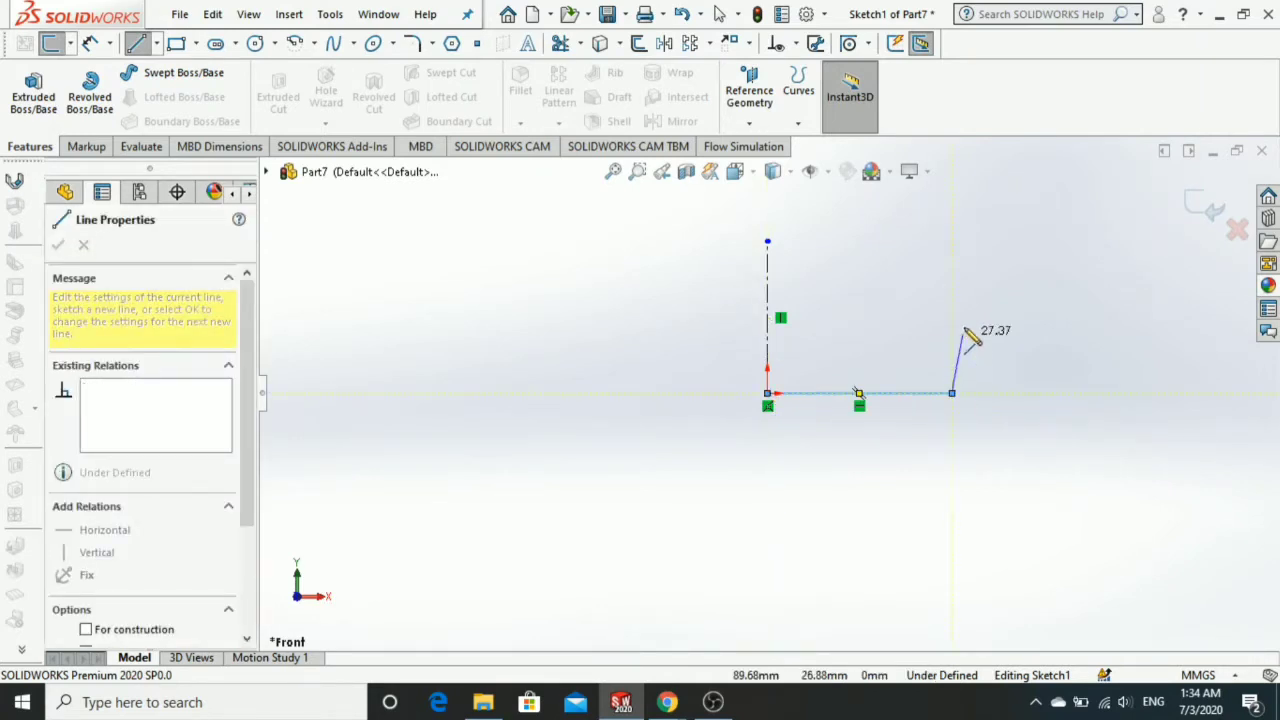
{"action": "left_click", "coordinate": [951, 253]}
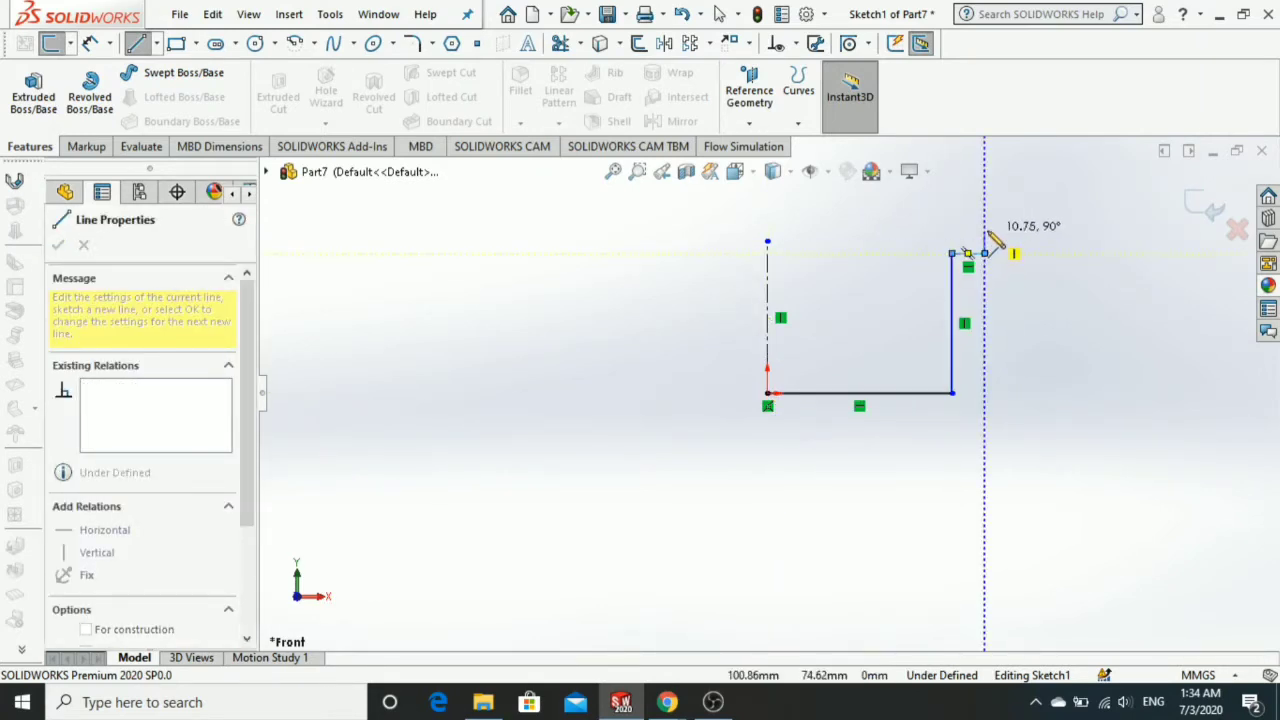
{"action": "left_click", "coordinate": [929, 231]}
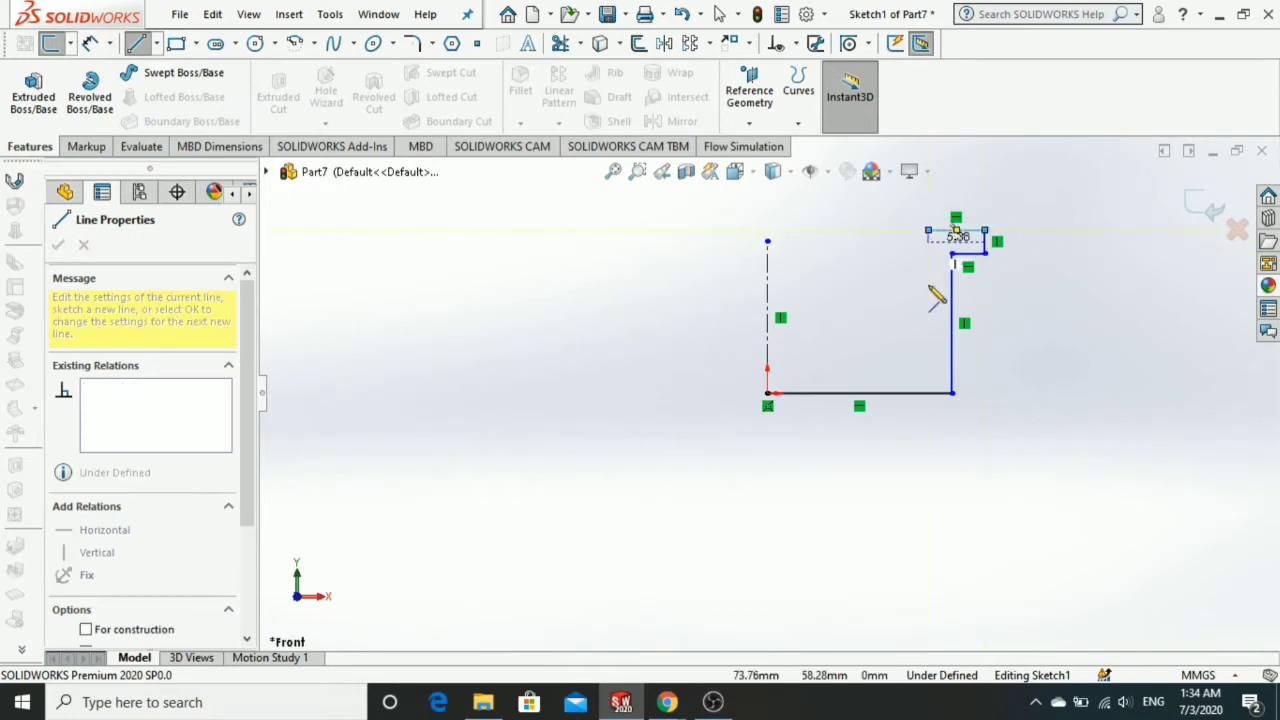
{"action": "left_click", "coordinate": [928, 369]}
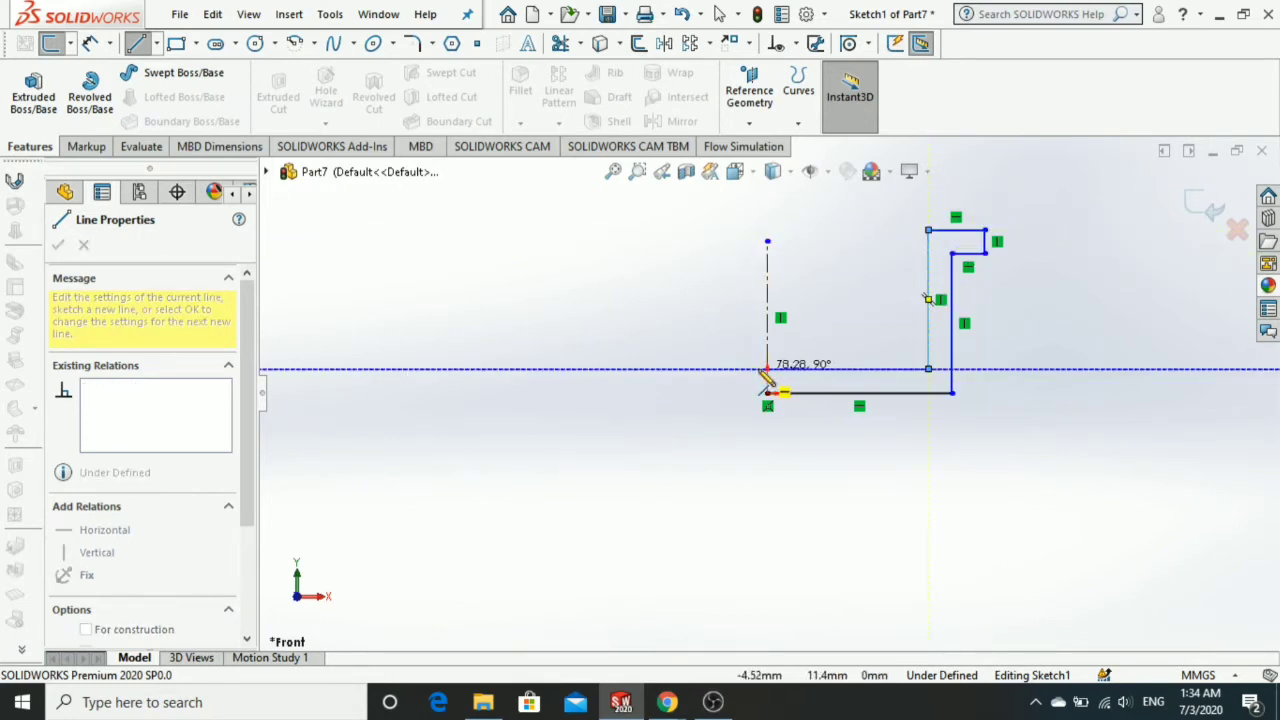
{"action": "left_click", "coordinate": [768, 369]}
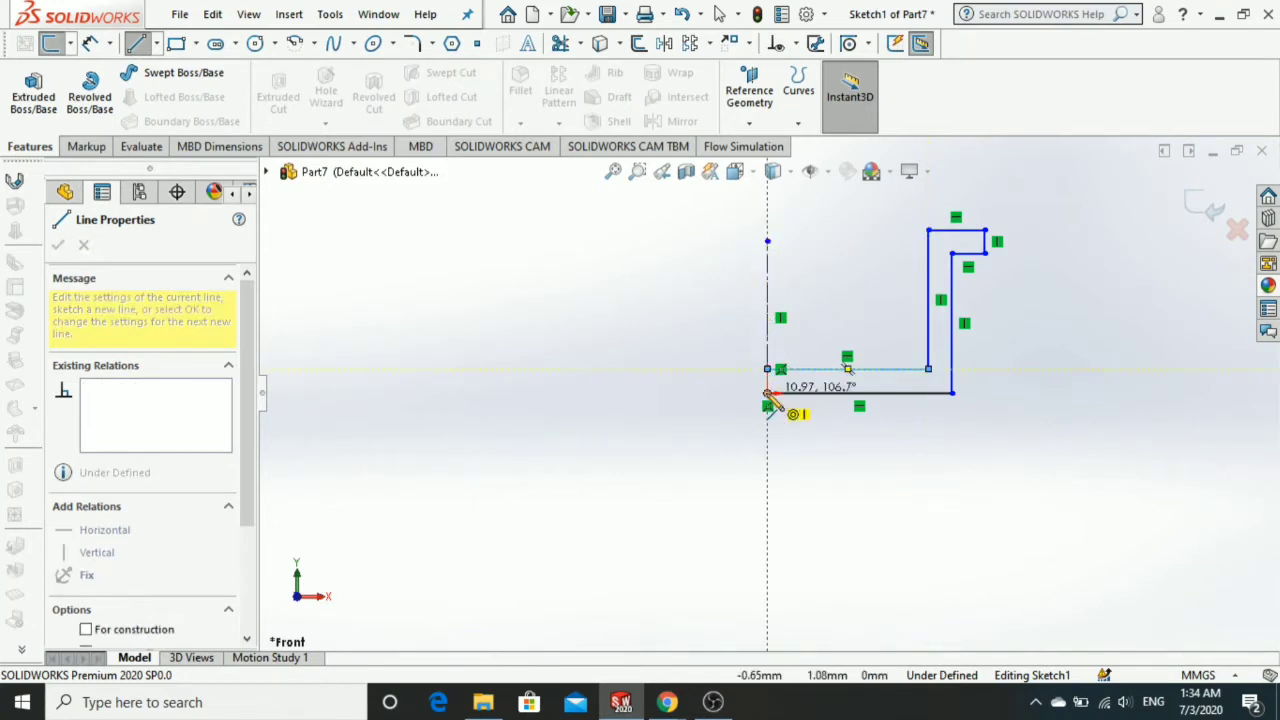
{"action": "key", "text": "Escape"}
{"action": "key", "text": "Escape"}
{"action": "left_click", "coordinate": [90, 43]}
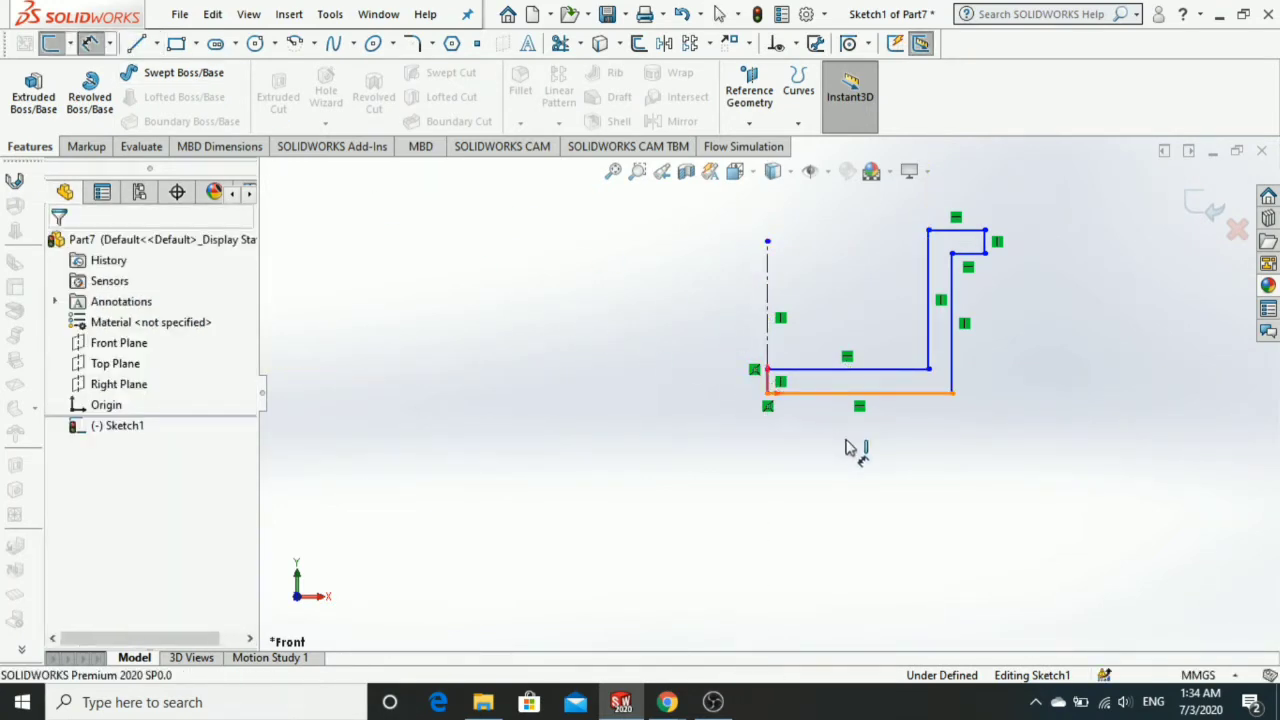
Dimension the bottom line to 43 mm and the upper horizontal line to 40 mm.
{"action": "left_click", "coordinate": [850, 393]}
{"action": "left_click", "coordinate": [863, 455]}
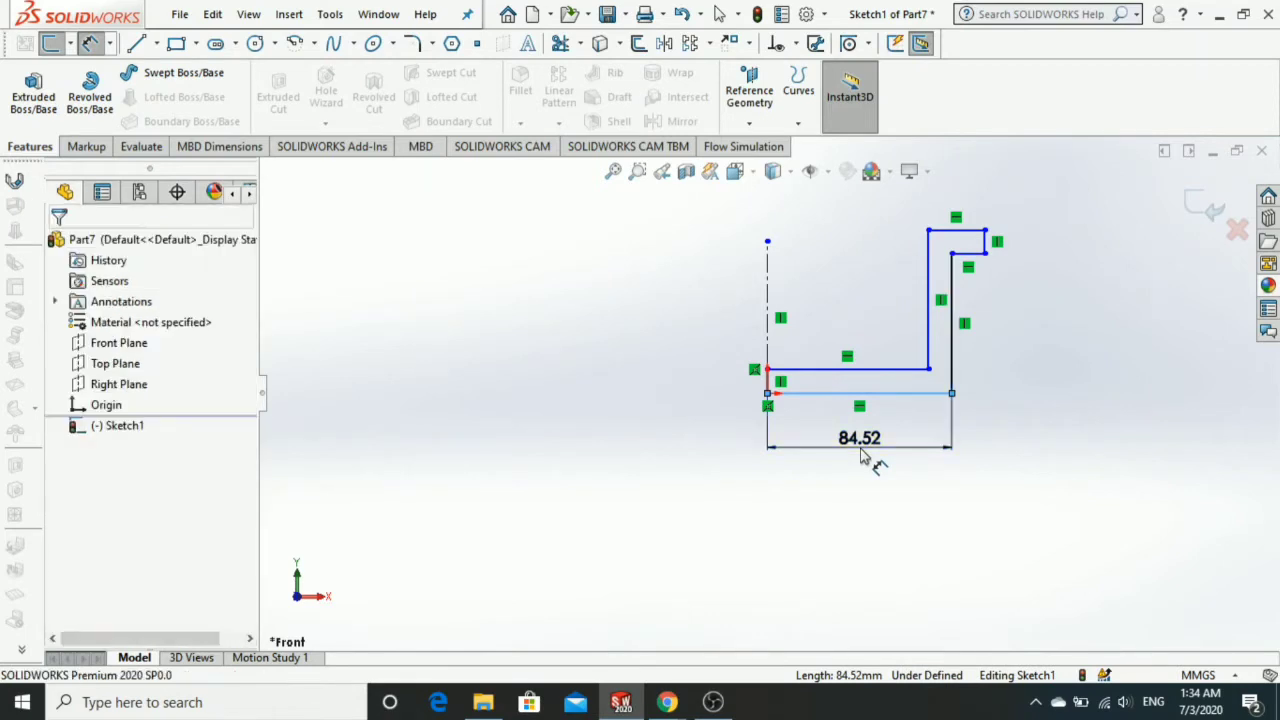
{"action": "type", "text": "43"}
{"action": "key", "text": "Return"}
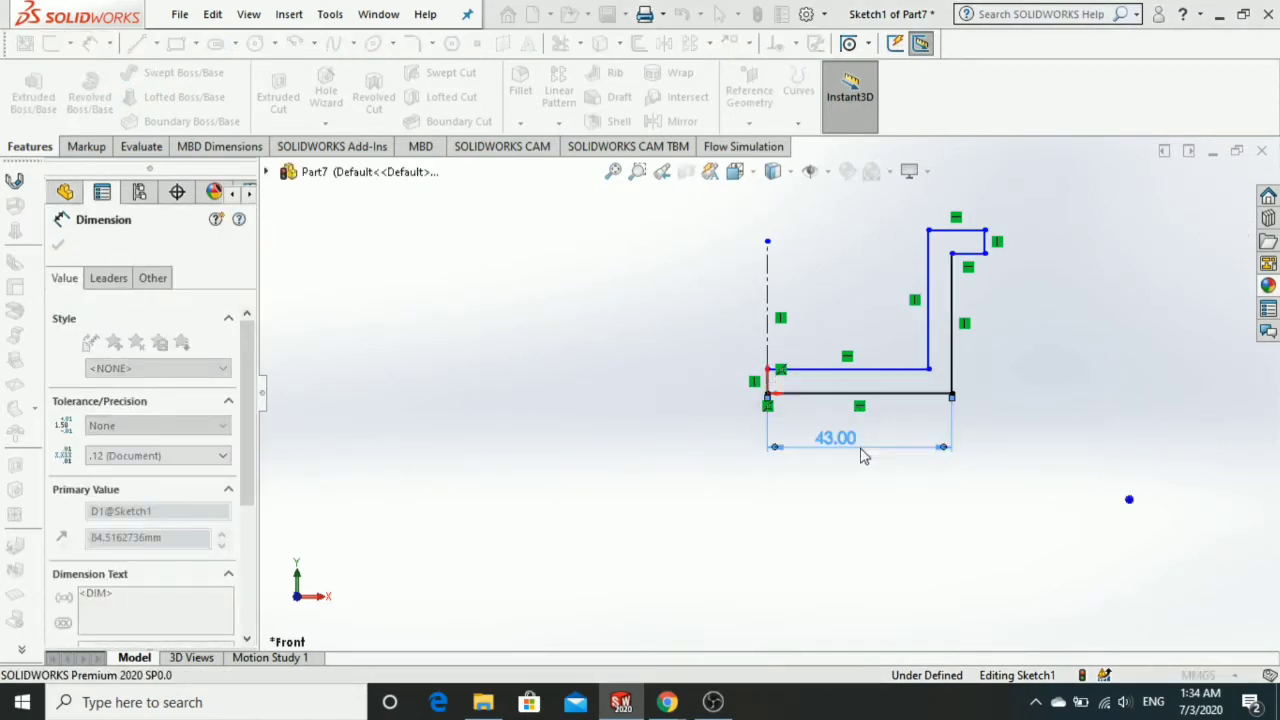
{"action": "left_click", "coordinate": [862, 371]}
{"action": "left_click", "coordinate": [847, 345]}
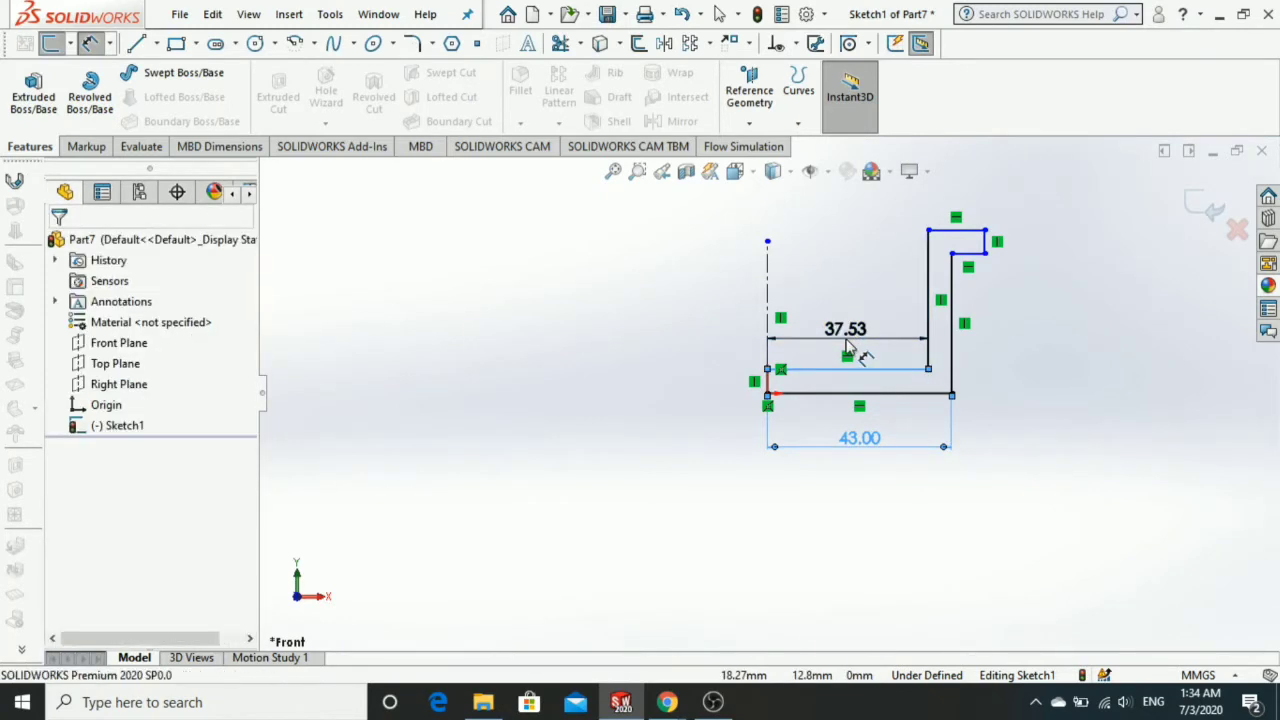
{"action": "left_click", "coordinate": [847, 345]}
{"action": "key", "text": "Return"}
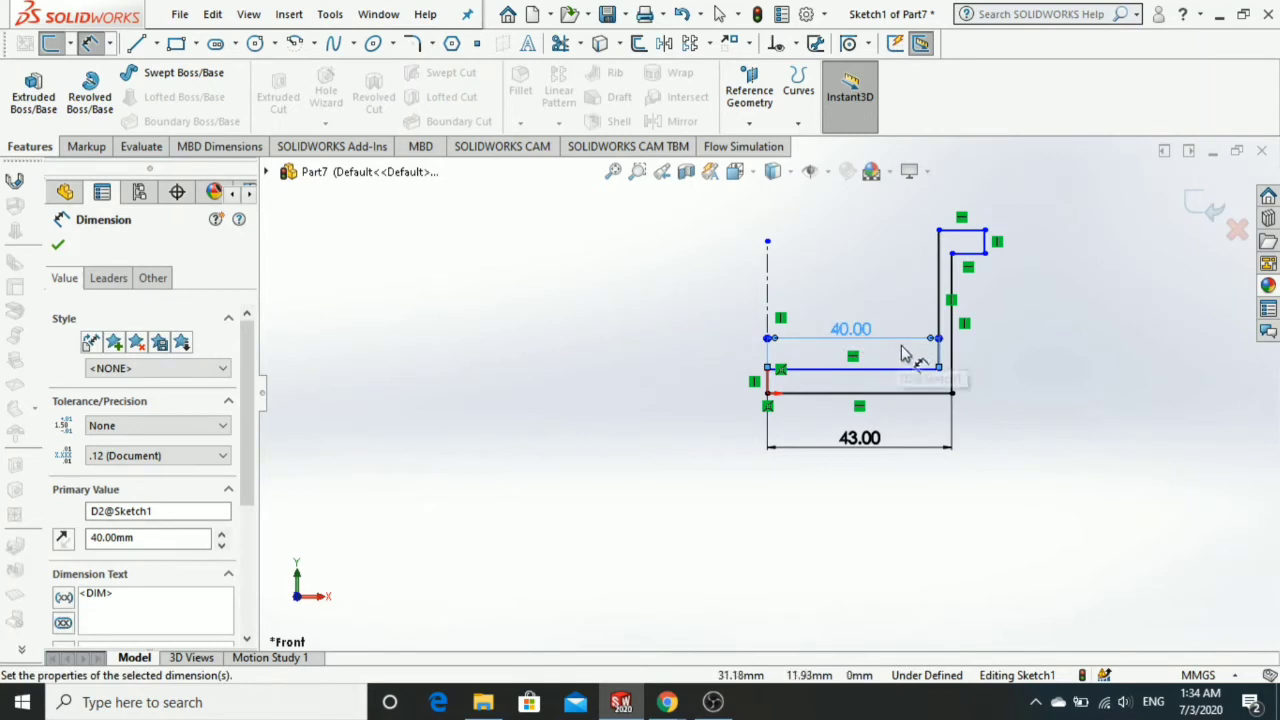
Dimension the short left edge to a 3 mm base thickness.
{"action": "scroll", "coordinate": [838, 385], "scroll_direction": "down", "scroll_amount": 3}
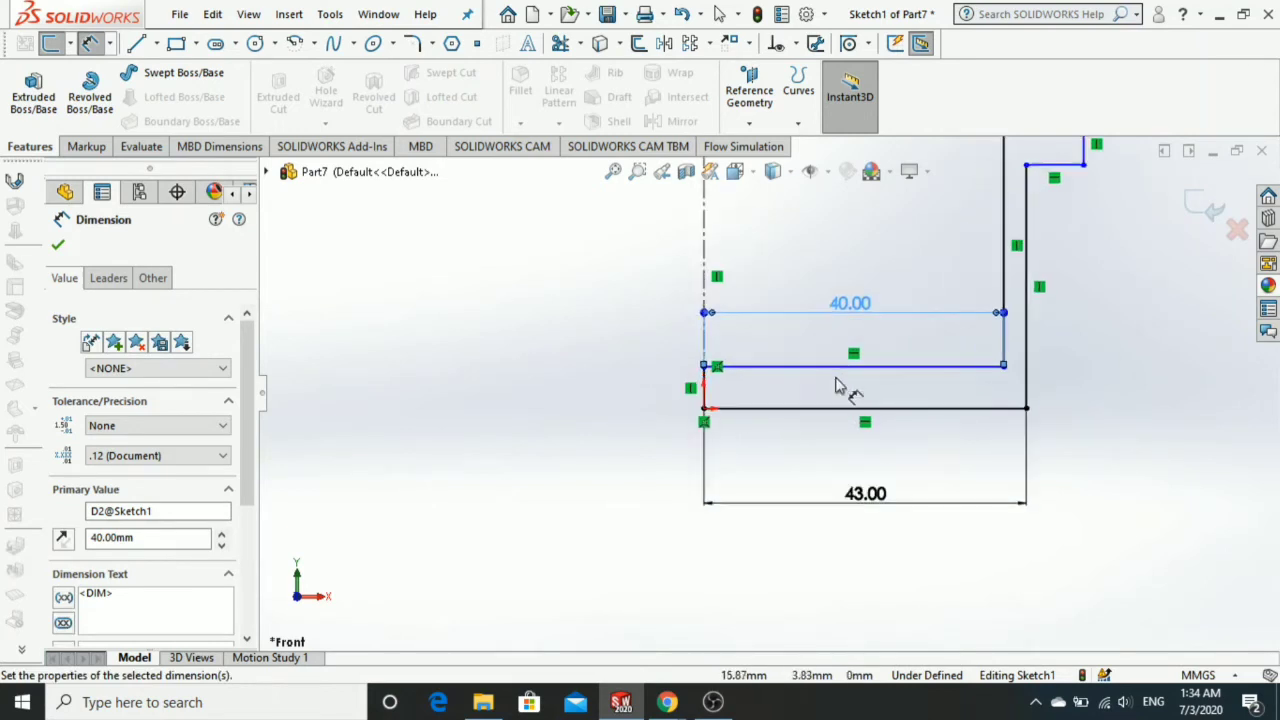
{"action": "left_click", "coordinate": [705, 400]}
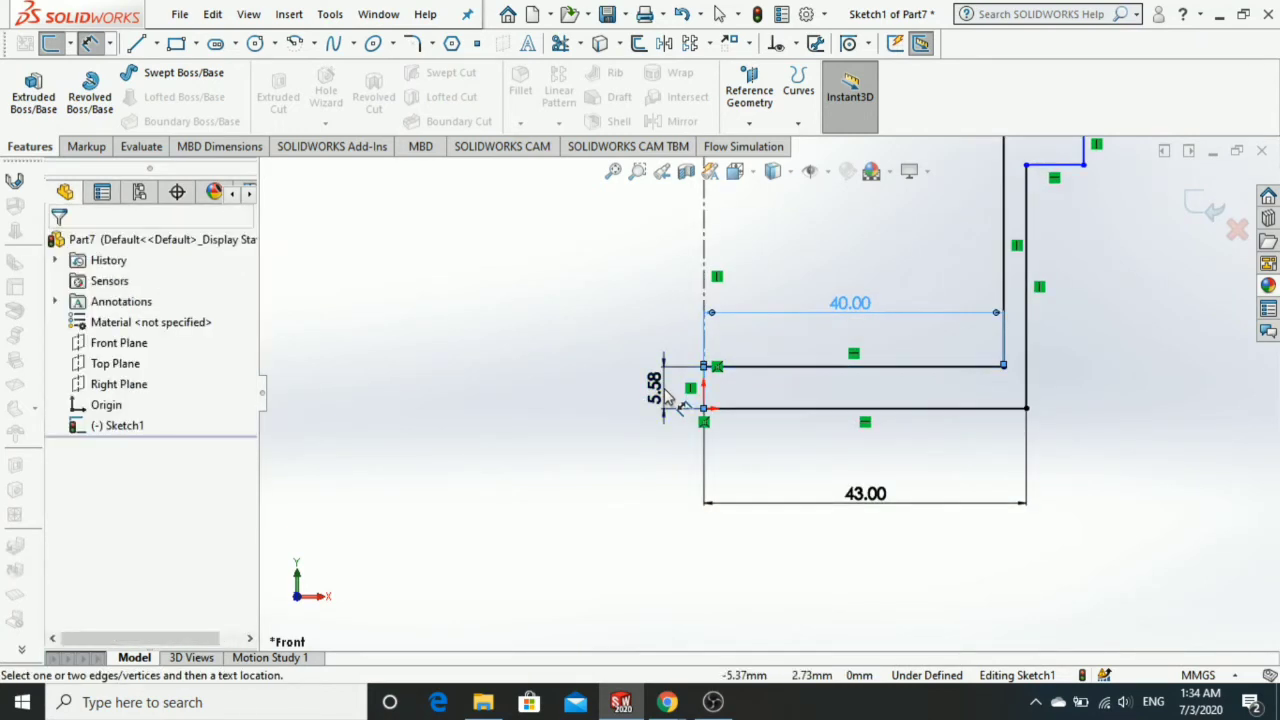
{"action": "left_click", "coordinate": [668, 397]}
{"action": "key", "text": "Return"}
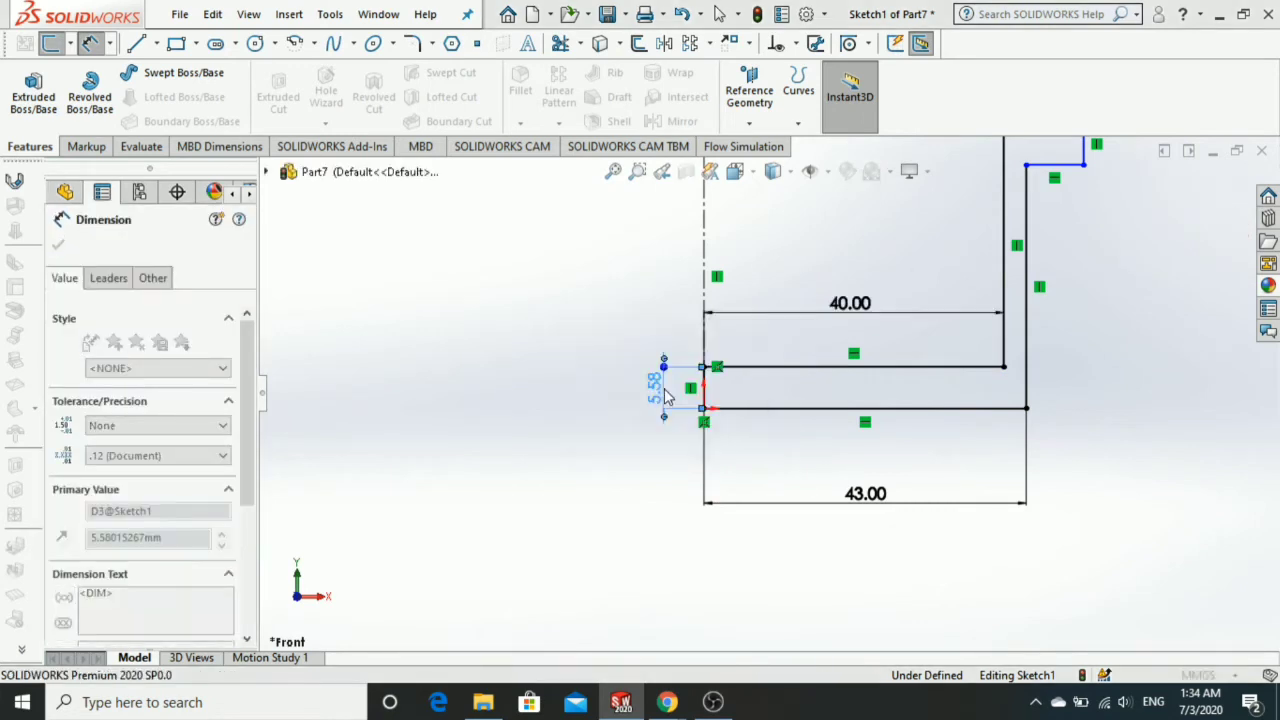
{"action": "key", "text": "f"}
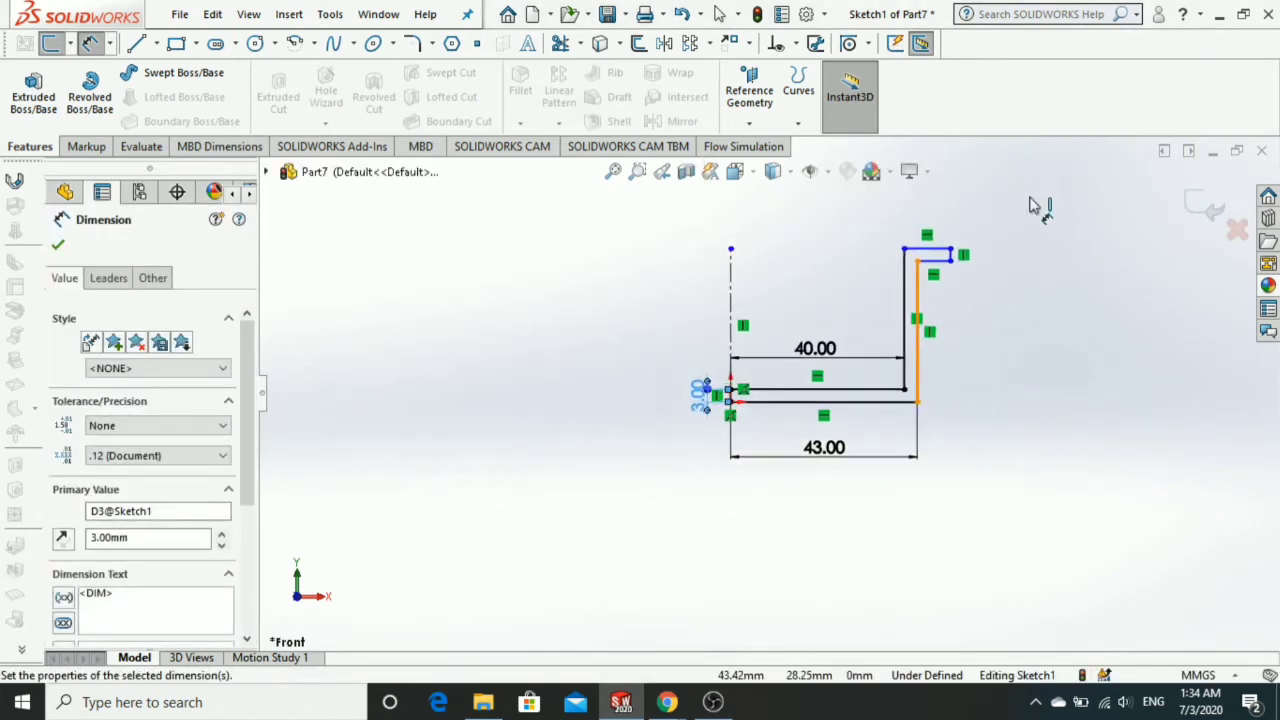
{"action": "scroll", "coordinate": [836, 345], "scroll_direction": "down", "scroll_amount": 1}
{"action": "scroll", "coordinate": [826, 349], "scroll_direction": "down", "scroll_amount": 1}
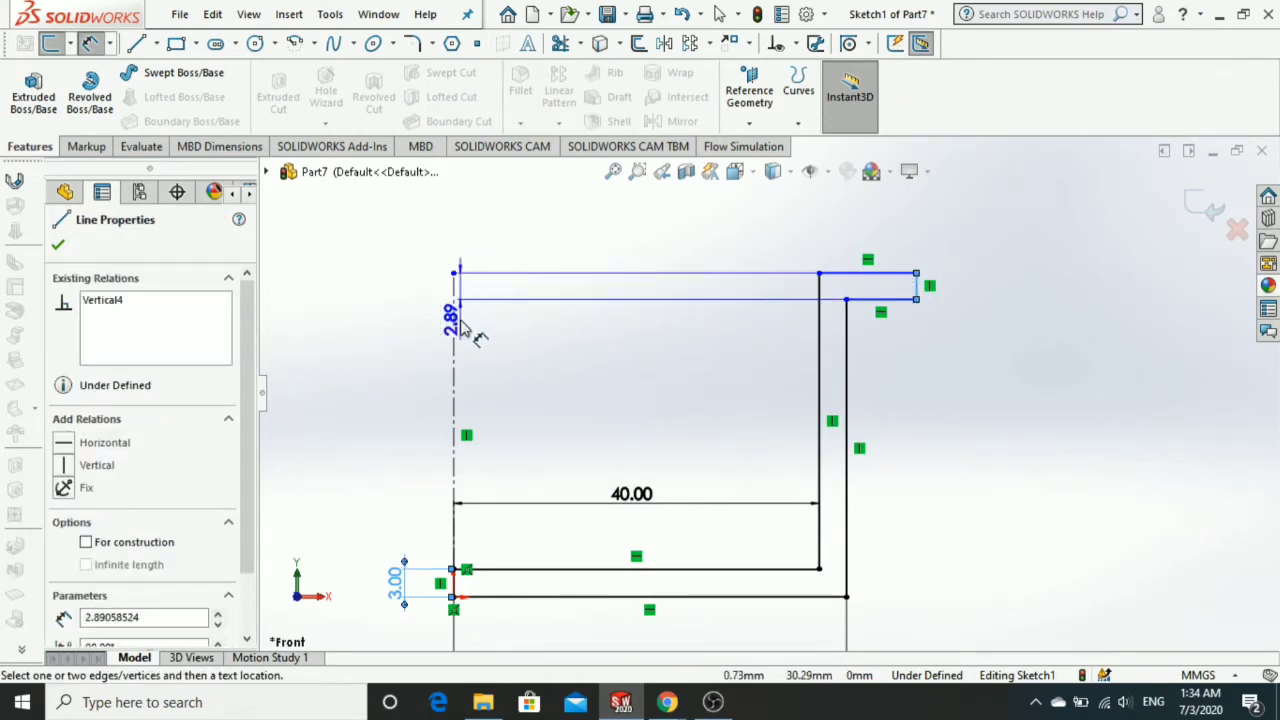
Dimension the lip width from the centerline to 45 mm.
{"action": "left_click", "coordinate": [456, 325]}
{"action": "left_click", "coordinate": [511, 326]}
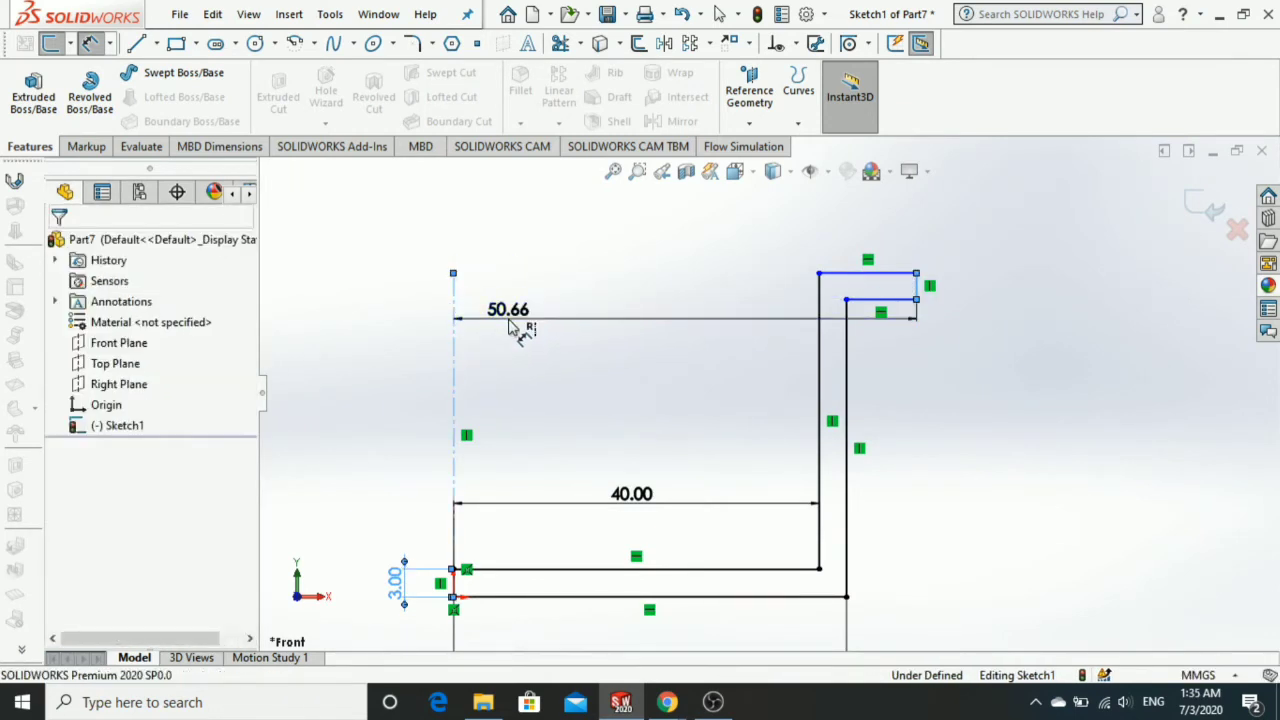
{"action": "type", "text": "40"}
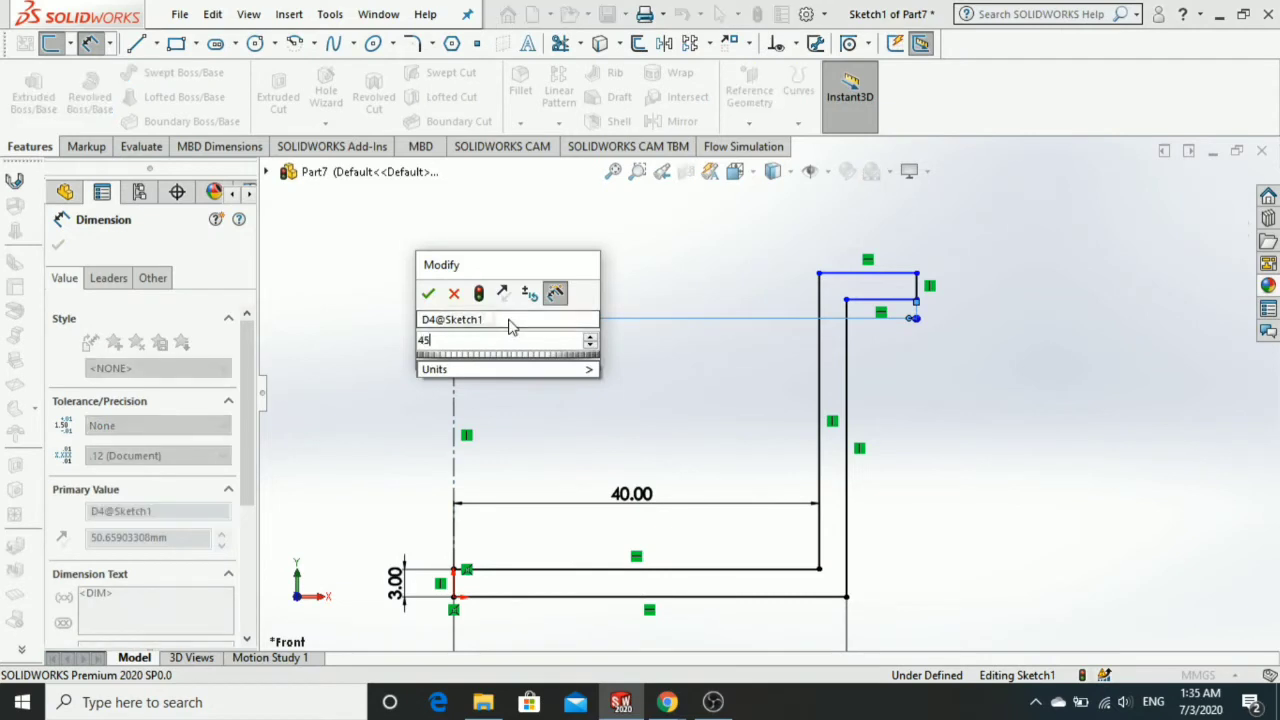
{"action": "key", "text": "Return"}
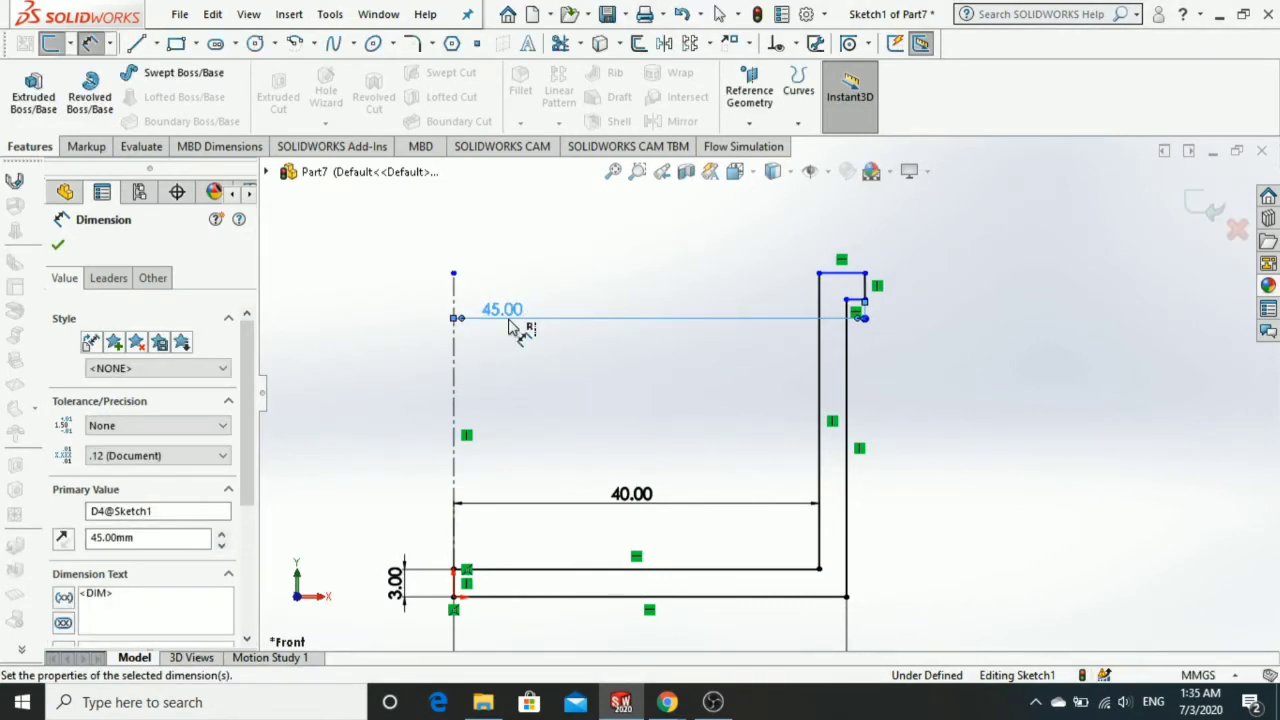
{"action": "scroll", "coordinate": [836, 305], "scroll_direction": "down", "scroll_amount": 2}
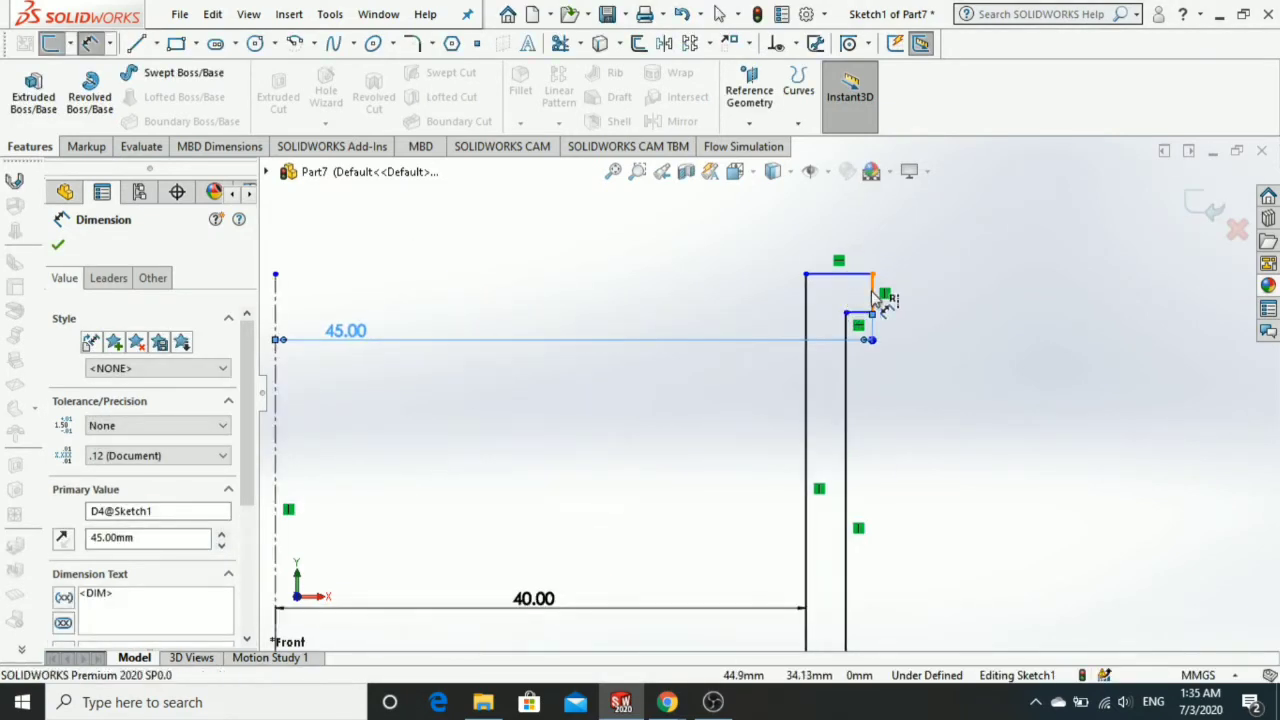
Drop an over-defining dimension and set the lip step height to 5 mm.
{"action": "left_click", "coordinate": [871, 291]}
{"action": "left_click", "coordinate": [928, 298]}
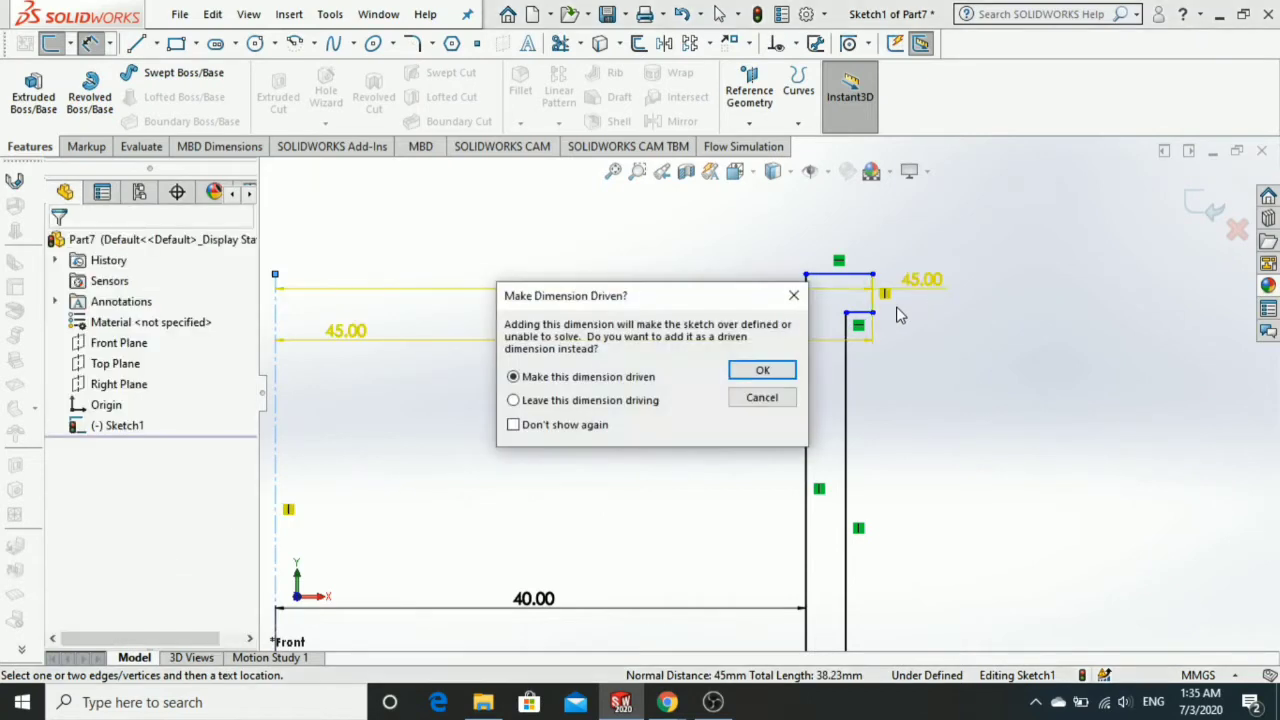
{"action": "key", "text": "Escape"}
{"action": "left_click", "coordinate": [277, 248]}
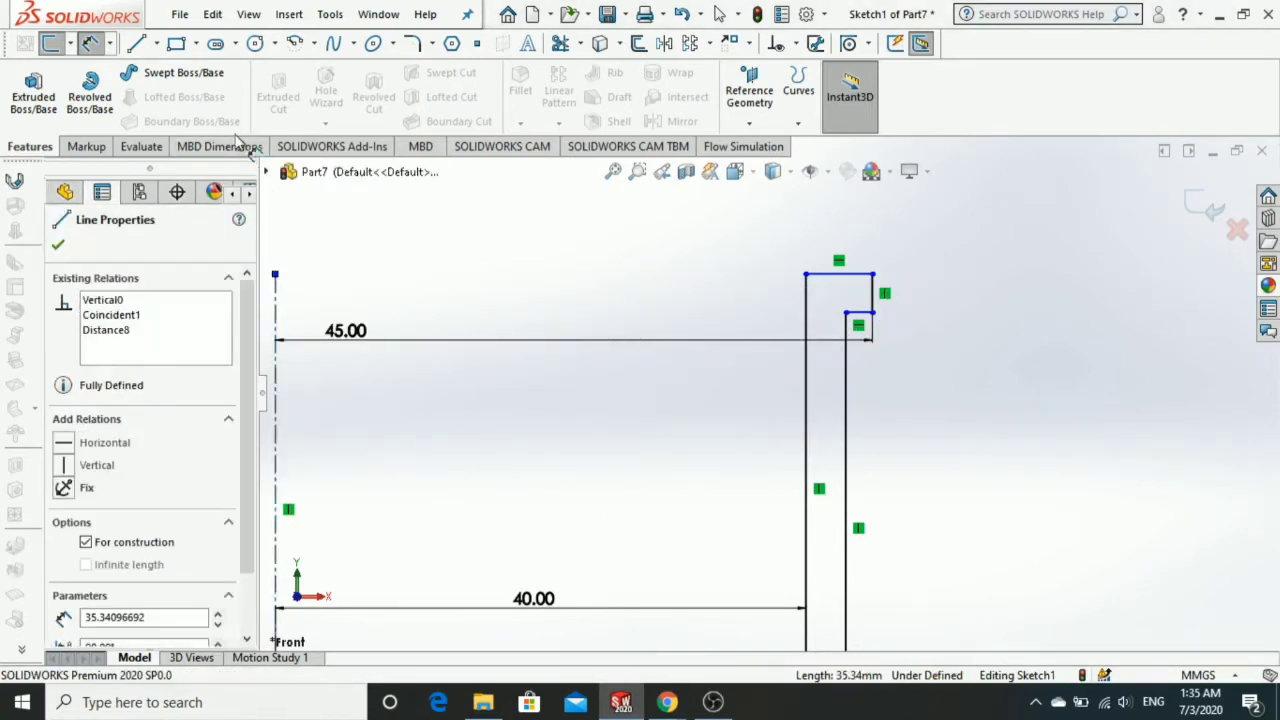
{"action": "left_click", "coordinate": [874, 303]}
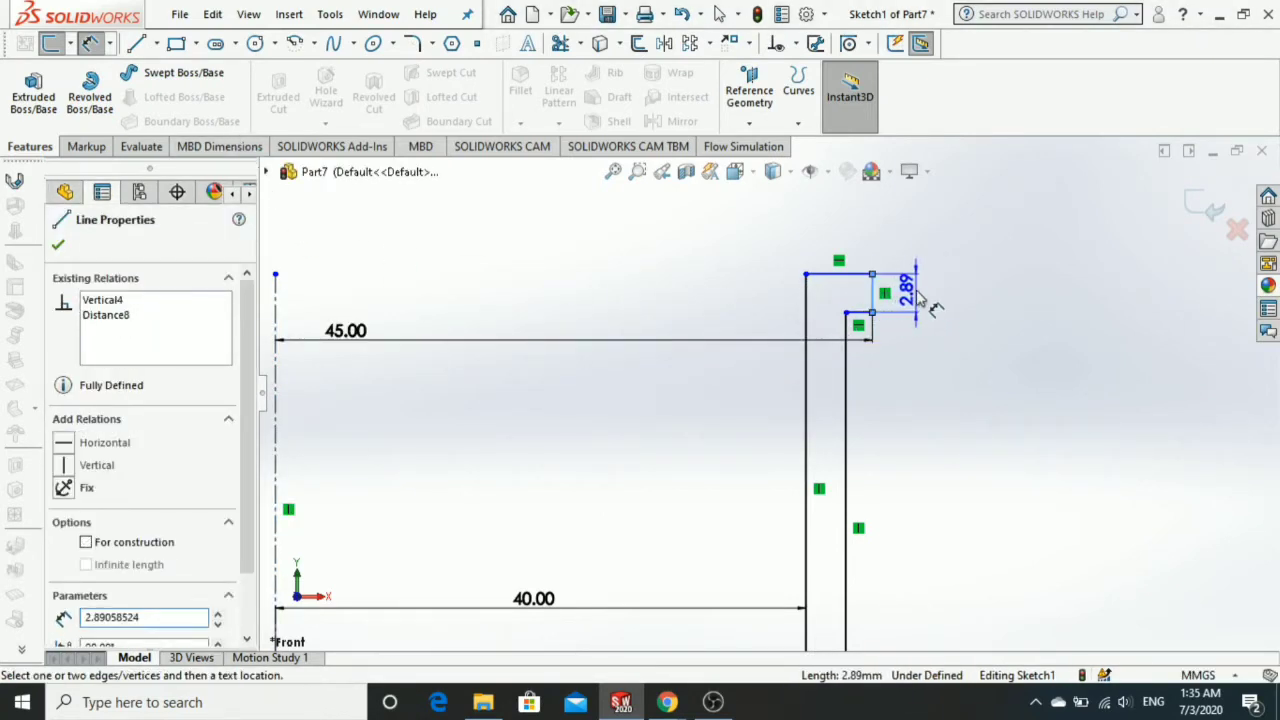
{"action": "left_click", "coordinate": [919, 294]}
{"action": "type", "text": "5"}
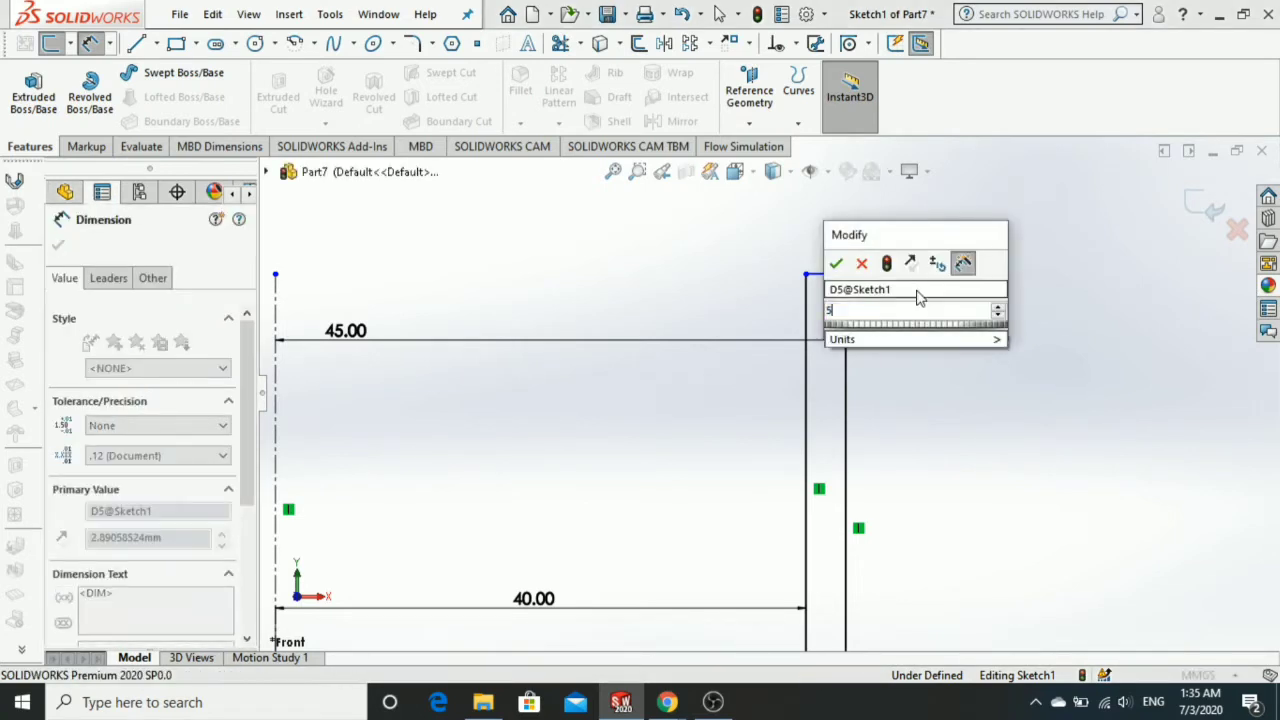
{"action": "key", "text": "Return"}
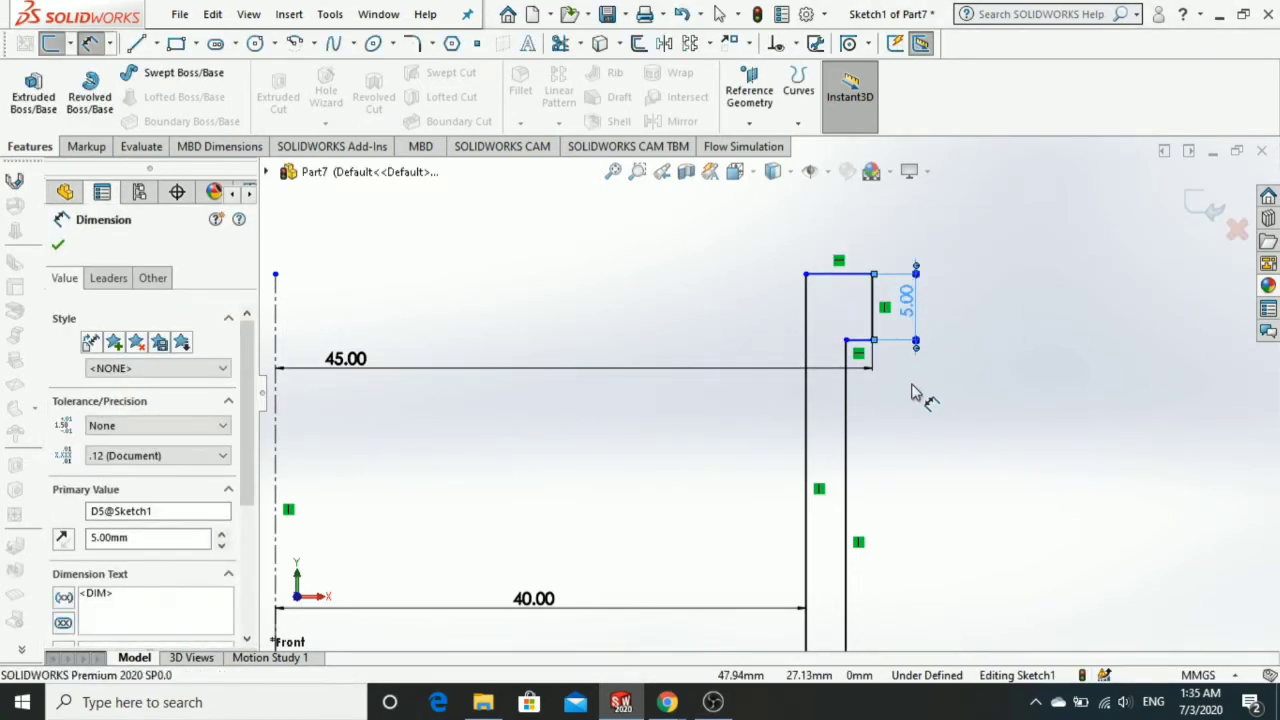
{"action": "left_click", "coordinate": [914, 392]}
{"action": "key", "text": "f"}
{"action": "scroll", "coordinate": [893, 430], "scroll_direction": "down", "scroll_amount": 1}
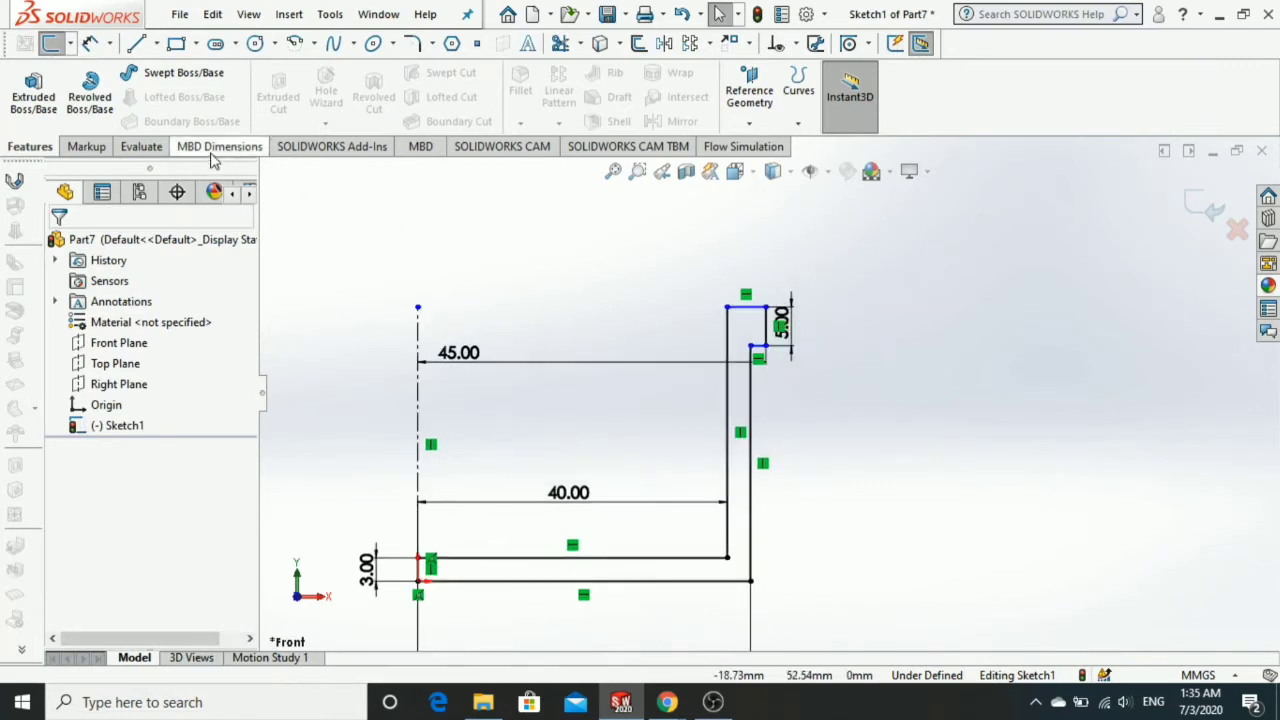
{"action": "scroll", "coordinate": [706, 391], "scroll_direction": "down", "scroll_amount": 1}
Dimension the overall profile height to 53 mm (48+5), fully defining the sketch.
{"action": "left_click", "coordinate": [96, 47]}
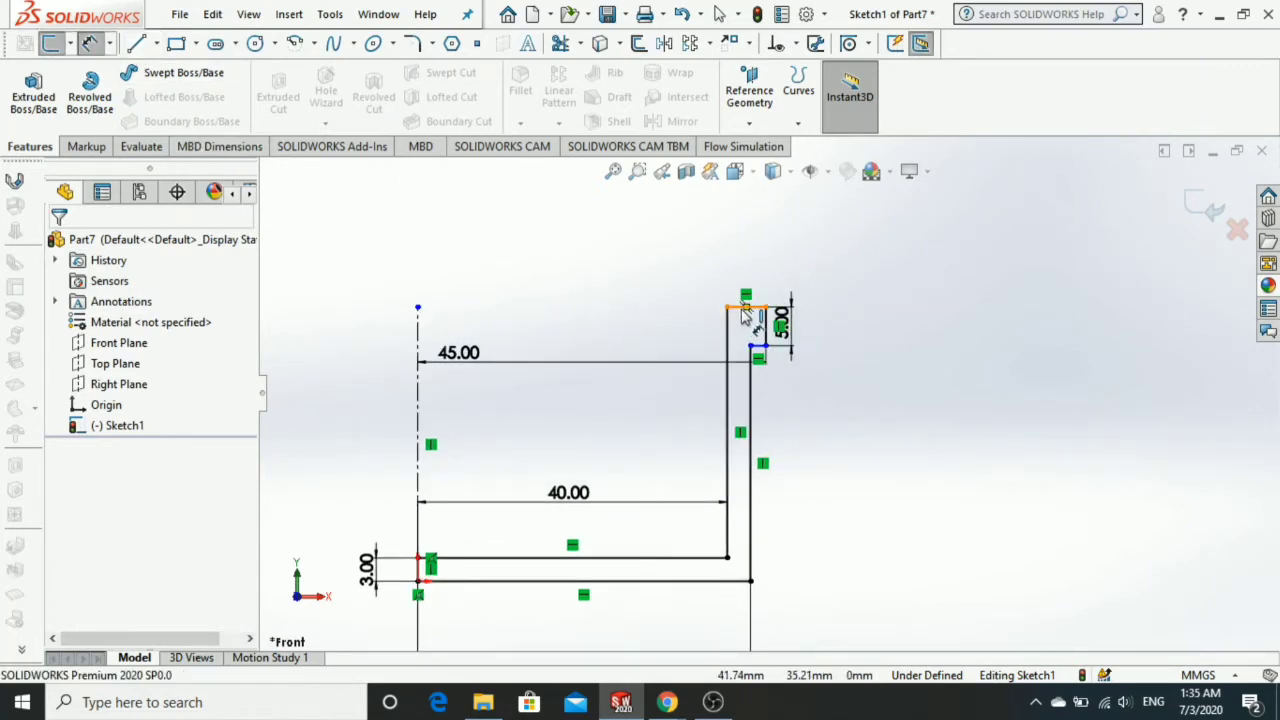
{"action": "left_click", "coordinate": [745, 309]}
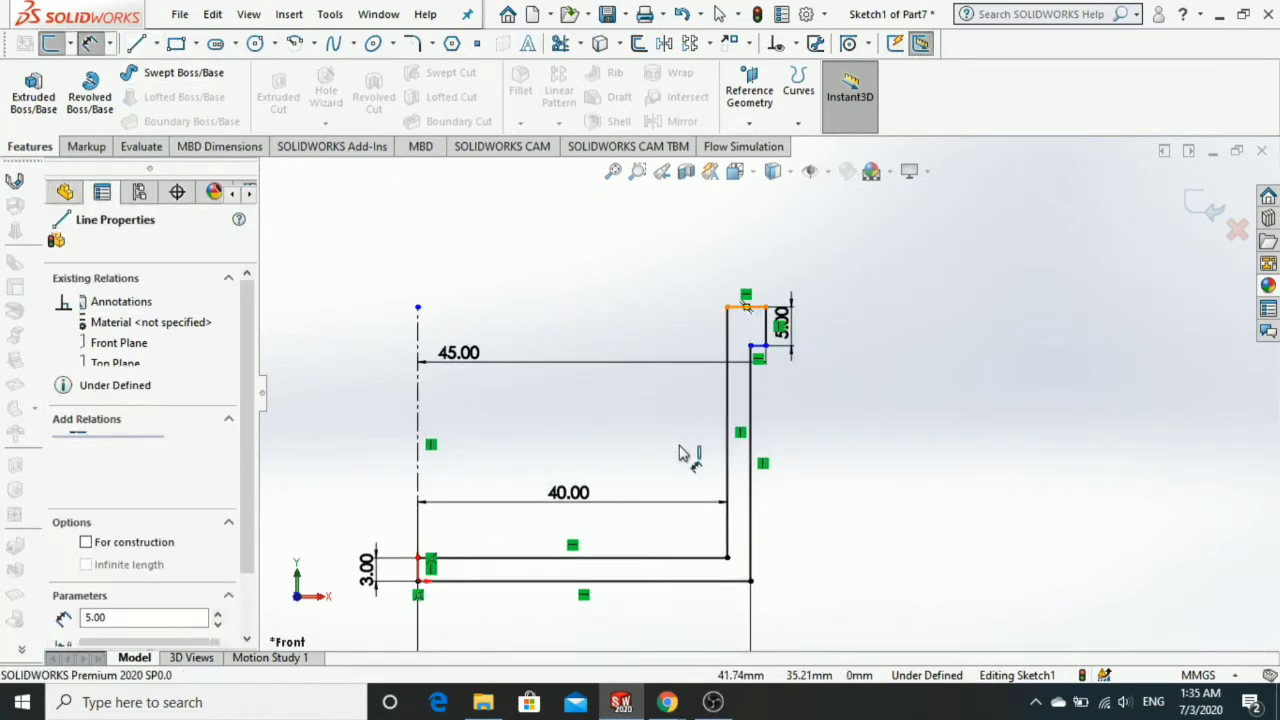
{"action": "left_click", "coordinate": [675, 583]}
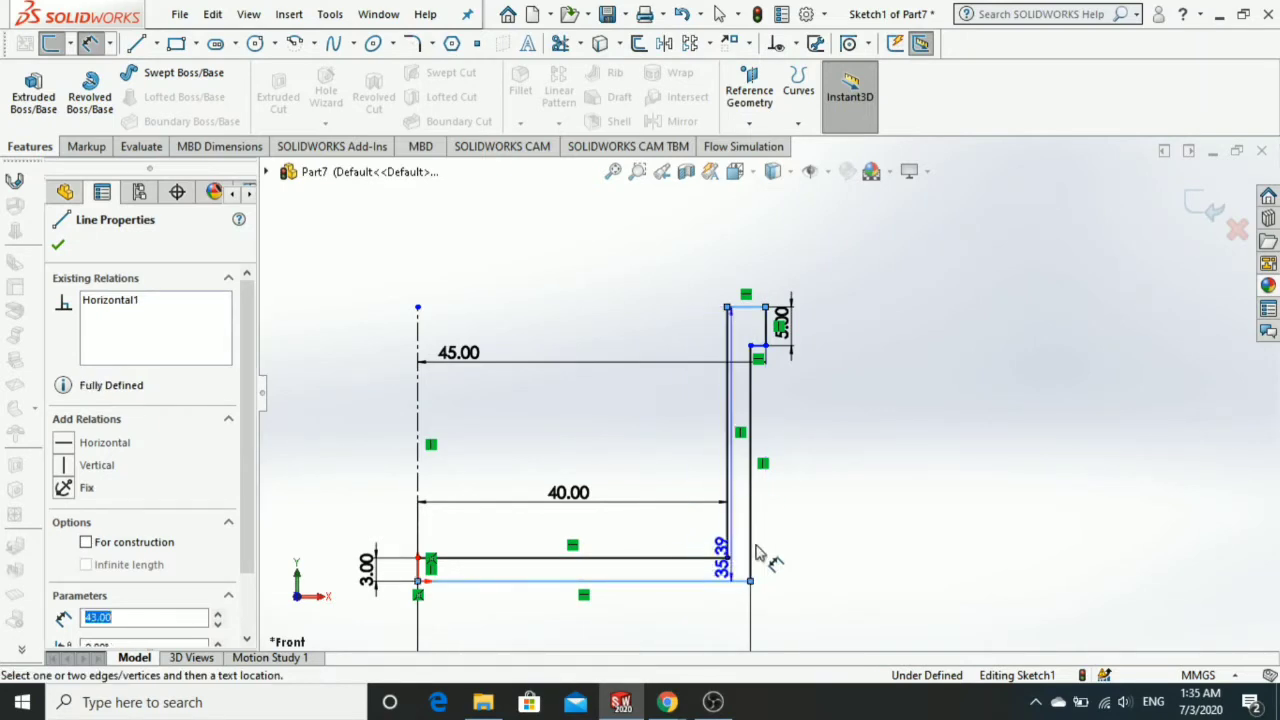
{"action": "key", "text": "Escape"}
{"action": "left_click", "coordinate": [835, 485]}
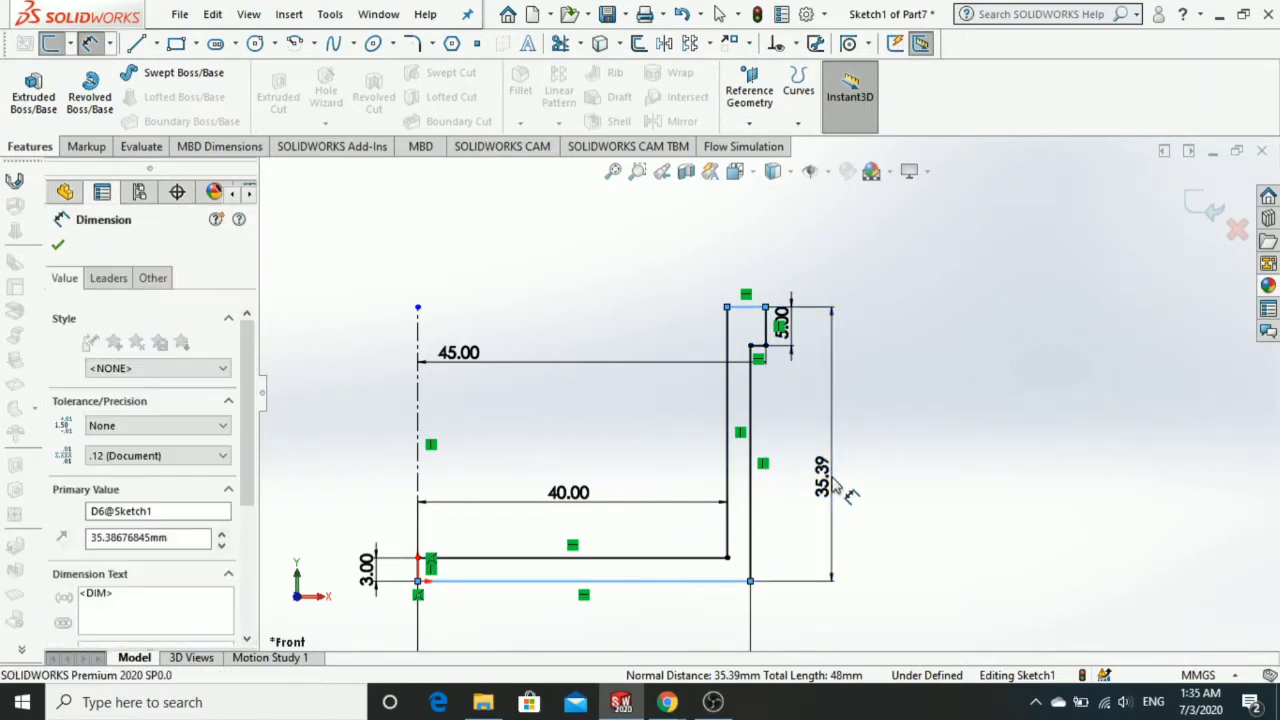
{"action": "type", "text": "48+"}
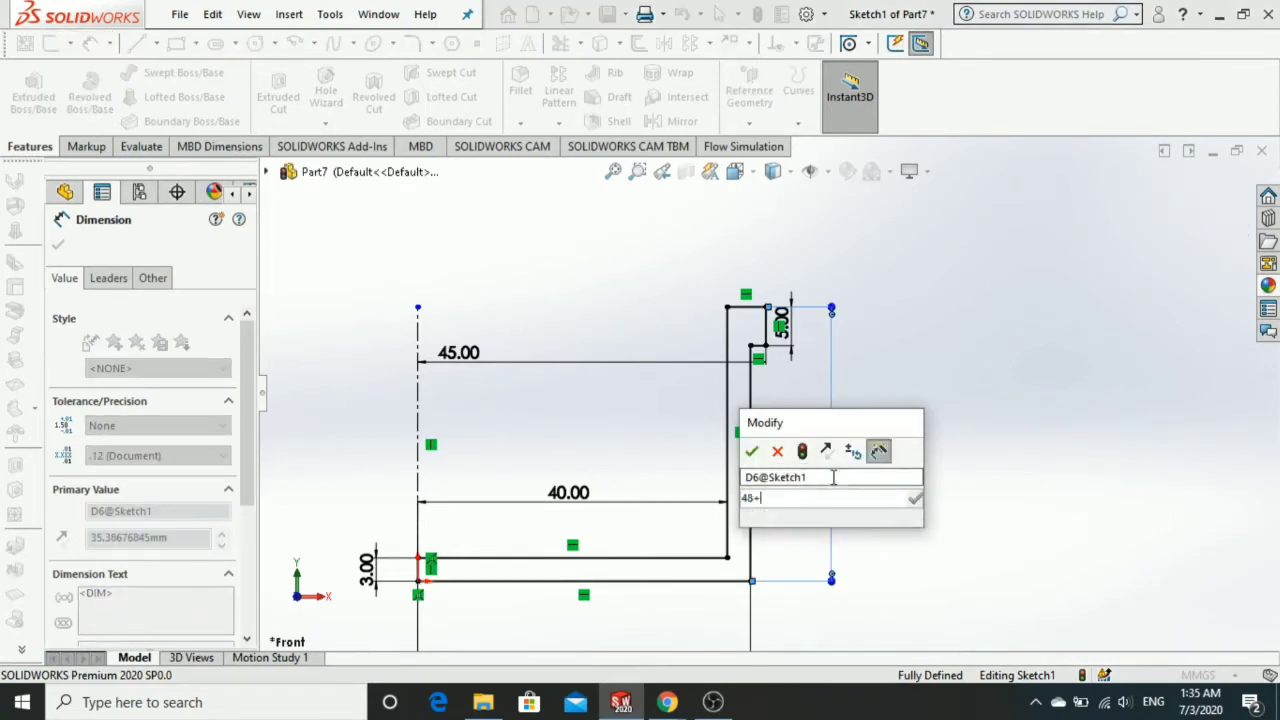
{"action": "type", "text": "5"}
{"action": "key", "text": "Return"}
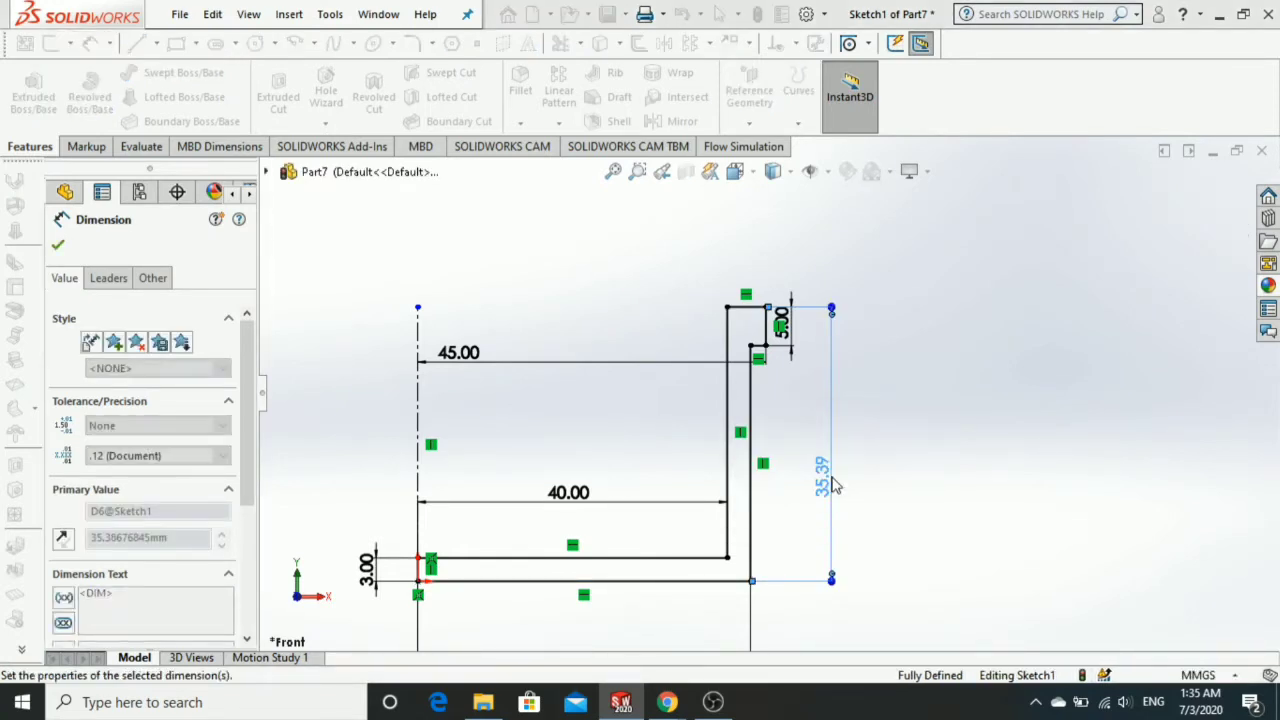
{"action": "key", "text": "Escape"}
{"action": "scroll", "coordinate": [794, 303], "scroll_direction": "up", "scroll_amount": 3}
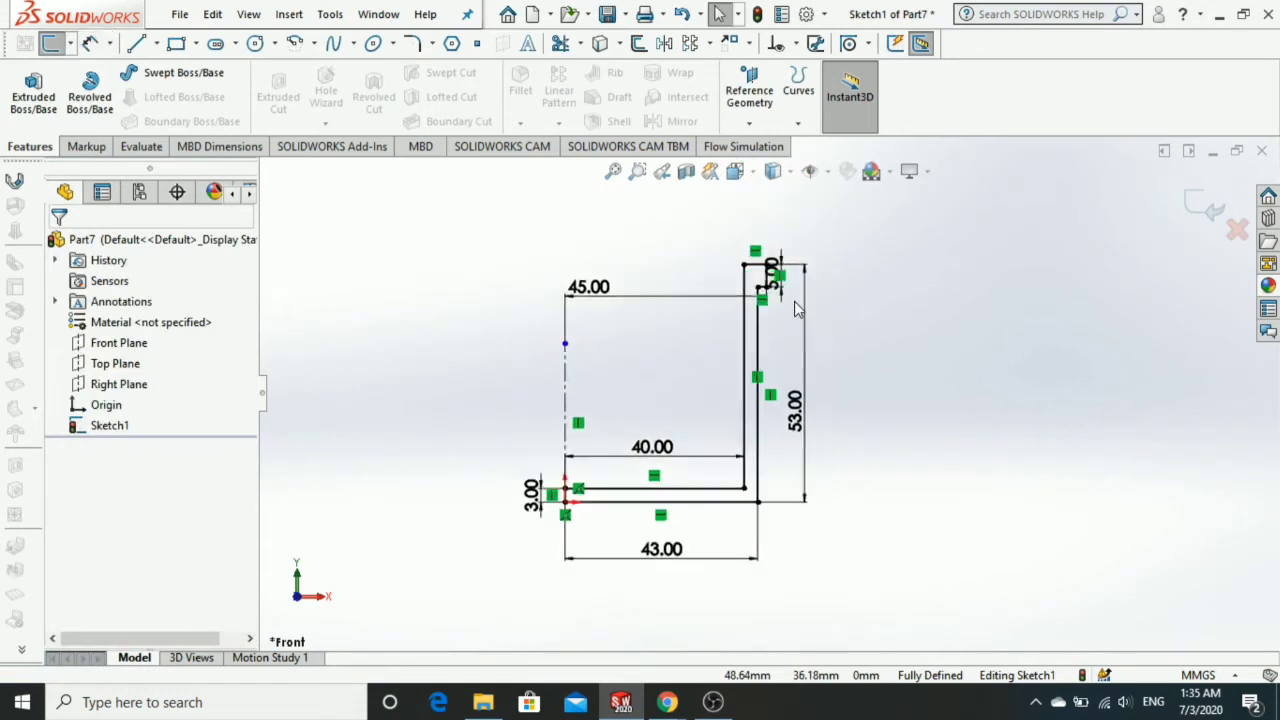
{"action": "scroll", "coordinate": [796, 305], "scroll_direction": "down", "scroll_amount": 2}
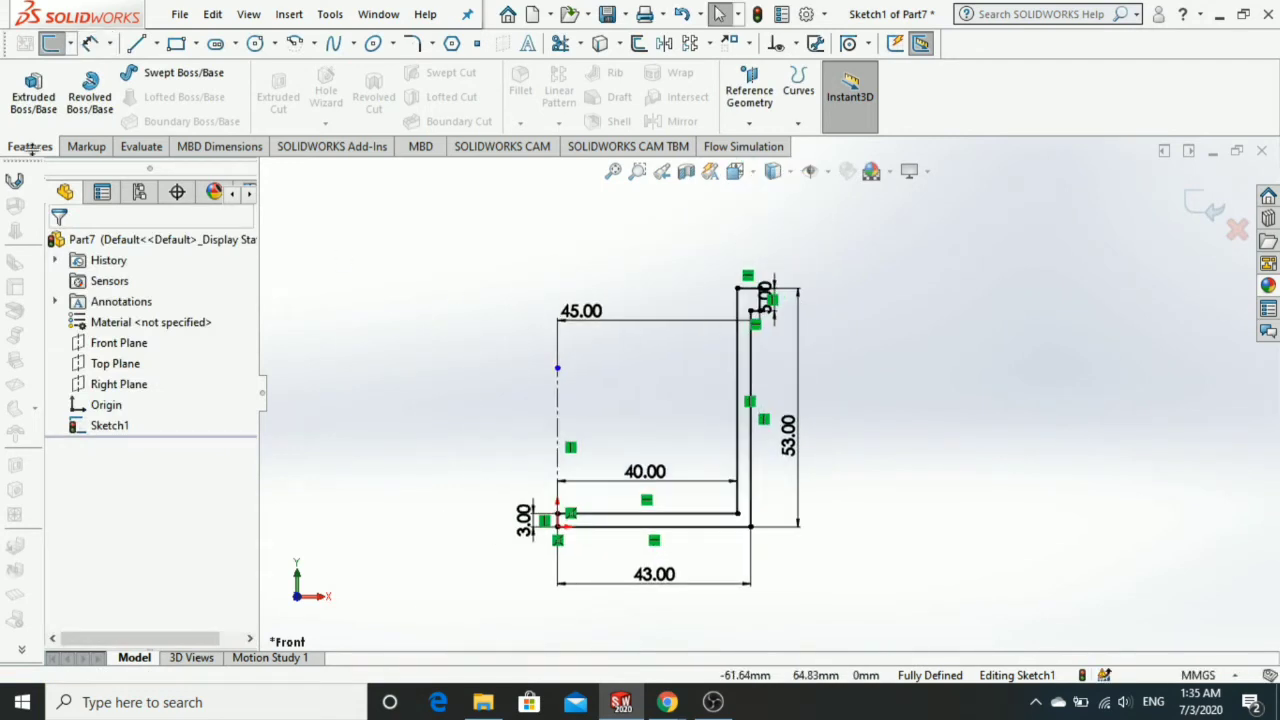
Revolve the profile 360° about centerline Line1 and orbit to view the cup.
{"action": "left_click", "coordinate": [91, 104]}
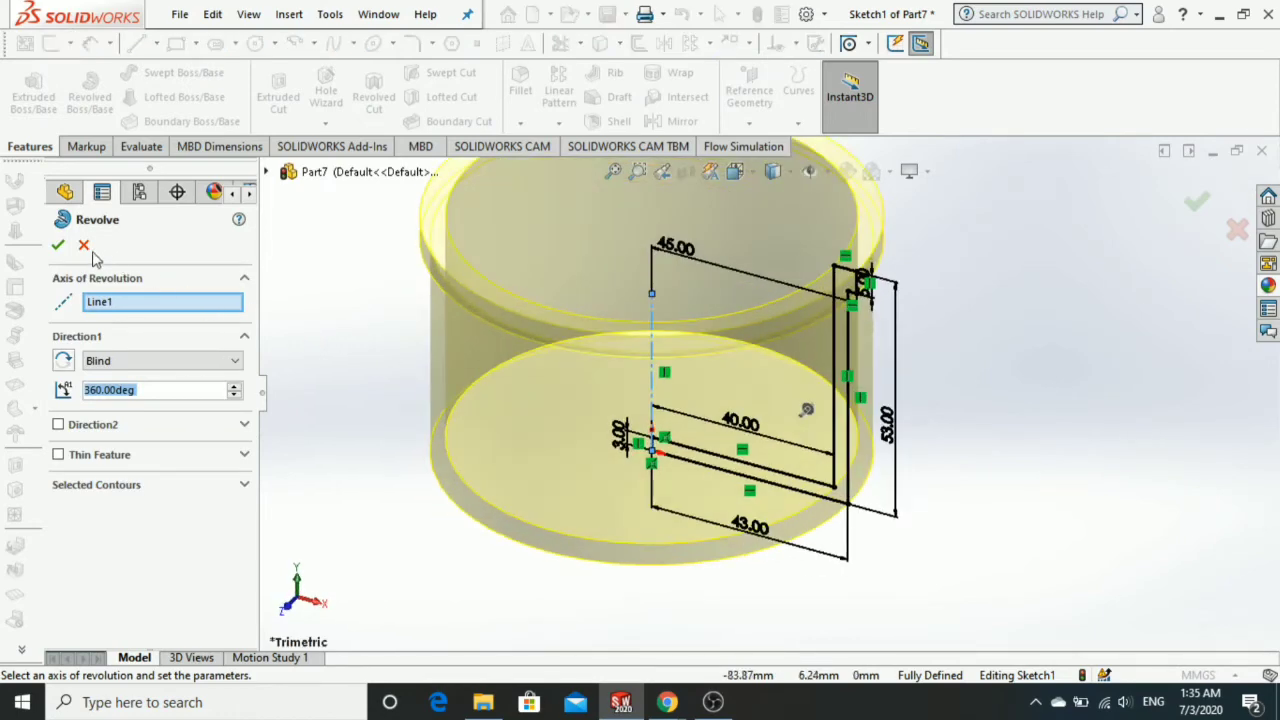
{"action": "left_click", "coordinate": [59, 245]}
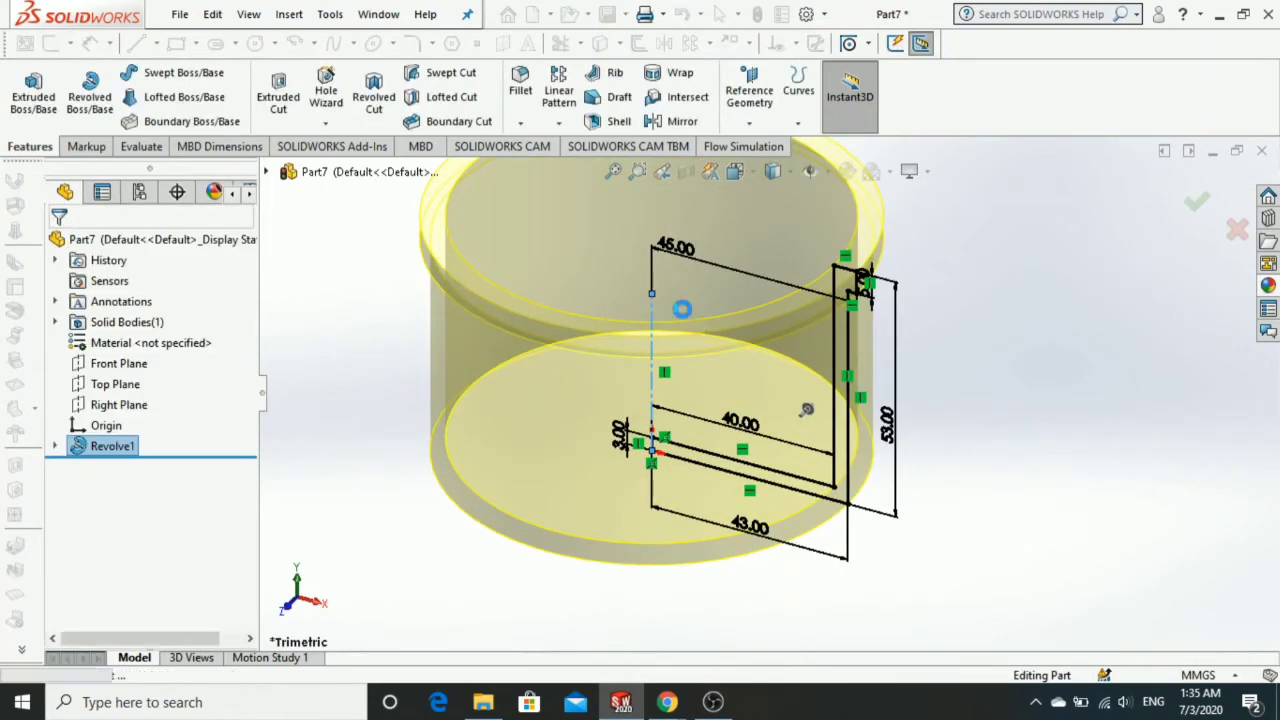
{"action": "scroll", "coordinate": [712, 328], "scroll_direction": "up", "scroll_amount": 3}
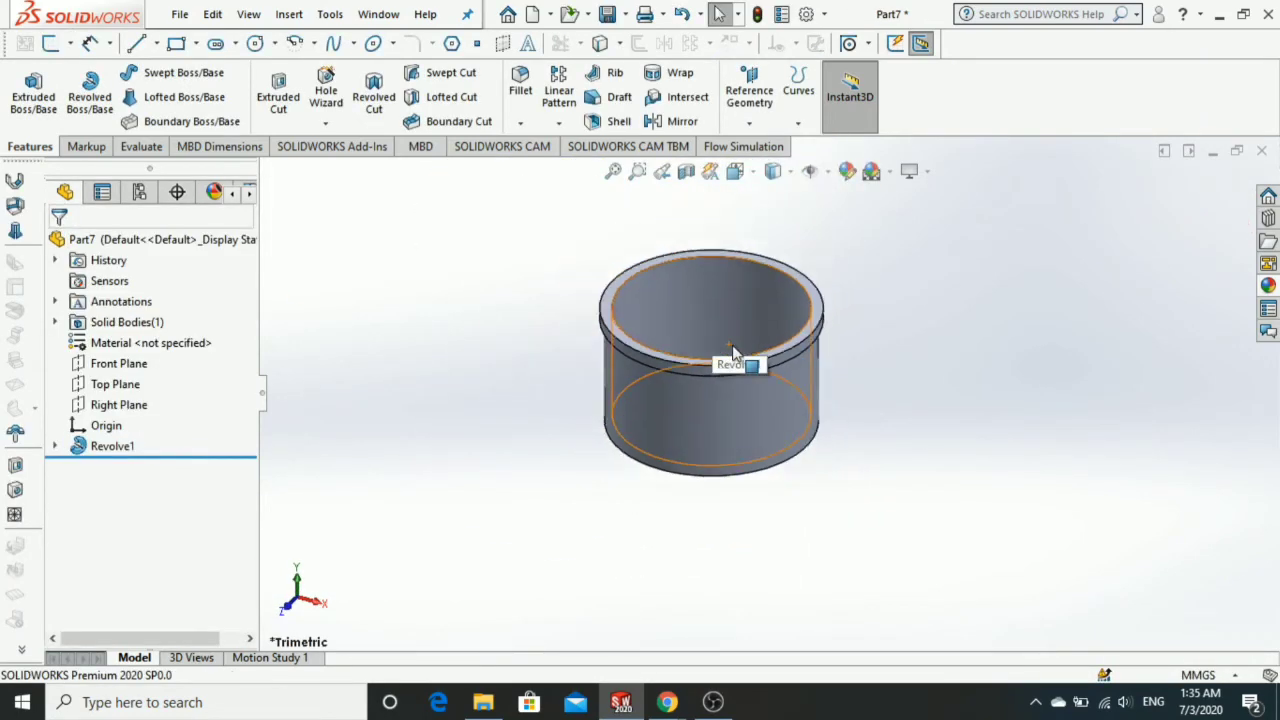
{"action": "mouse_move", "coordinate": [727, 397]}
{"action": "middle_mouse_down"}
{"action": "mouse_move", "coordinate": [715, 518]}
{"action": "mouse_move", "coordinate": [694, 457]}
{"action": "mouse_move", "coordinate": [737, 286]}
{"action": "mouse_move", "coordinate": [698, 412]}
{"action": "middle_mouse_up"}
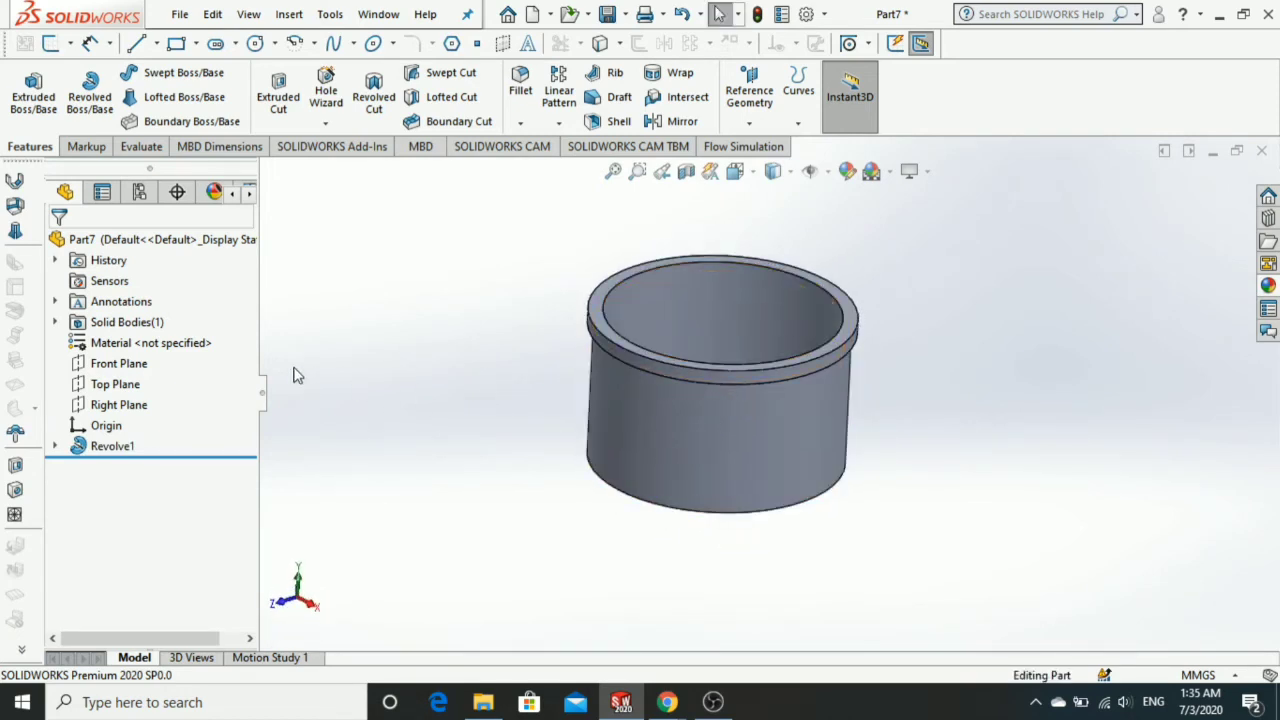
Create reference Plane1 offset 68 mm from the Front Plane.
{"action": "left_click", "coordinate": [128, 370]}
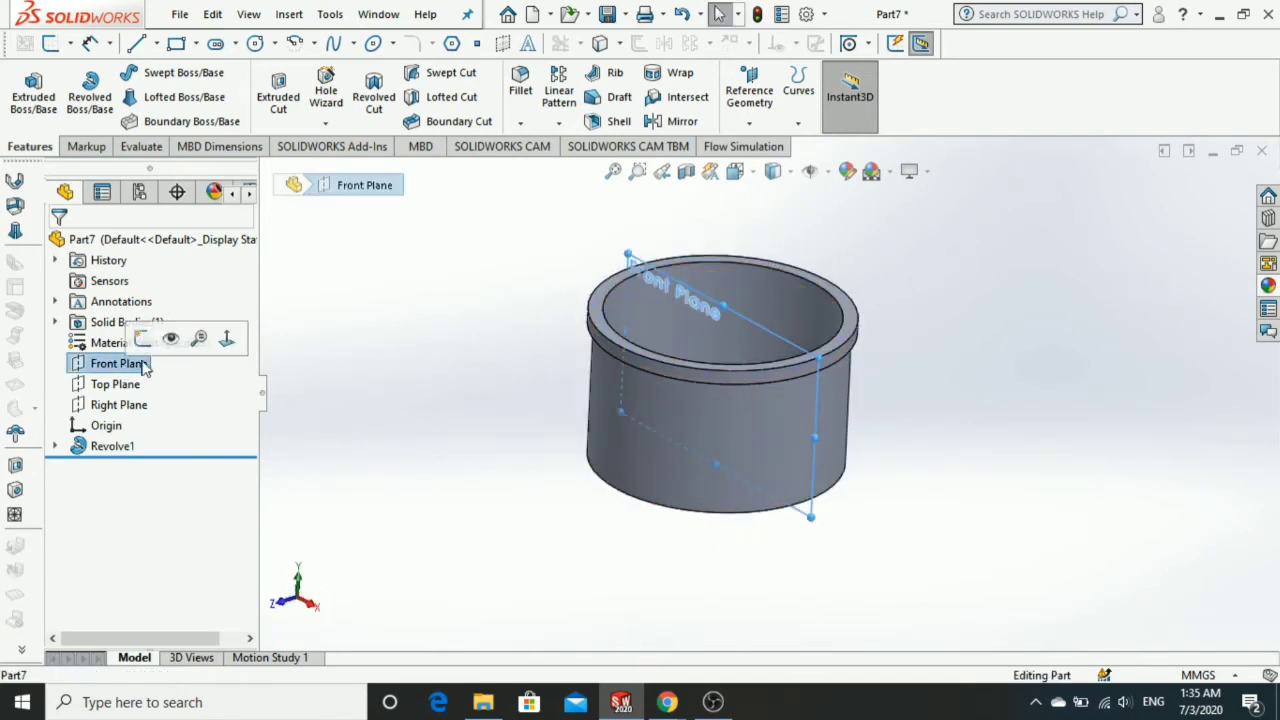
{"action": "left_click", "coordinate": [754, 90]}
{"action": "left_click", "coordinate": [757, 146]}
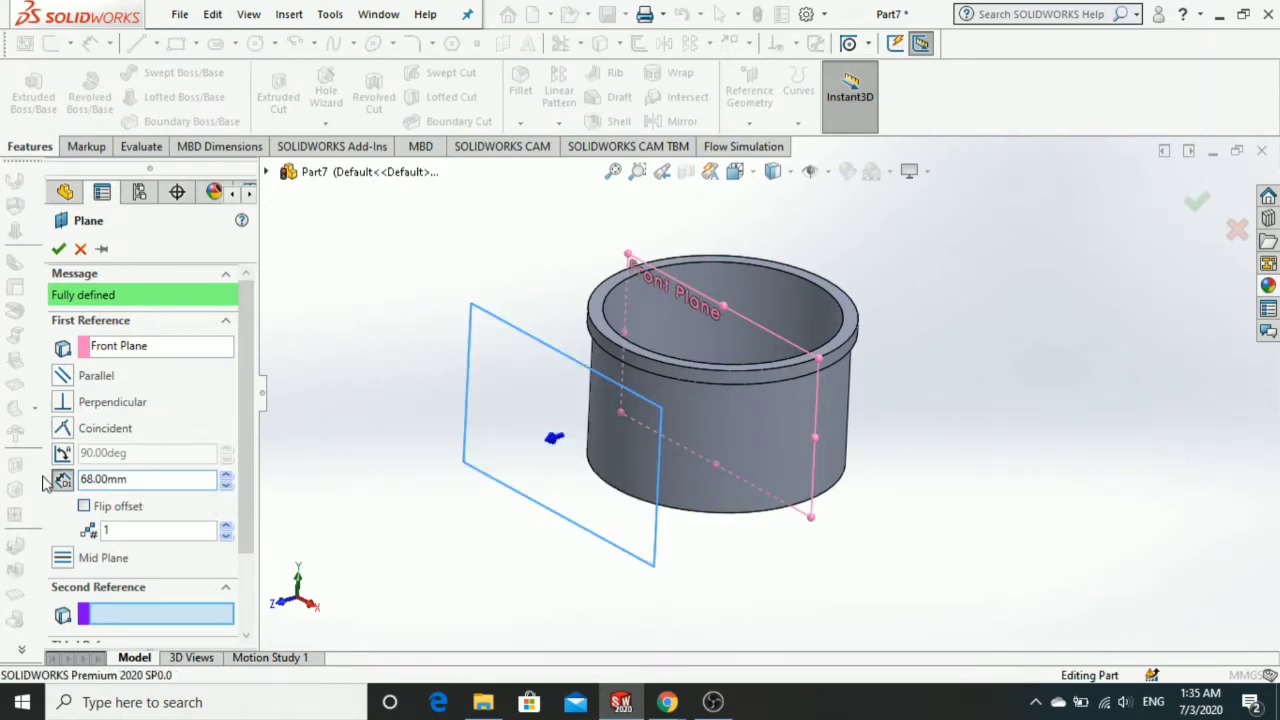
{"action": "key", "text": "Return"}
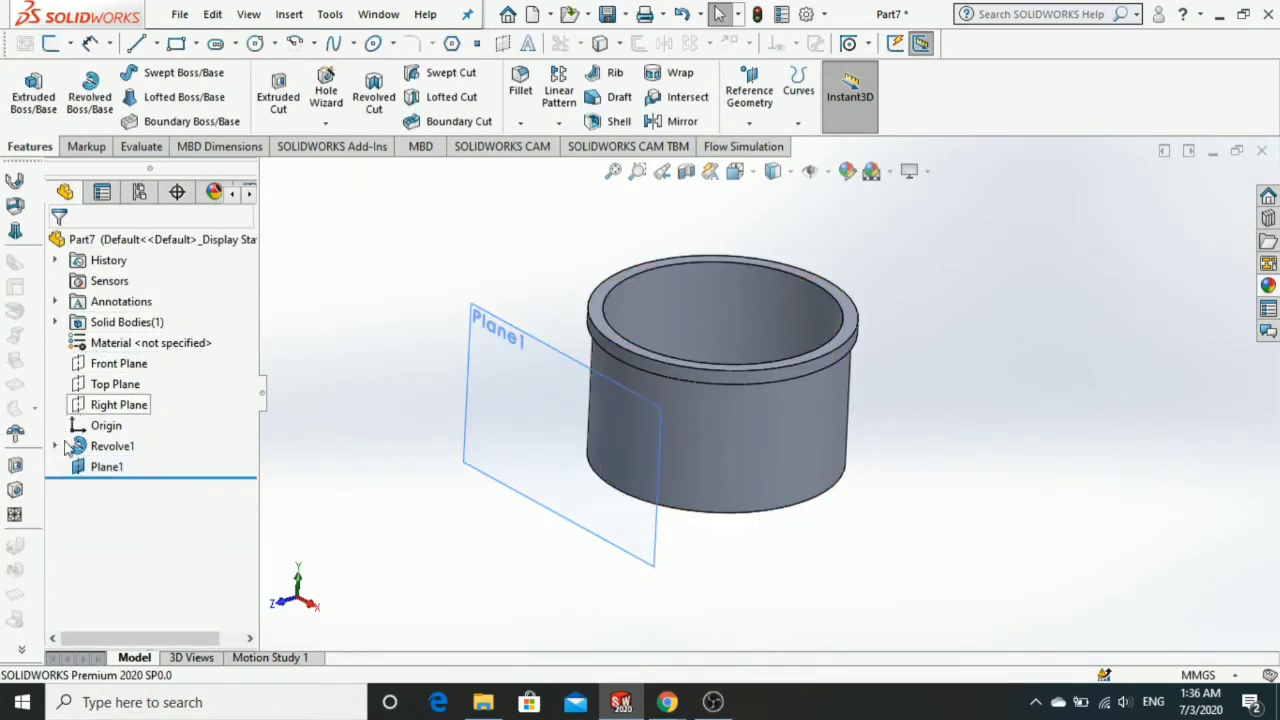
{"action": "left_click", "coordinate": [97, 470]}
On Plane1, draw an origin-centred arch arc and dimension its radius to 36 mm.
{"action": "left_click", "coordinate": [112, 437]}
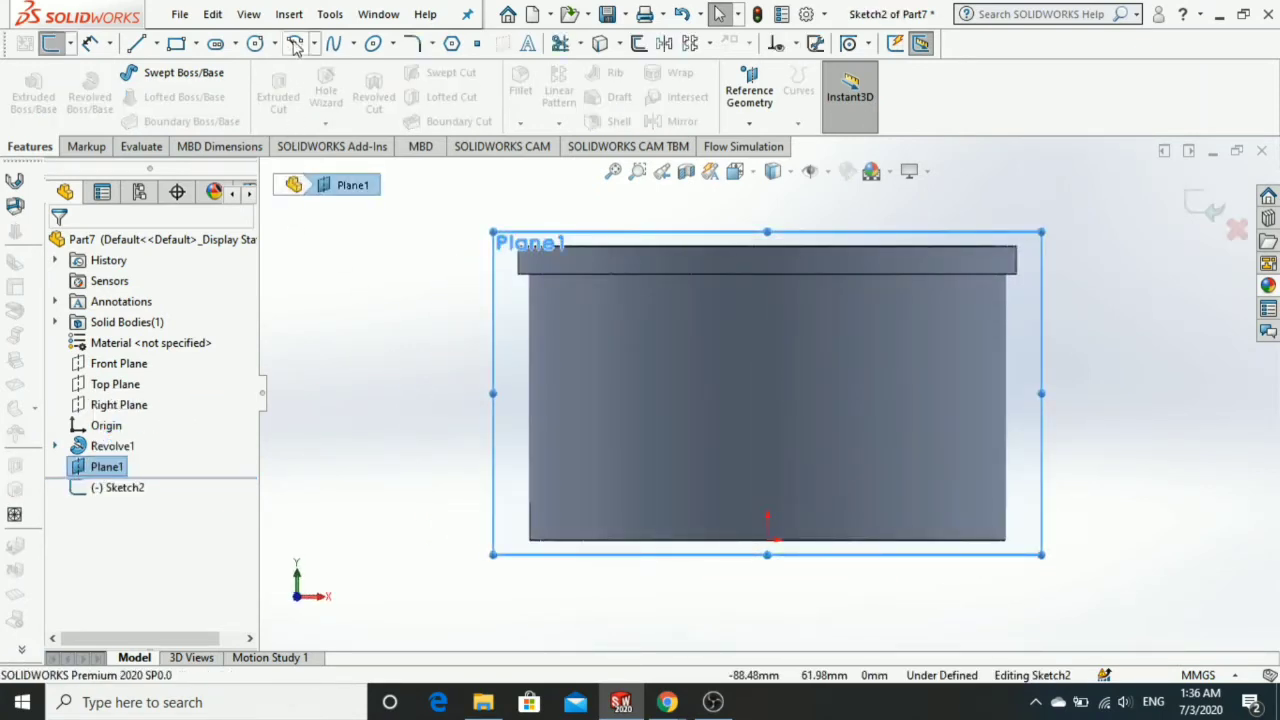
{"action": "left_click", "coordinate": [295, 45]}
{"action": "left_click", "coordinate": [767, 541]}
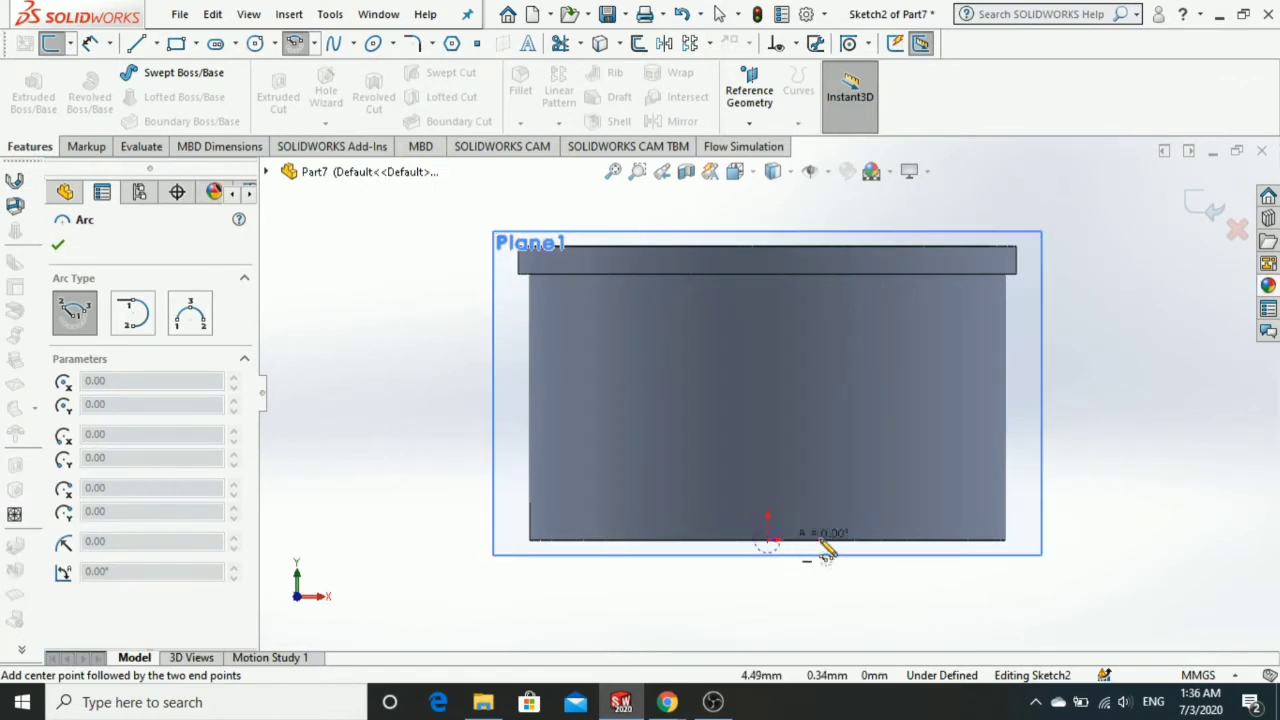
{"action": "left_click", "coordinate": [956, 538]}
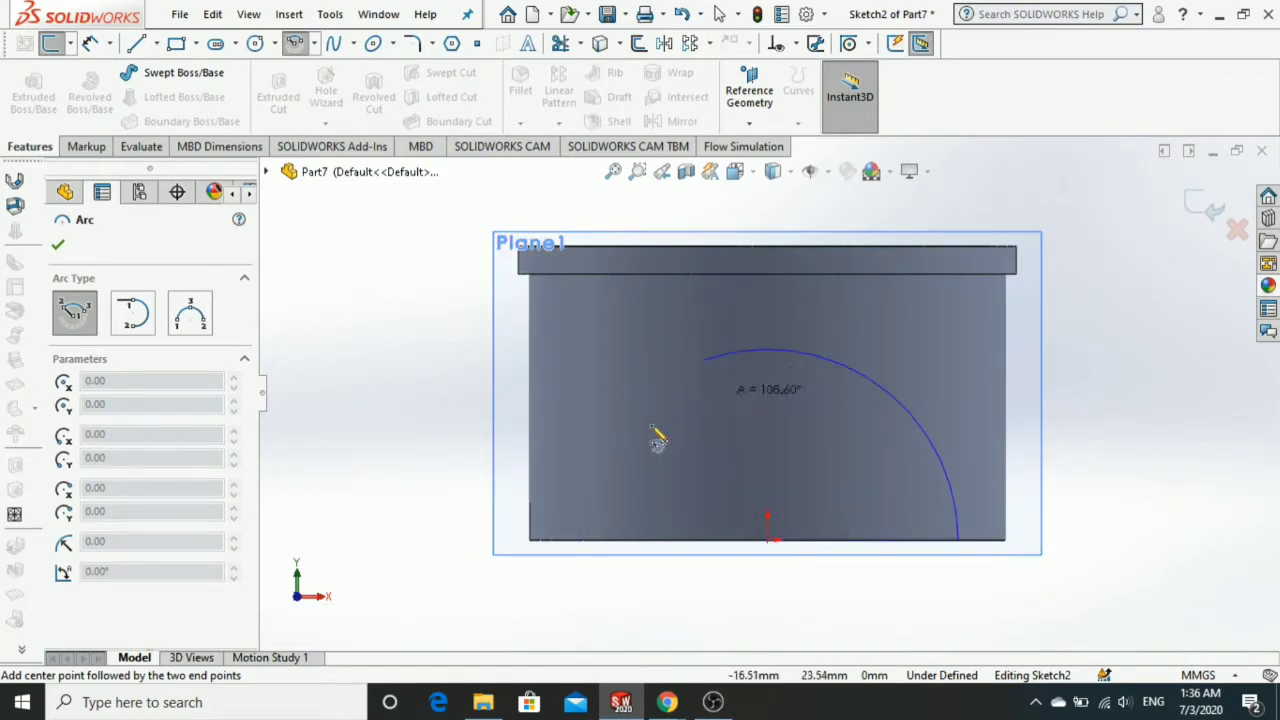
{"action": "left_click", "coordinate": [577, 541]}
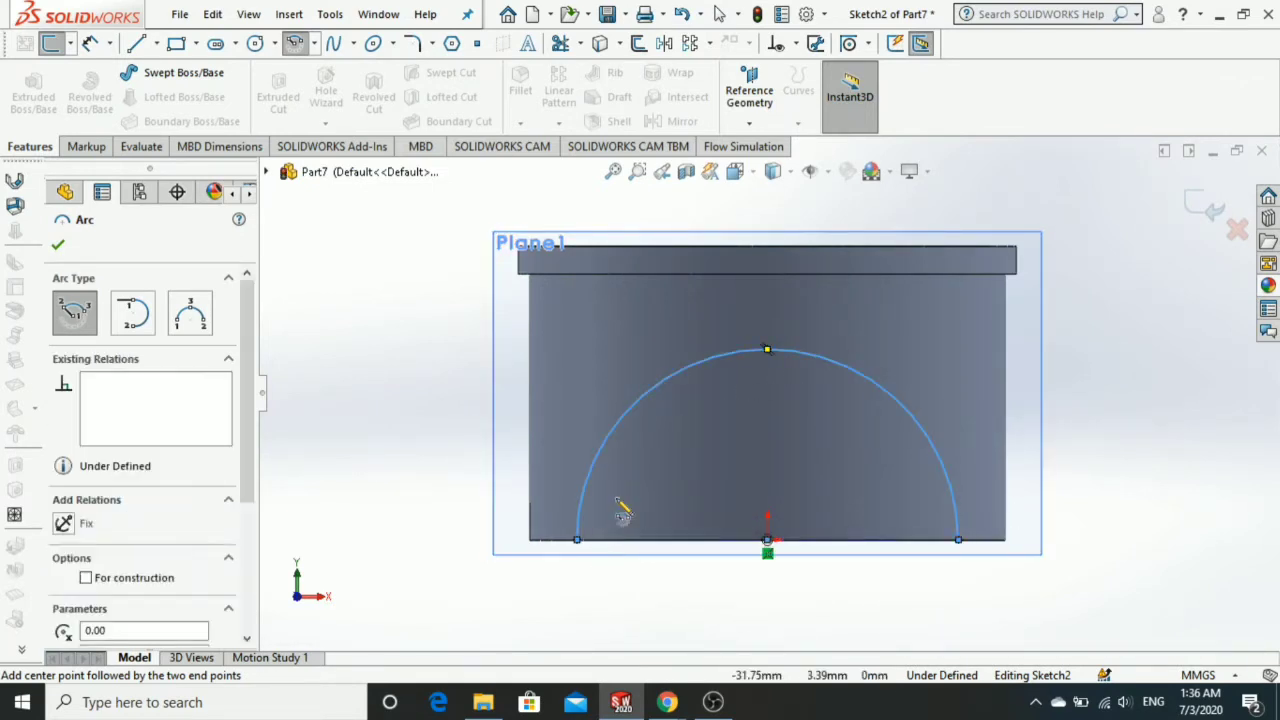
{"action": "key", "text": "Escape"}
{"action": "key", "text": "f"}
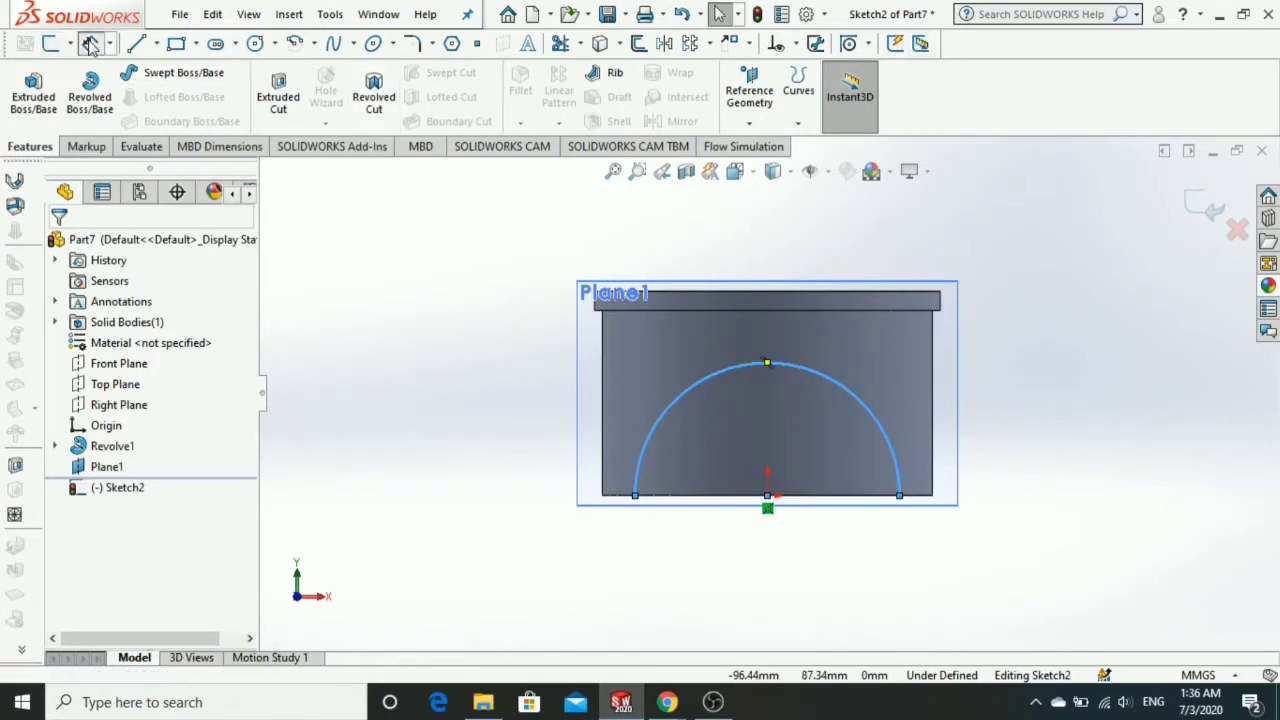
{"action": "left_click", "coordinate": [90, 43]}
{"action": "left_click", "coordinate": [739, 366]}
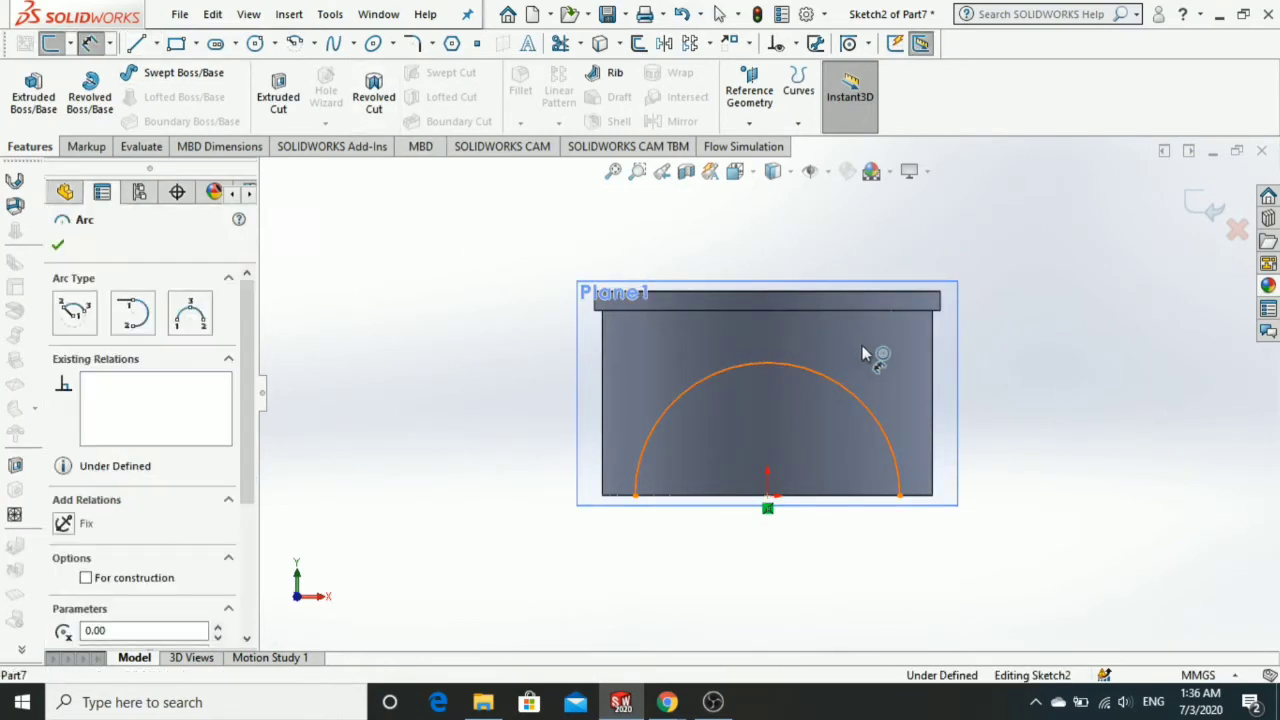
{"action": "left_click", "coordinate": [865, 352]}
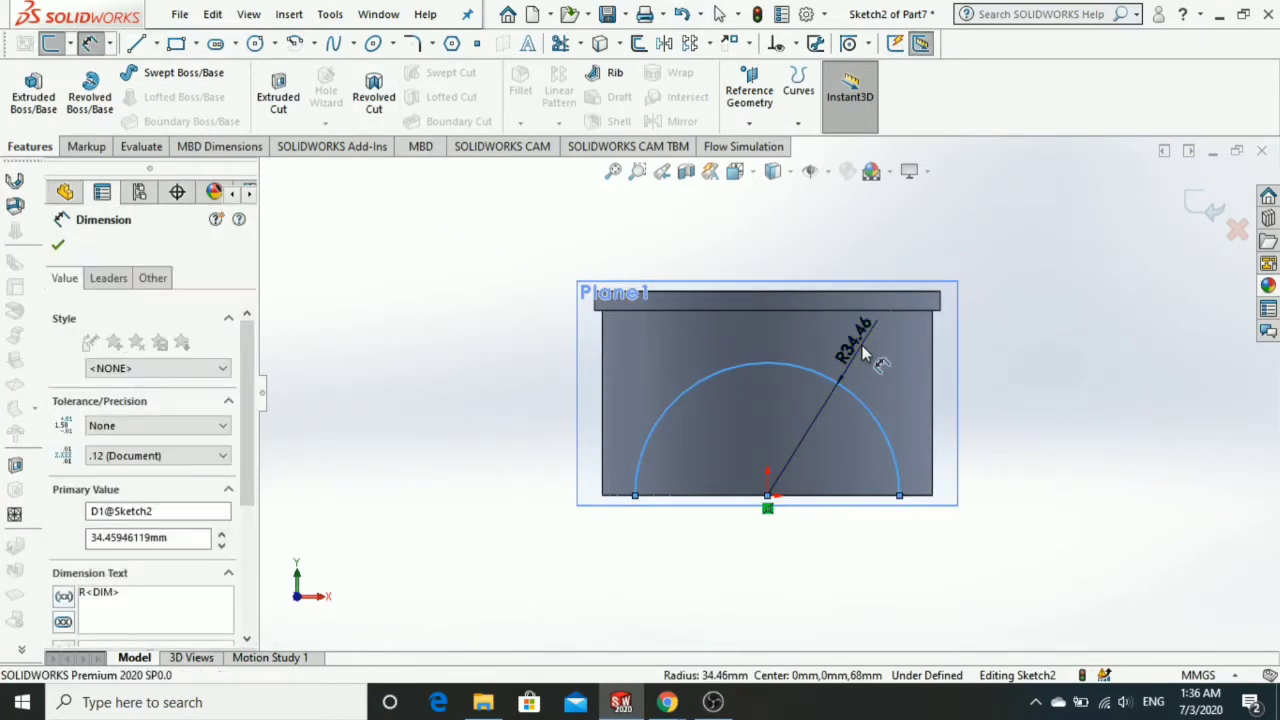
{"action": "type", "text": "36"}
{"action": "key", "text": "Return"}
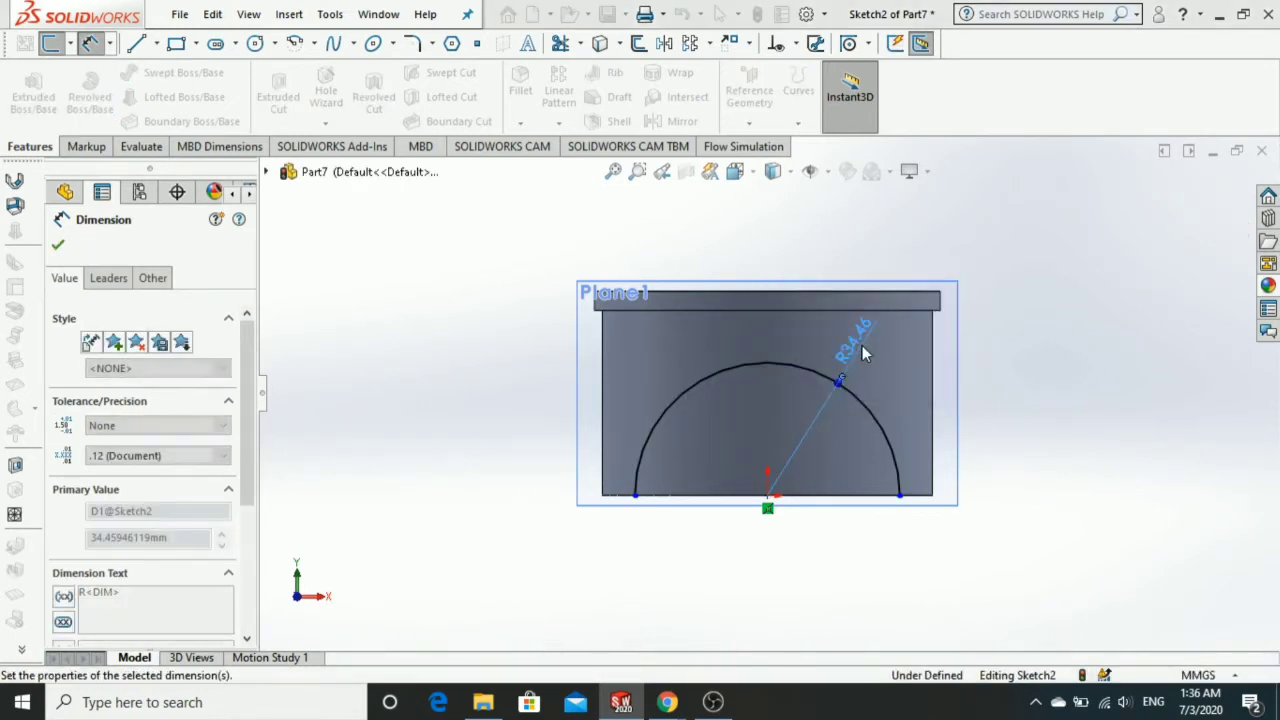
{"action": "key", "text": "Escape"}
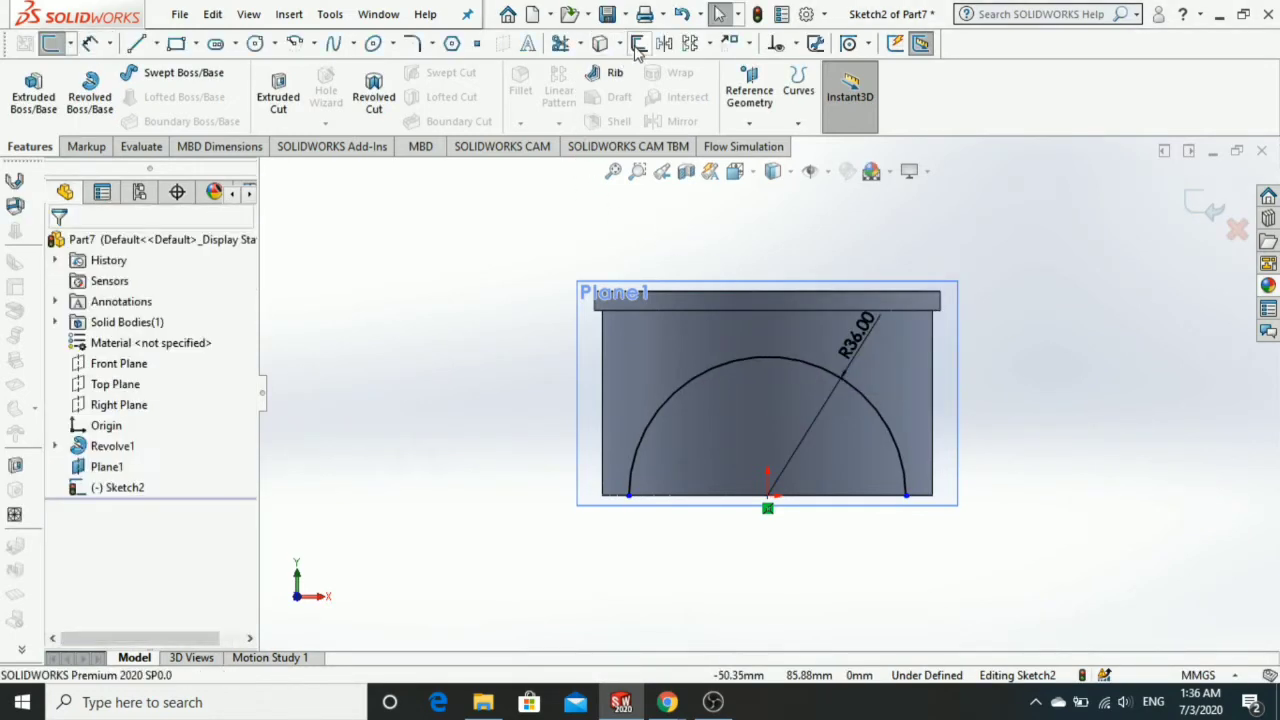
Offset the arc 3 mm inward to form a closed arch band.
{"action": "left_click", "coordinate": [639, 43]}
{"action": "left_click", "coordinate": [729, 375]}
{"action": "type", "text": "3"}
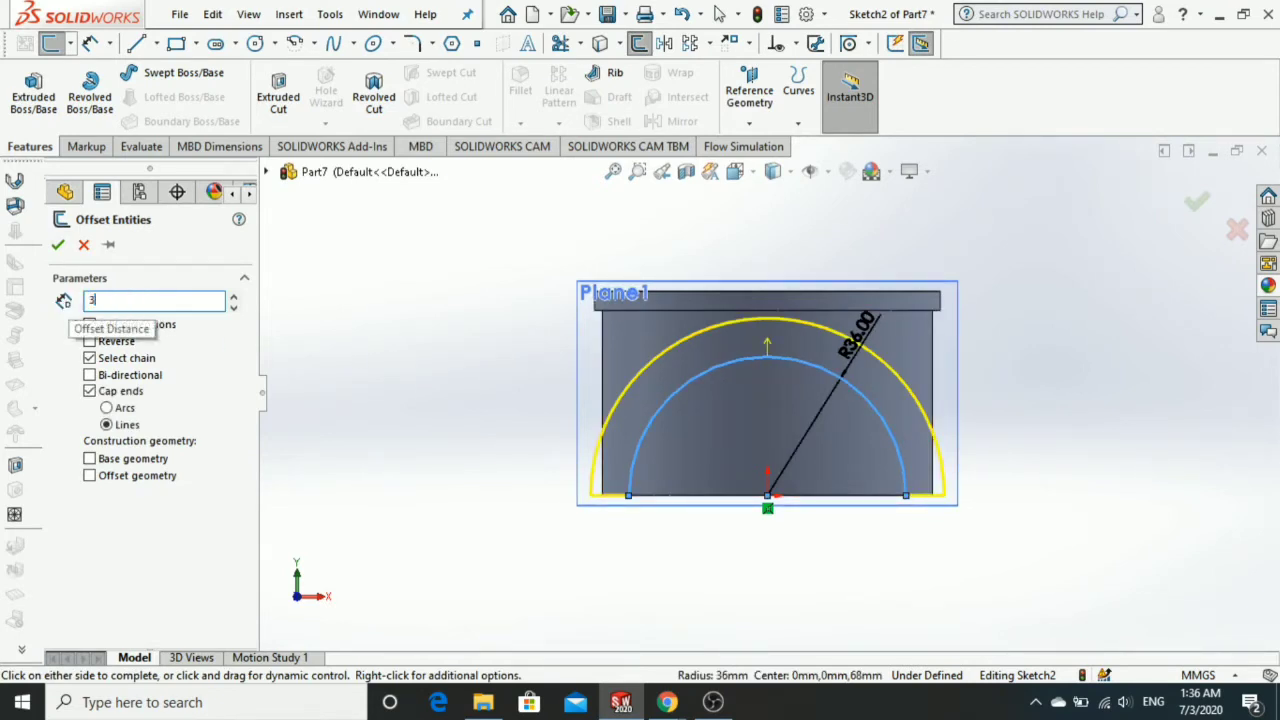
{"action": "key", "text": "Return"}
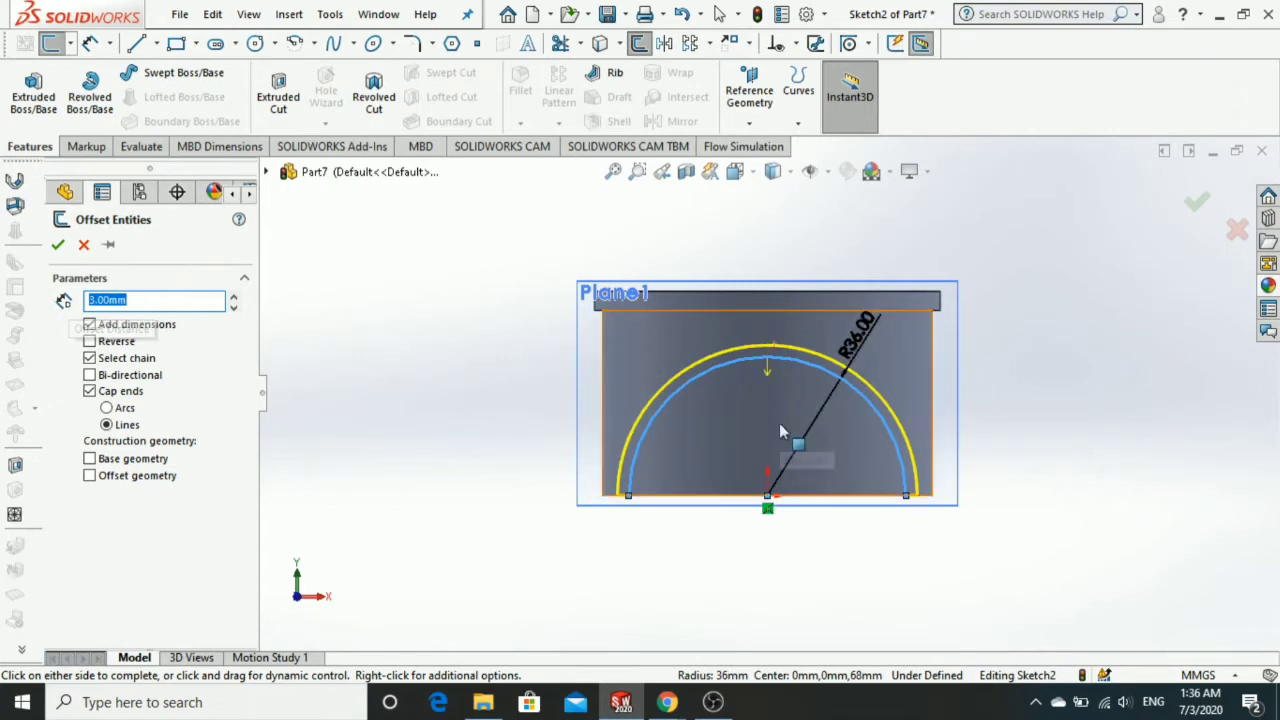
{"action": "left_click", "coordinate": [761, 418]}
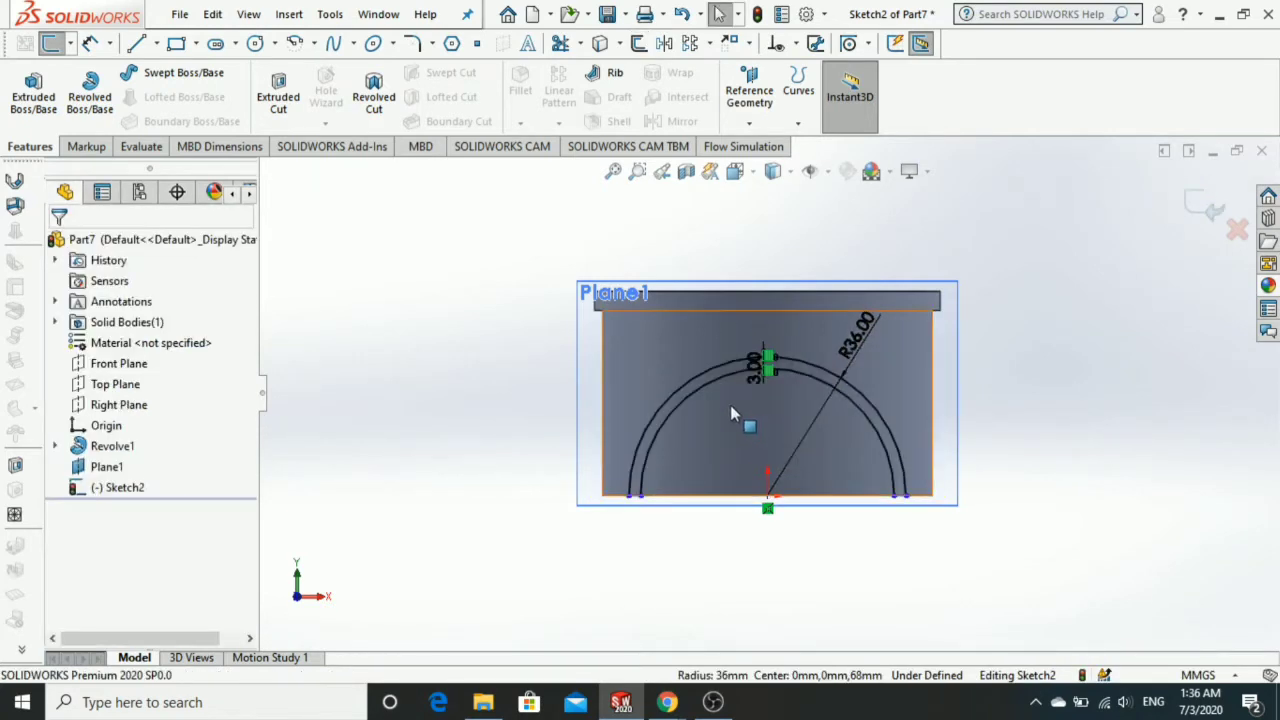
{"action": "left_click", "coordinate": [30, 105]}
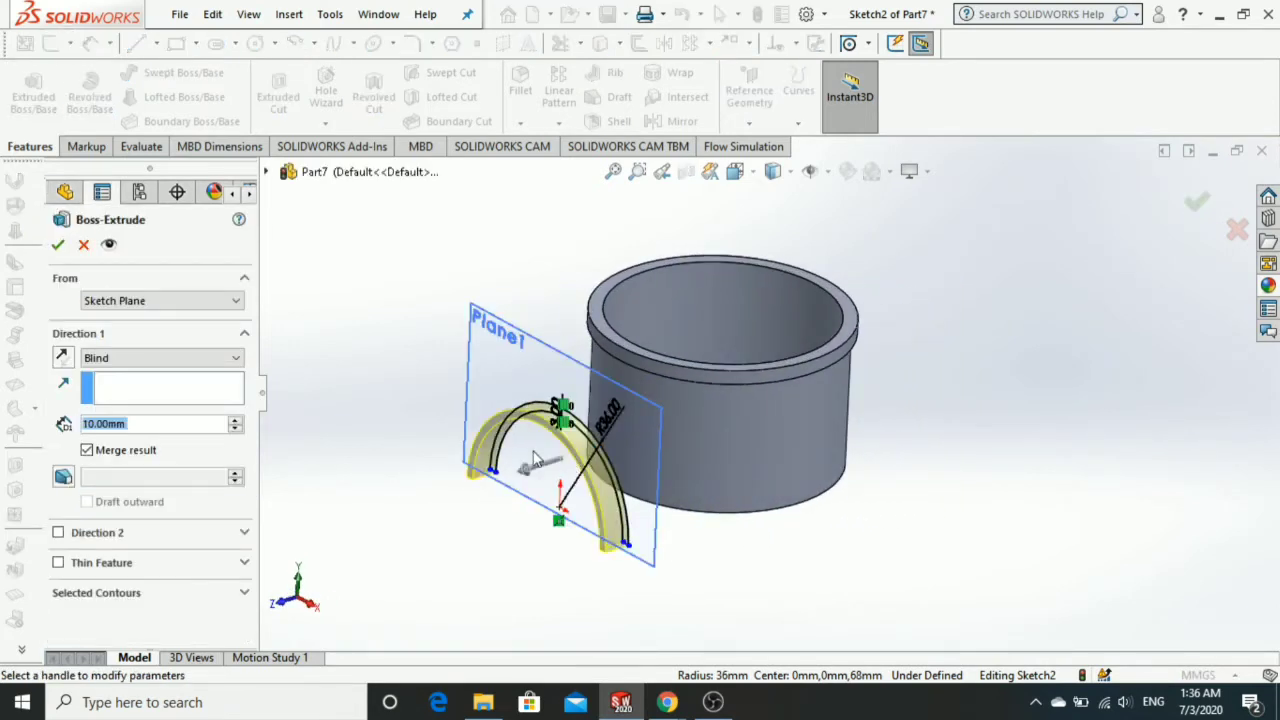
Extrude the arch band reversed, Up To Surface on the cup's outer wall.
{"action": "left_click", "coordinate": [64, 360]}
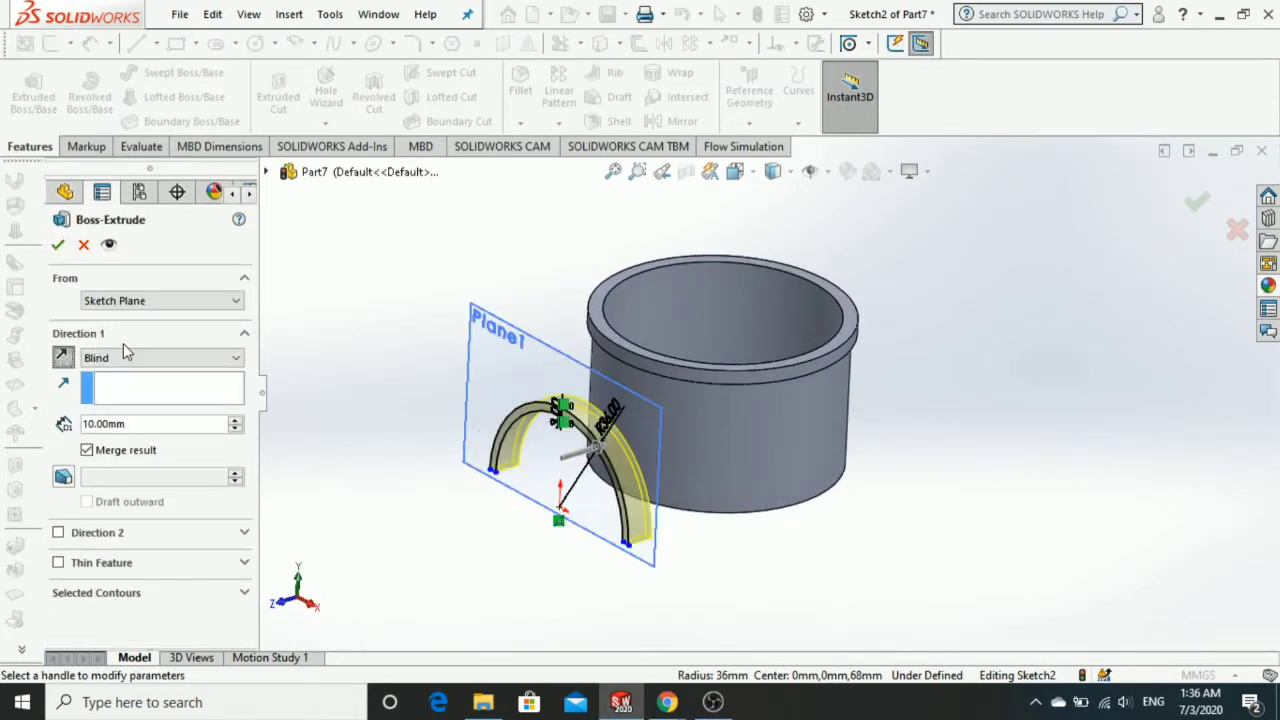
{"action": "left_click", "coordinate": [125, 357]}
{"action": "left_click", "coordinate": [130, 428]}
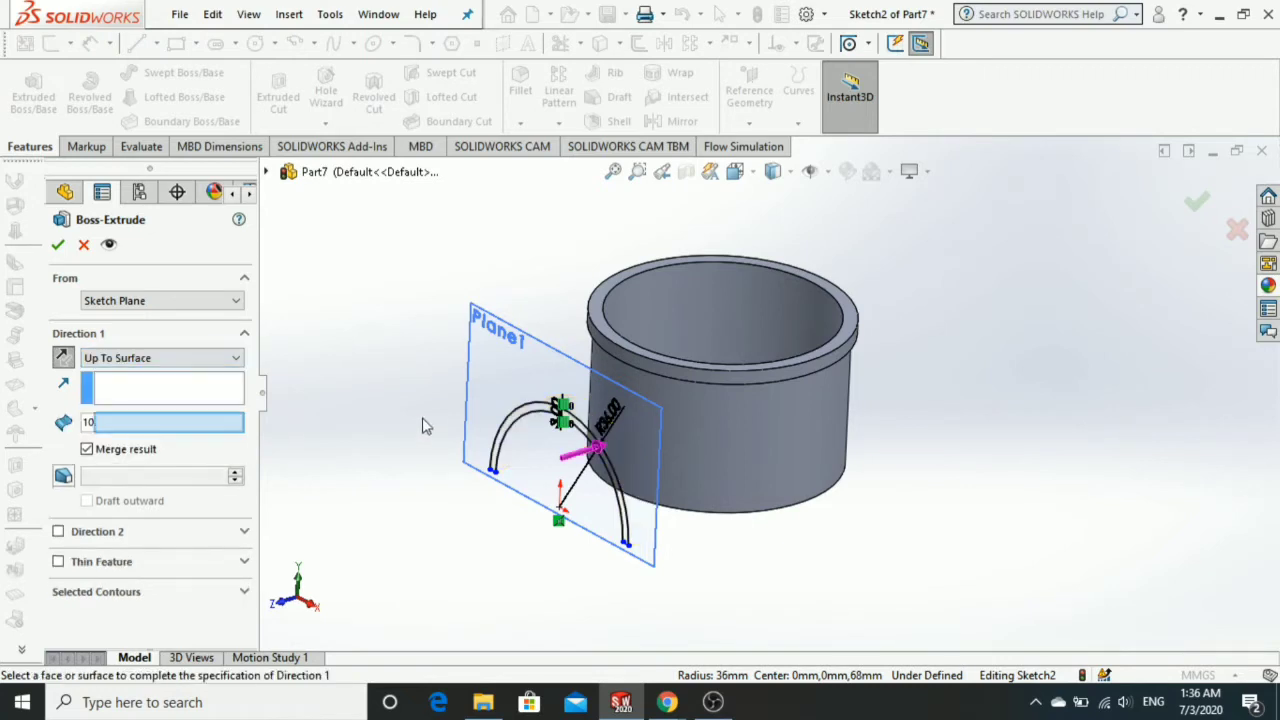
{"action": "left_click", "coordinate": [680, 430]}
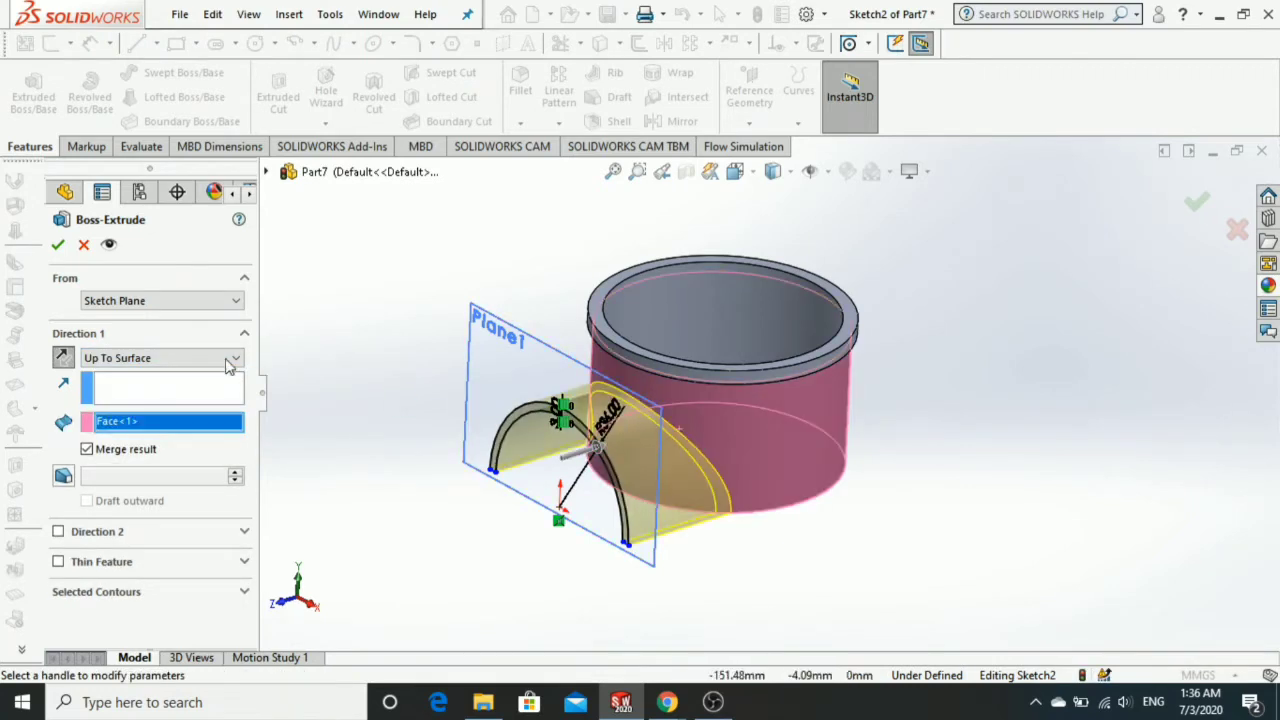
{"action": "left_click", "coordinate": [57, 246]}
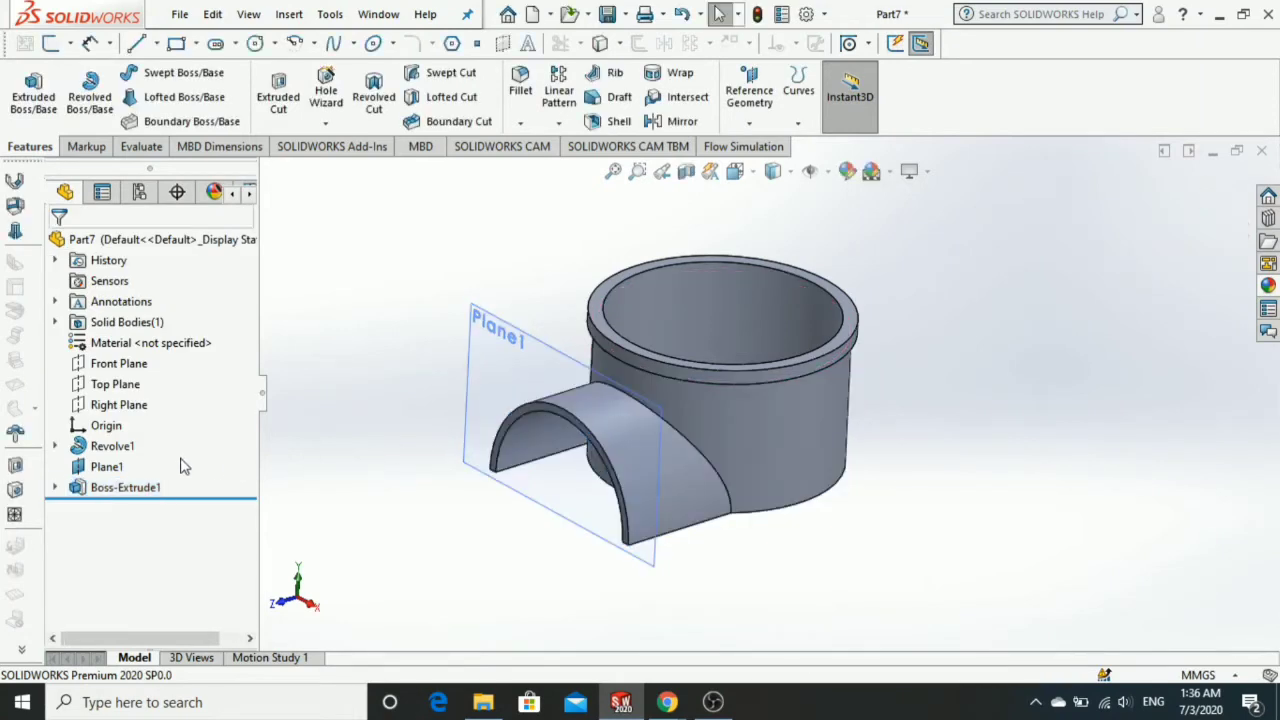
Hide Plane1 and zoom in on the model.
{"action": "left_click", "coordinate": [118, 478]}
{"action": "left_click", "coordinate": [160, 452]}
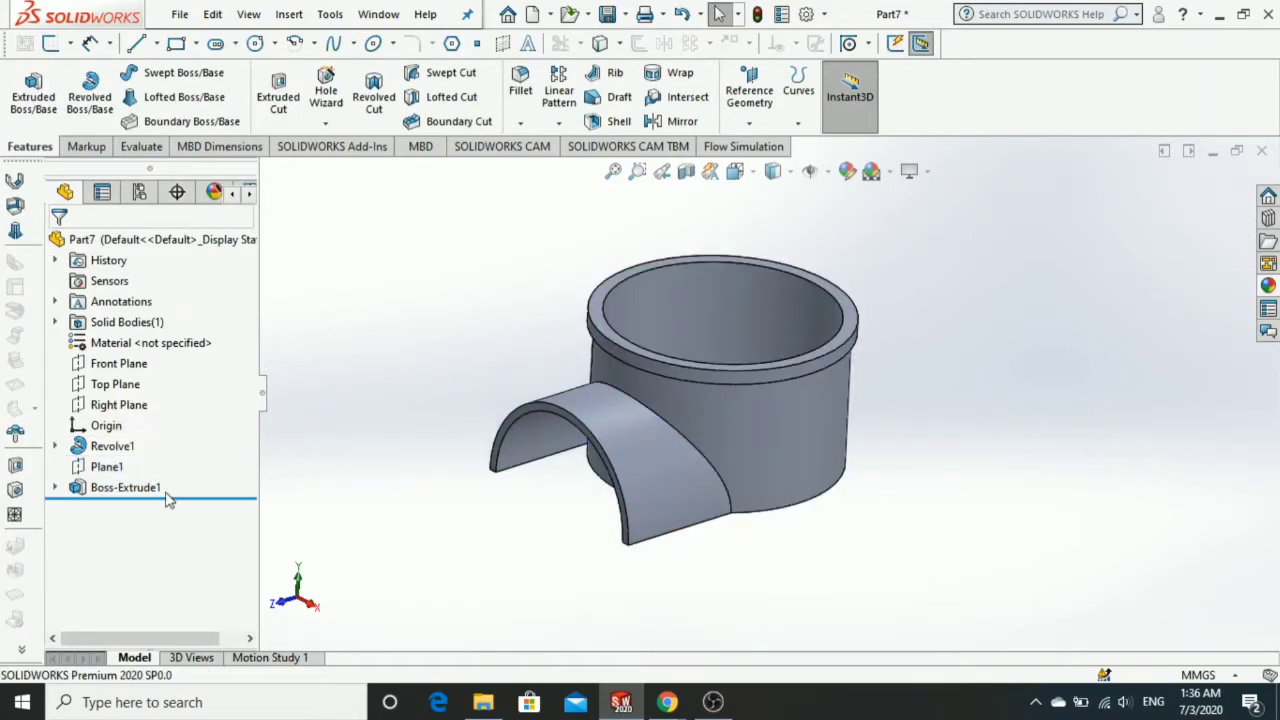
{"action": "scroll", "coordinate": [503, 443], "scroll_direction": "down", "scroll_amount": 2}
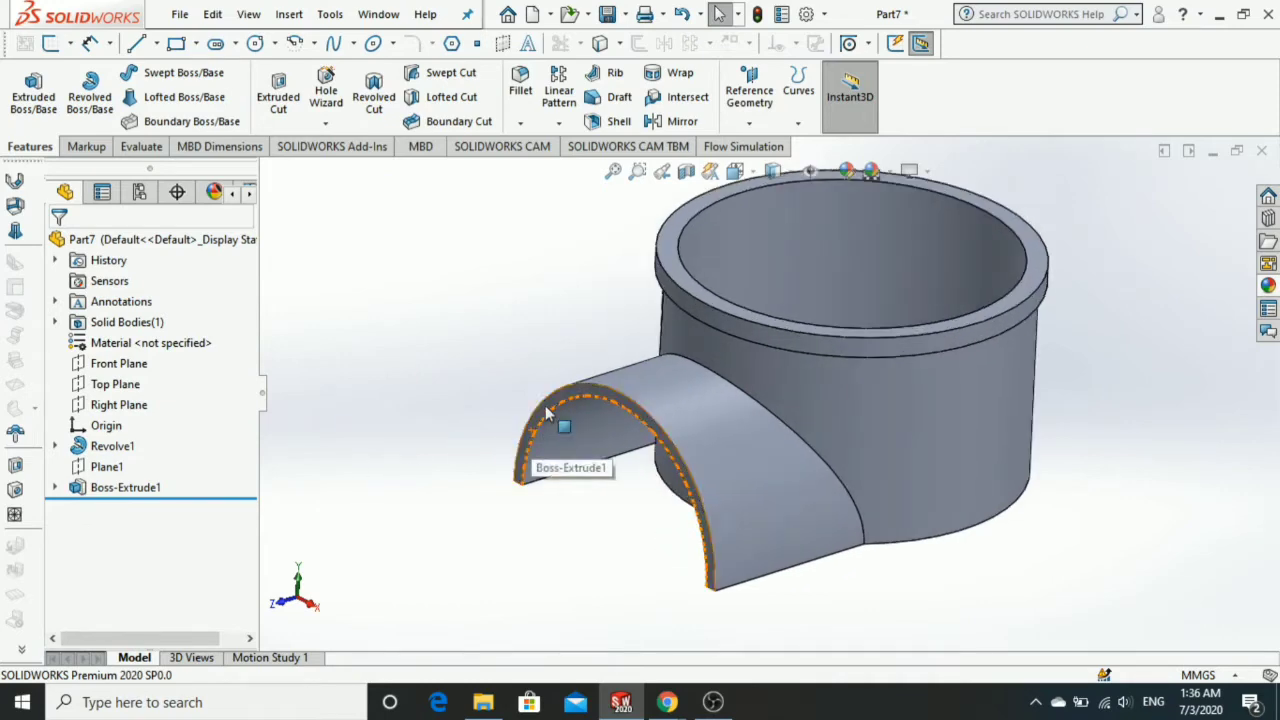
Start a sketch on the arched shell's end face and draw an arc along its edge.
{"action": "left_click", "coordinate": [557, 392]}
{"action": "left_click", "coordinate": [634, 346]}
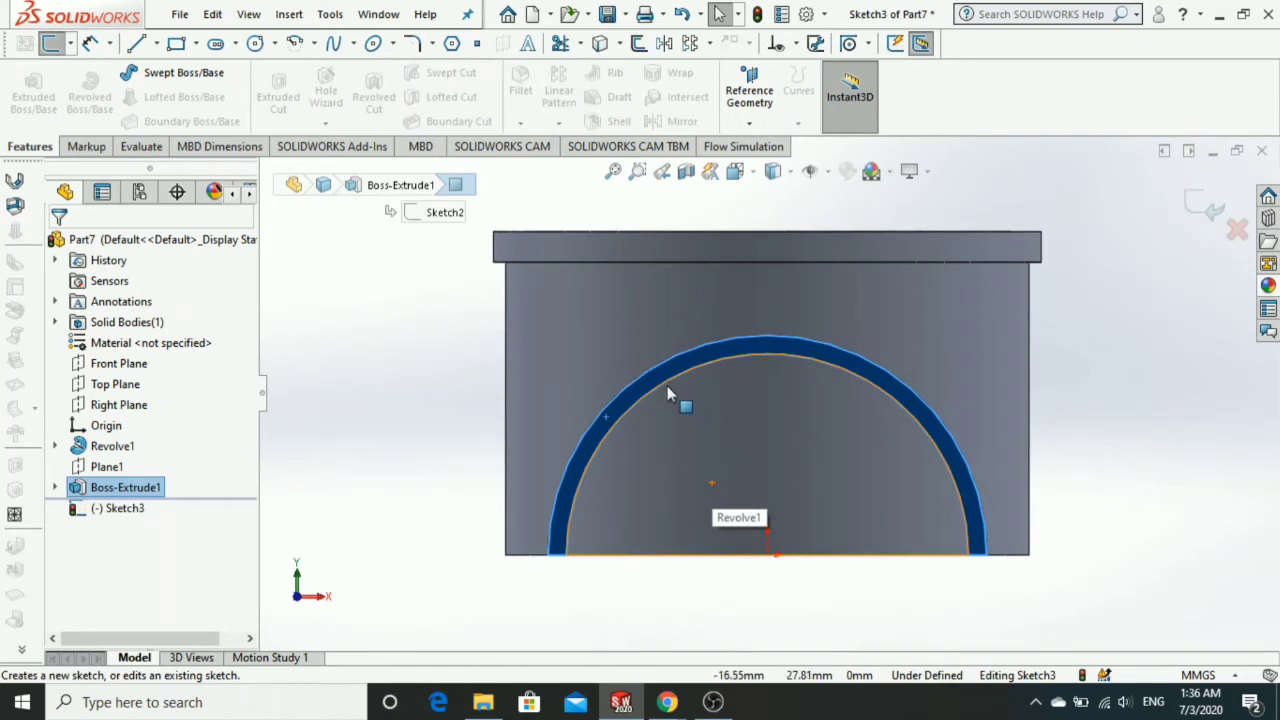
{"action": "key", "text": "Escape"}
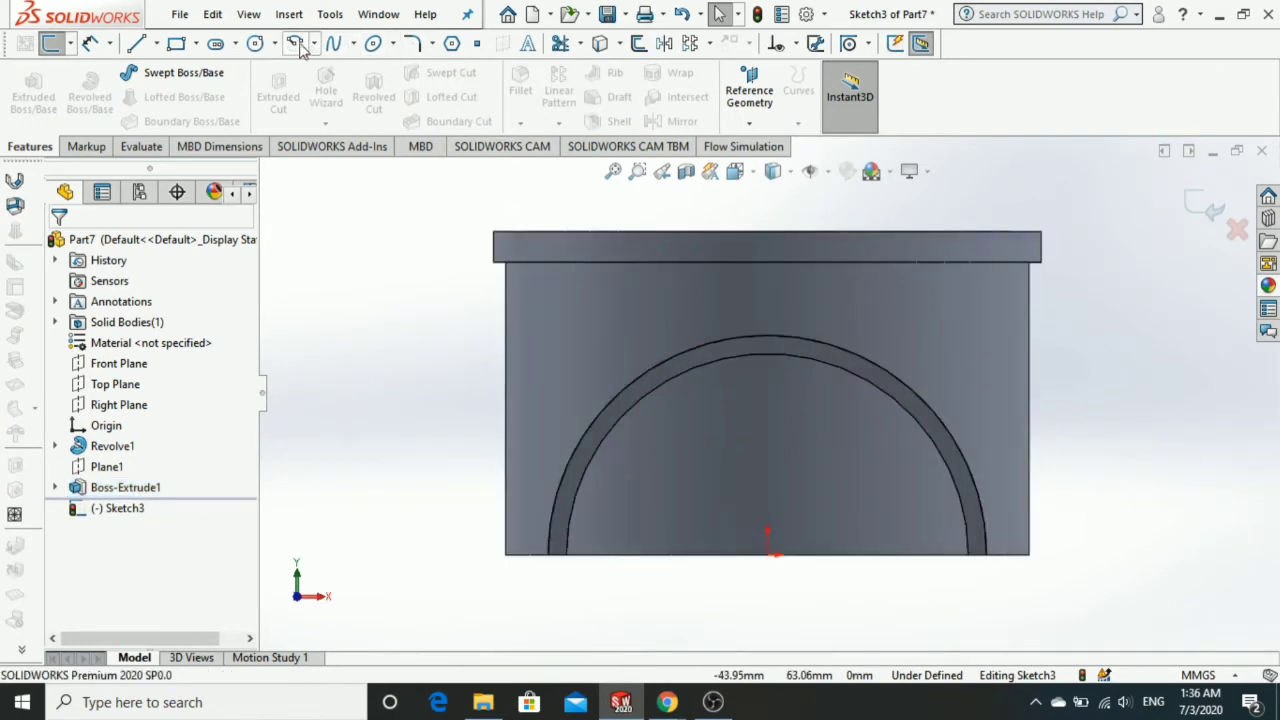
{"action": "left_click", "coordinate": [295, 43]}
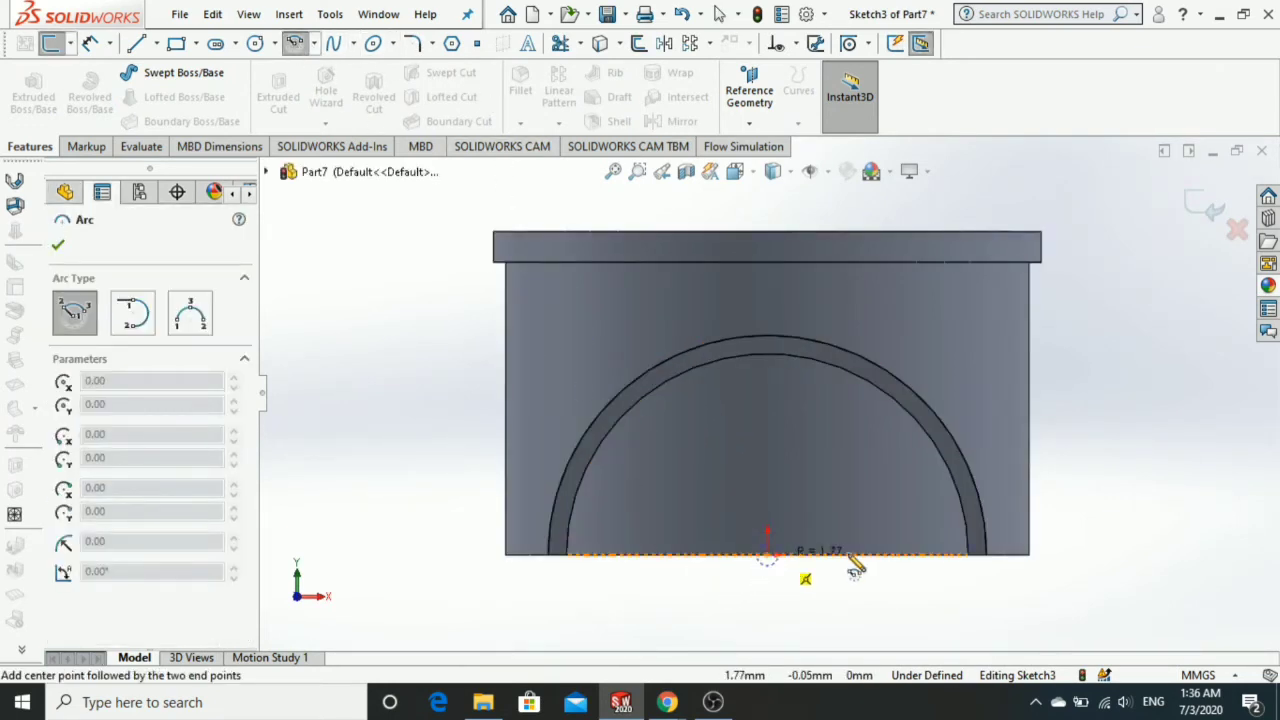
{"action": "left_click", "coordinate": [984, 557]}
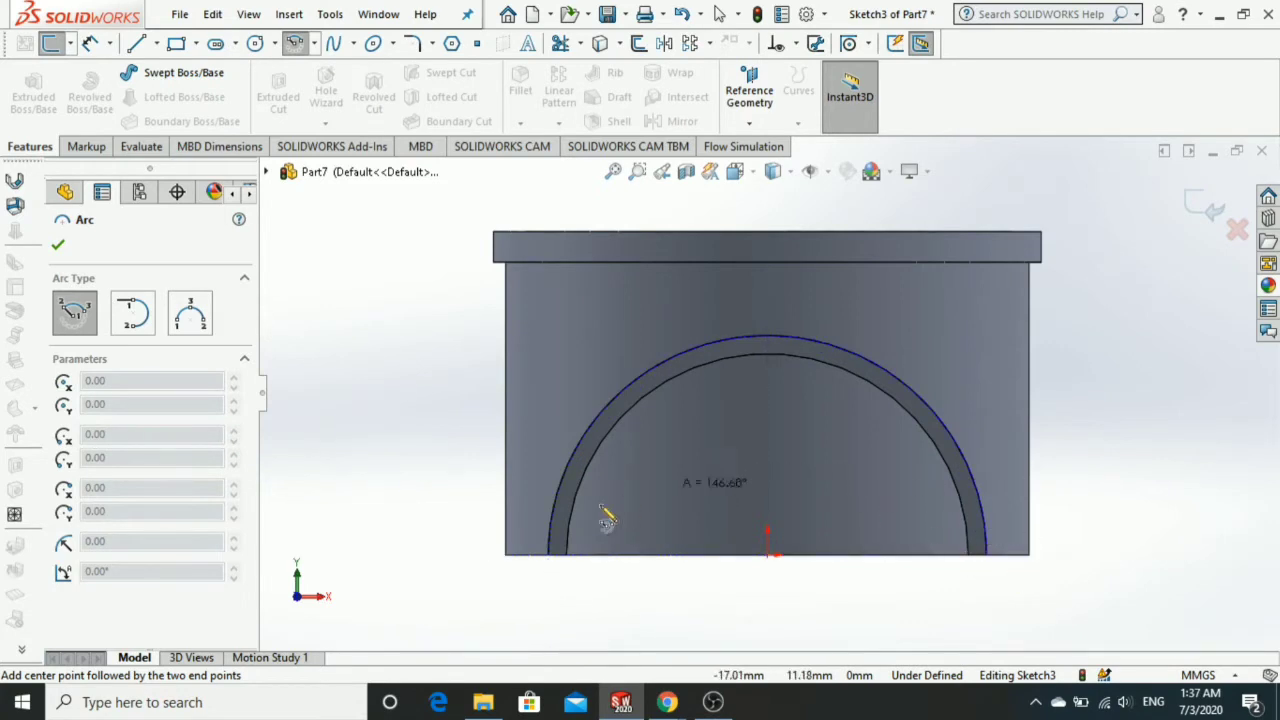
{"action": "left_click", "coordinate": [550, 558]}
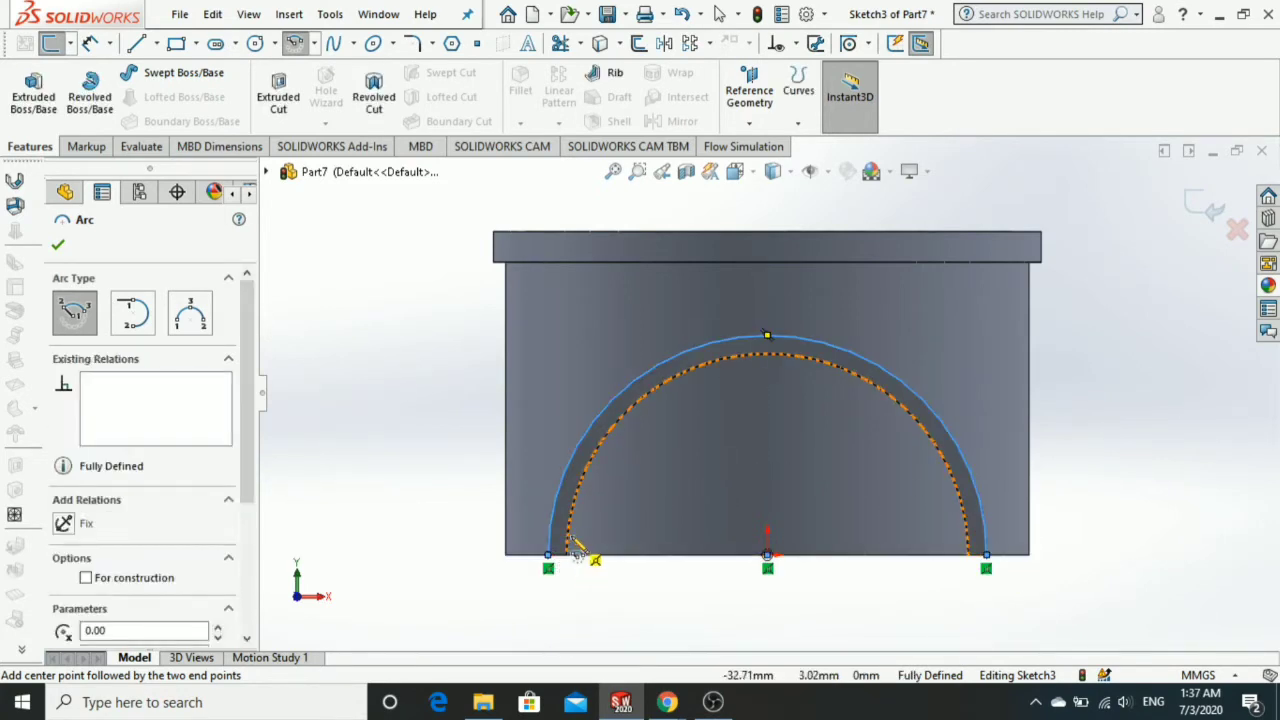
{"action": "key", "text": "Escape"}
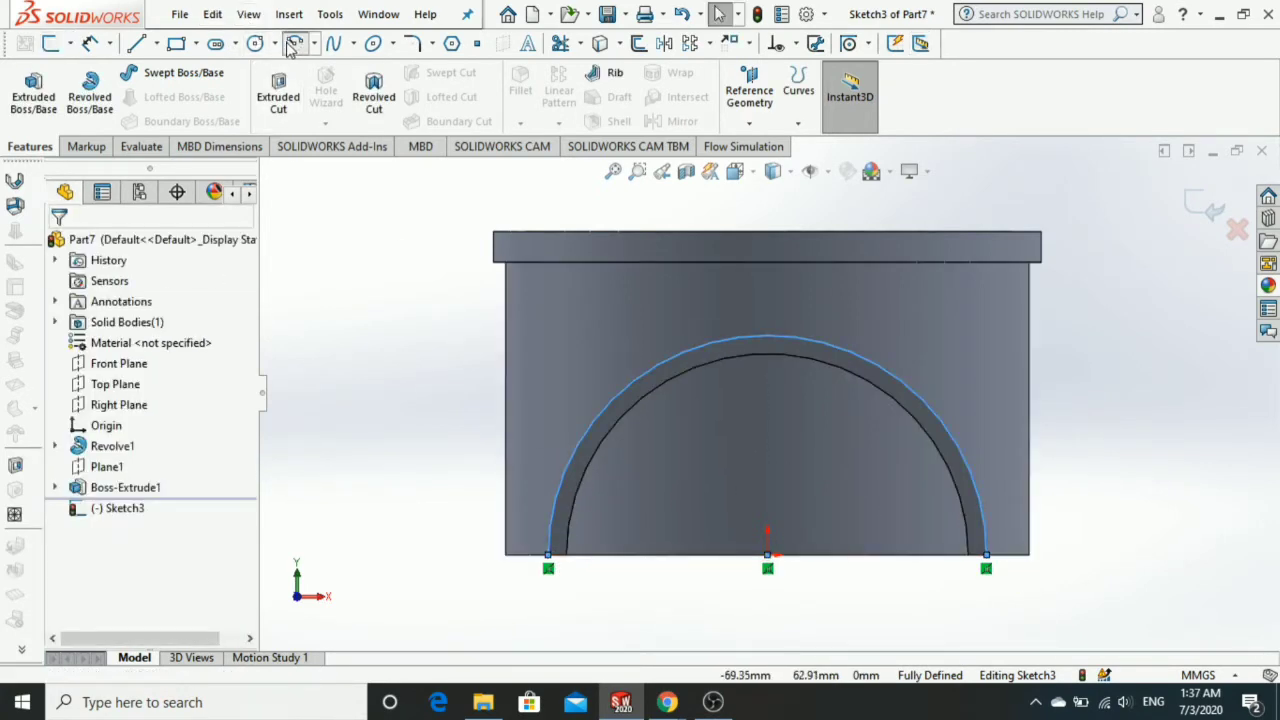
Draw a concentric inner arc from the origin and add its radius dimension.
{"action": "left_click", "coordinate": [295, 43]}
{"action": "left_click", "coordinate": [767, 556]}
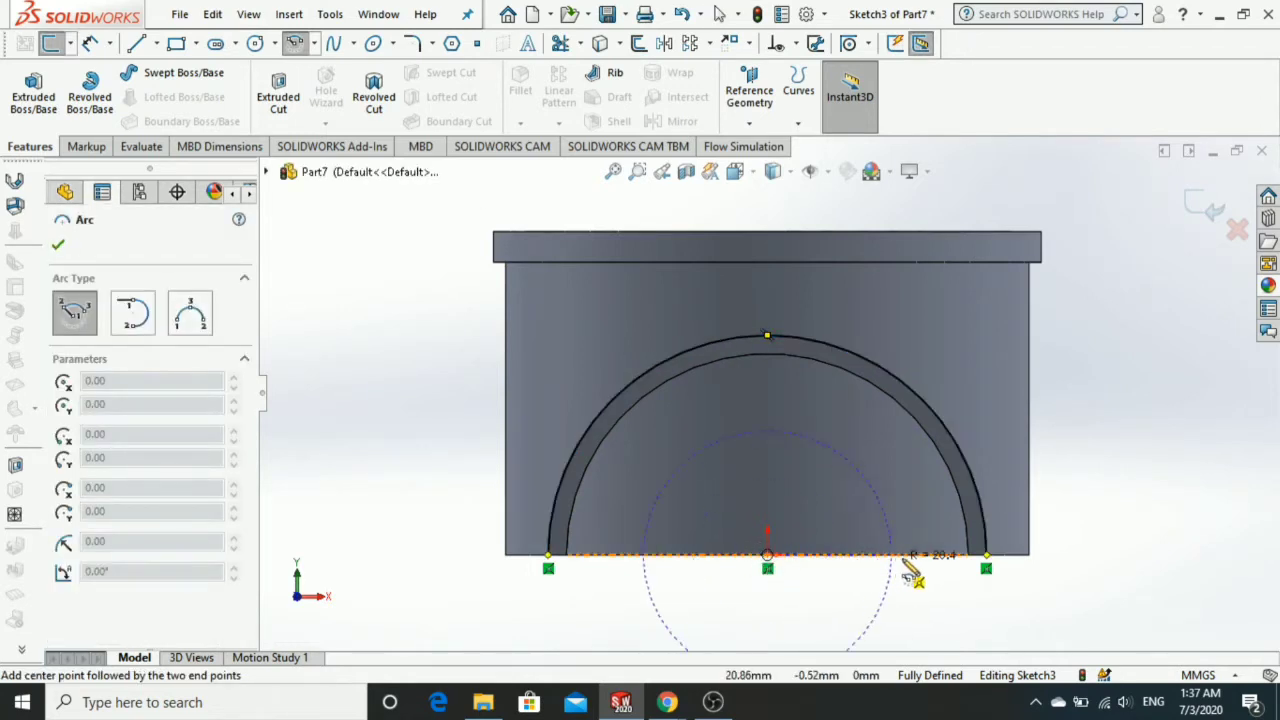
{"action": "left_click", "coordinate": [926, 555]}
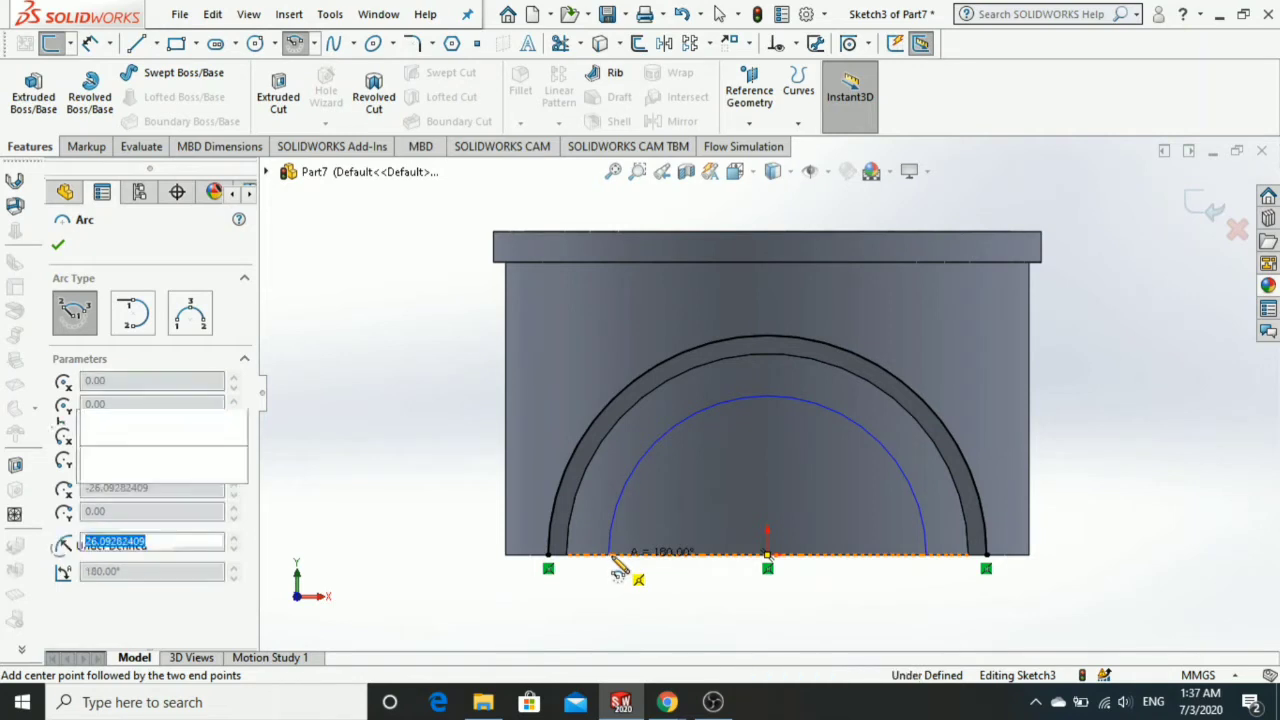
{"action": "left_click", "coordinate": [609, 555]}
{"action": "key", "text": "Escape"}
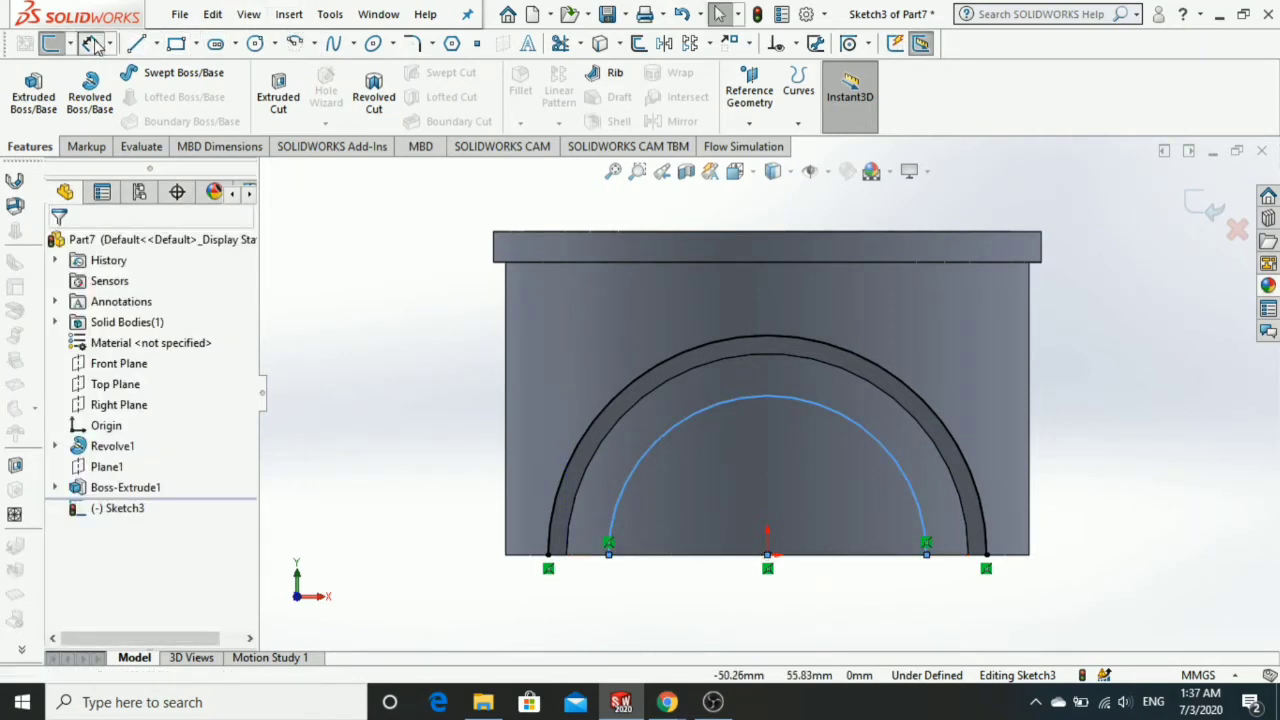
{"action": "left_click", "coordinate": [90, 43]}
{"action": "left_click", "coordinate": [753, 396]}
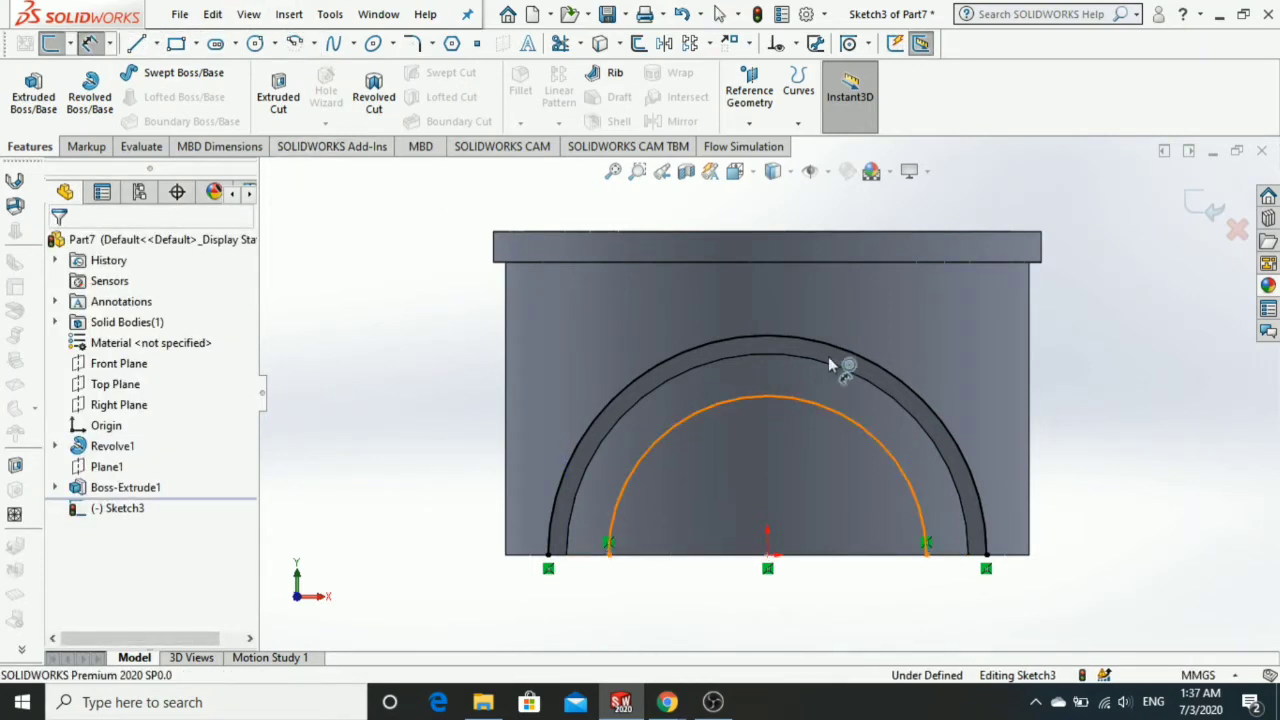
{"action": "left_click", "coordinate": [883, 337]}
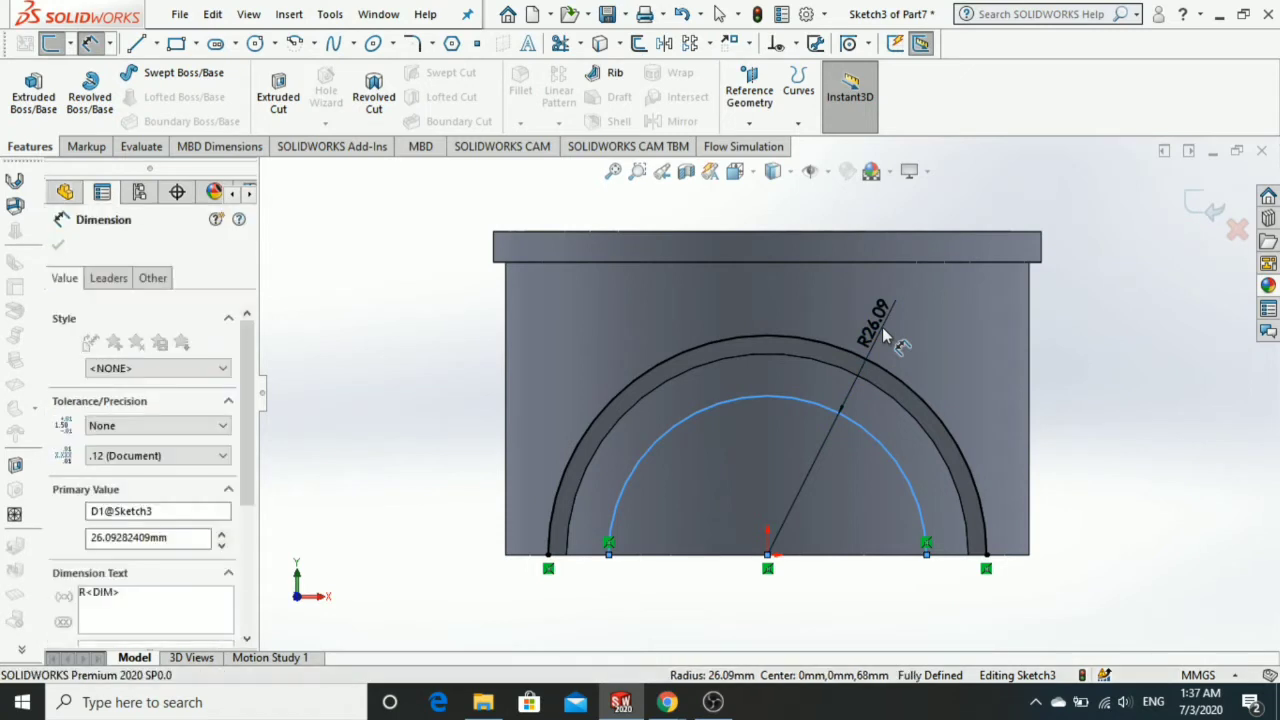
{"action": "type", "text": "26"}
{"action": "key", "text": "Return"}
Set the inner arc radius to 26 mm and close both base ends with short horizontal lines.
{"action": "left_click", "coordinate": [882, 336]}
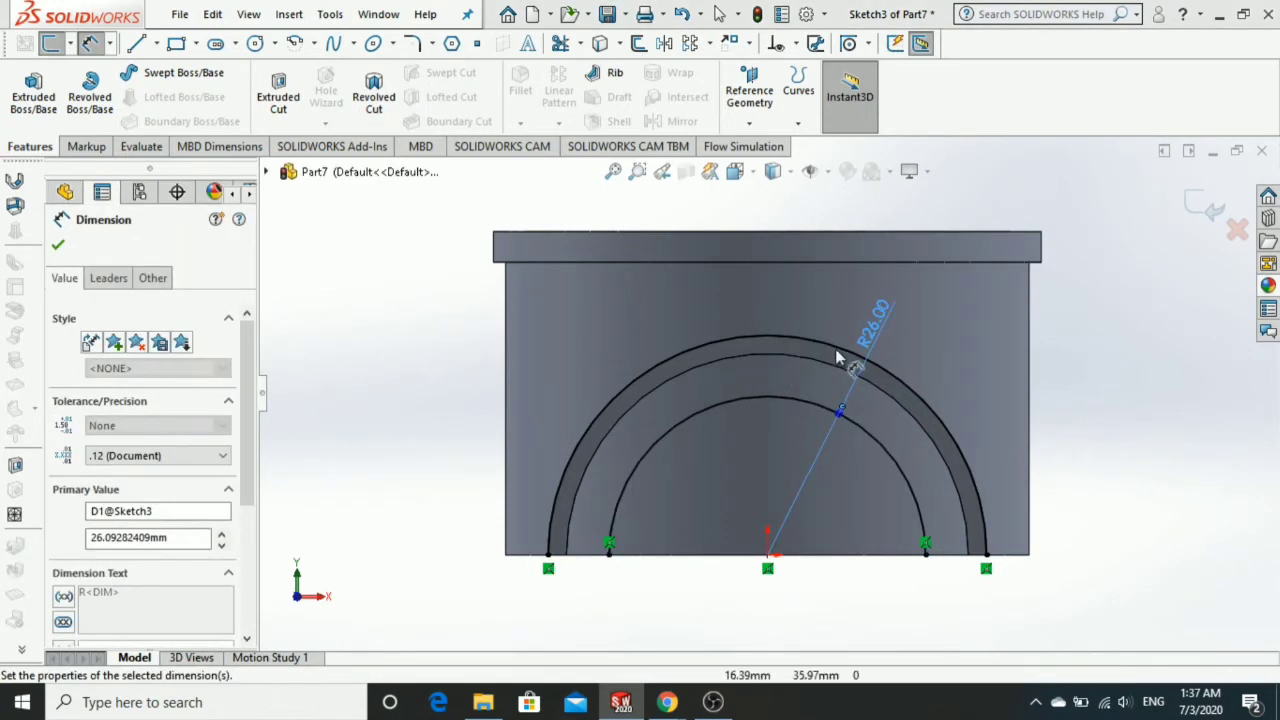
{"action": "type", "text": "26"}
{"action": "key", "text": "Return"}
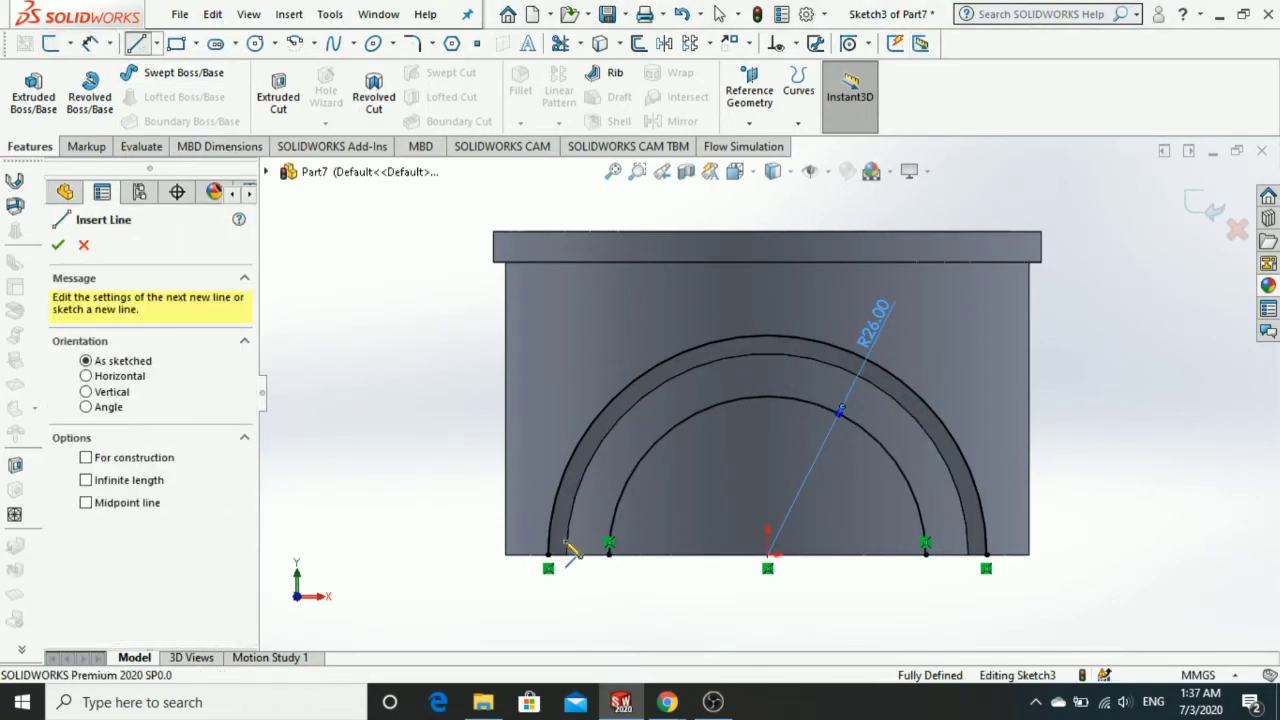
{"action": "left_click", "coordinate": [607, 555]}
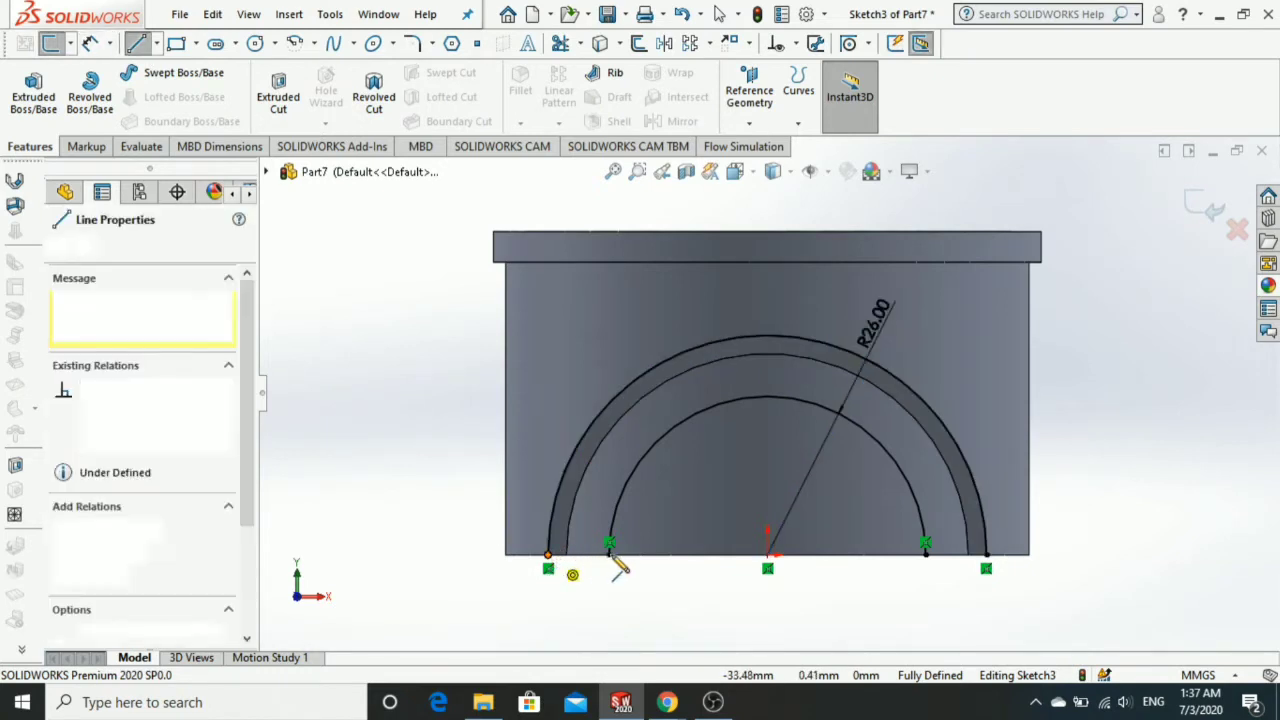
{"action": "left_click", "coordinate": [926, 550]}
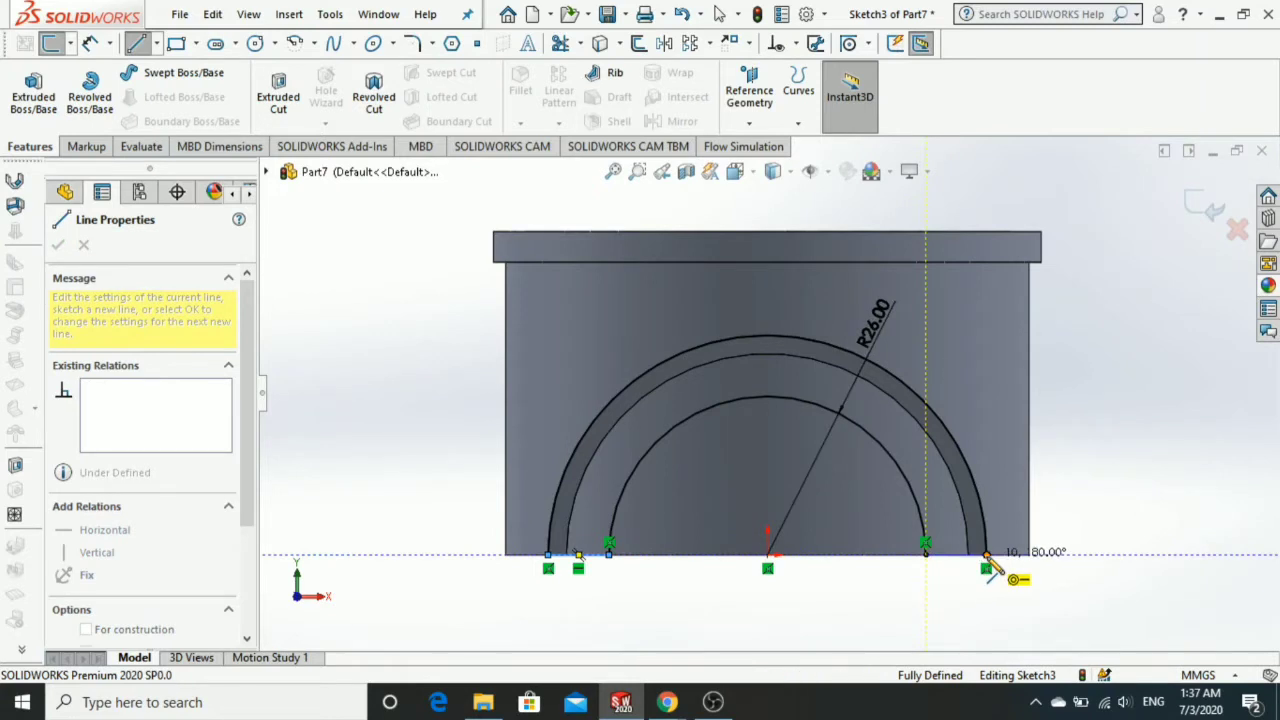
{"action": "left_click", "coordinate": [985, 555]}
{"action": "key", "text": "Escape"}
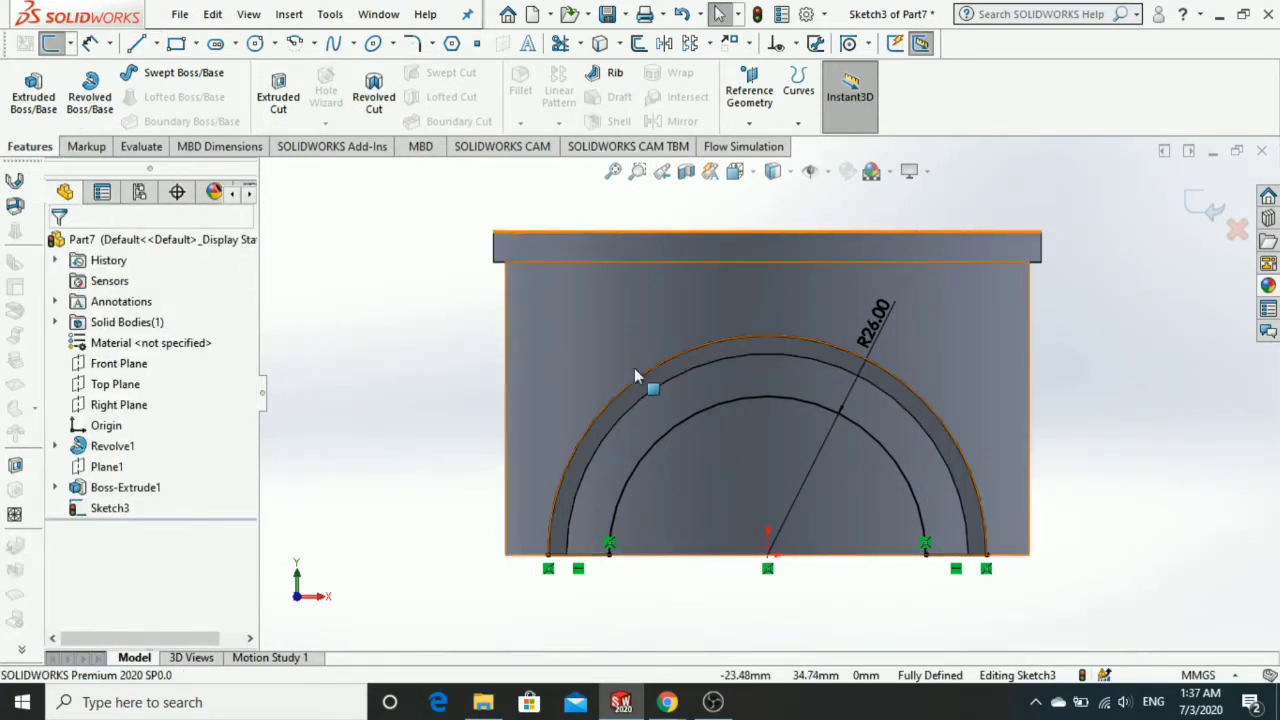
Draw a third origin-centred arc between the shell edge and the 26 mm arc.
{"action": "key", "text": "f"}
{"action": "scroll", "coordinate": [709, 395], "scroll_direction": "down", "scroll_amount": 2}
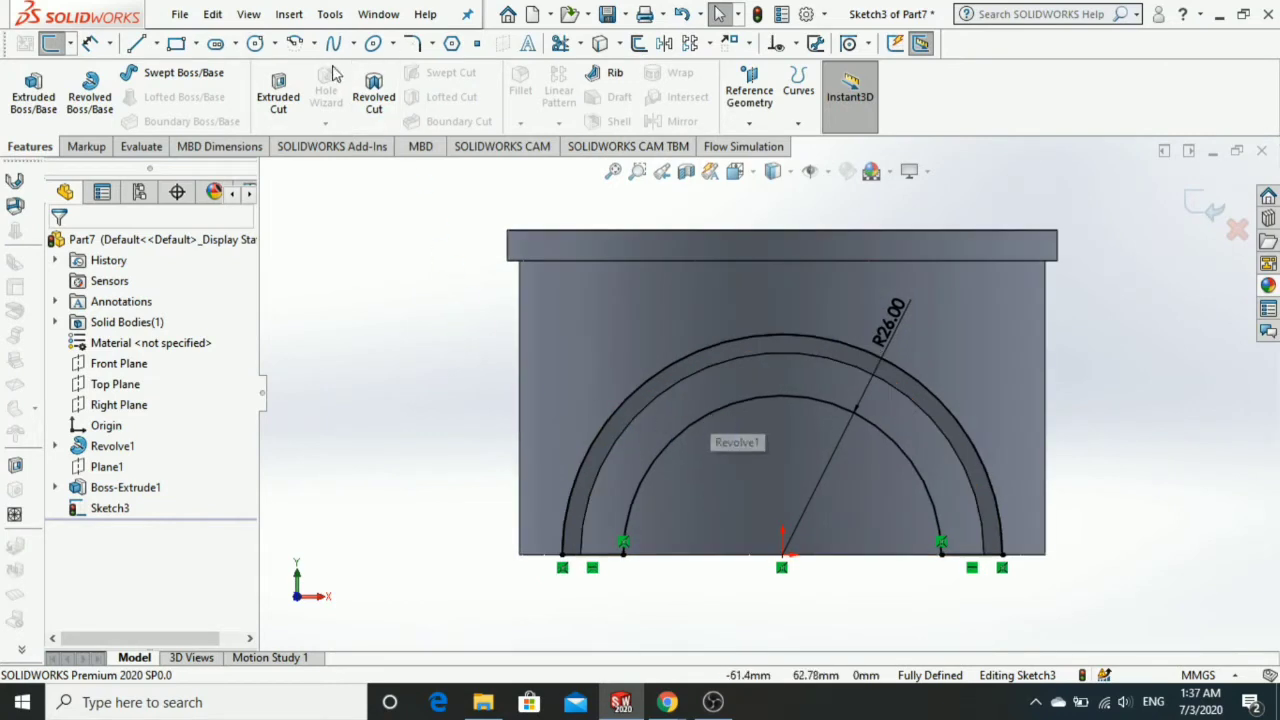
{"action": "right_click_drag", "start_coordinate": [713, 535], "coordinate": [790, 561]}
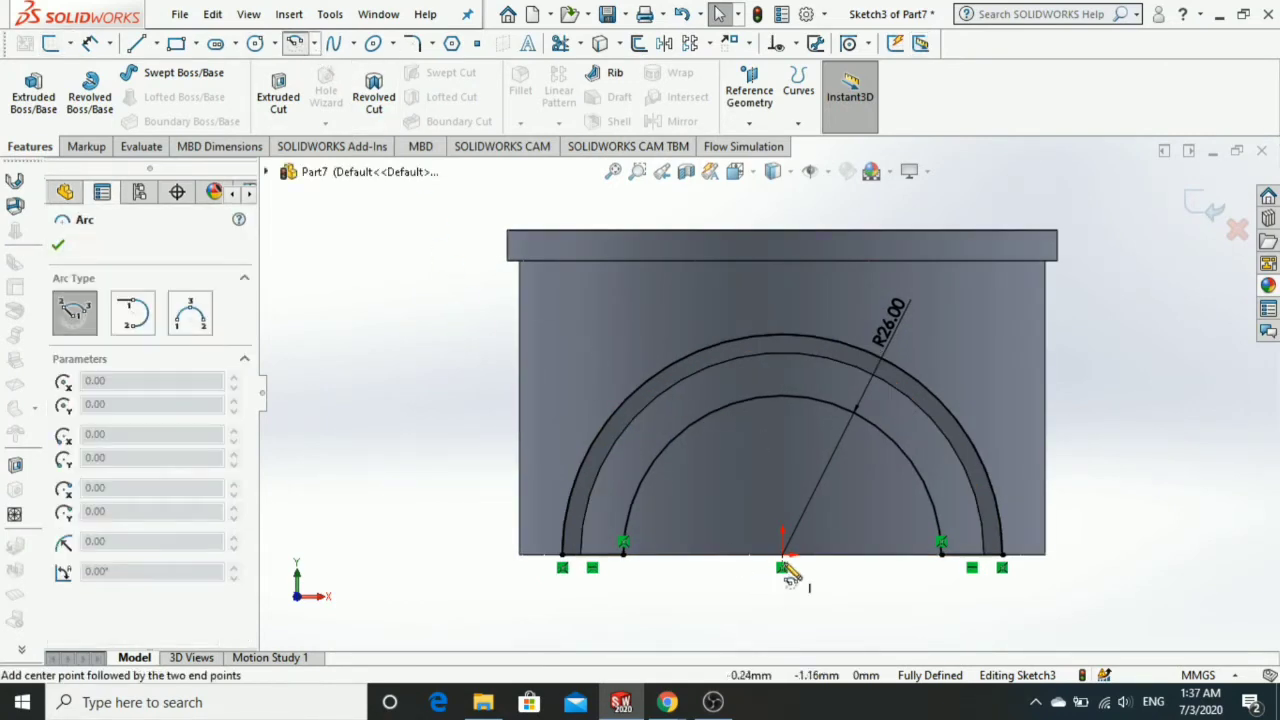
{"action": "left_click", "coordinate": [783, 555]}
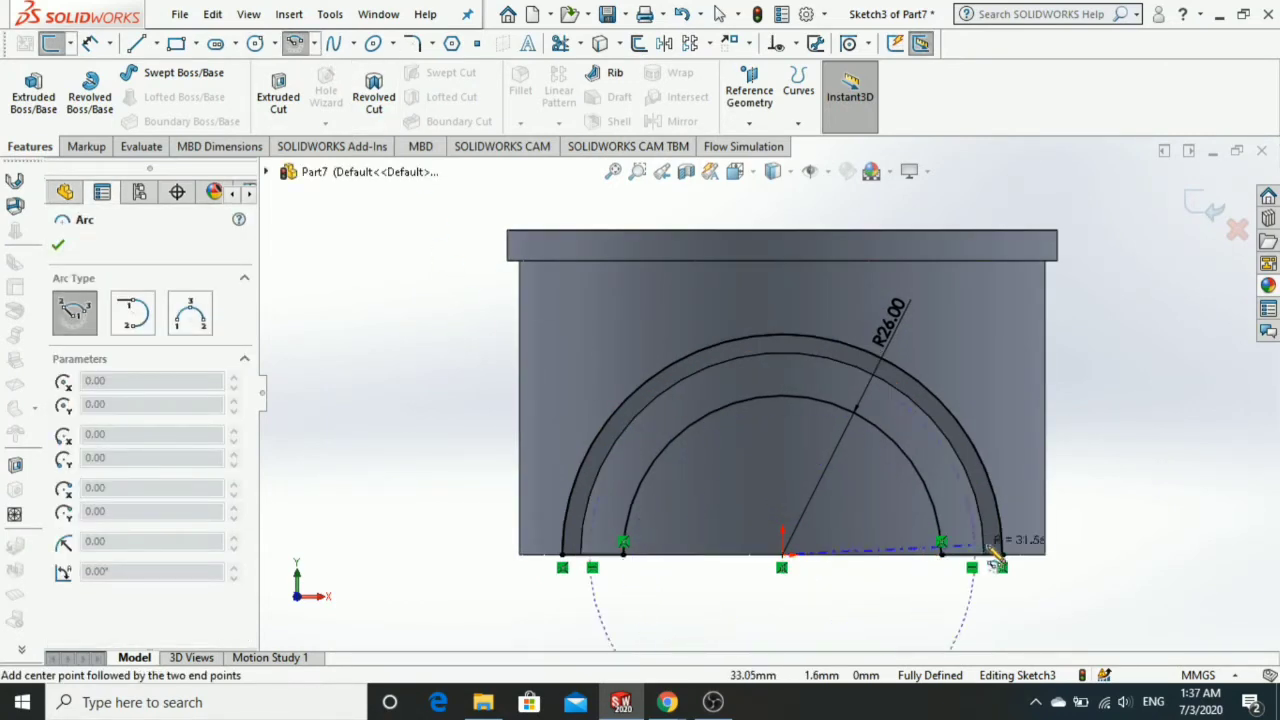
{"action": "left_click", "coordinate": [971, 556]}
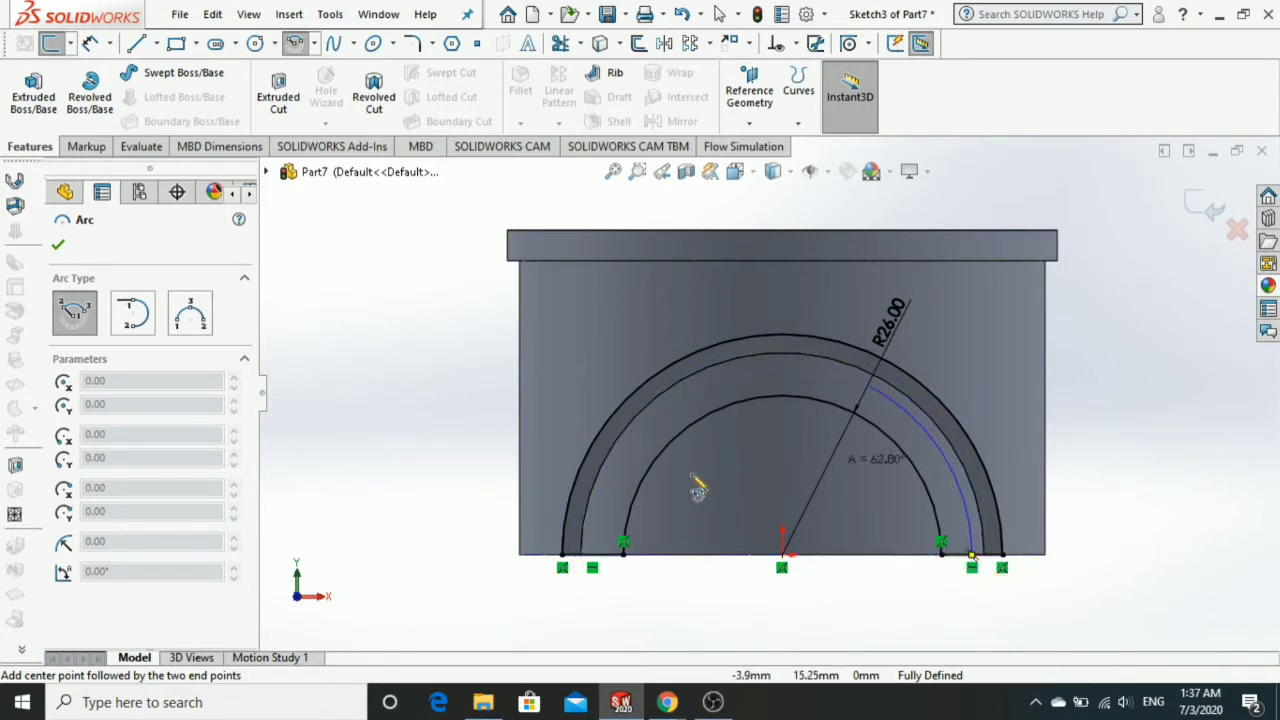
{"action": "left_click", "coordinate": [594, 556]}
{"action": "key", "text": "Escape"}
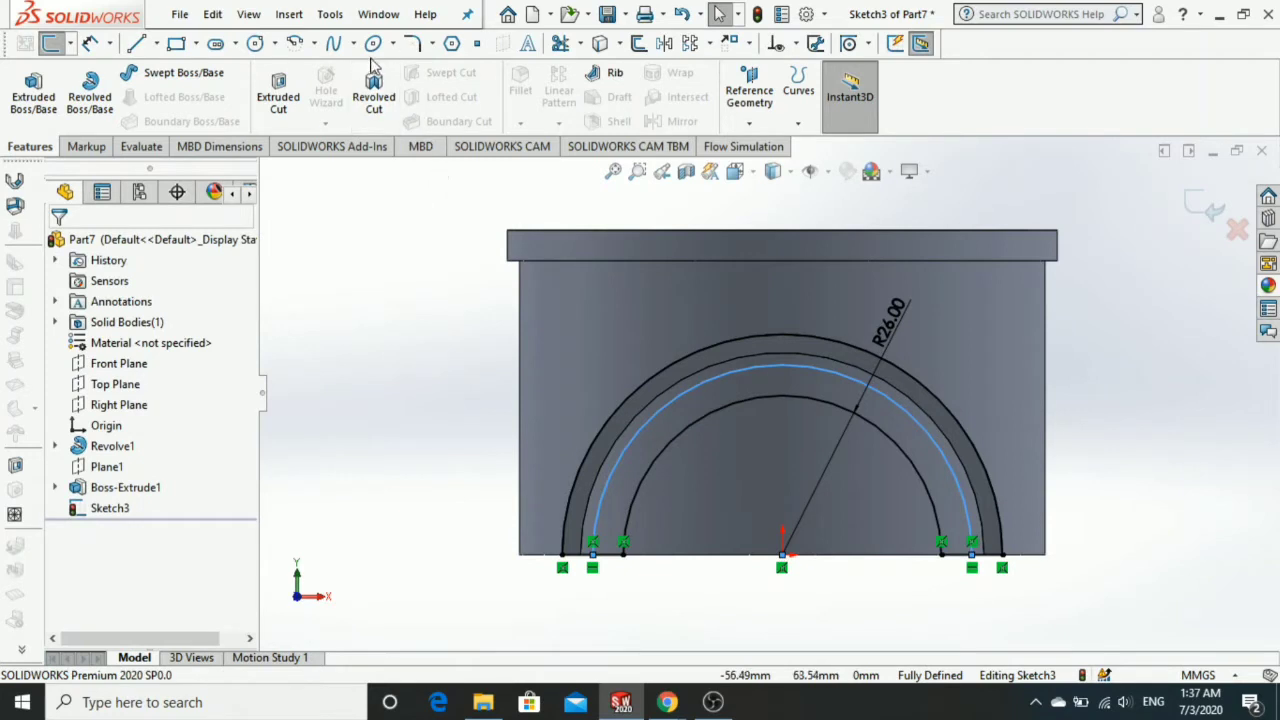
Draw three small circles on the middle arc: top, right and left.
{"action": "left_click", "coordinate": [255, 43]}
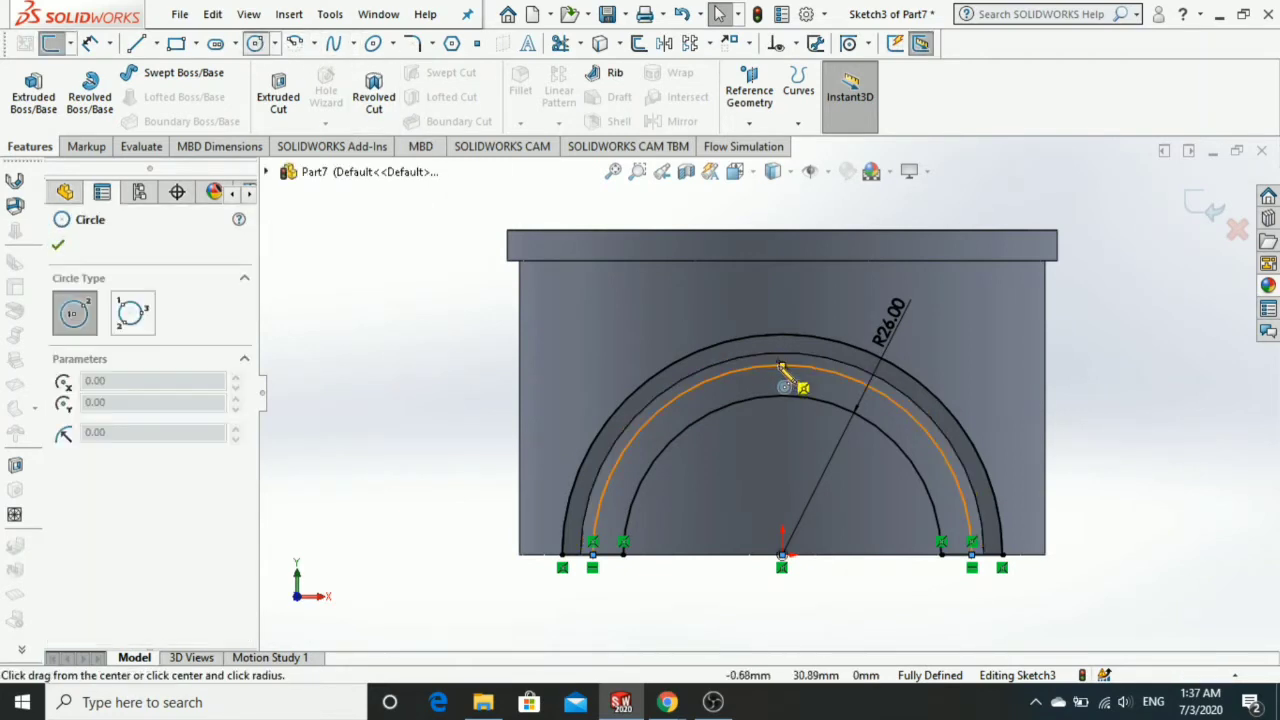
{"action": "left_click", "coordinate": [782, 365]}
{"action": "left_click", "coordinate": [803, 381]}
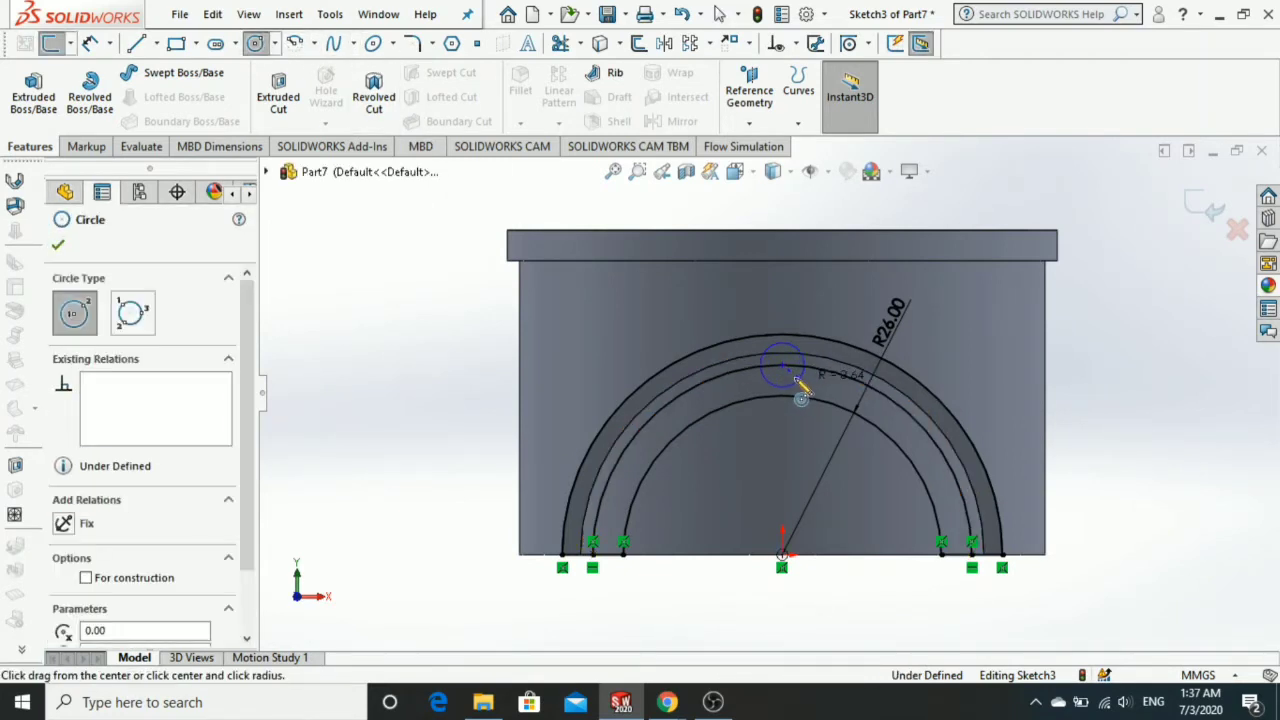
{"action": "left_click", "coordinate": [967, 516]}
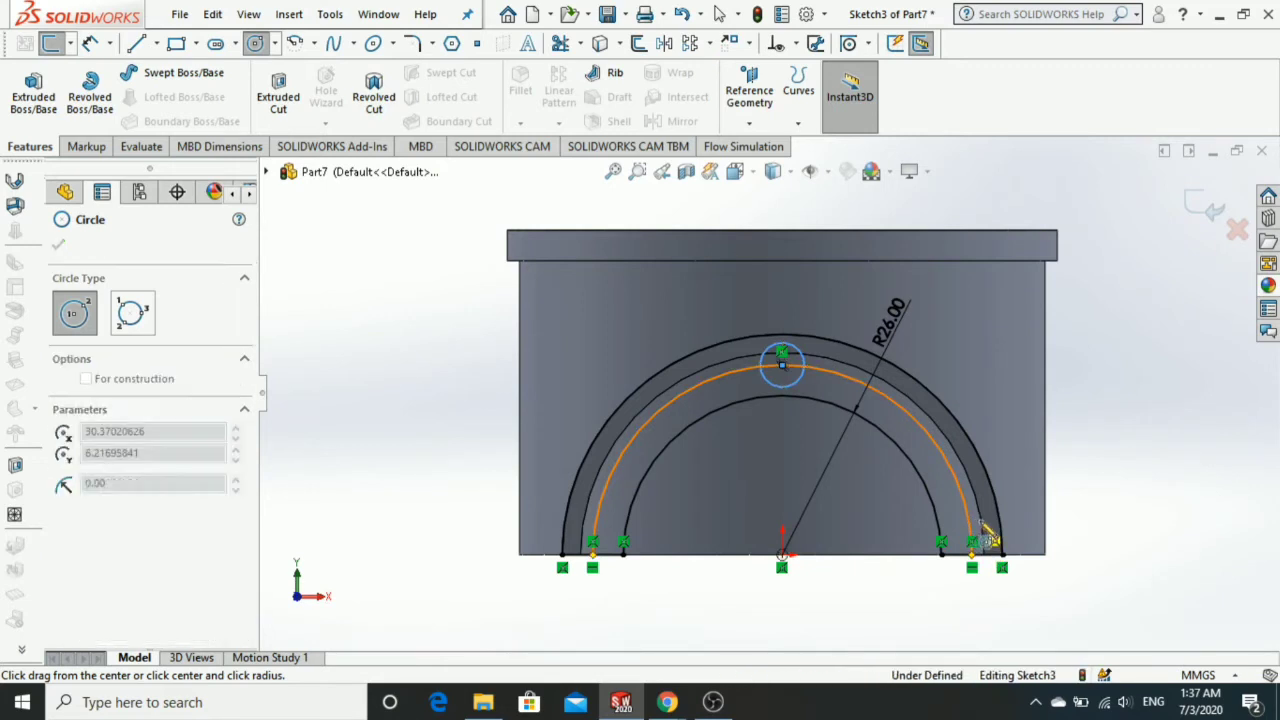
{"action": "left_click", "coordinate": [980, 522]}
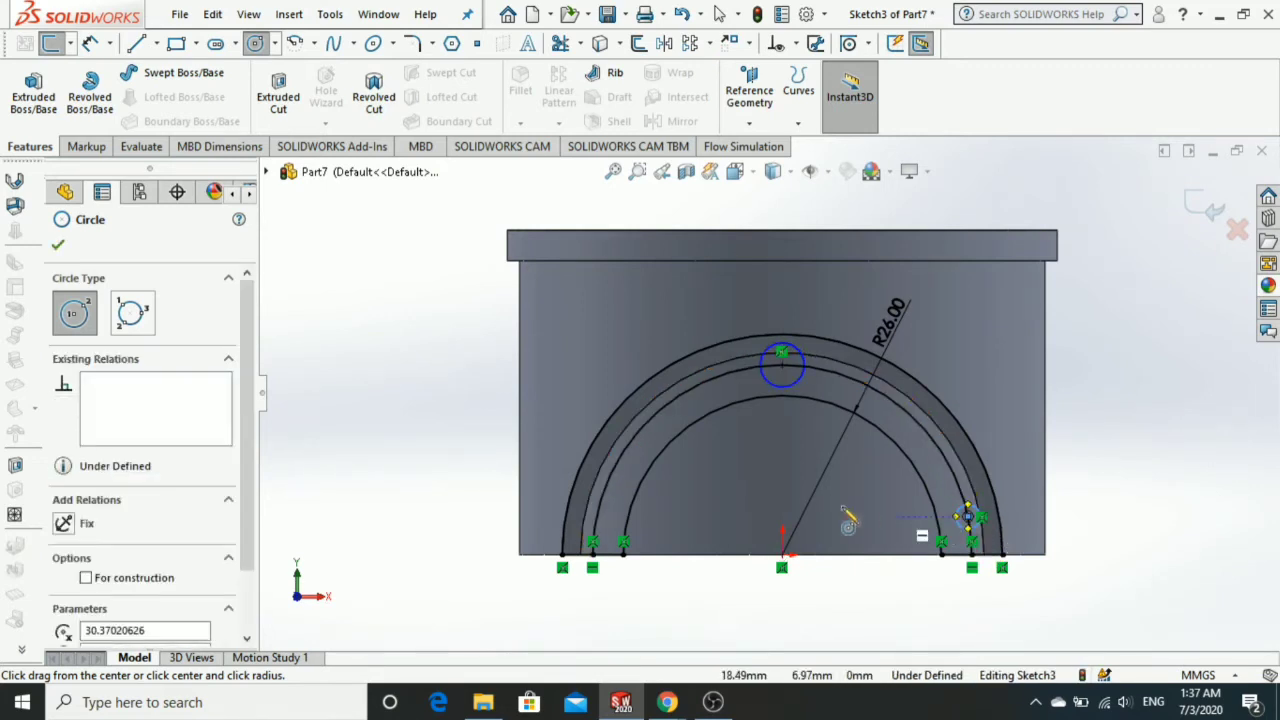
{"action": "left_click", "coordinate": [588, 527]}
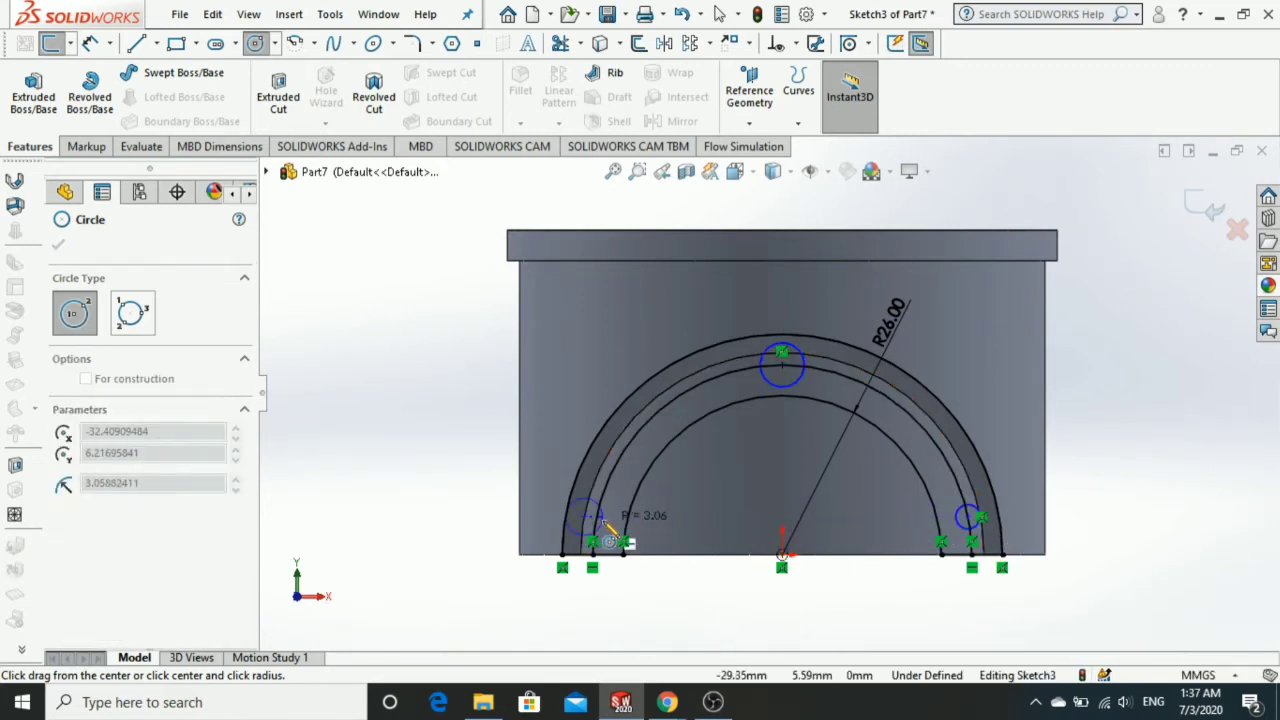
{"action": "left_click", "coordinate": [606, 527]}
{"action": "key", "text": "Escape"}
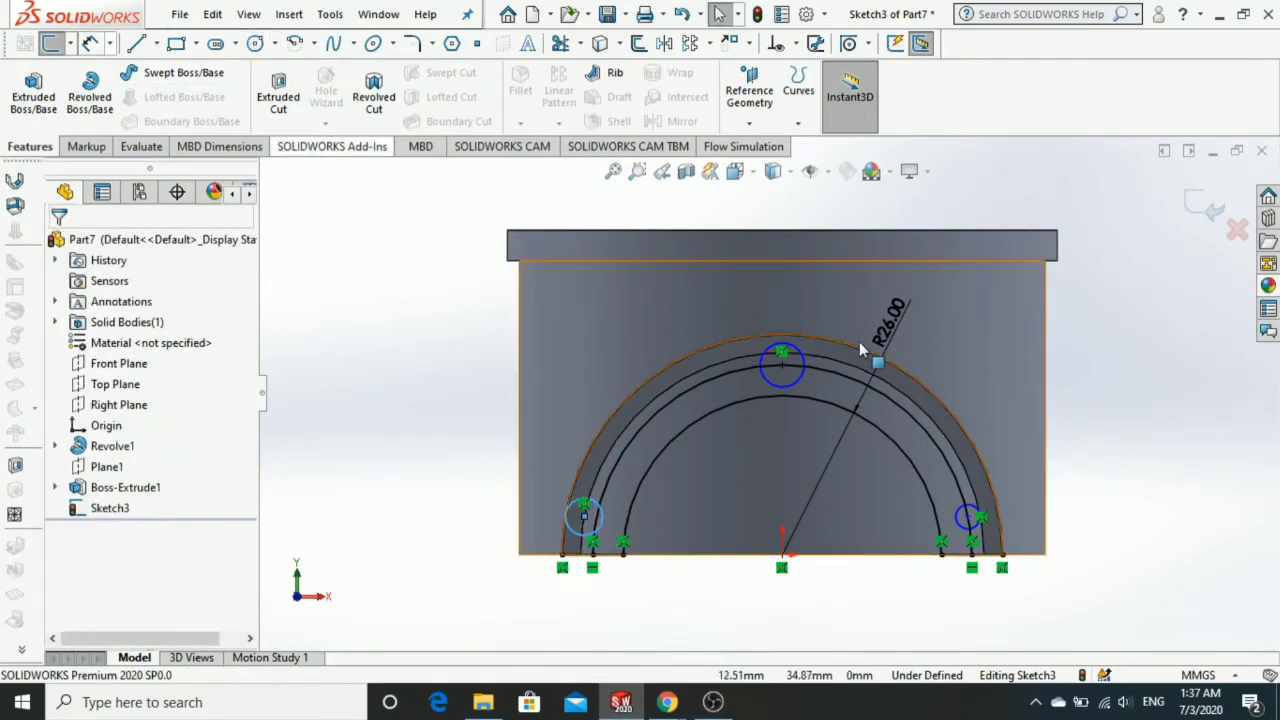
{"action": "scroll", "coordinate": [859, 341], "scroll_direction": "down", "scroll_amount": 3}
Select the three small circles and apply an Equal relation.
{"action": "left_click", "coordinate": [775, 380]}
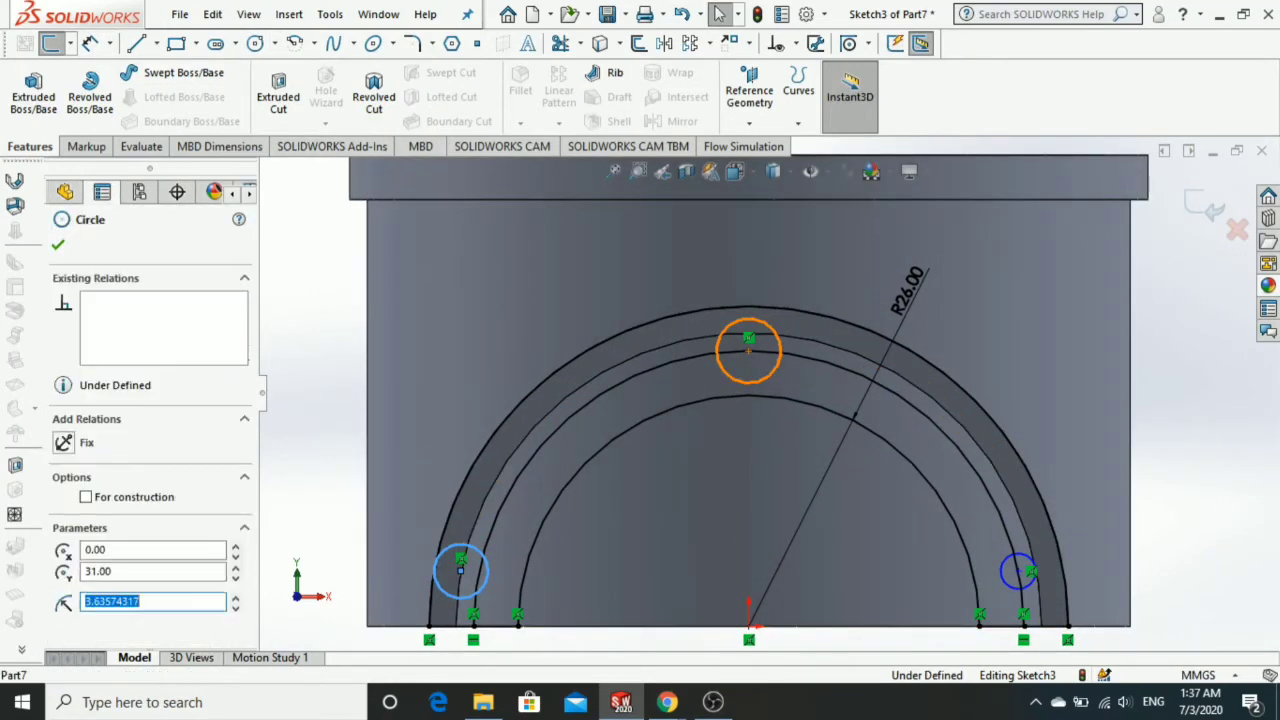
{"action": "left_click", "coordinate": [1012, 588], "text": "ctrl"}
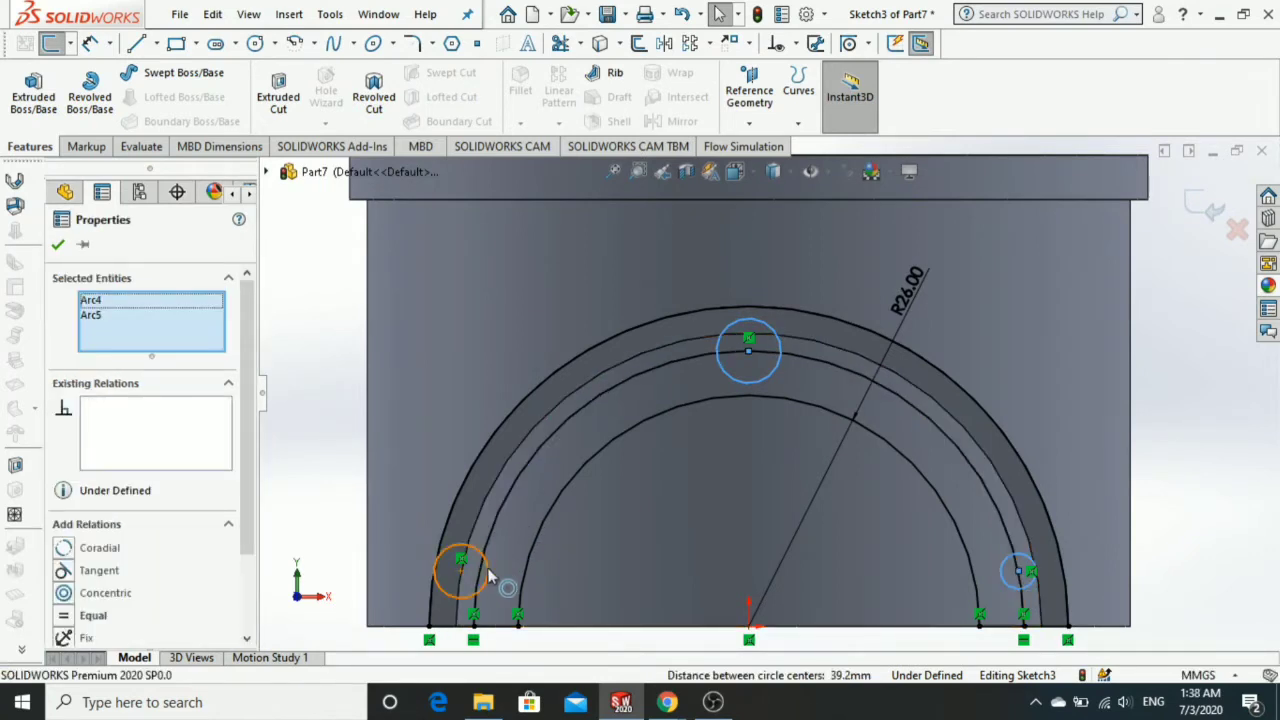
{"action": "left_click", "coordinate": [488, 574], "text": "ctrl"}
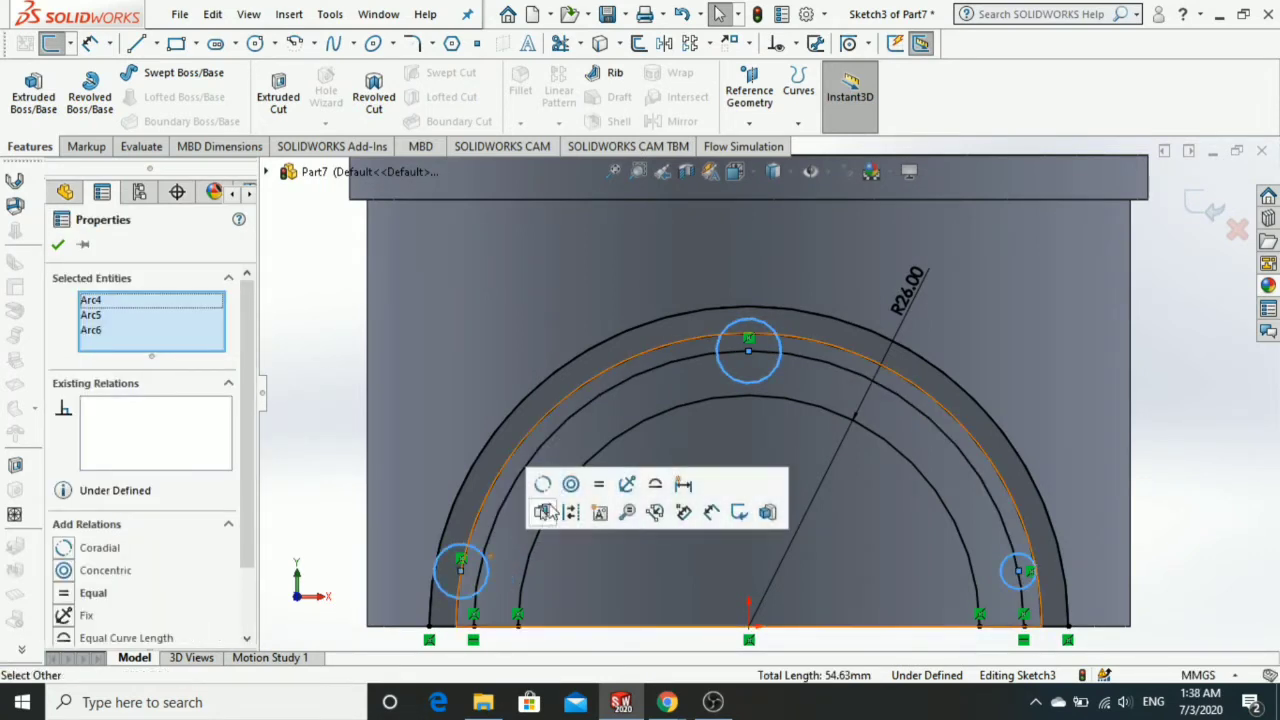
{"action": "left_click", "coordinate": [598, 485]}
{"action": "left_click", "coordinate": [610, 409]}
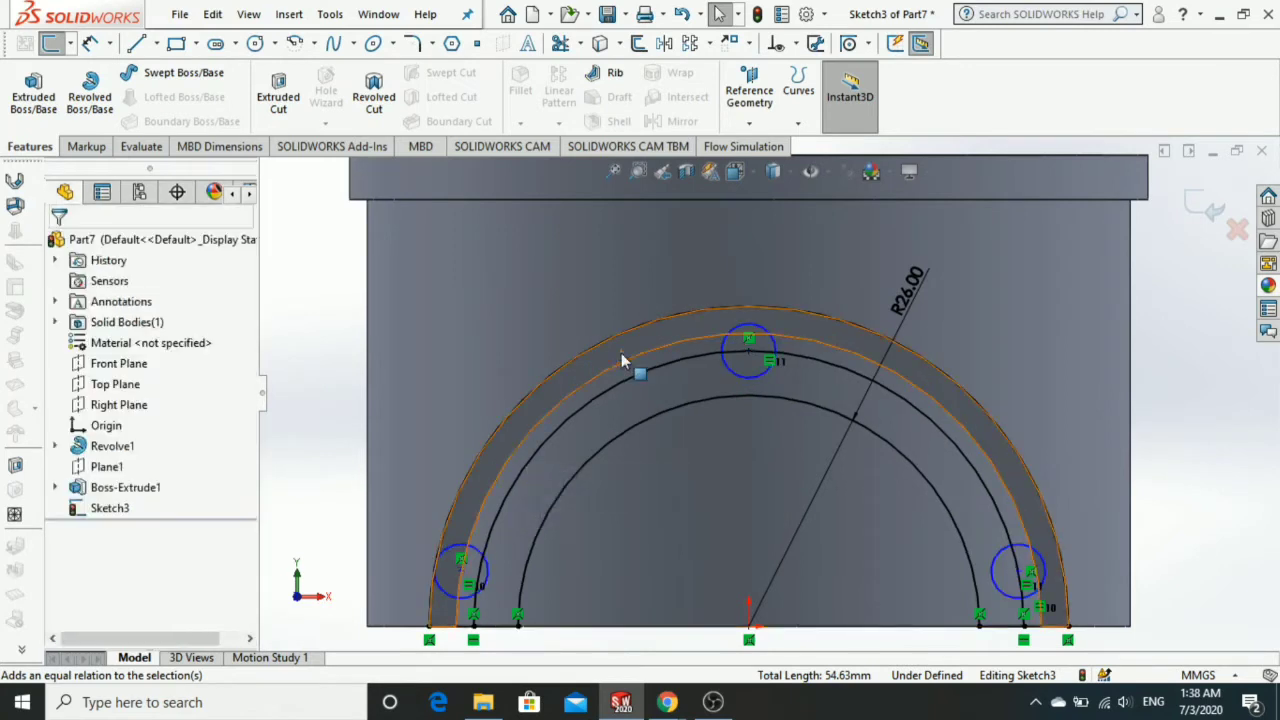
{"action": "left_click", "coordinate": [89, 43]}
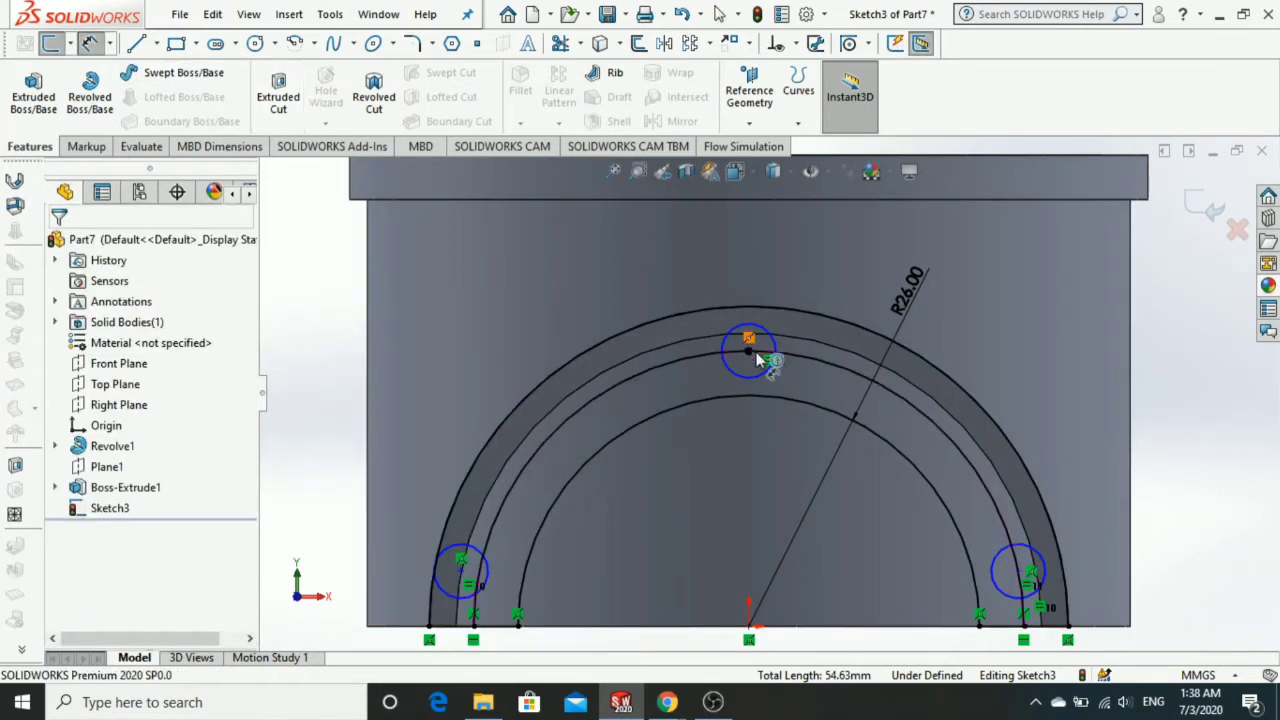
Dimension the top small circle to a 3 mm diameter, shared by all three equal circles.
{"action": "left_click", "coordinate": [757, 380]}
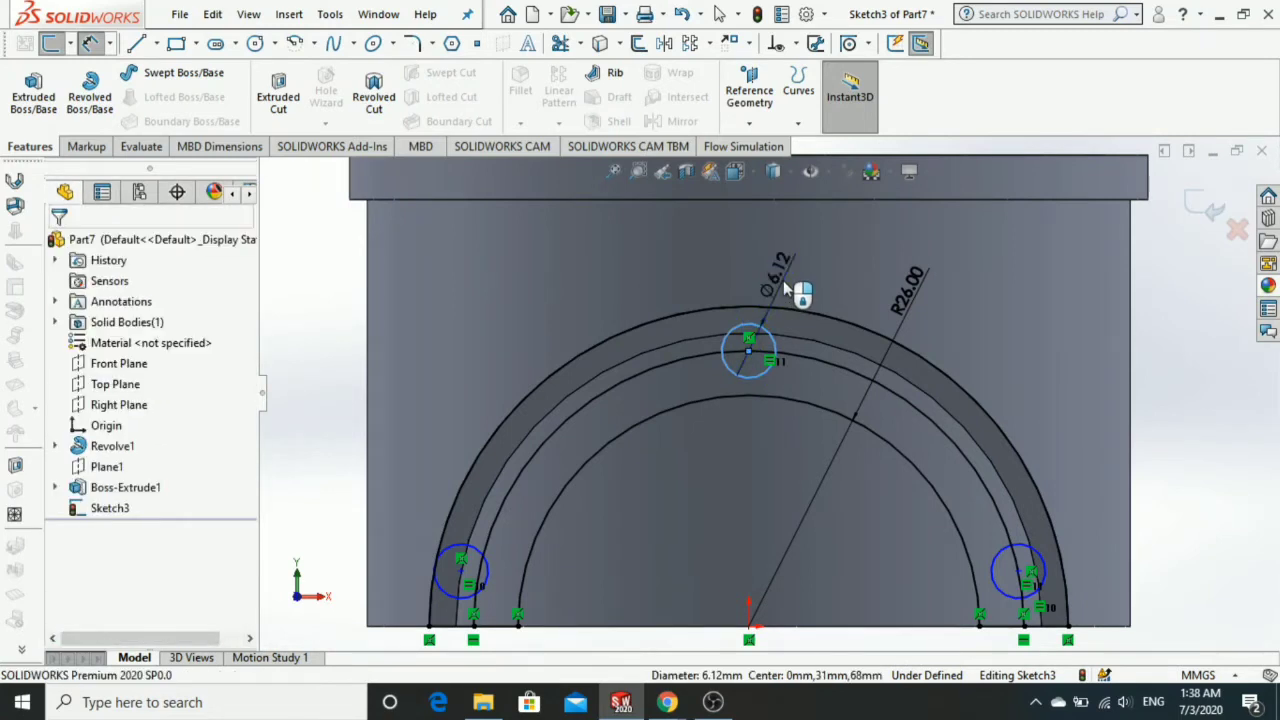
{"action": "left_click", "coordinate": [785, 289]}
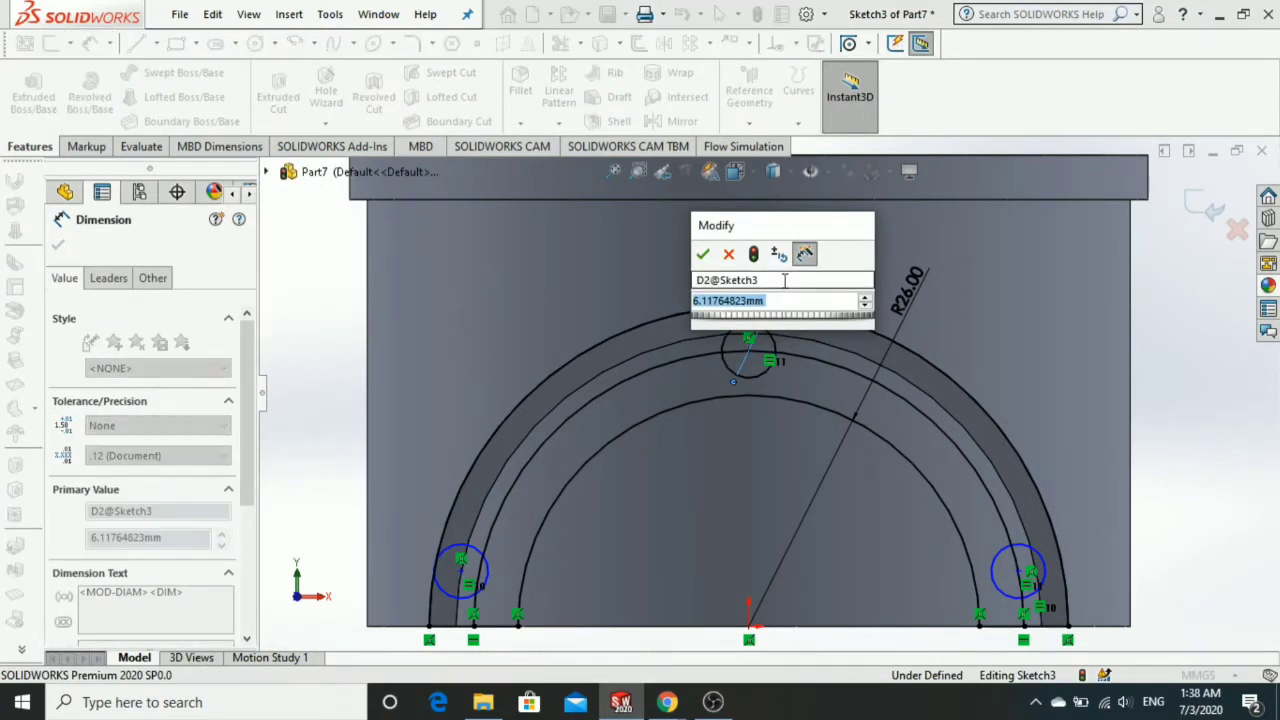
{"action": "type", "text": "3"}
{"action": "key", "text": "Return"}
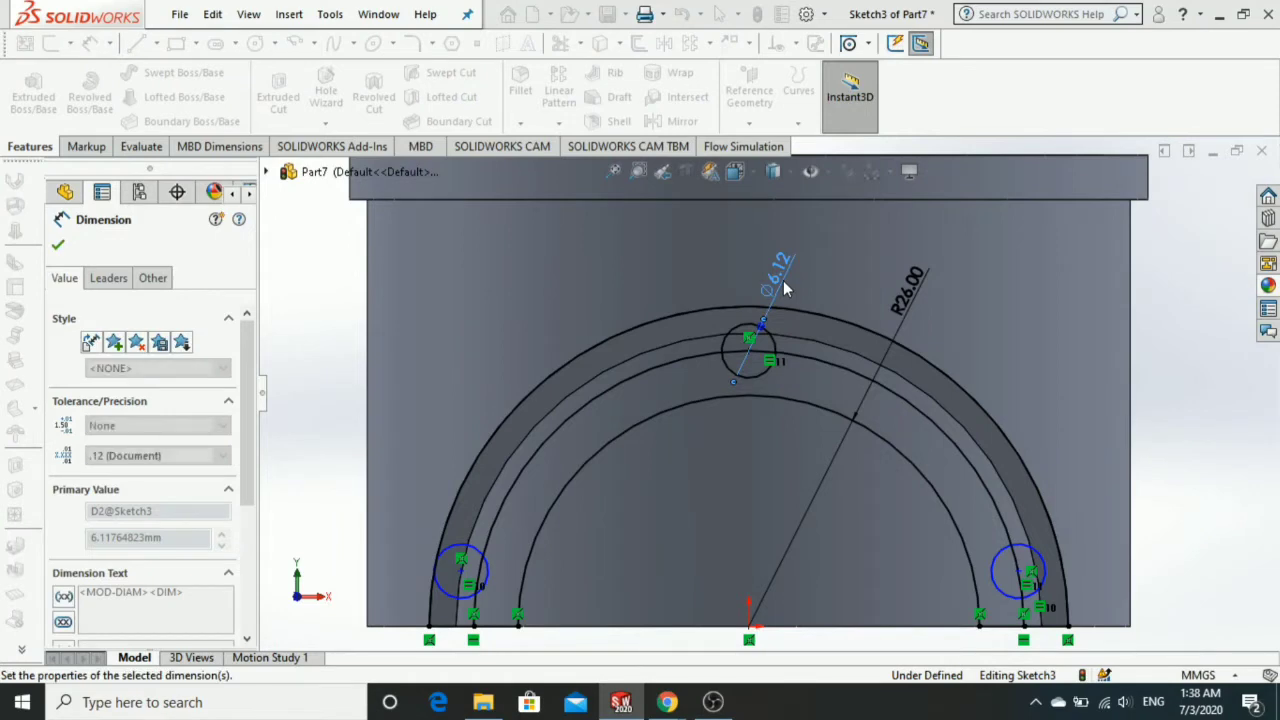
{"action": "scroll", "coordinate": [871, 460], "scroll_direction": "up", "scroll_amount": 1}
{"action": "scroll", "coordinate": [920, 505], "scroll_direction": "down", "scroll_amount": 3}
{"action": "scroll", "coordinate": [920, 500], "scroll_direction": "down", "scroll_amount": 2}
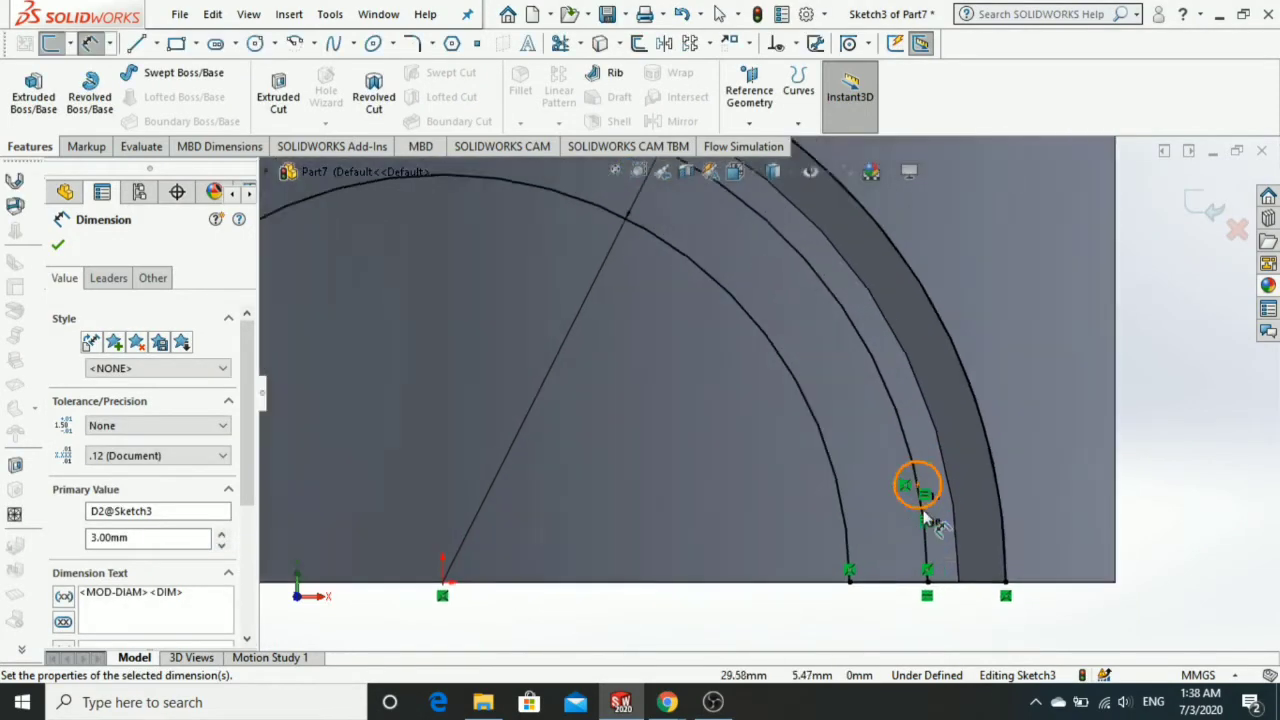
{"action": "scroll", "coordinate": [918, 500], "scroll_direction": "down", "scroll_amount": 2}
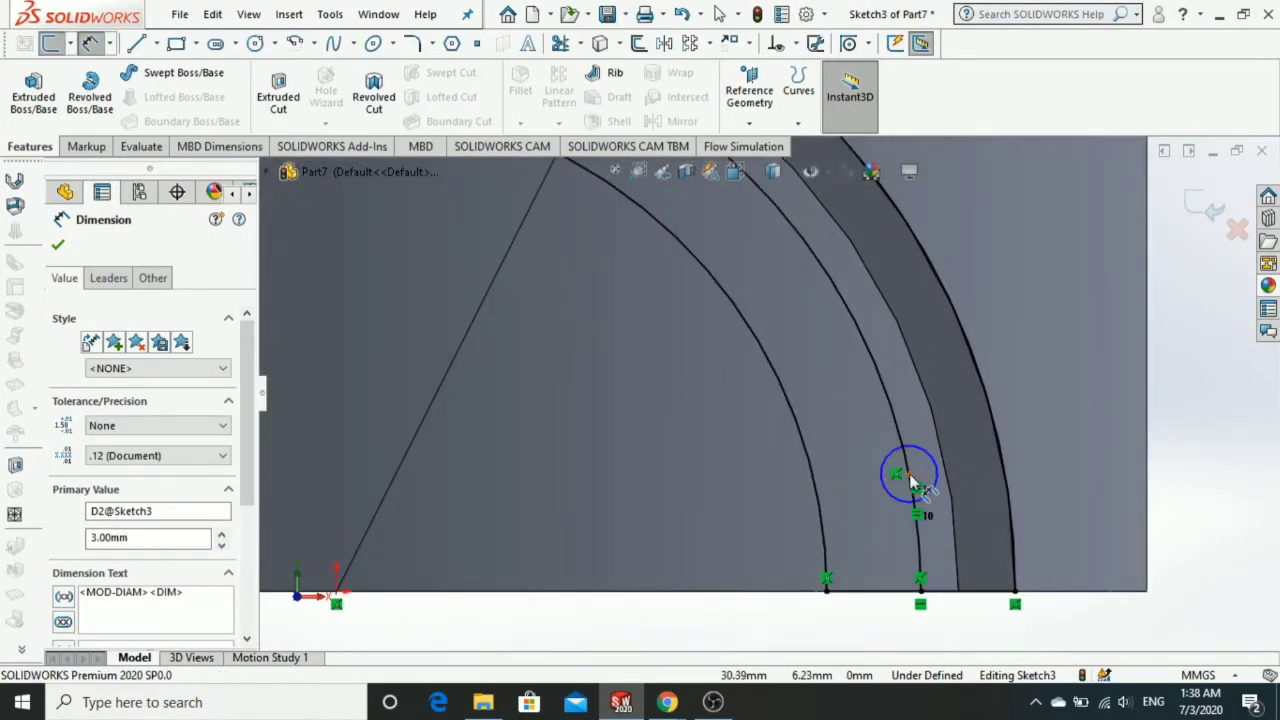
{"action": "left_click", "coordinate": [910, 483]}
Set the right circle's centre 6 mm above the bottom edge.
{"action": "left_click", "coordinate": [963, 592]}
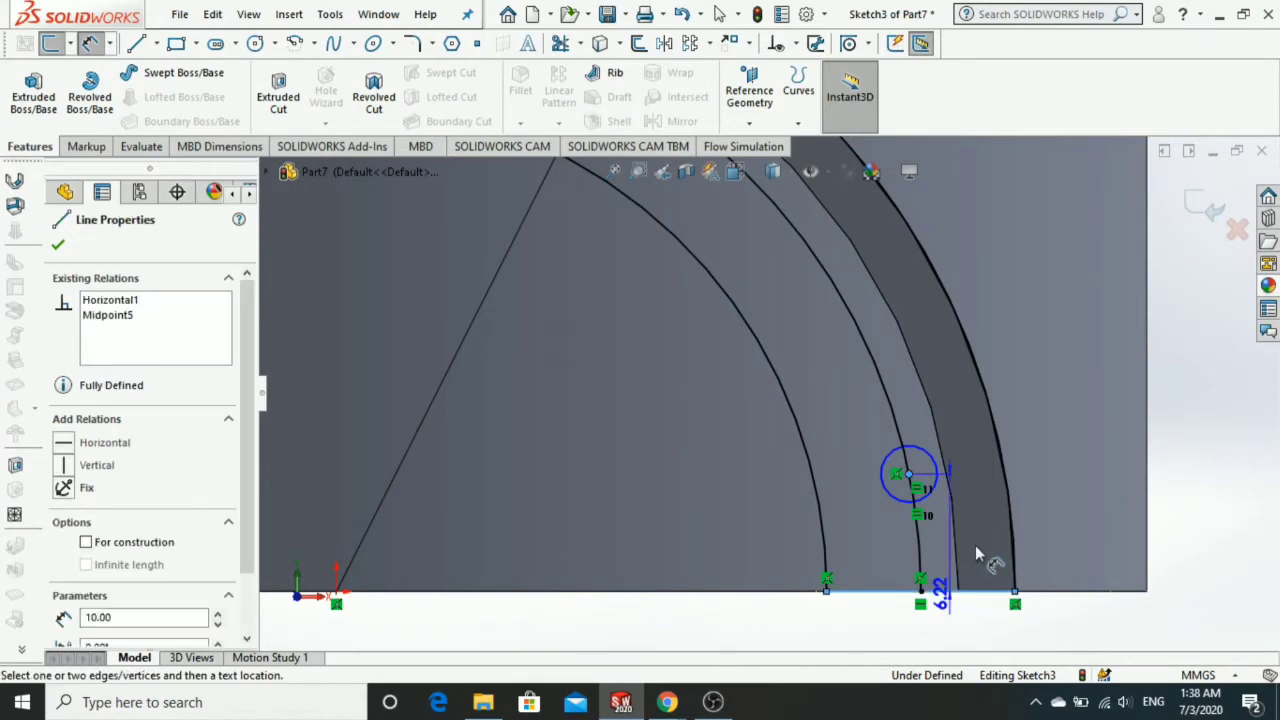
{"action": "key", "text": "Escape"}
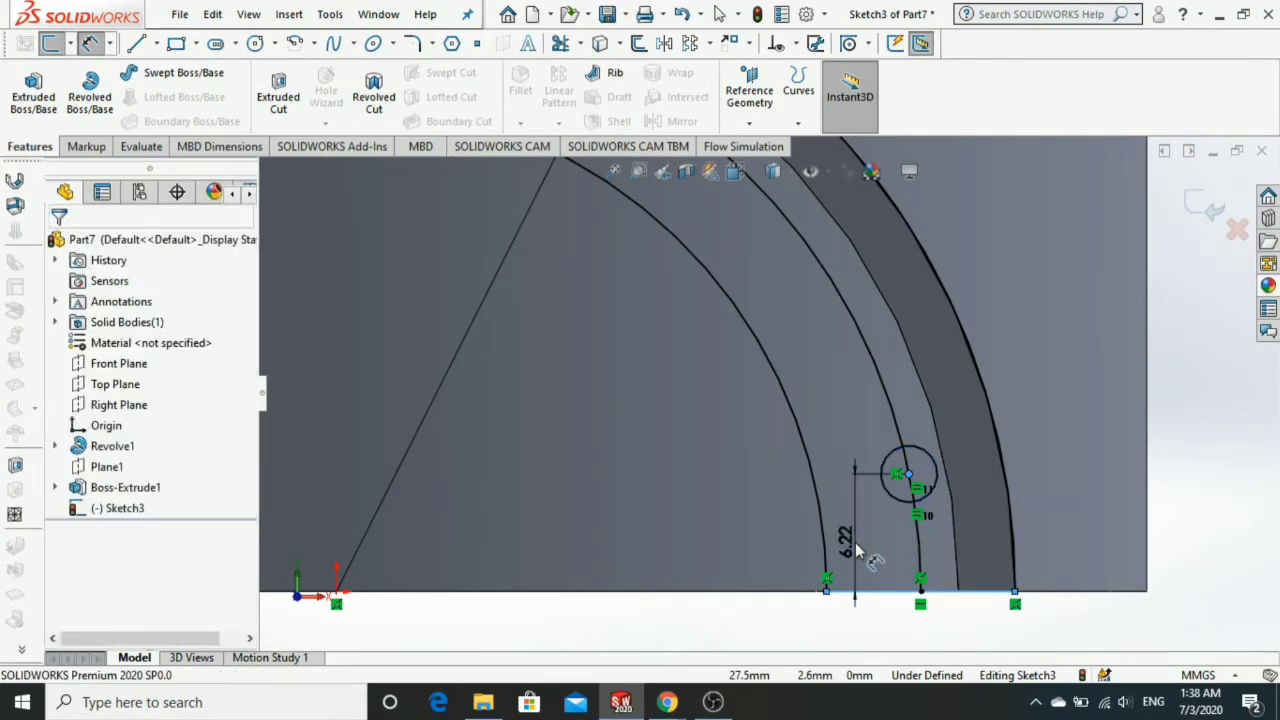
{"action": "double_click", "coordinate": [855, 549]}
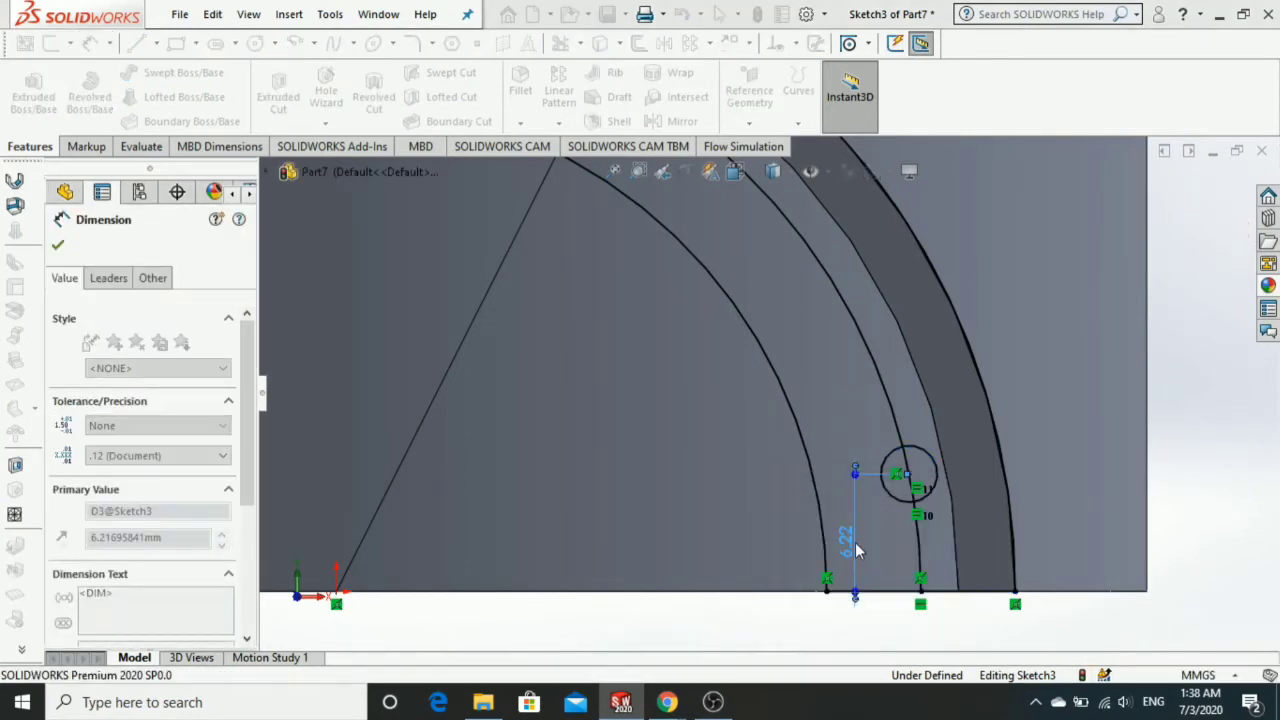
{"action": "key", "text": "Return"}
{"action": "scroll", "coordinate": [606, 432], "scroll_direction": "up", "scroll_amount": 2}
{"action": "scroll", "coordinate": [589, 431], "scroll_direction": "up", "scroll_amount": 2}
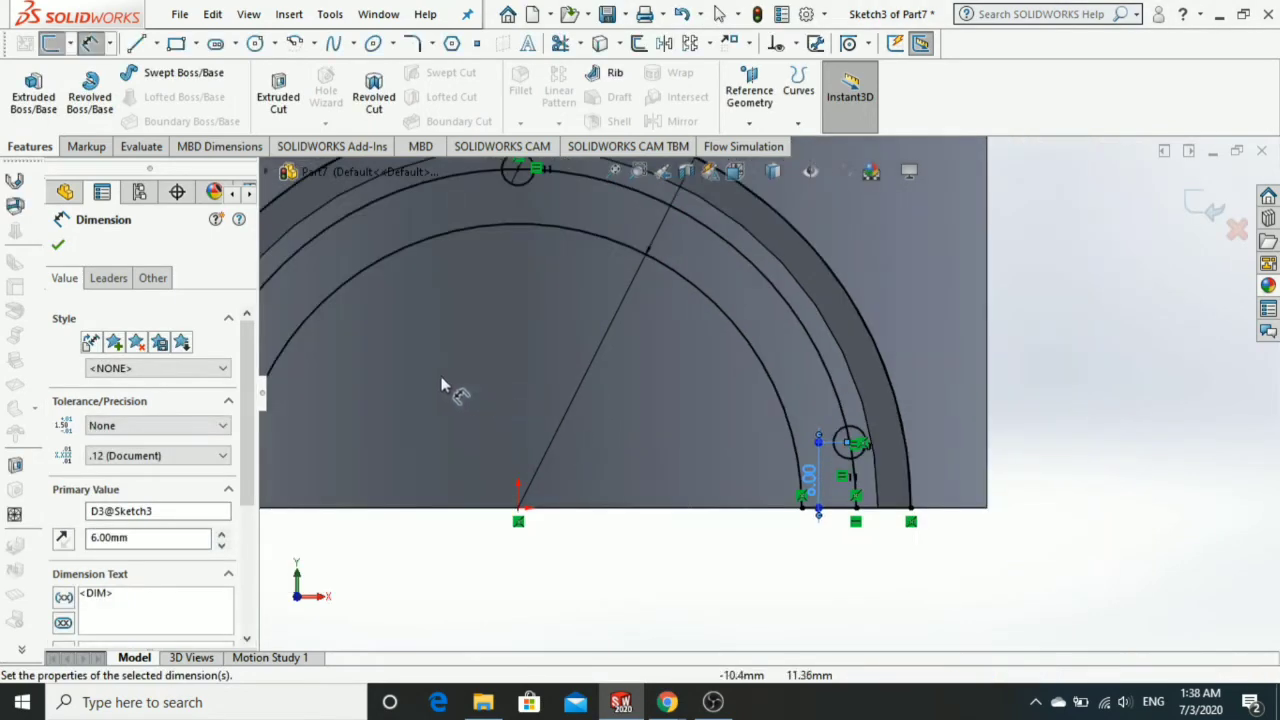
{"action": "scroll", "coordinate": [440, 378], "scroll_direction": "up", "scroll_amount": 2}
{"action": "scroll", "coordinate": [449, 408], "scroll_direction": "down", "scroll_amount": 2}
{"action": "scroll", "coordinate": [489, 462], "scroll_direction": "down", "scroll_amount": 2}
{"action": "scroll", "coordinate": [489, 468], "scroll_direction": "down", "scroll_amount": 2}
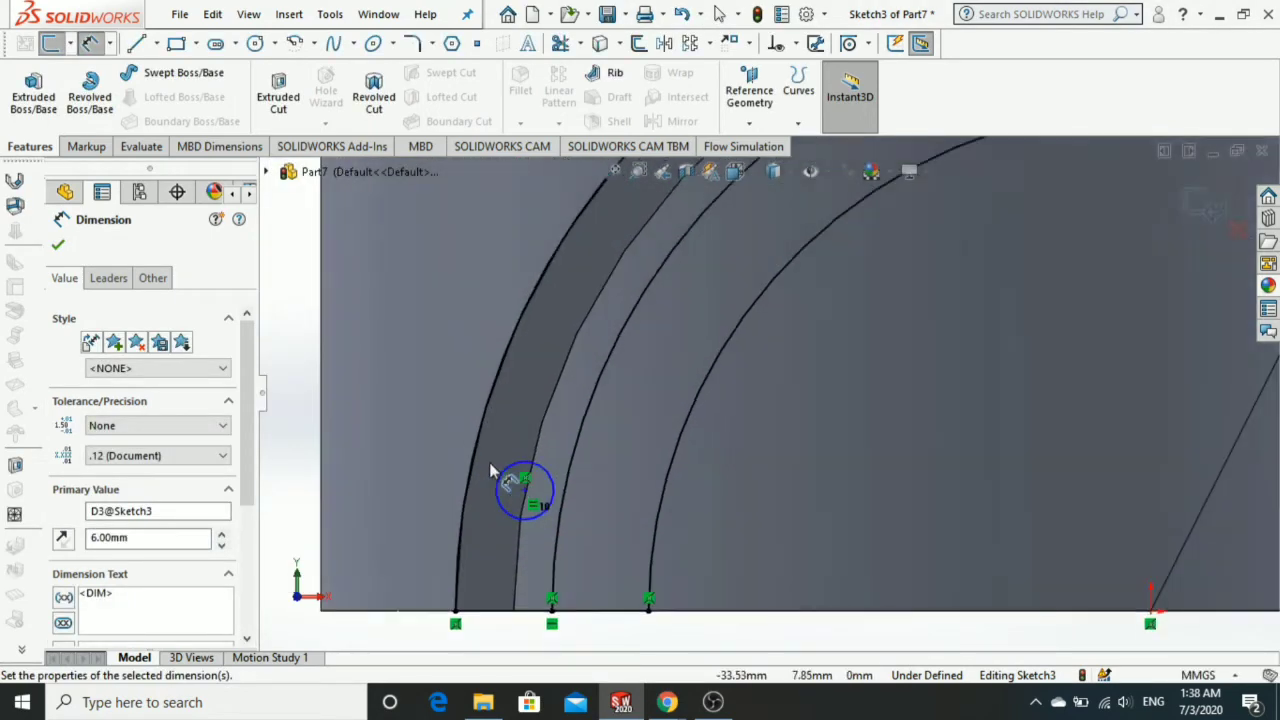
Set the left circle's centre 6 mm above the bottom edge.
{"action": "left_click", "coordinate": [523, 491]}
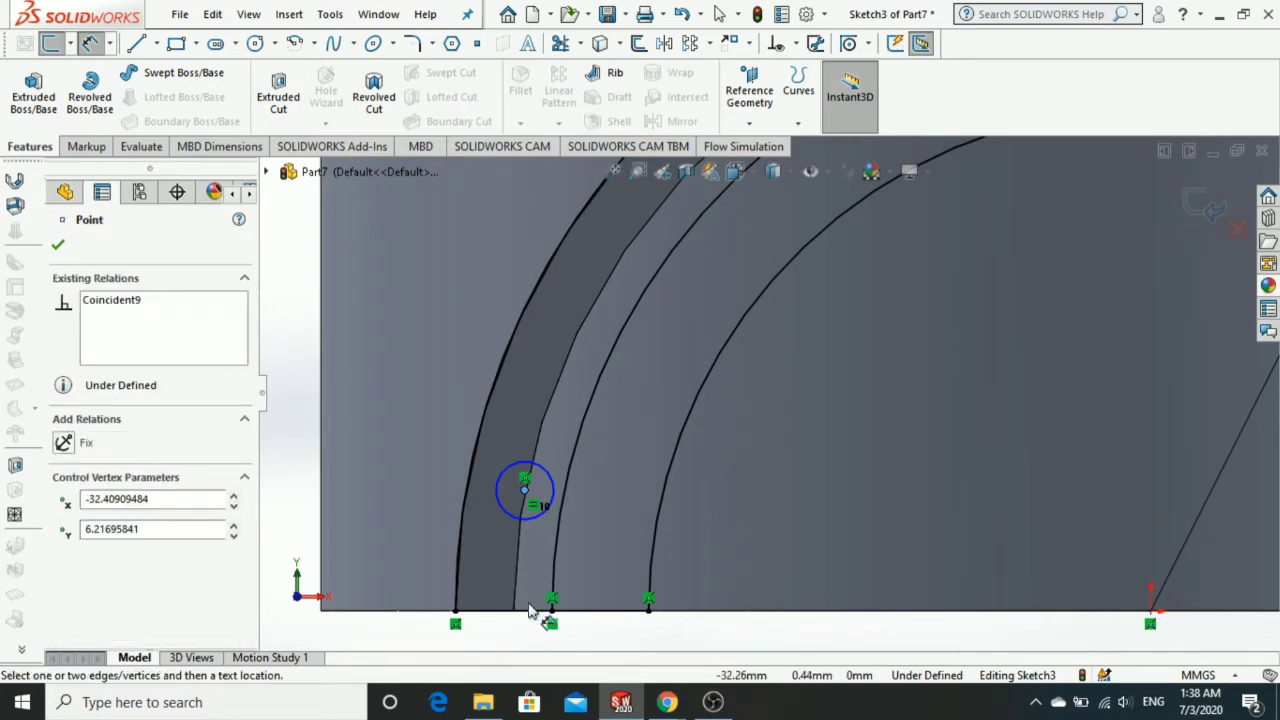
{"action": "left_click", "coordinate": [548, 610]}
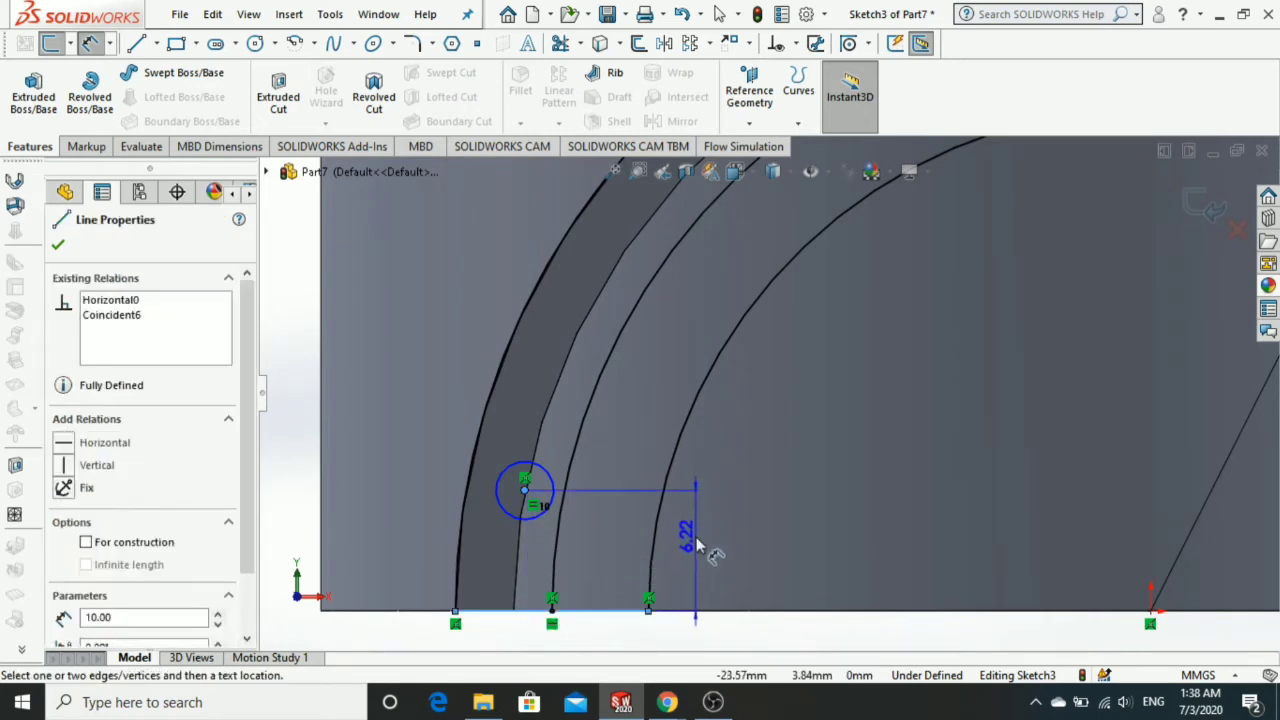
{"action": "left_click", "coordinate": [697, 545]}
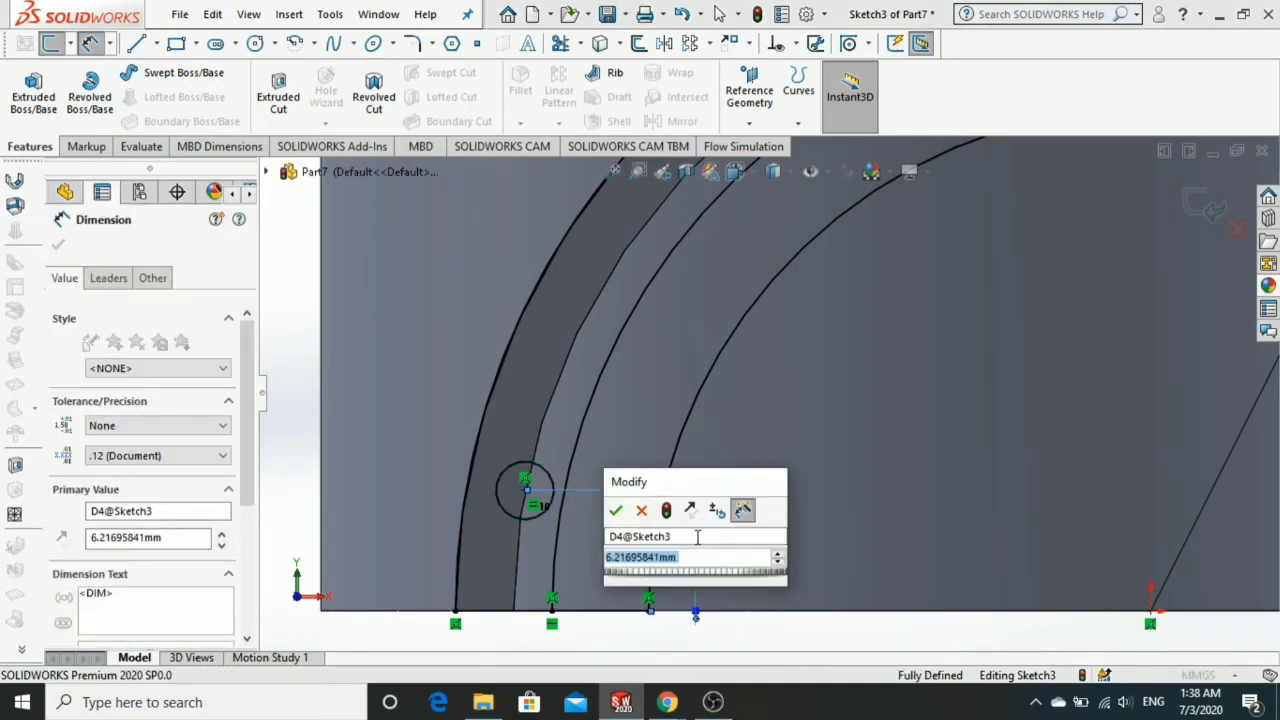
{"action": "type", "text": "6"}
{"action": "key", "text": "Return"}
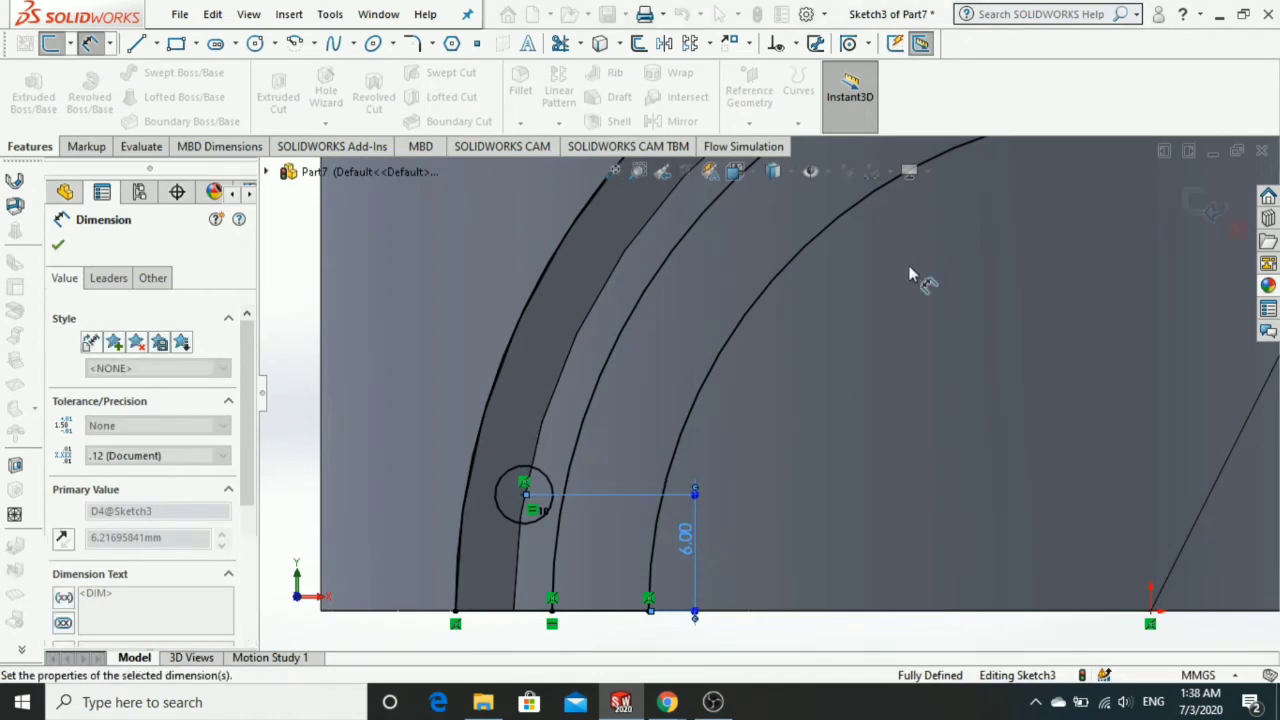
{"action": "key", "text": "z"}
{"action": "key", "text": "z"}
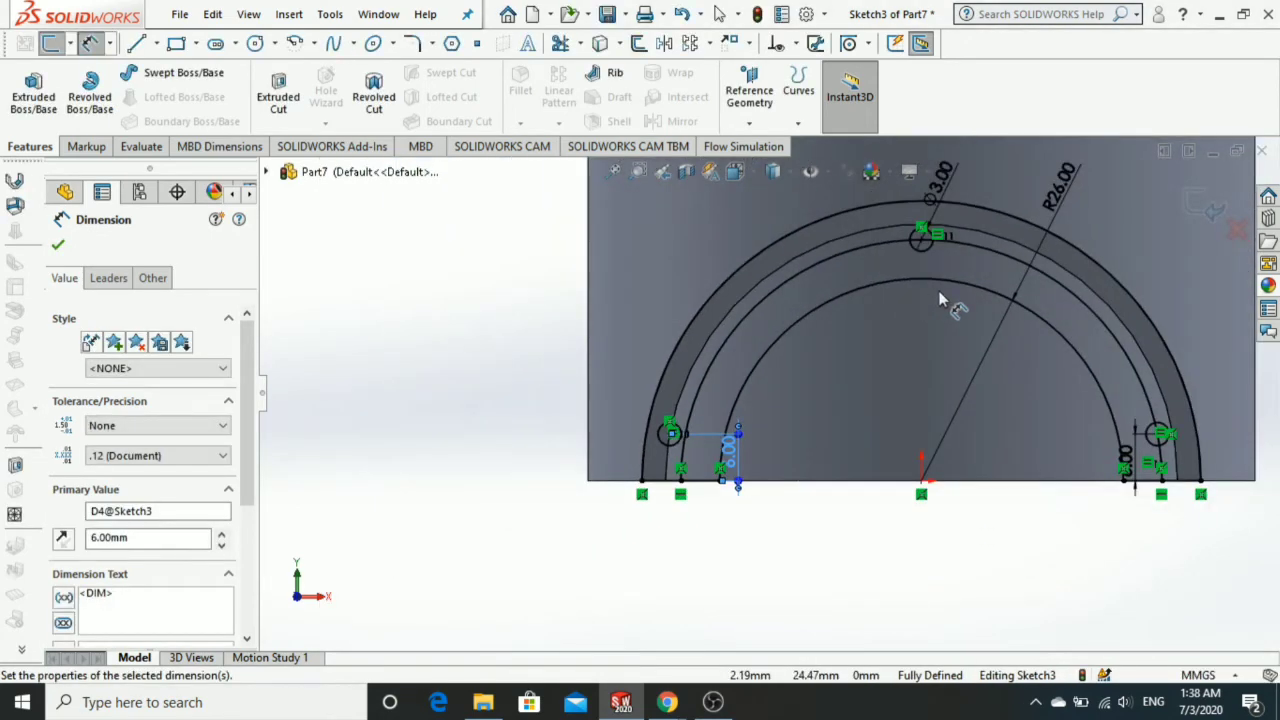
{"action": "middle_click_drag", "start_coordinate": [940, 300], "coordinate": [790, 380], "text": "ctrl"}
{"action": "scroll", "coordinate": [674, 428], "scroll_direction": "down", "scroll_amount": 3}
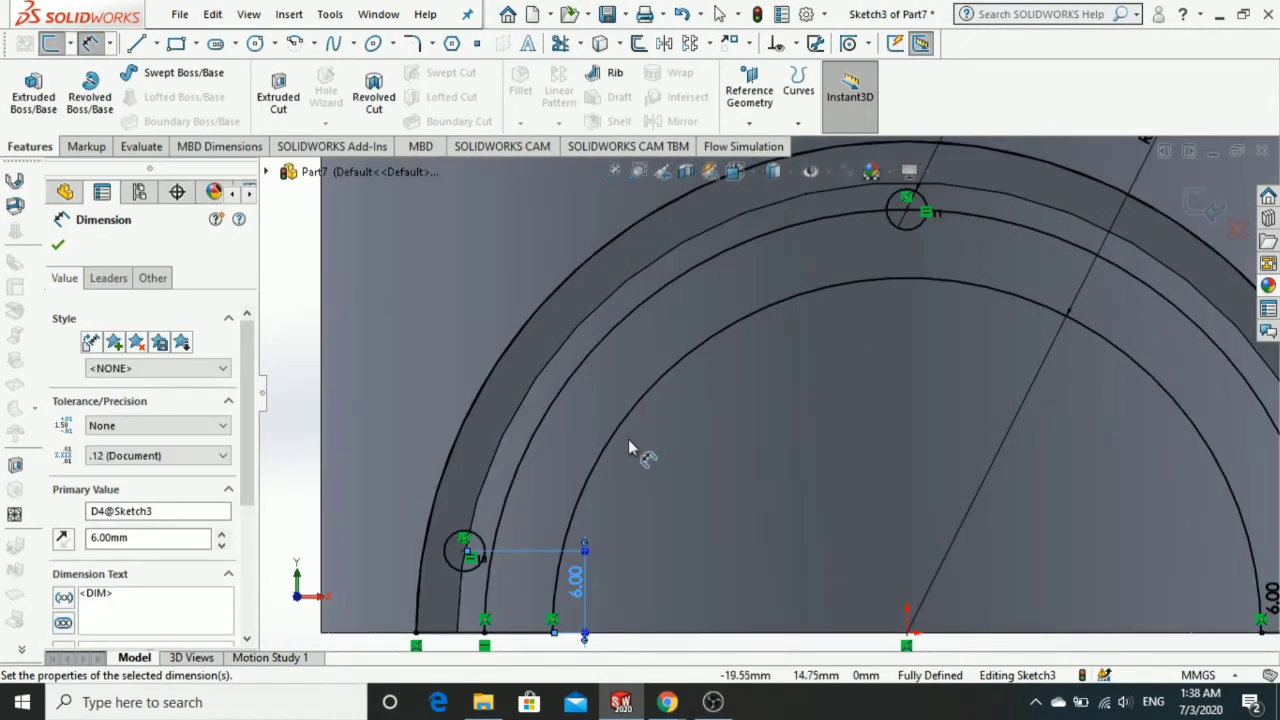
{"action": "key", "text": "Escape"}
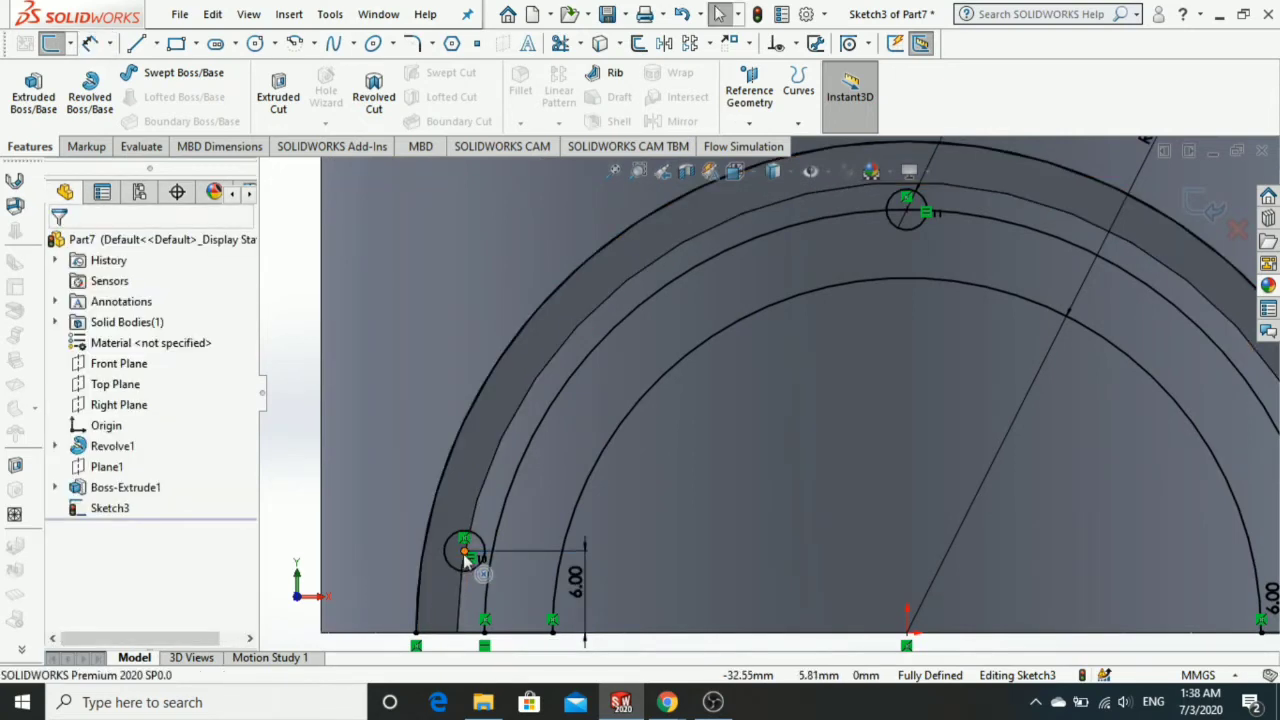
Add a coincident relation between the left circle's centre and the middle arc.
{"action": "left_click", "coordinate": [465, 558]}
{"action": "left_click", "coordinate": [495, 558]}
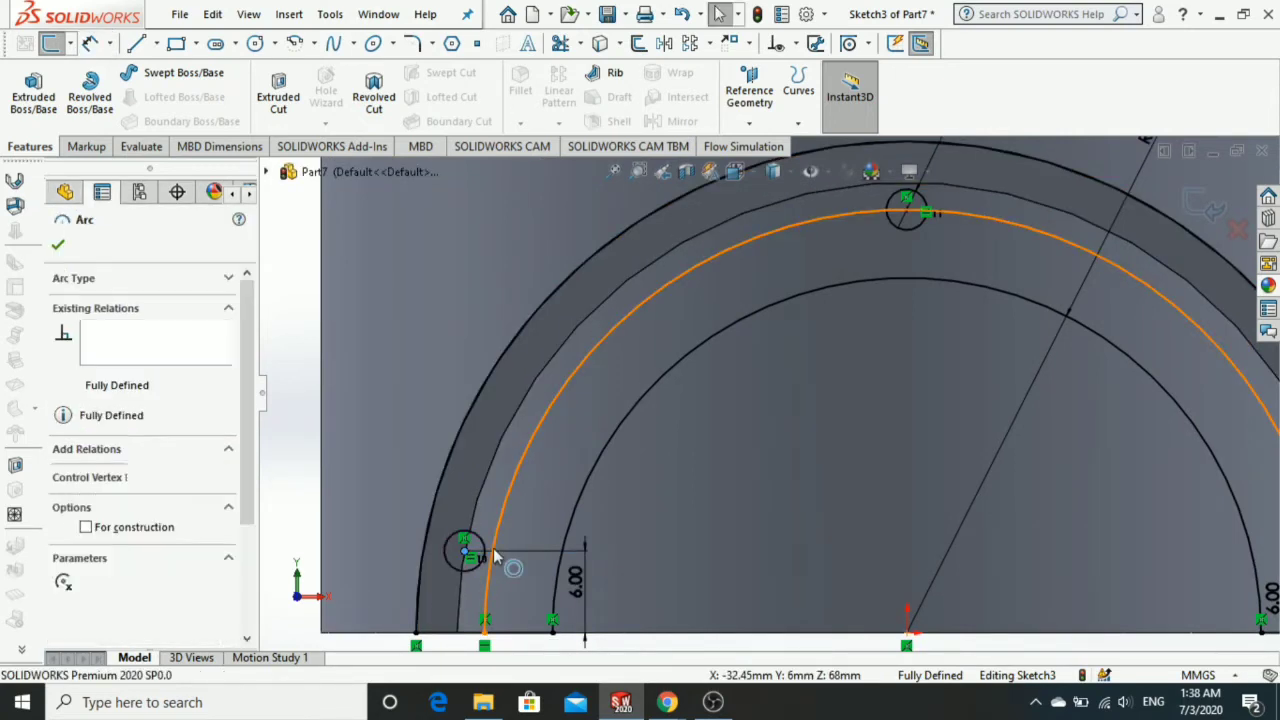
{"action": "left_click", "coordinate": [466, 551], "text": "ctrl"}
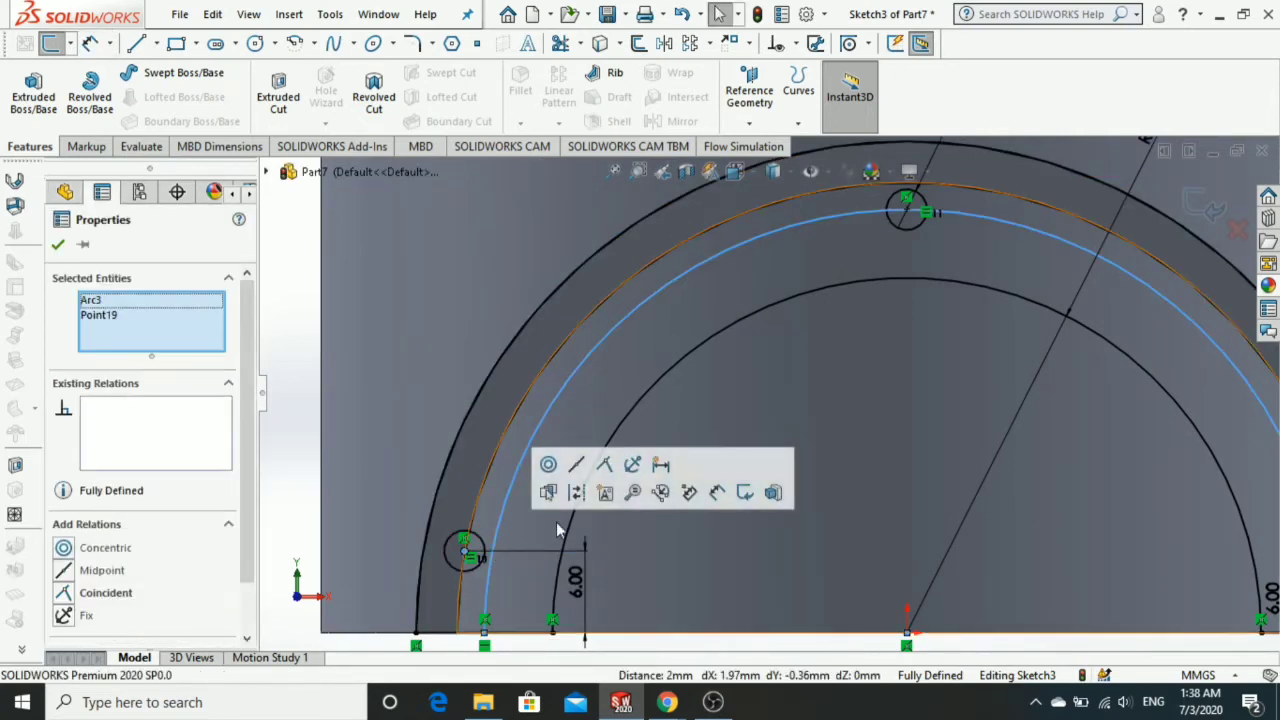
{"action": "left_click", "coordinate": [604, 464]}
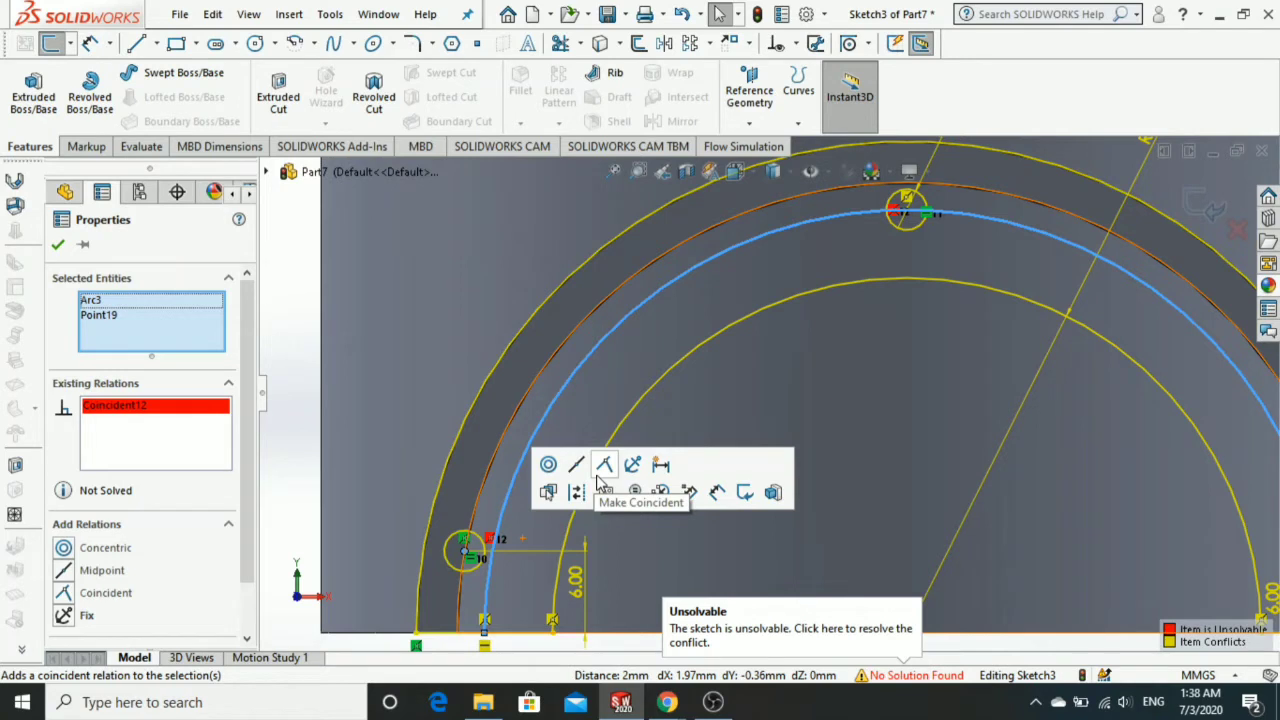
Delete the conflicting coincident relation so Sketch3 solves again.
{"action": "scroll", "coordinate": [510, 555], "scroll_direction": "down", "scroll_amount": 3}
{"action": "scroll", "coordinate": [520, 535], "scroll_direction": "down", "scroll_amount": 1}
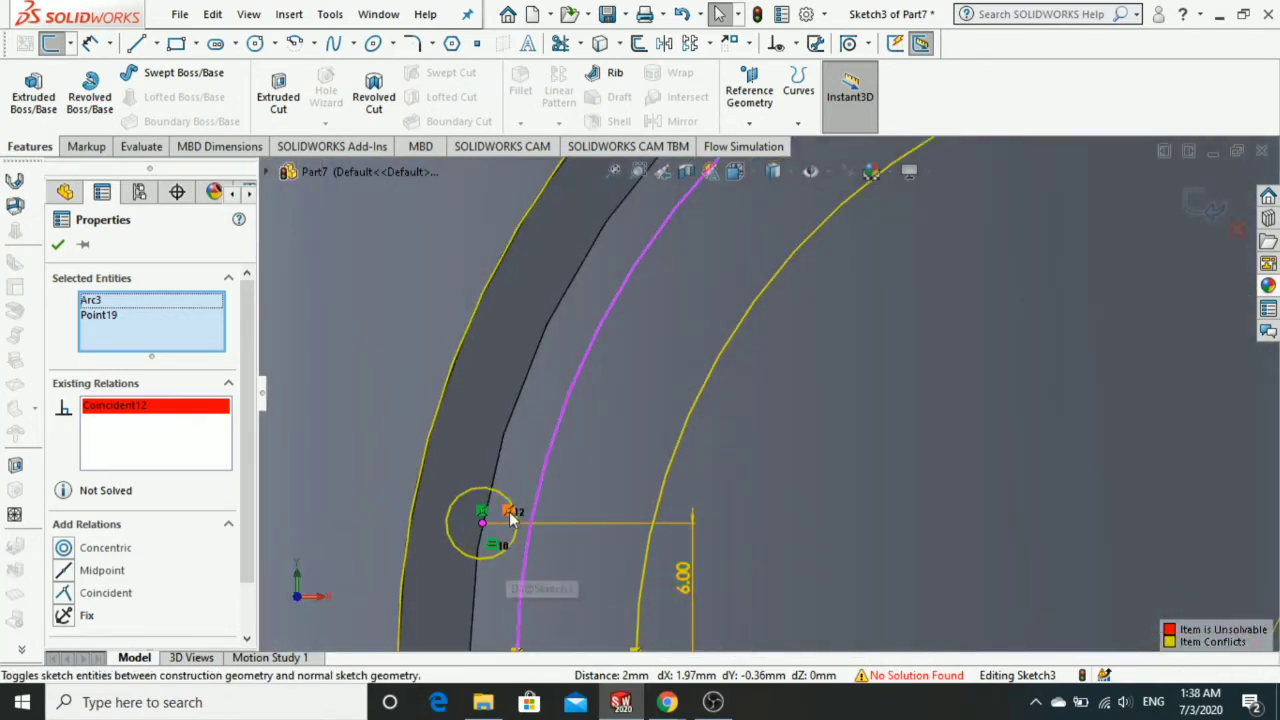
{"action": "key", "text": "Delete"}
{"action": "key", "text": "Escape"}
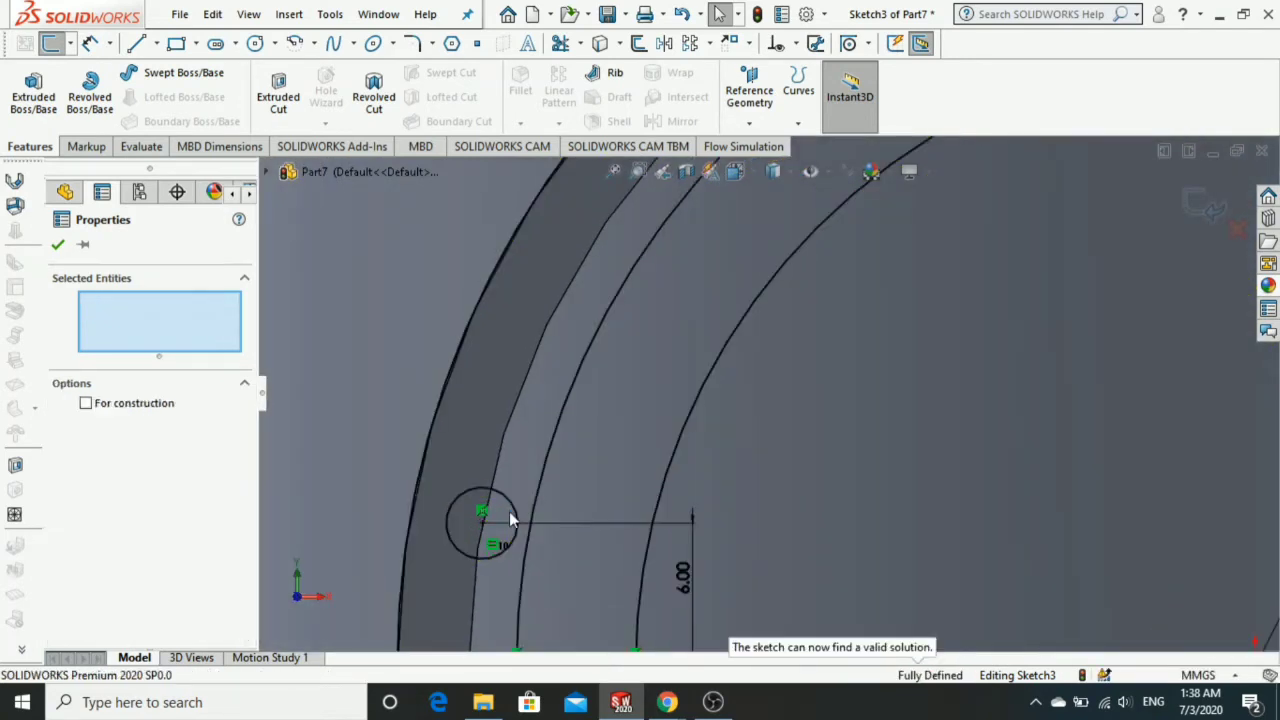
{"action": "key", "text": "Escape"}
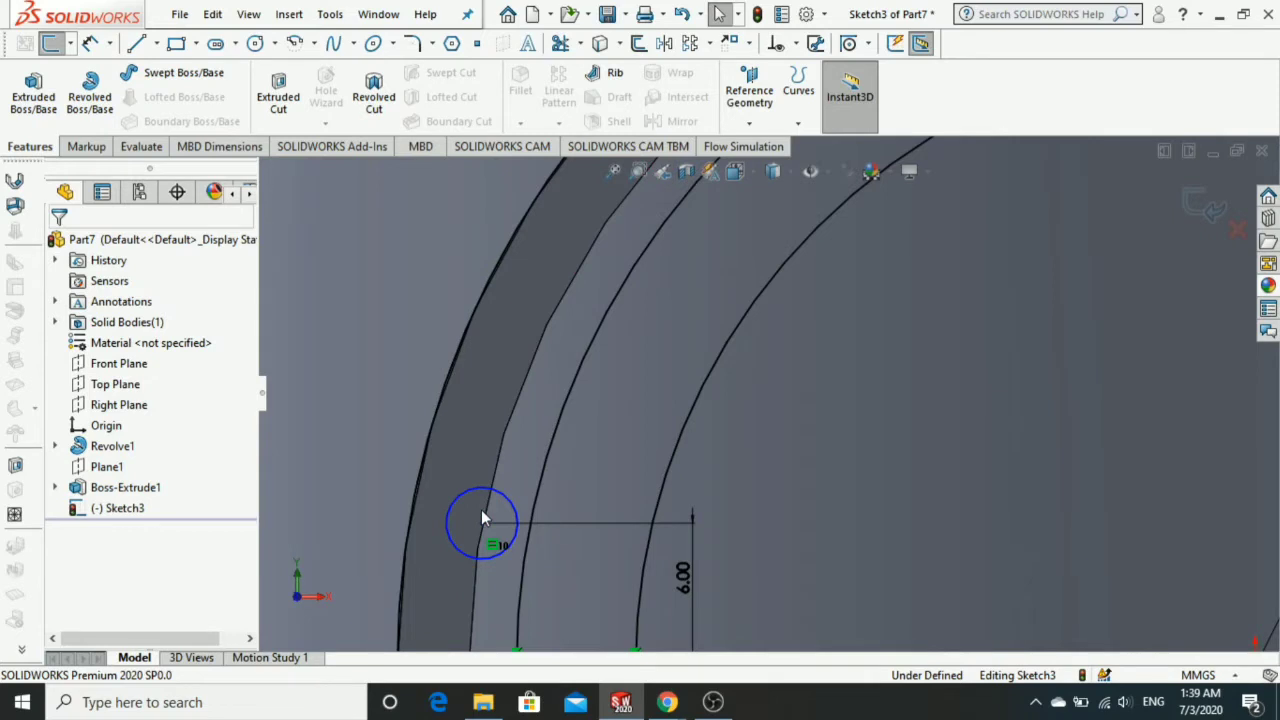
{"action": "scroll", "coordinate": [482, 518], "scroll_direction": "up", "scroll_amount": 2}
{"action": "scroll", "coordinate": [529, 503], "scroll_direction": "up", "scroll_amount": 2}
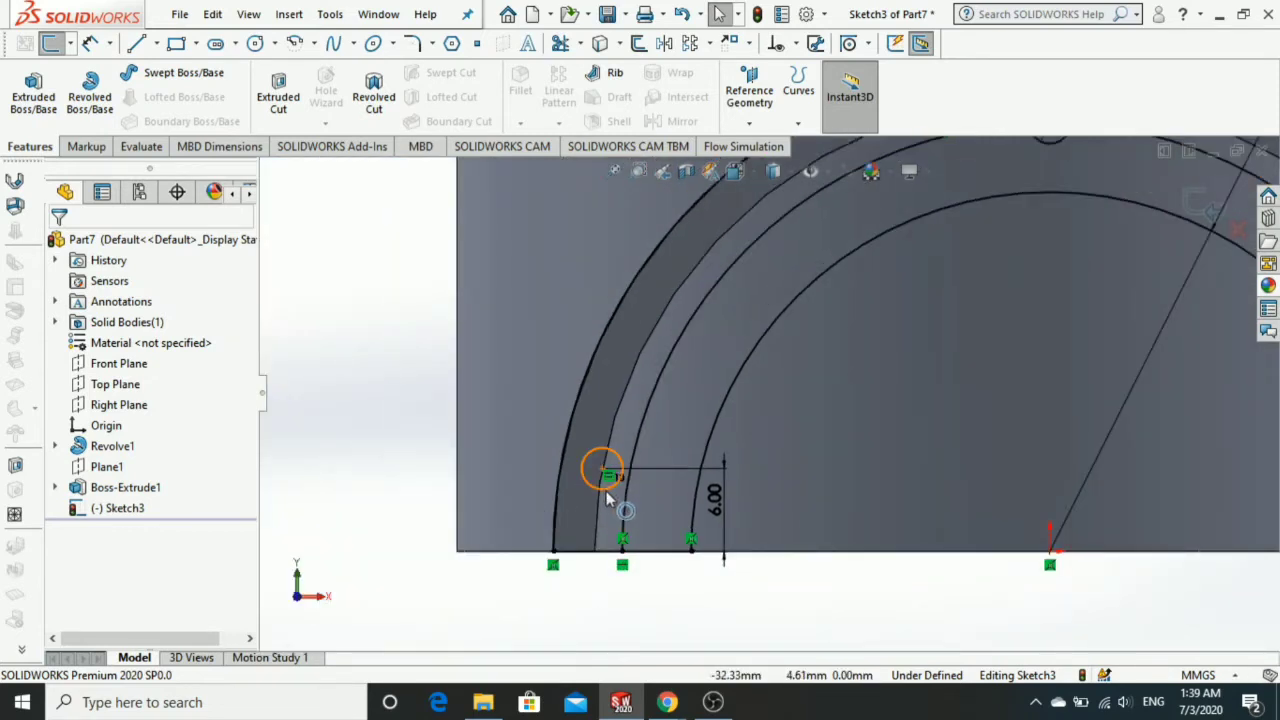
Make the left small circle and the selected arcs concentric.
{"action": "left_click", "coordinate": [607, 498]}
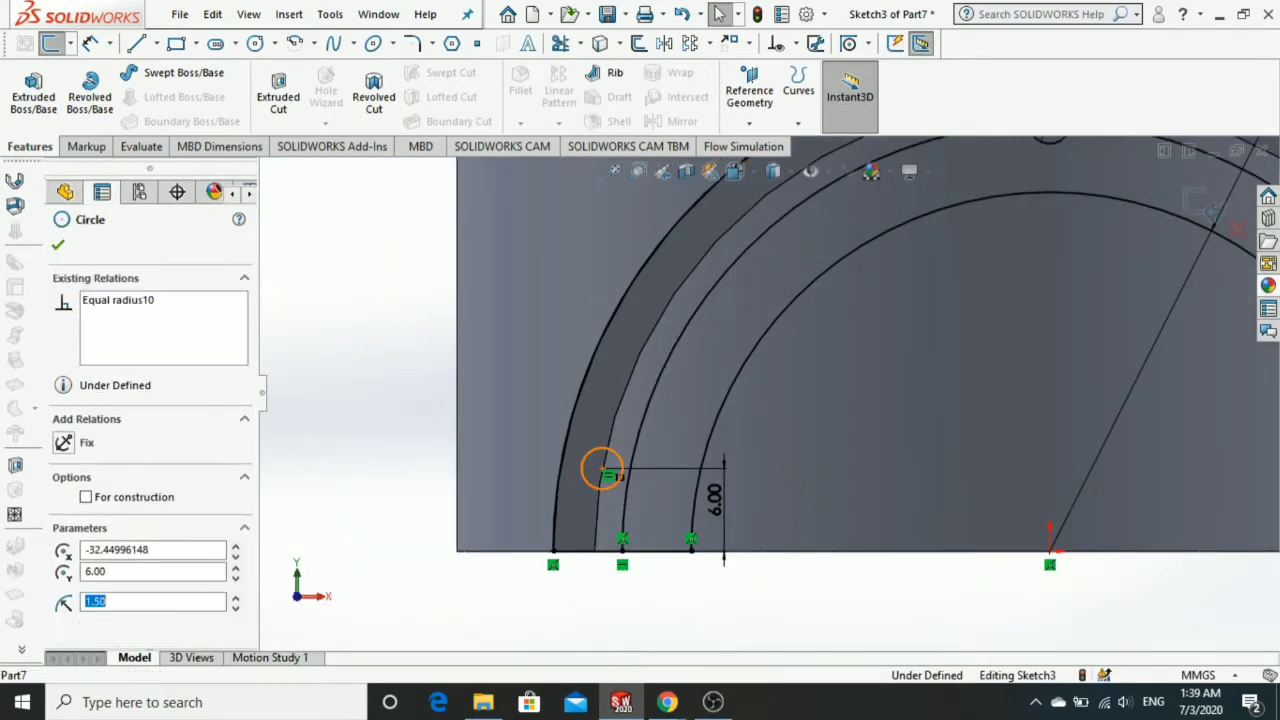
{"action": "left_click", "coordinate": [633, 514]}
{"action": "left_click", "coordinate": [610, 440], "text": "ctrl"}
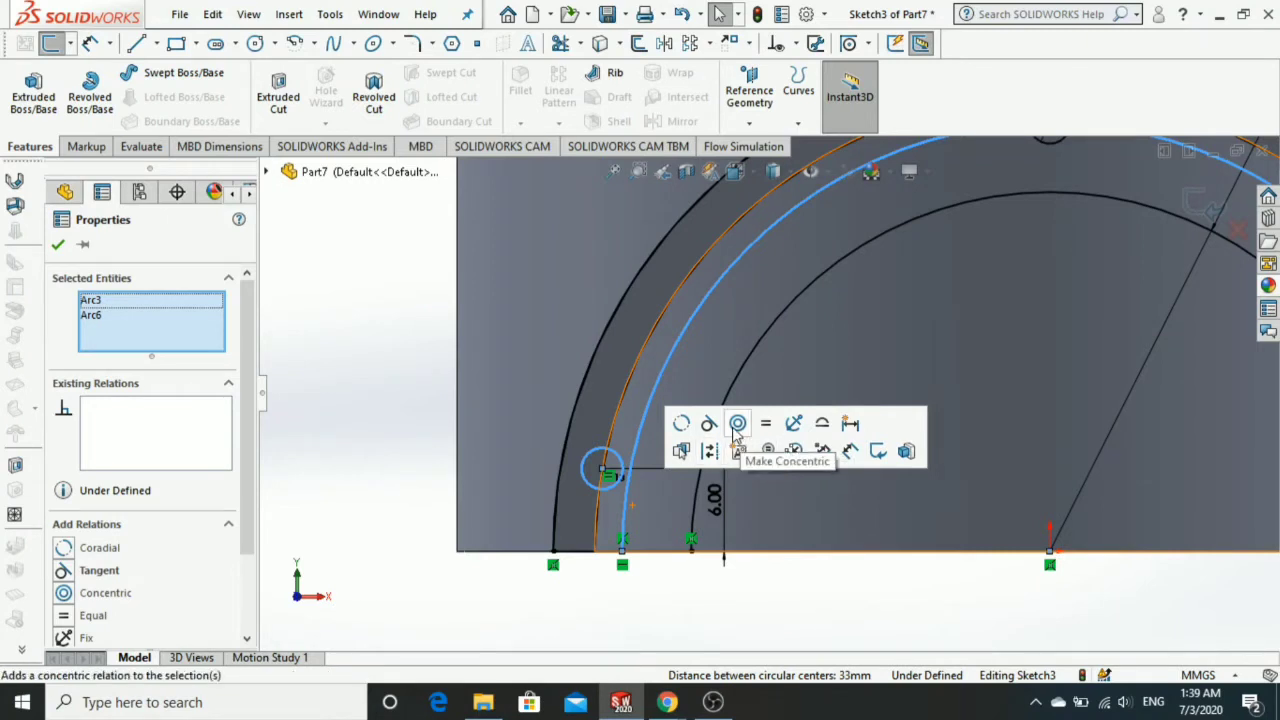
{"action": "left_click", "coordinate": [605, 485]}
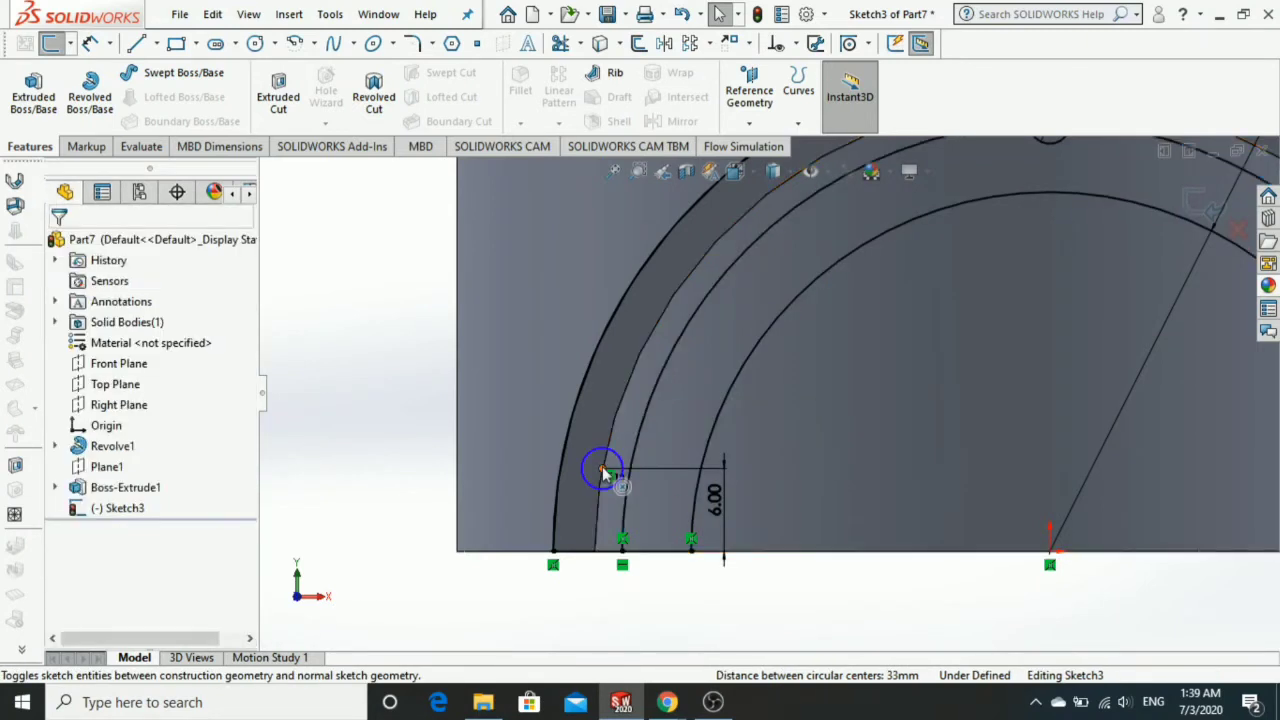
Make the arc endpoint coincident with the small hole circle, fully defining Sketch3.
{"action": "left_click", "coordinate": [630, 472]}
{"action": "left_click", "coordinate": [630, 466], "text": "ctrl"}
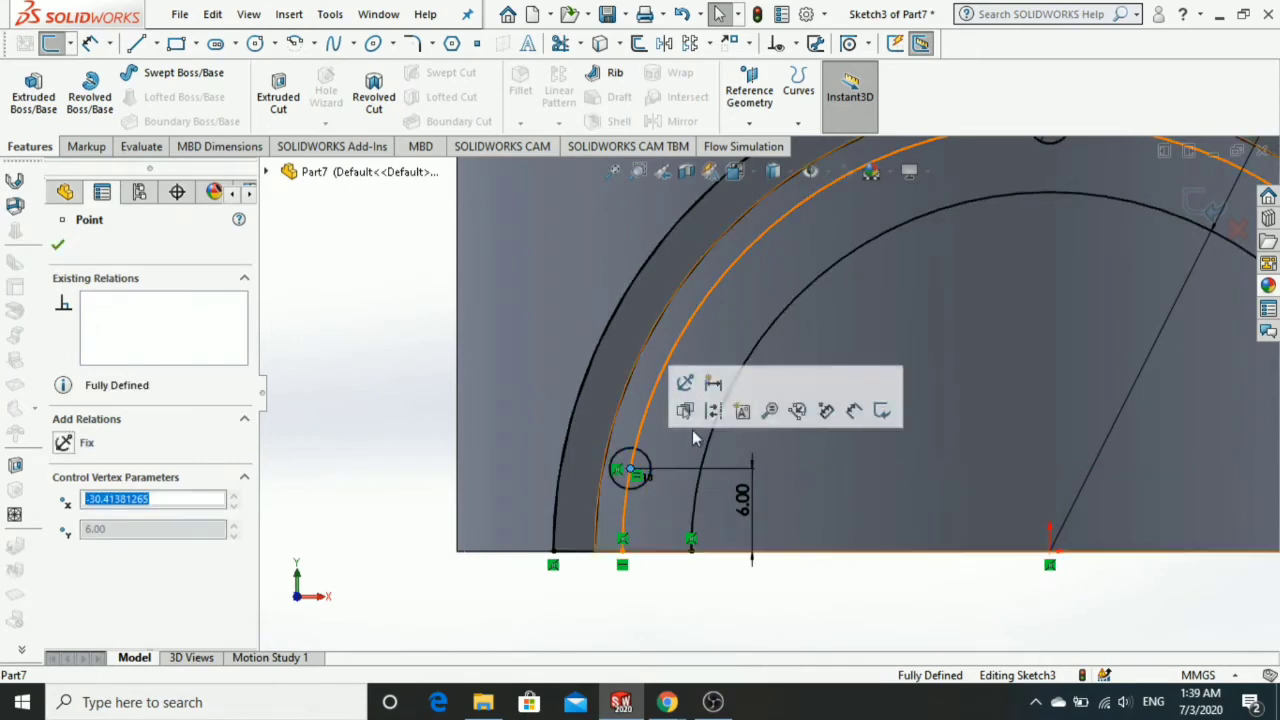
{"action": "left_click", "coordinate": [826, 389]}
{"action": "key", "text": "f"}
{"action": "scroll", "coordinate": [1067, 405], "scroll_direction": "down", "scroll_amount": 1}
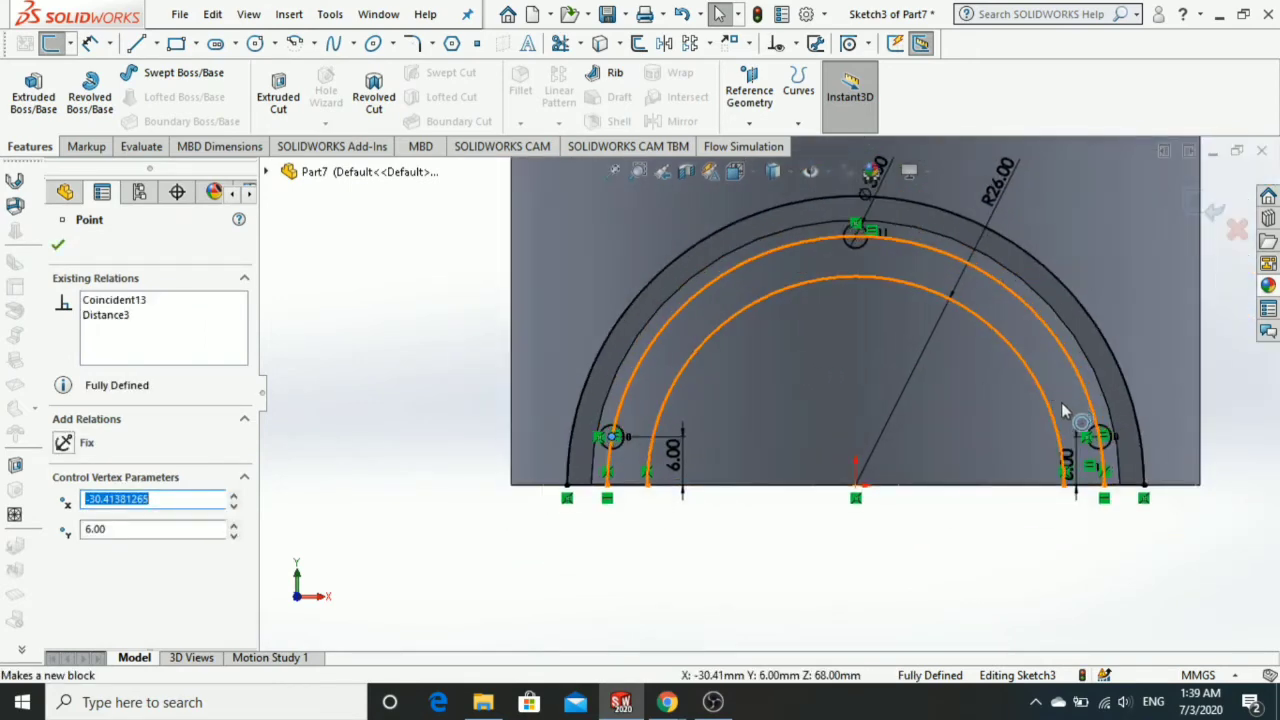
{"action": "scroll", "coordinate": [1064, 430], "scroll_direction": "down", "scroll_amount": 1}
{"action": "scroll", "coordinate": [1060, 455], "scroll_direction": "down", "scroll_amount": 2}
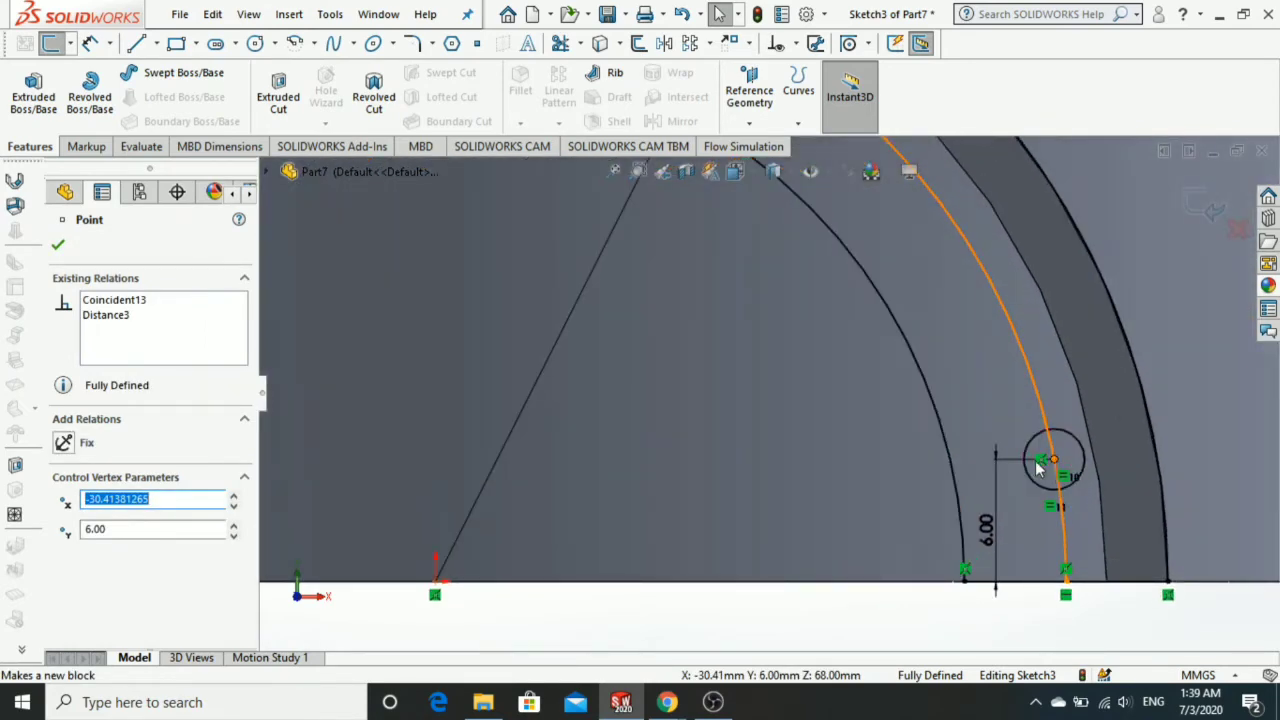
{"action": "scroll", "coordinate": [1040, 468], "scroll_direction": "up", "scroll_amount": 2}
{"action": "scroll", "coordinate": [1040, 468], "scroll_direction": "up", "scroll_amount": 2}
{"action": "left_click", "coordinate": [634, 320]}
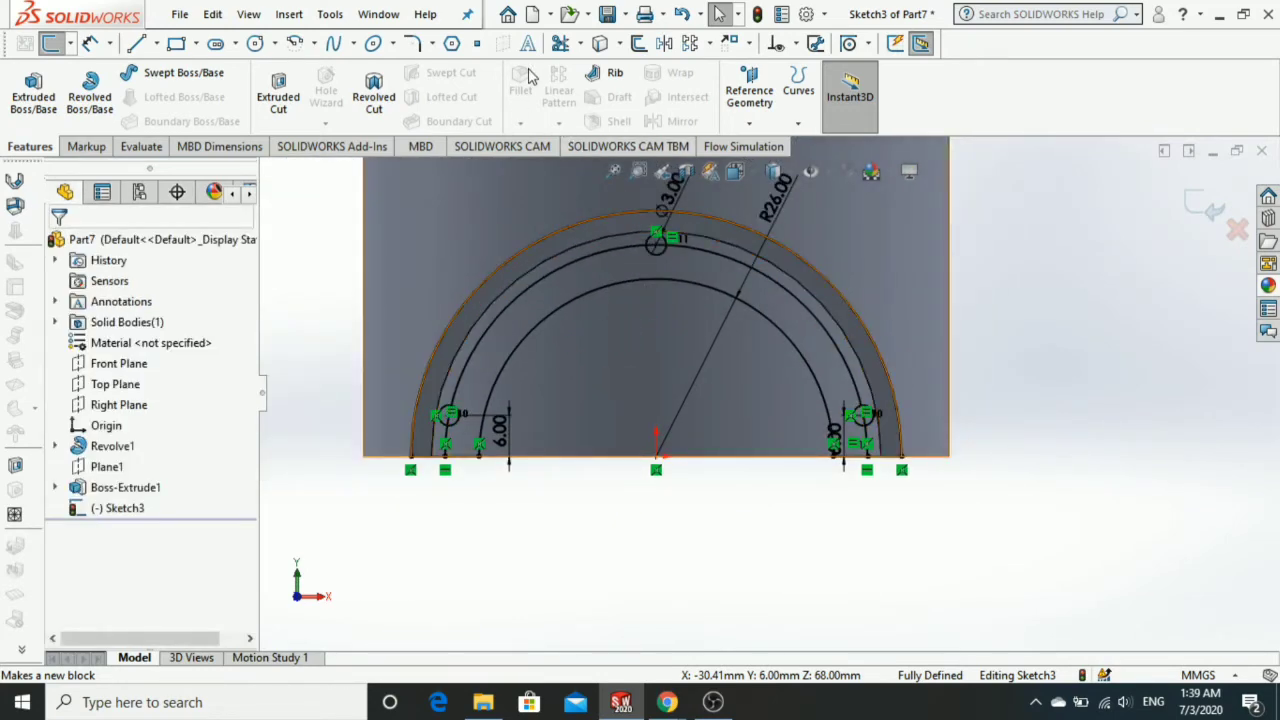
Power-trim away the middle arc segments running through the small hole circles.
{"action": "left_click", "coordinate": [560, 45]}
{"action": "scroll", "coordinate": [664, 253], "scroll_direction": "down", "scroll_amount": 2}
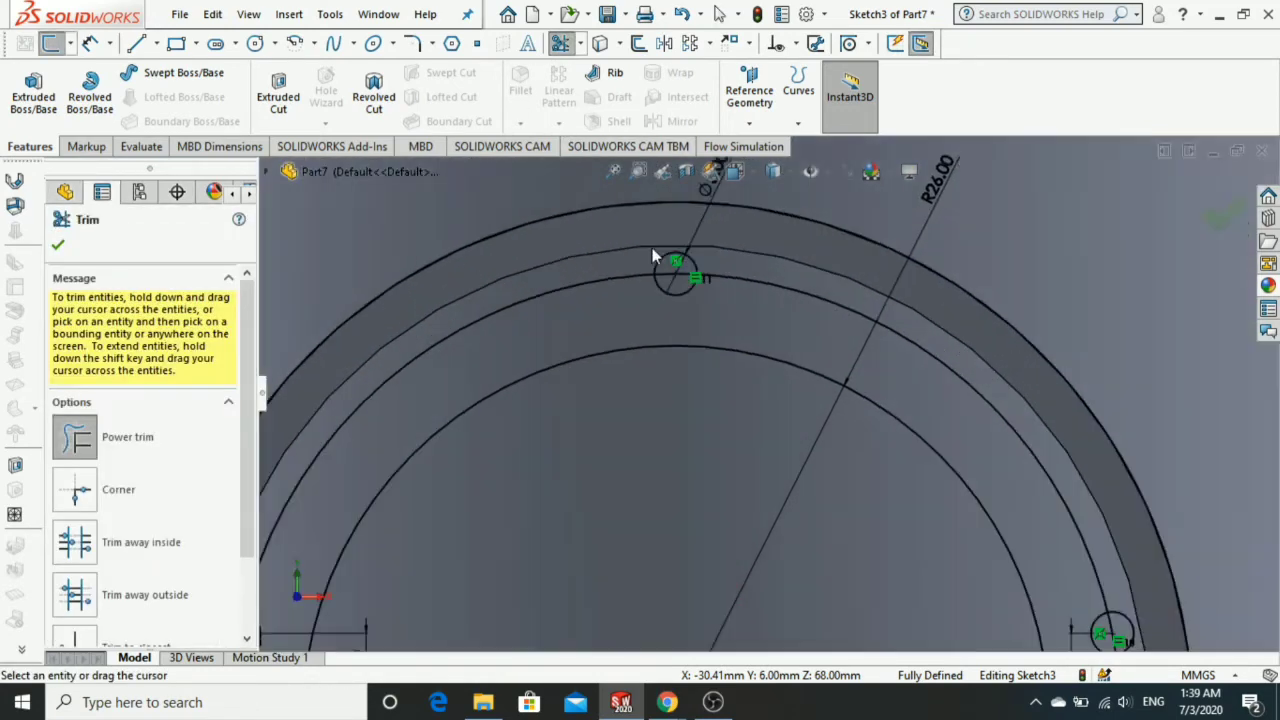
{"action": "scroll", "coordinate": [677, 274], "scroll_direction": "down", "scroll_amount": 2}
{"action": "scroll", "coordinate": [716, 312], "scroll_direction": "down", "scroll_amount": 2}
{"action": "left_click_drag", "start_coordinate": [707, 313], "coordinate": [701, 340]}
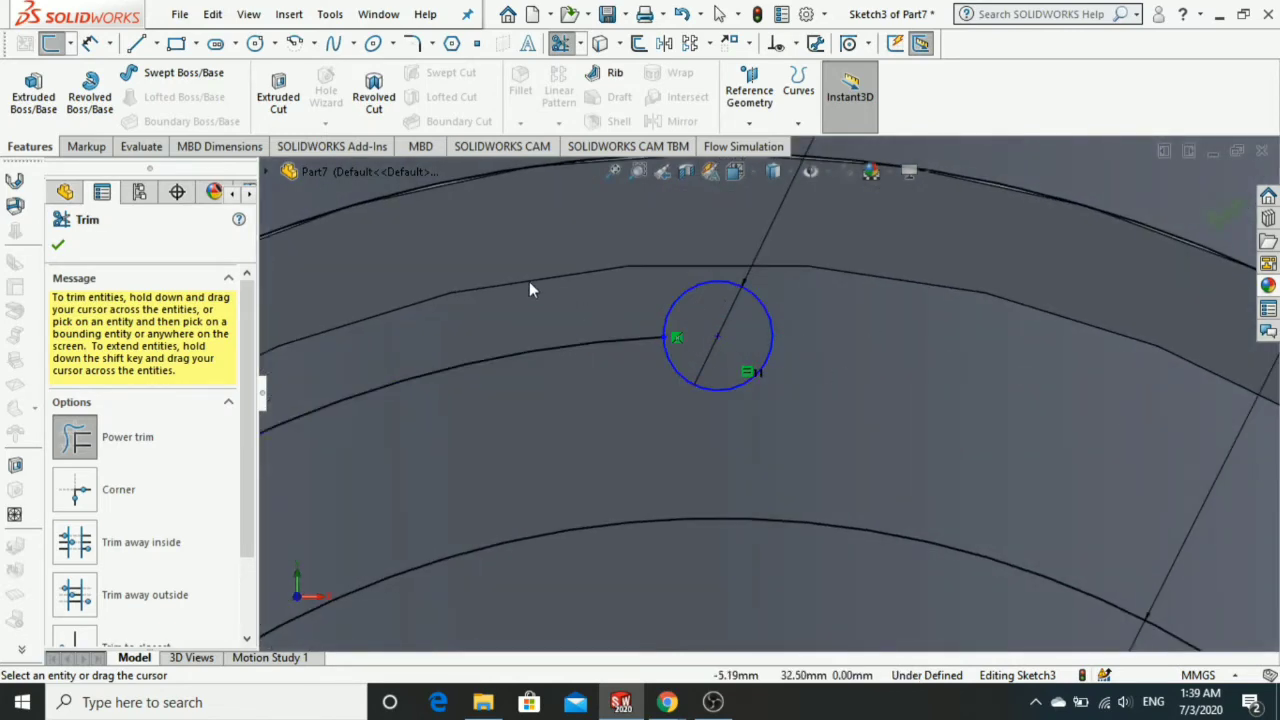
{"action": "scroll", "coordinate": [529, 379], "scroll_direction": "up", "scroll_amount": 2}
{"action": "scroll", "coordinate": [529, 420], "scroll_direction": "up", "scroll_amount": 3}
{"action": "scroll", "coordinate": [533, 485], "scroll_direction": "up", "scroll_amount": 3}
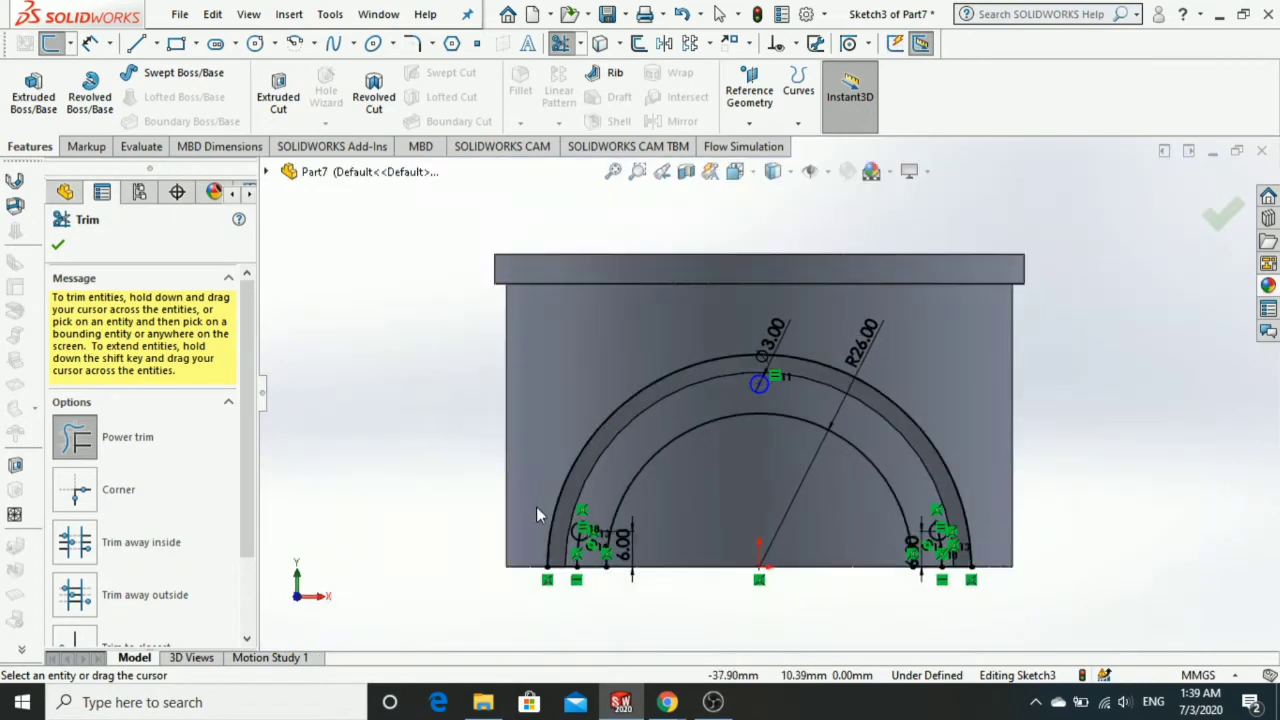
{"action": "scroll", "coordinate": [537, 515], "scroll_direction": "down", "scroll_amount": 2}
{"action": "scroll", "coordinate": [560, 535], "scroll_direction": "down", "scroll_amount": 2}
{"action": "scroll", "coordinate": [576, 557], "scroll_direction": "down", "scroll_amount": 2}
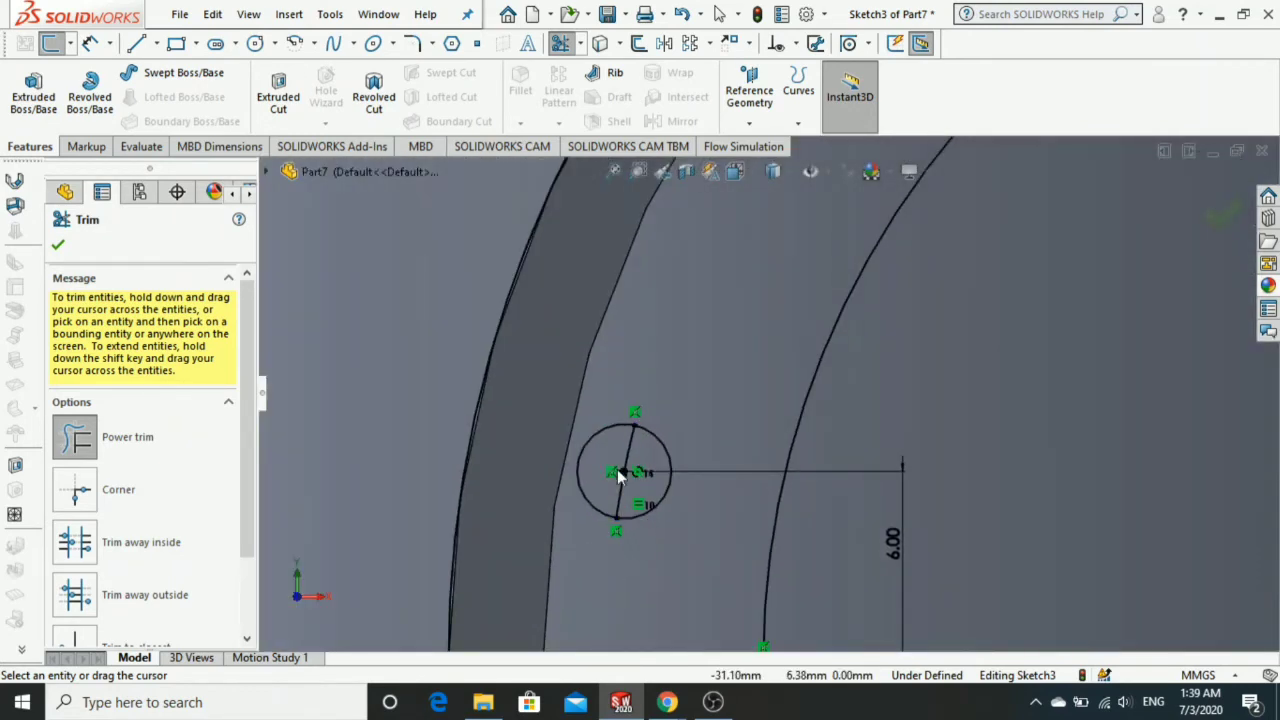
{"action": "scroll", "coordinate": [1112, 413], "scroll_direction": "up", "scroll_amount": 2}
{"action": "scroll", "coordinate": [1112, 413], "scroll_direction": "up", "scroll_amount": 2}
{"action": "scroll", "coordinate": [1110, 414], "scroll_direction": "down", "scroll_amount": 3}
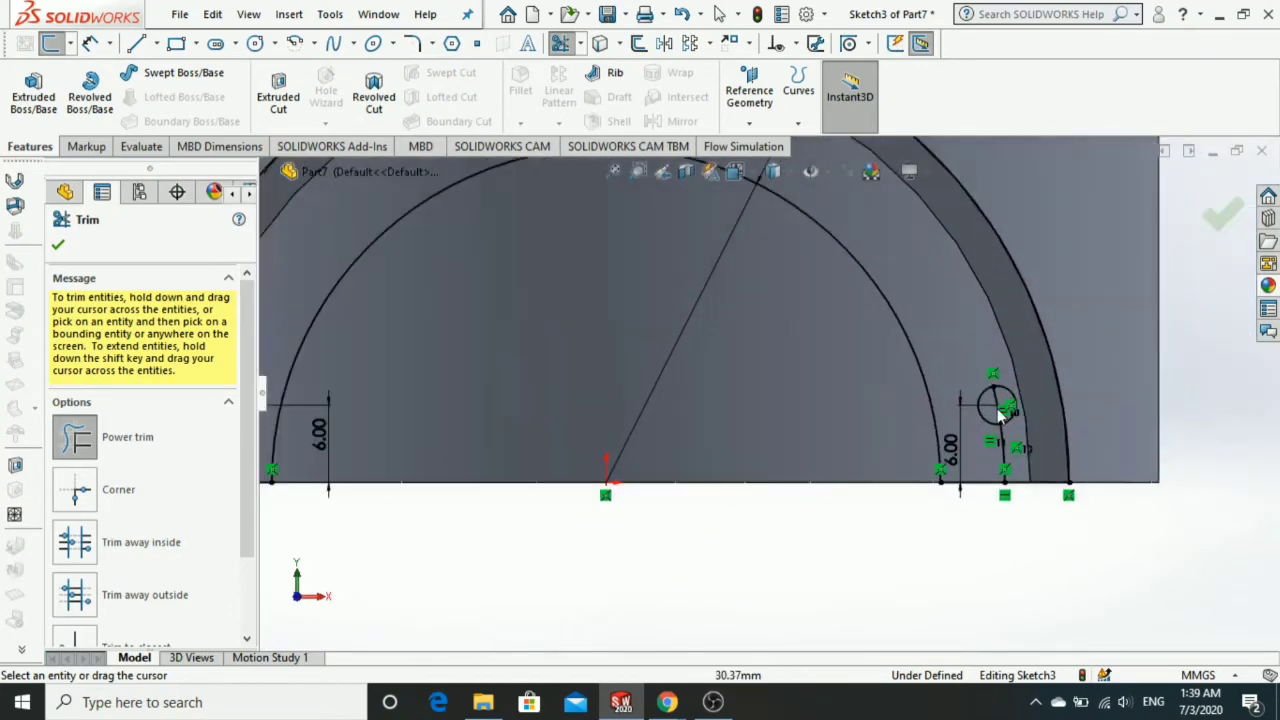
{"action": "scroll", "coordinate": [1000, 418], "scroll_direction": "down", "scroll_amount": 2}
{"action": "scroll", "coordinate": [998, 417], "scroll_direction": "down", "scroll_amount": 2}
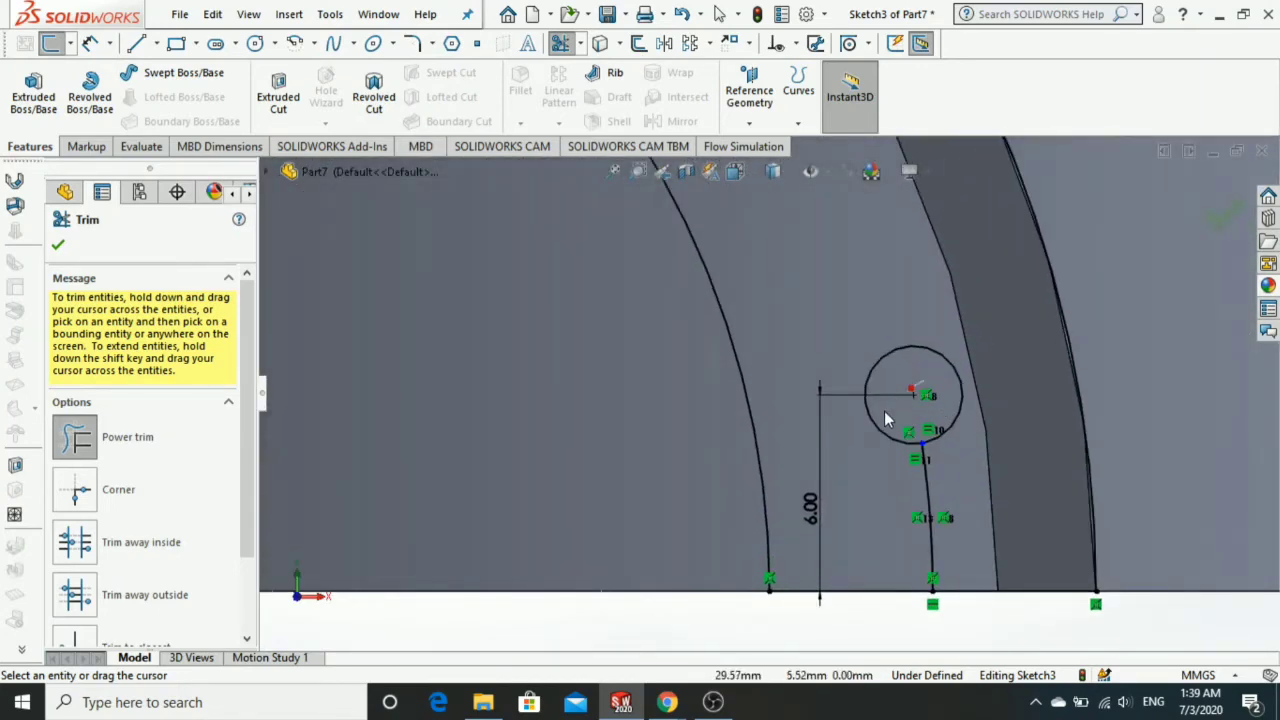
{"action": "scroll", "coordinate": [902, 430], "scroll_direction": "up", "scroll_amount": 3}
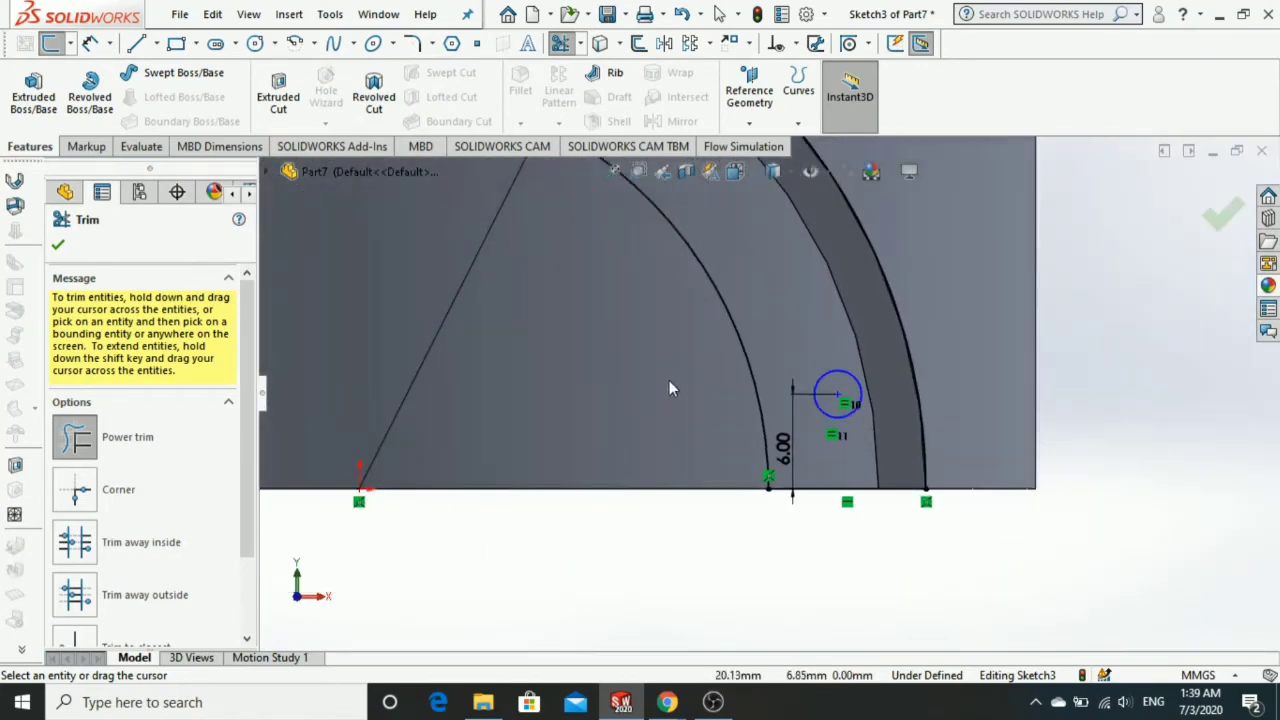
{"action": "left_click", "coordinate": [60, 247]}
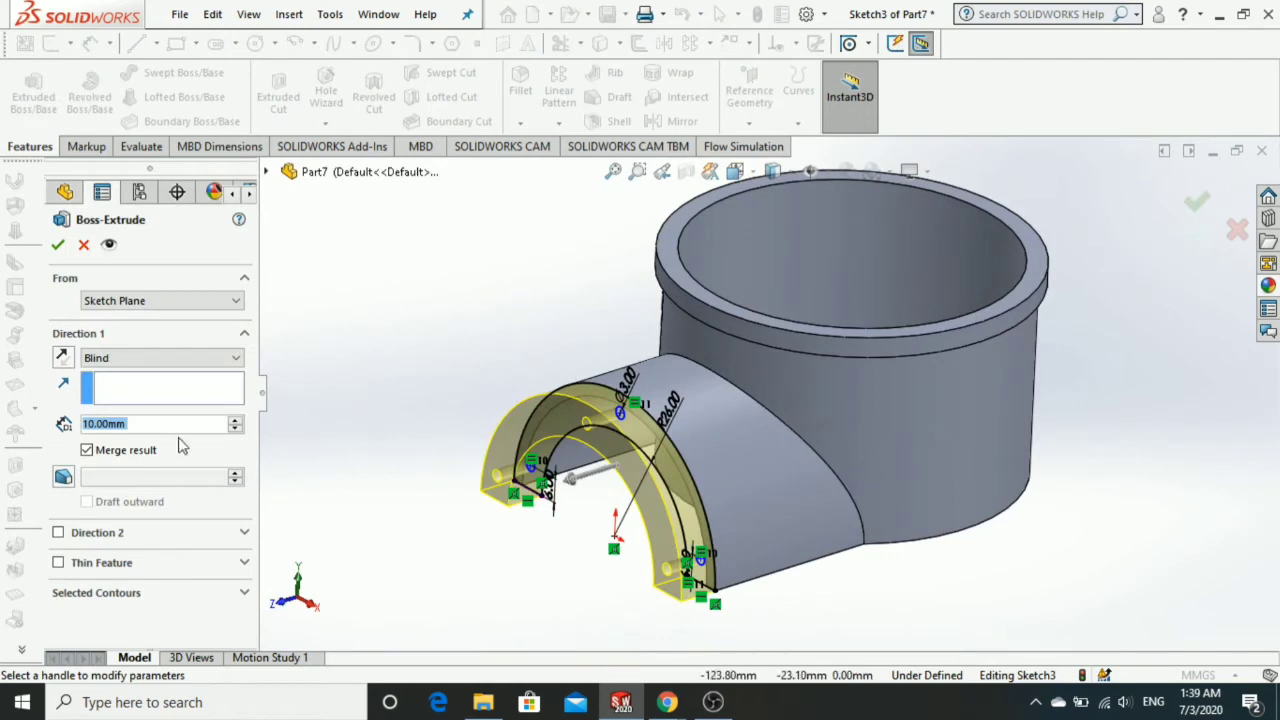
Extrude the arch sketch 3 mm deep as the holed lip.
{"action": "type", "text": "3"}
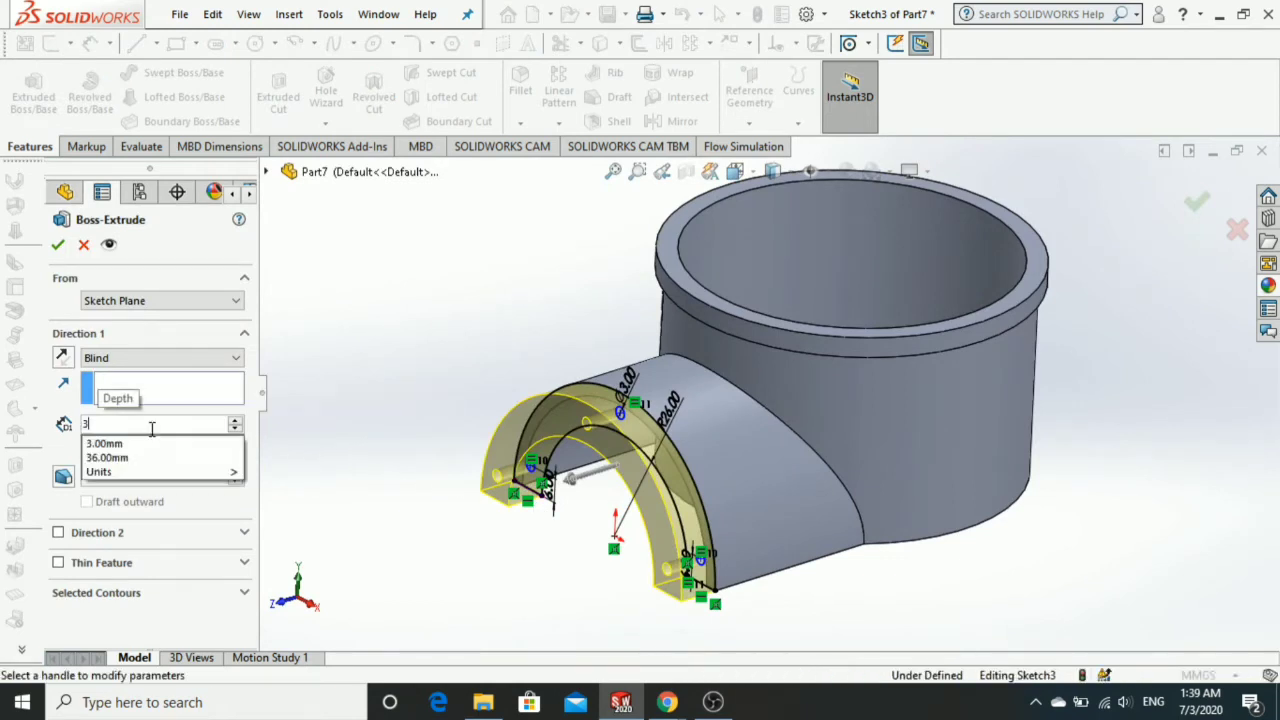
{"action": "key", "text": "Return"}
{"action": "key", "text": "Return"}
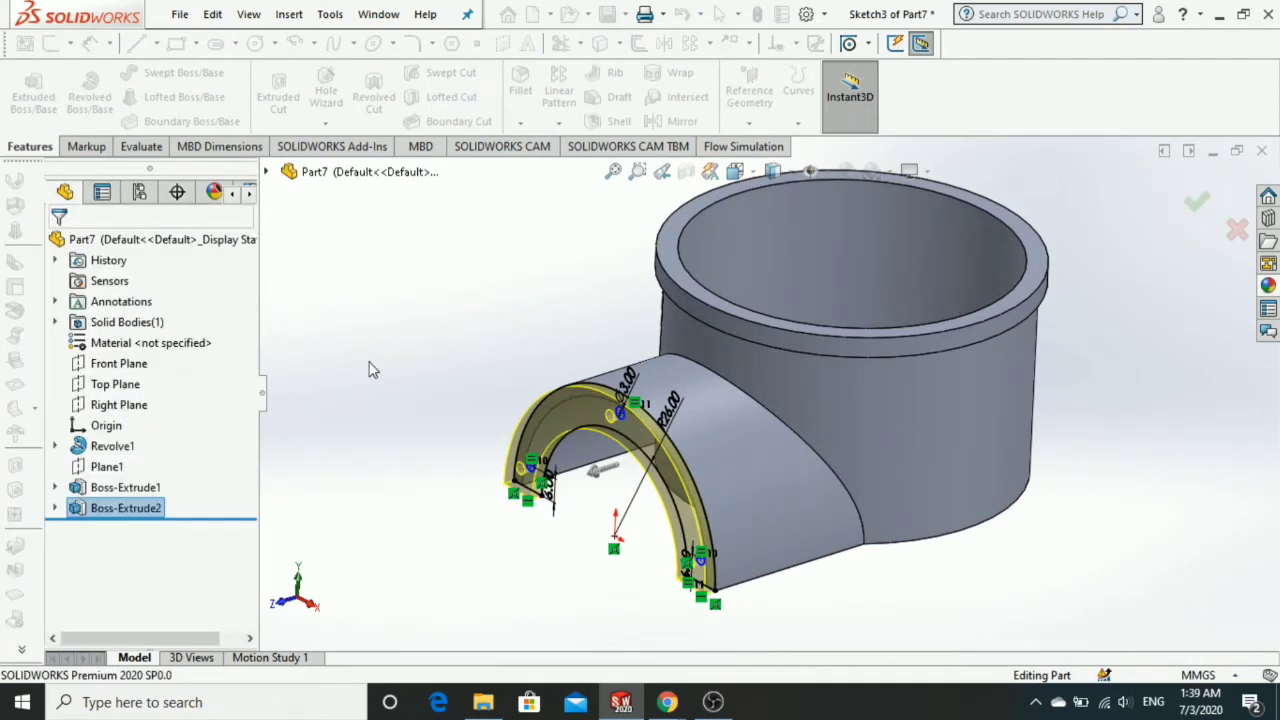
Mirror Boss-Extrude1 and Boss-Extrude2 across the Front Plane.
{"action": "scroll", "coordinate": [720, 440], "scroll_direction": "up", "scroll_amount": 1}
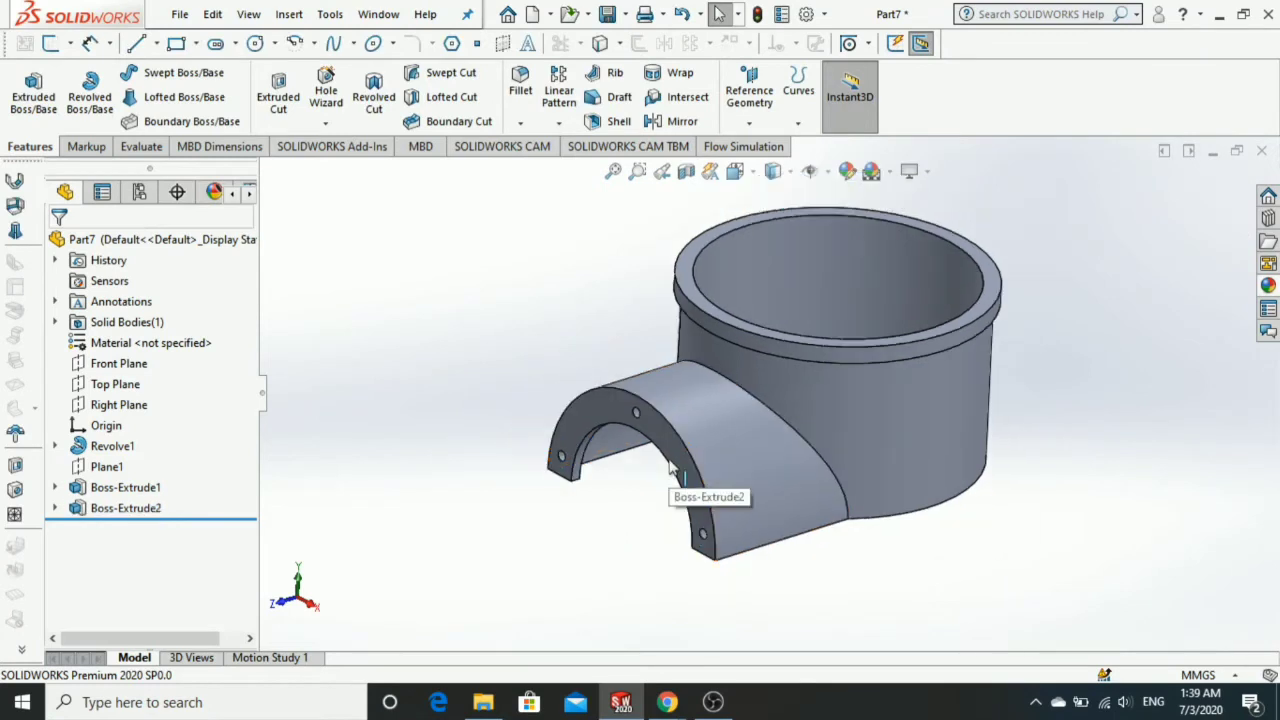
{"action": "scroll", "coordinate": [727, 418], "scroll_direction": "up", "scroll_amount": 2}
{"action": "middle_click_drag", "start_coordinate": [727, 418], "coordinate": [645, 408]}
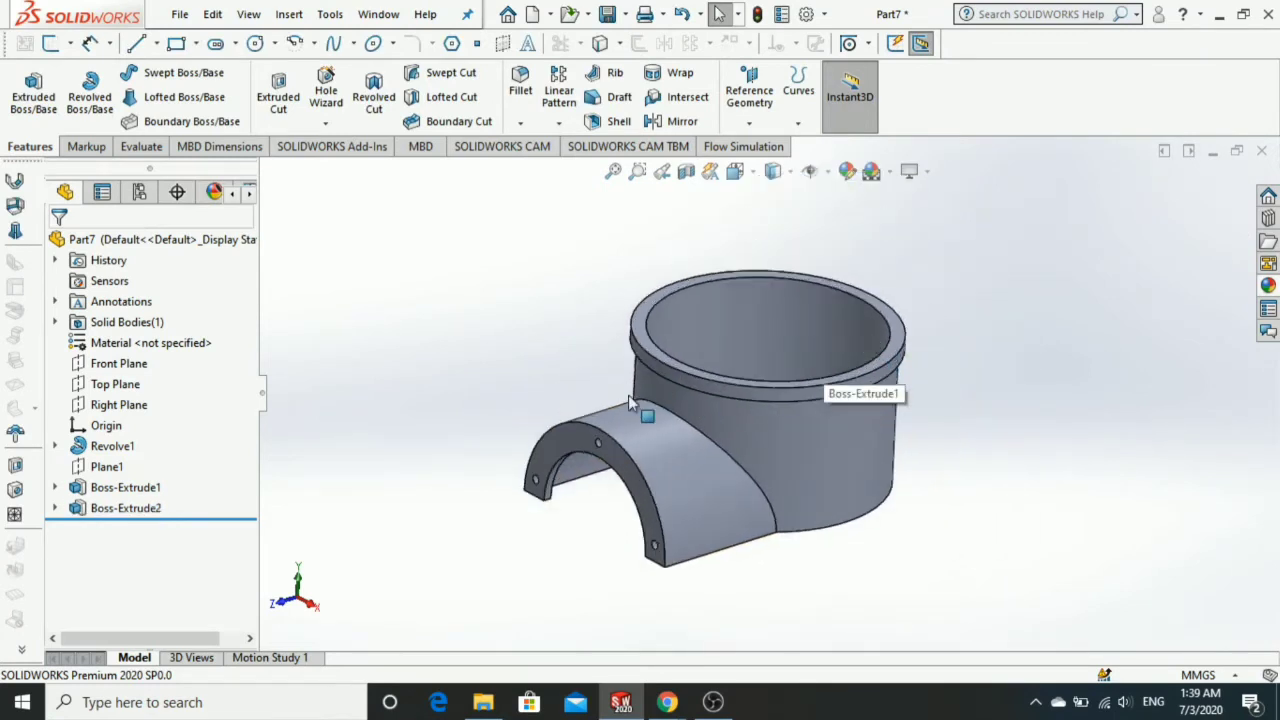
{"action": "left_click", "coordinate": [116, 364]}
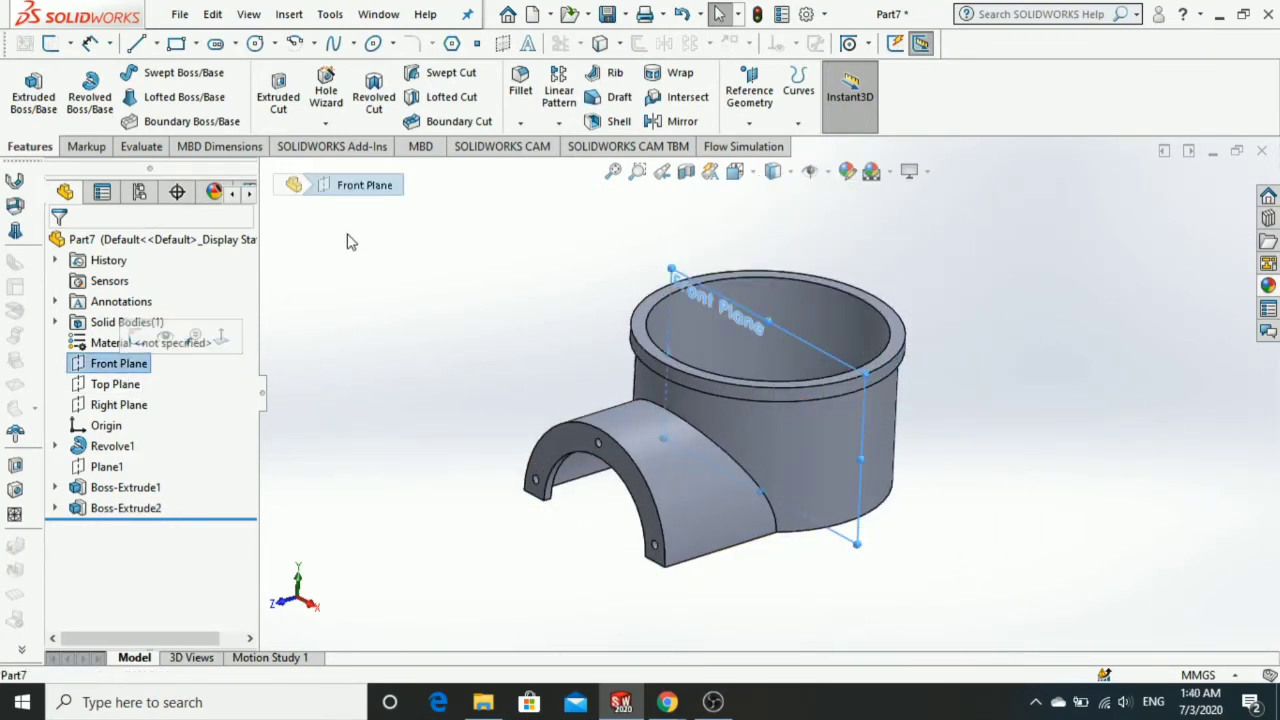
{"action": "left_click", "coordinate": [676, 124]}
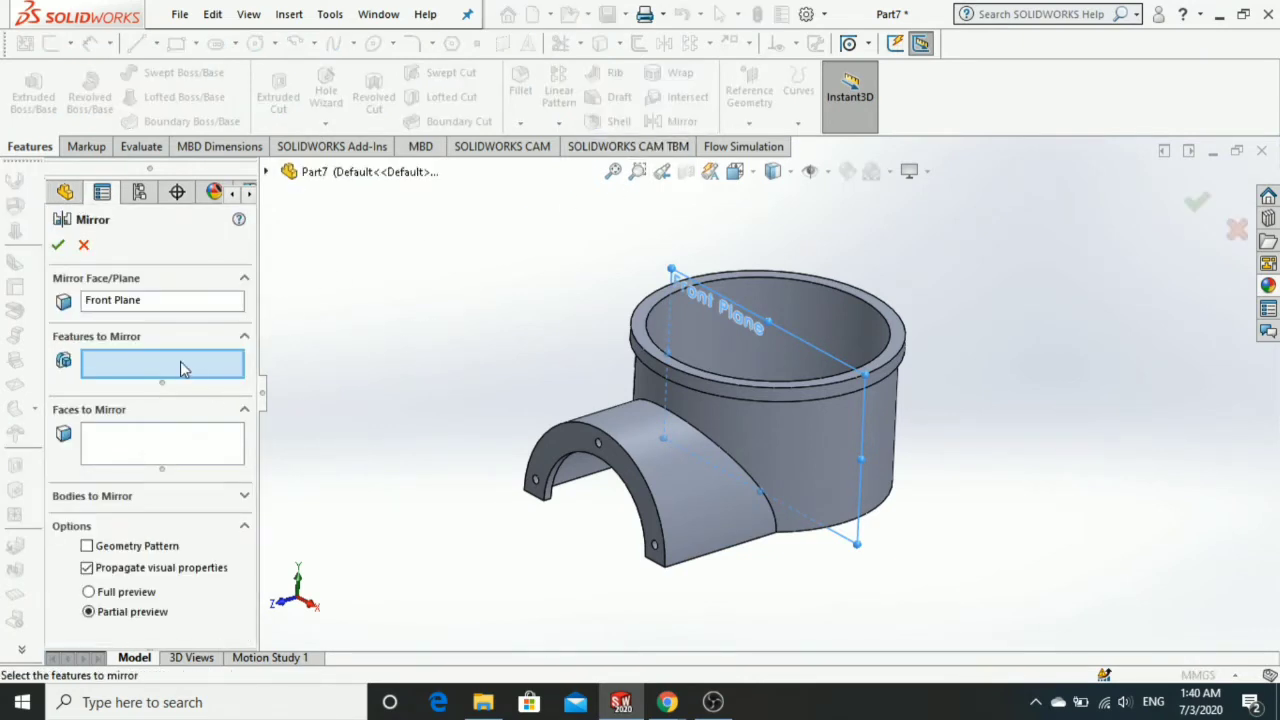
{"action": "left_click", "coordinate": [677, 496]}
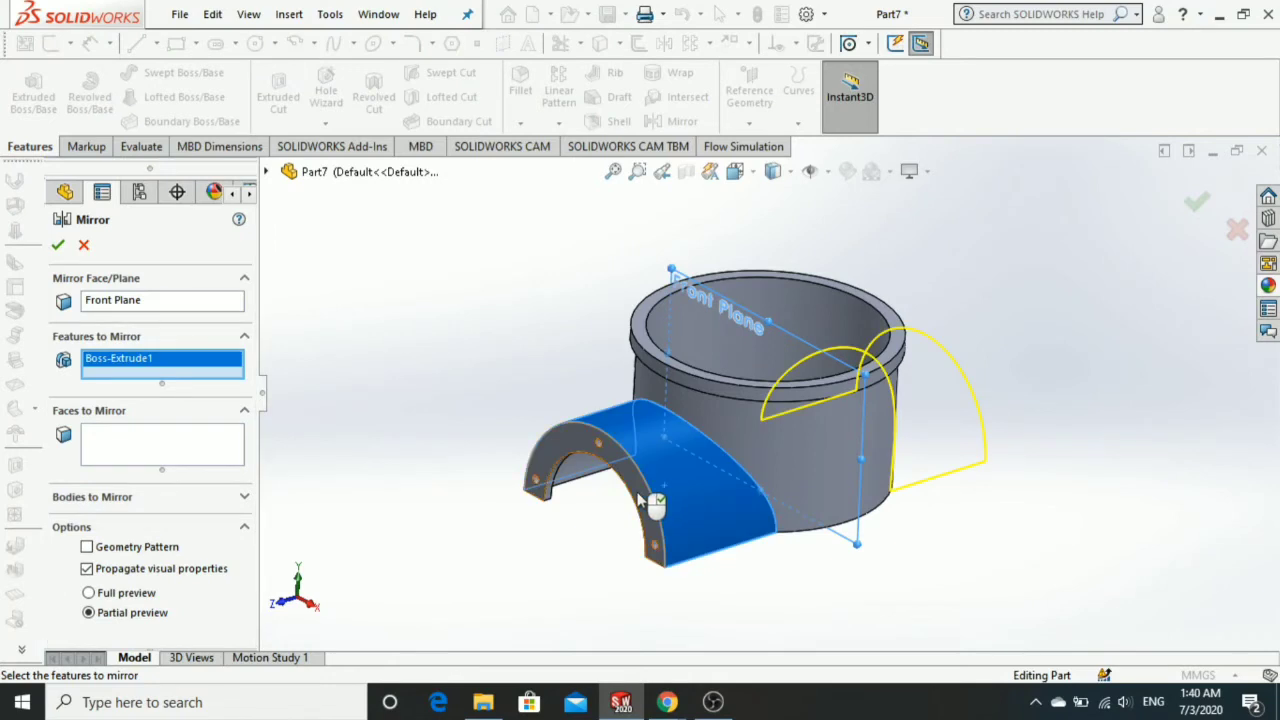
{"action": "left_click", "coordinate": [640, 500]}
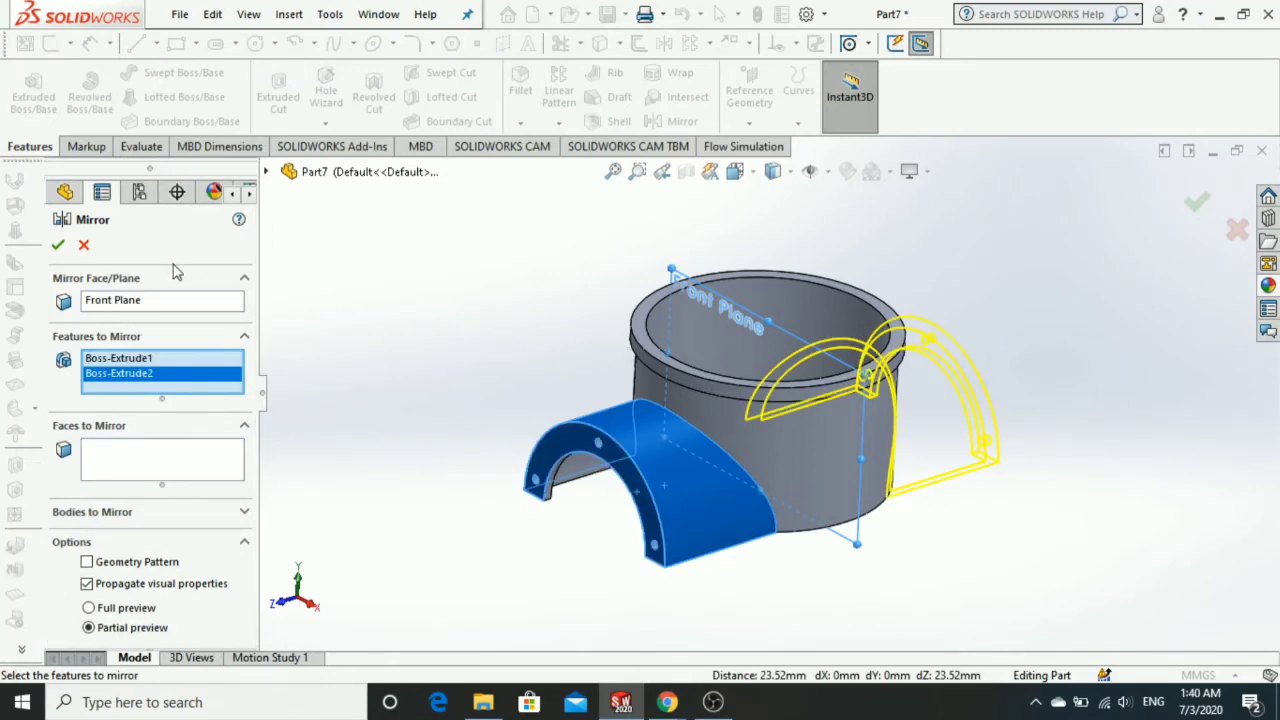
{"action": "left_click", "coordinate": [58, 244]}
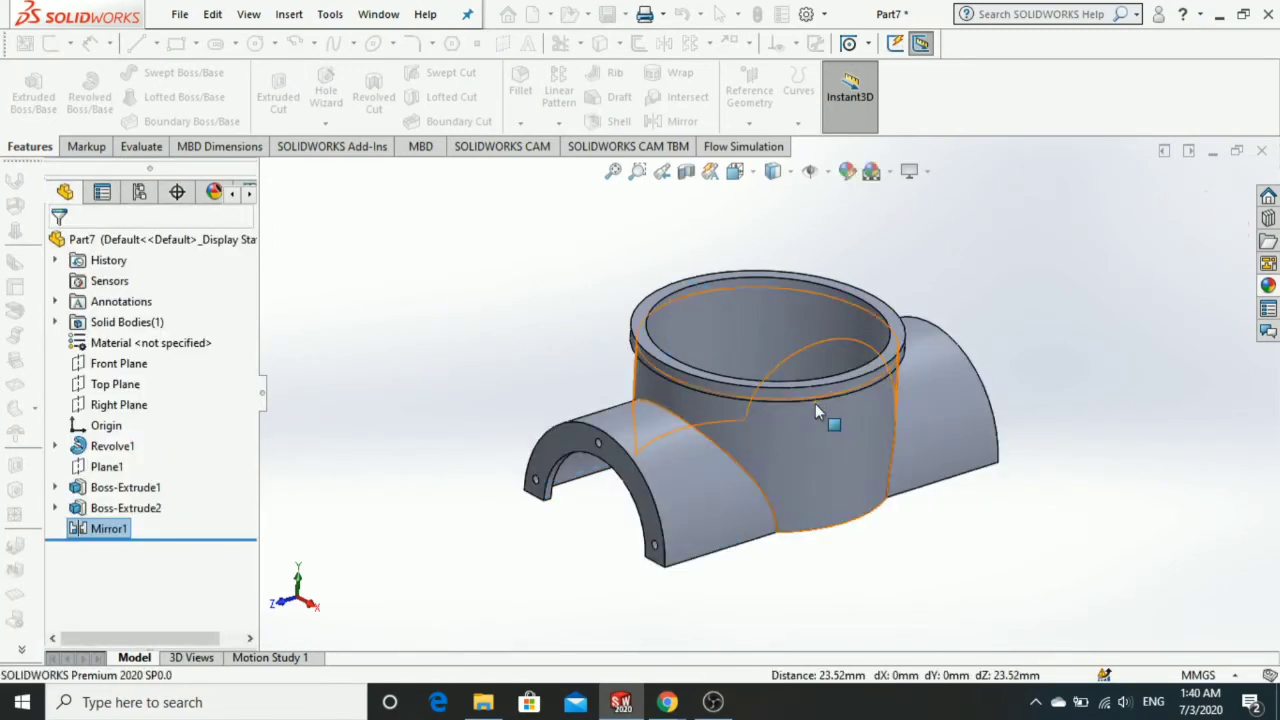
Start a new sketch on the cup's inner floor face.
{"action": "middle_click_drag", "start_coordinate": [890, 410], "coordinate": [831, 545]}
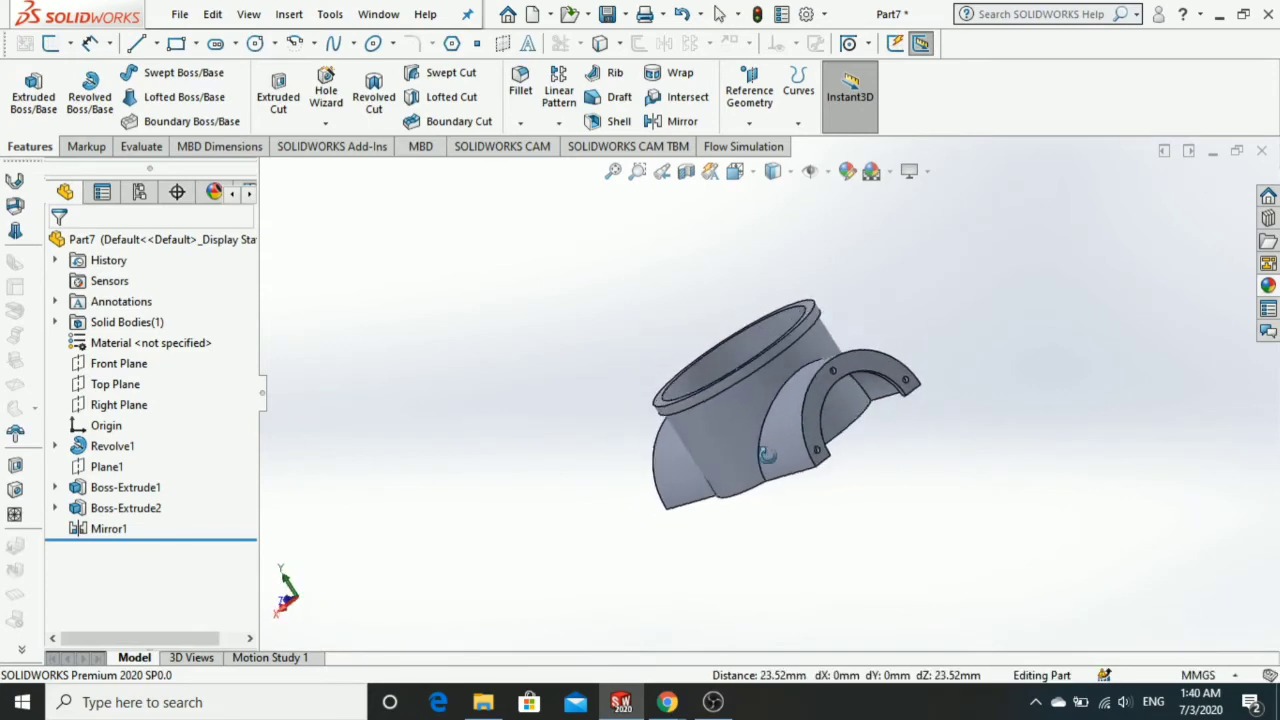
{"action": "scroll", "coordinate": [756, 368], "scroll_direction": "down", "scroll_amount": 2}
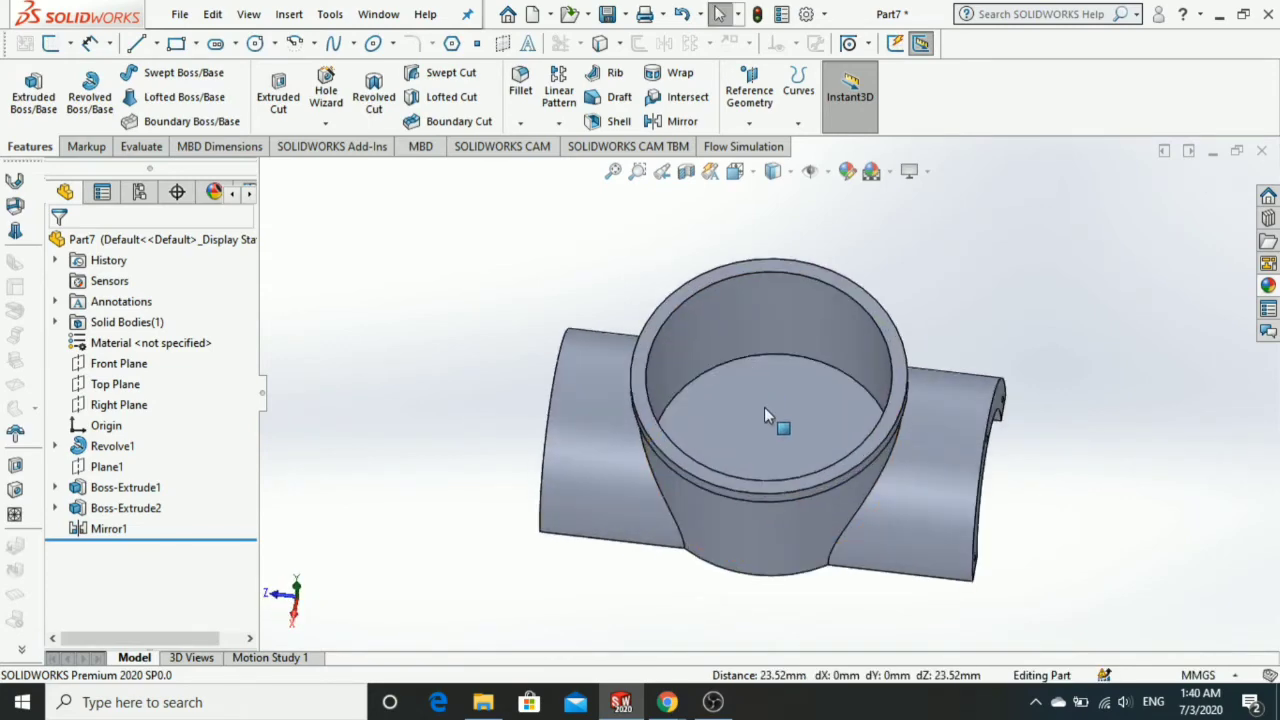
{"action": "left_click", "coordinate": [764, 414]}
{"action": "left_click", "coordinate": [851, 352]}
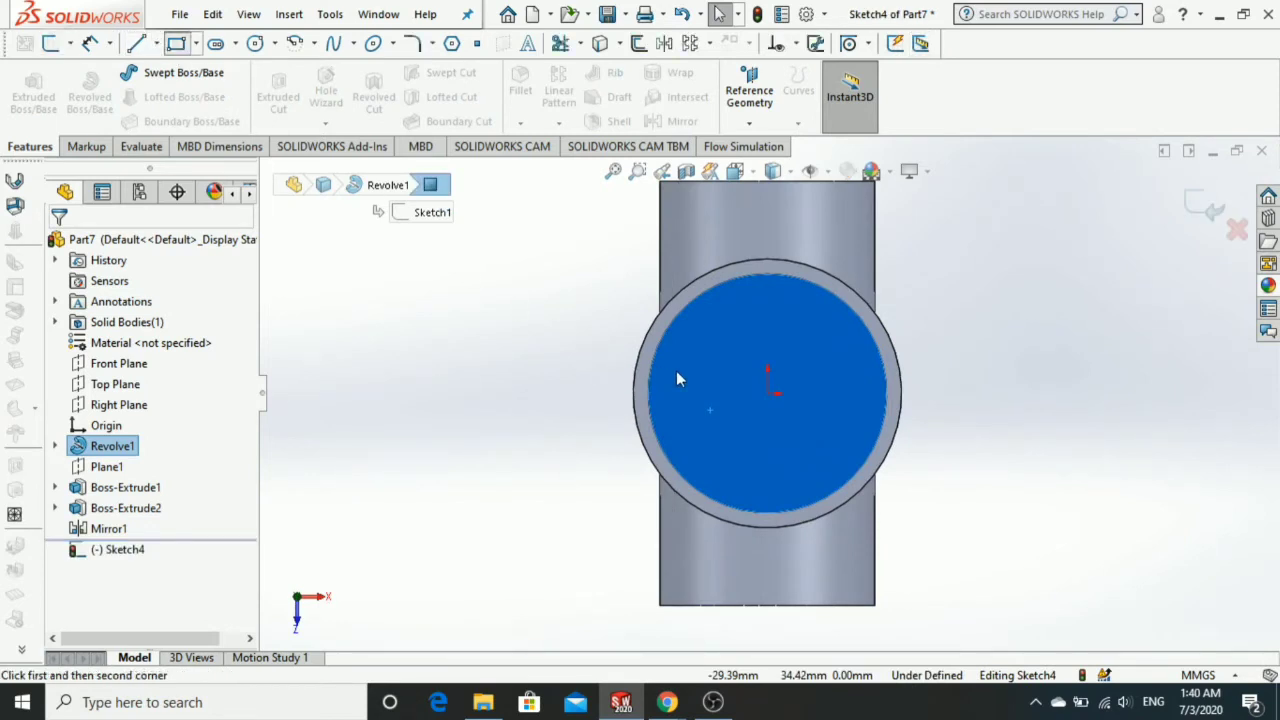
Finish the slot rectangle and dimension its width to 36 mm.
{"action": "scroll", "coordinate": [725, 390], "scroll_direction": "down", "scroll_amount": 3}
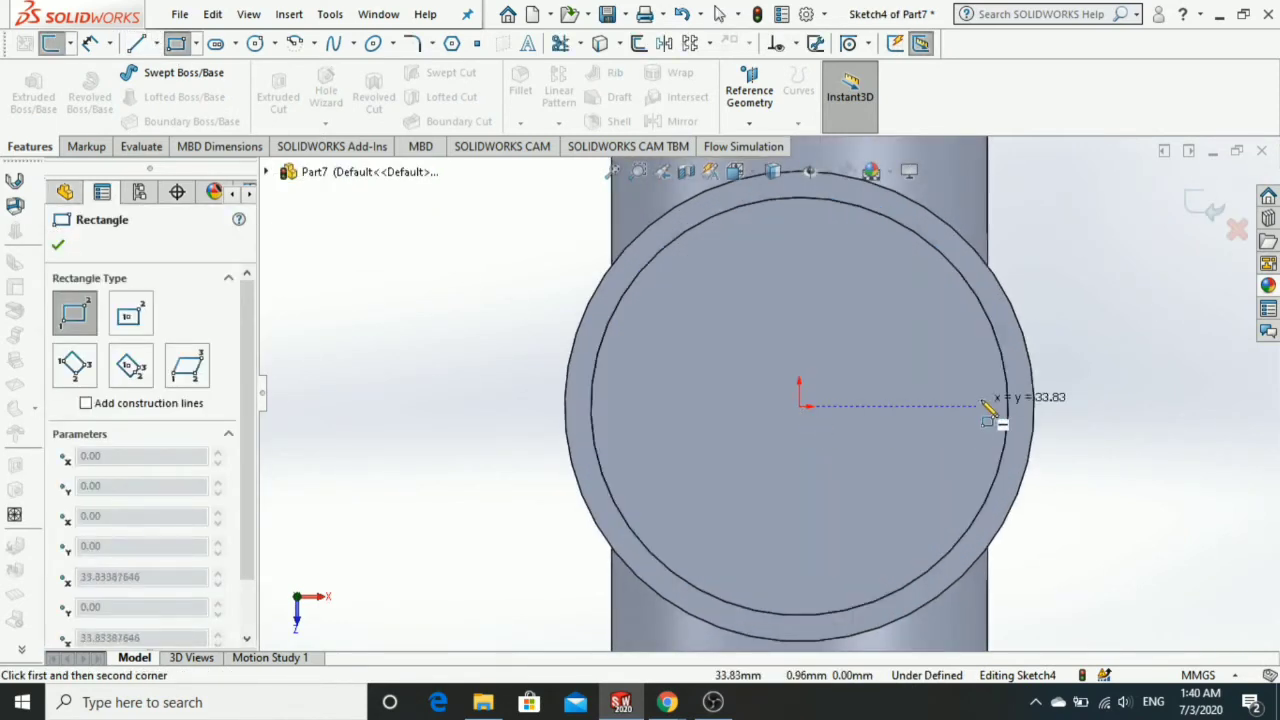
{"action": "left_click", "coordinate": [974, 384]}
{"action": "key", "text": "Escape"}
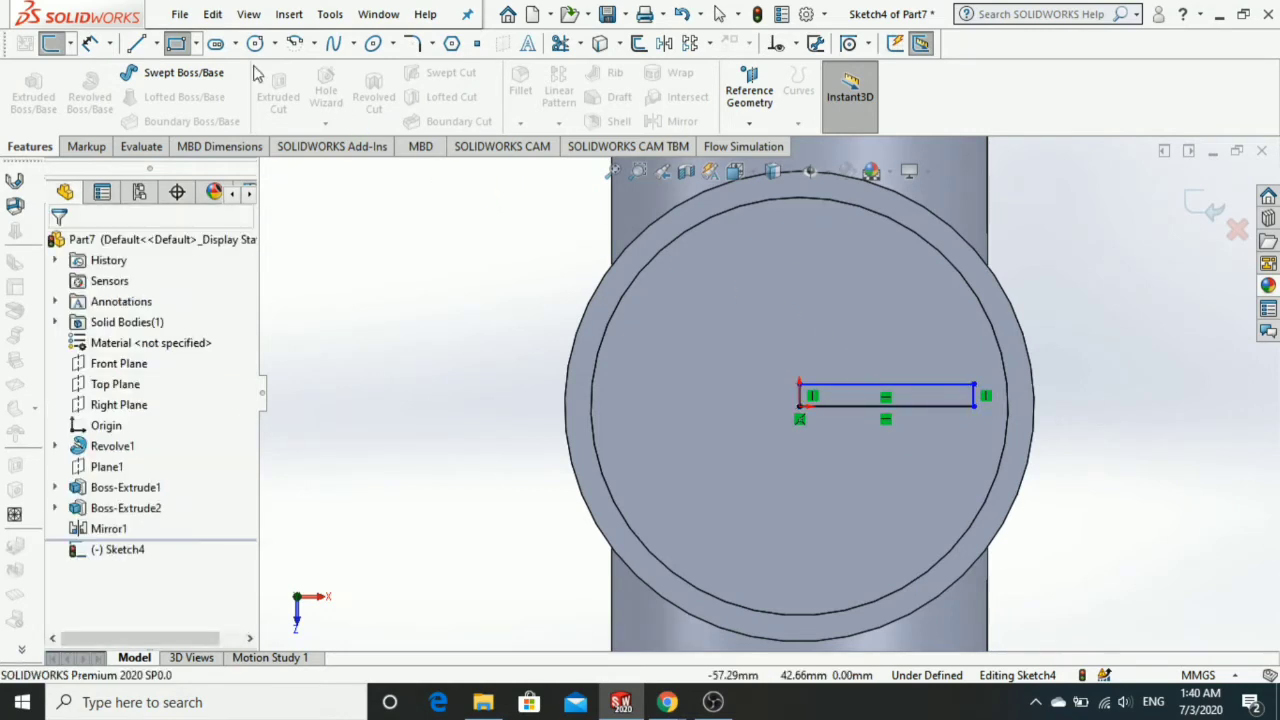
{"action": "left_click", "coordinate": [90, 45]}
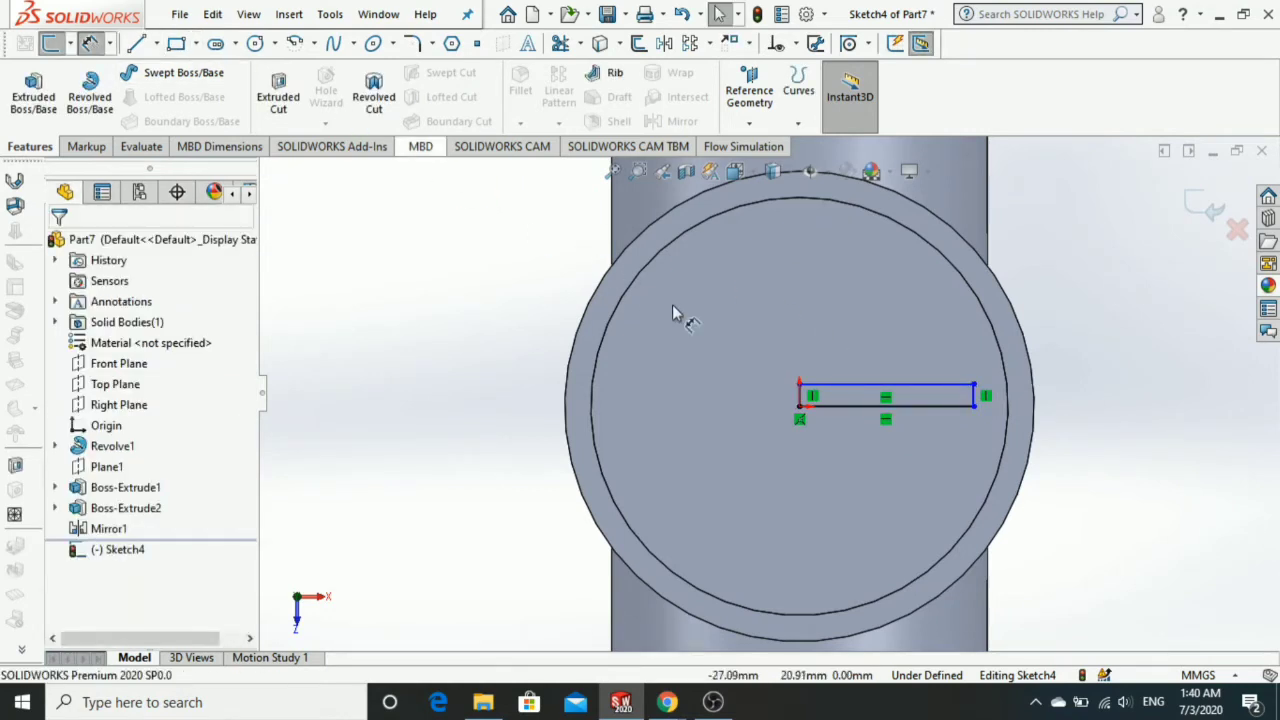
{"action": "left_click", "coordinate": [846, 386]}
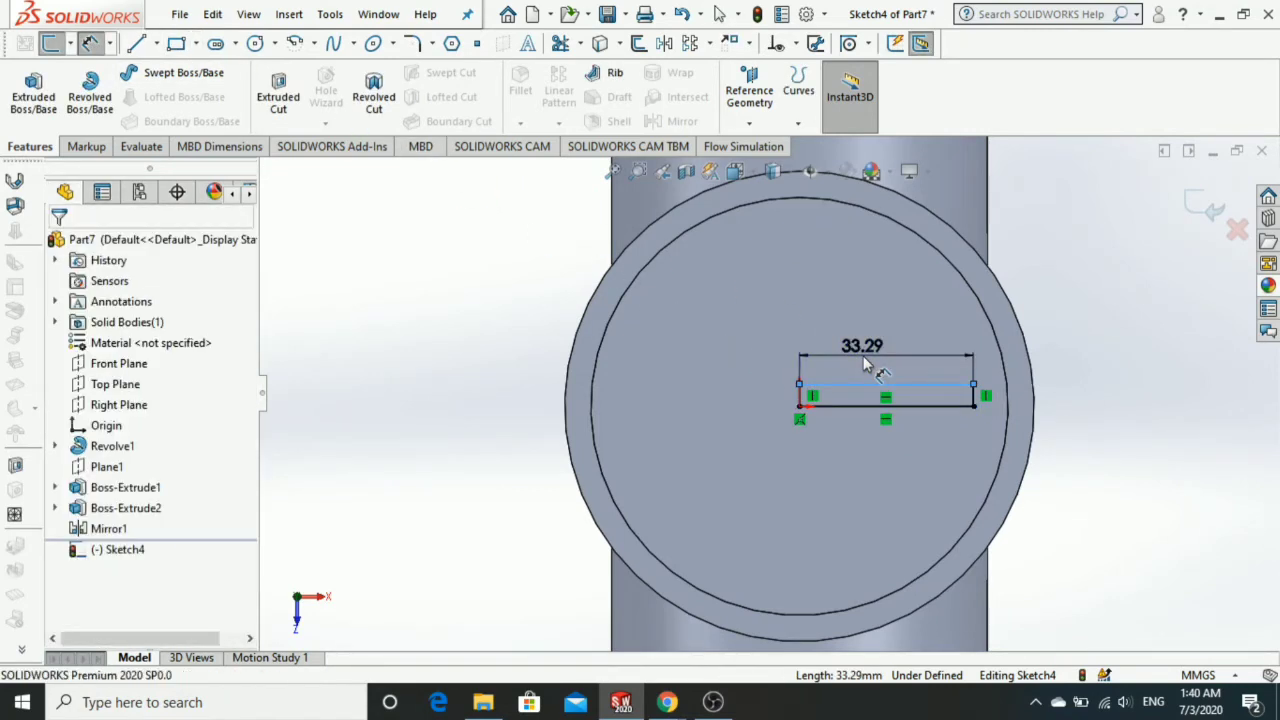
{"action": "left_click", "coordinate": [866, 365]}
{"action": "type", "text": "50"}
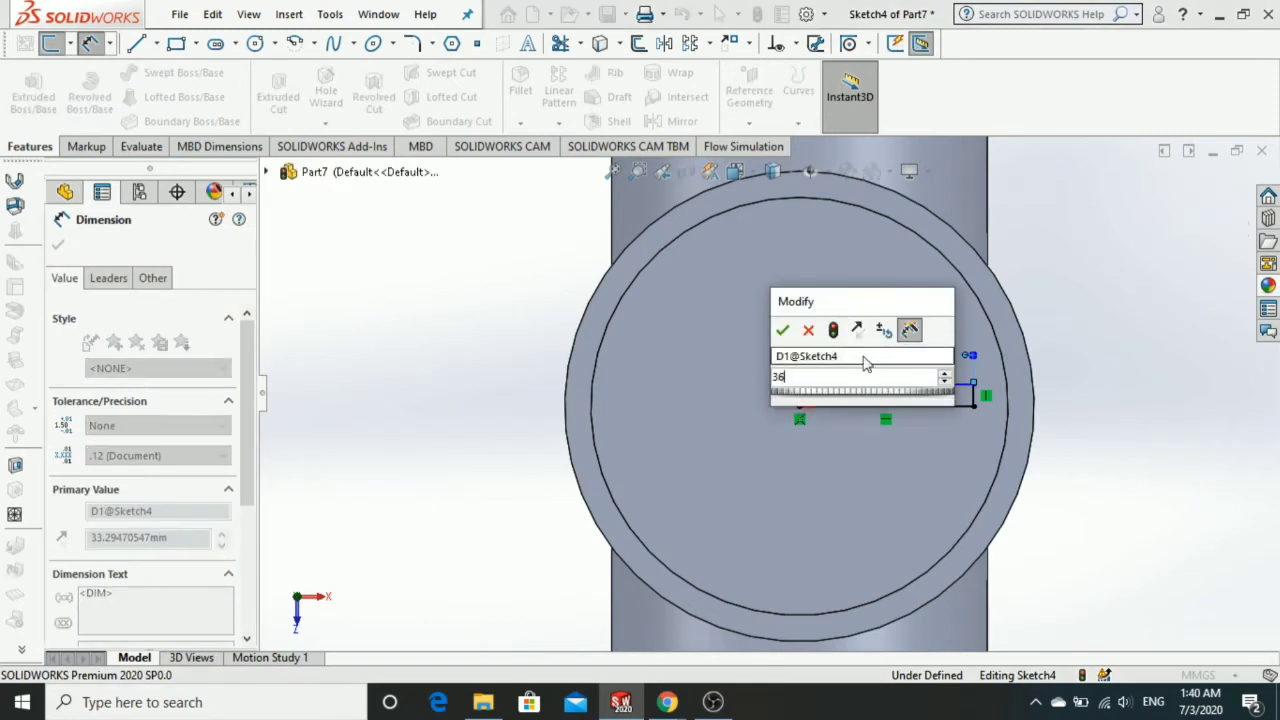
{"action": "key", "text": "Return"}
Dimension the rectangle's height to 4 mm.
{"action": "scroll", "coordinate": [826, 380], "scroll_direction": "down", "scroll_amount": 2}
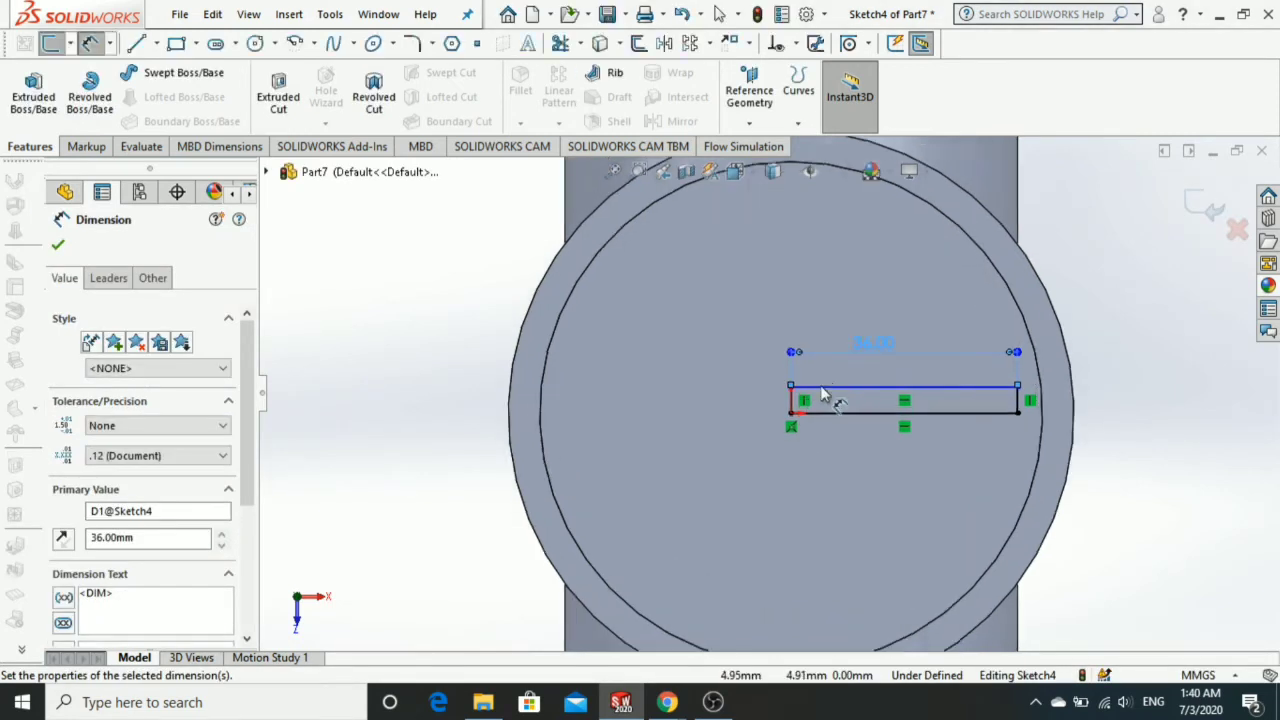
{"action": "scroll", "coordinate": [800, 405], "scroll_direction": "down", "scroll_amount": 2}
{"action": "scroll", "coordinate": [798, 405], "scroll_direction": "down", "scroll_amount": 1}
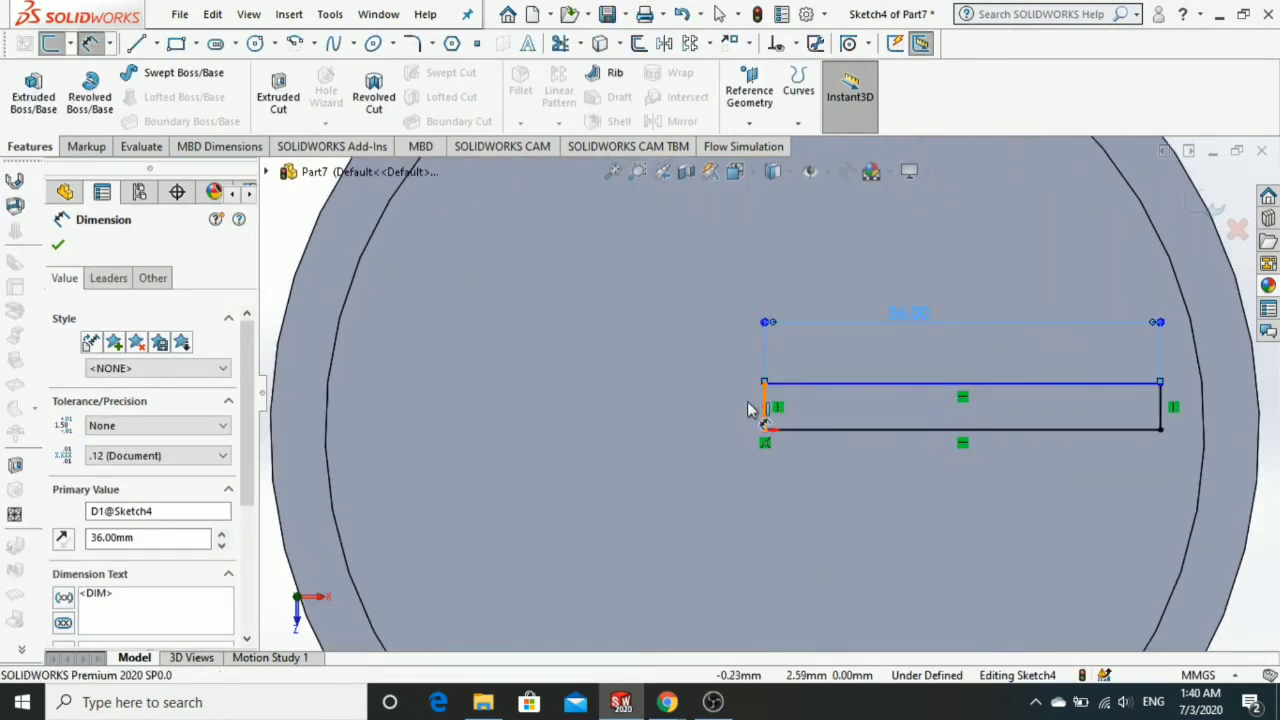
{"action": "left_click", "coordinate": [752, 410]}
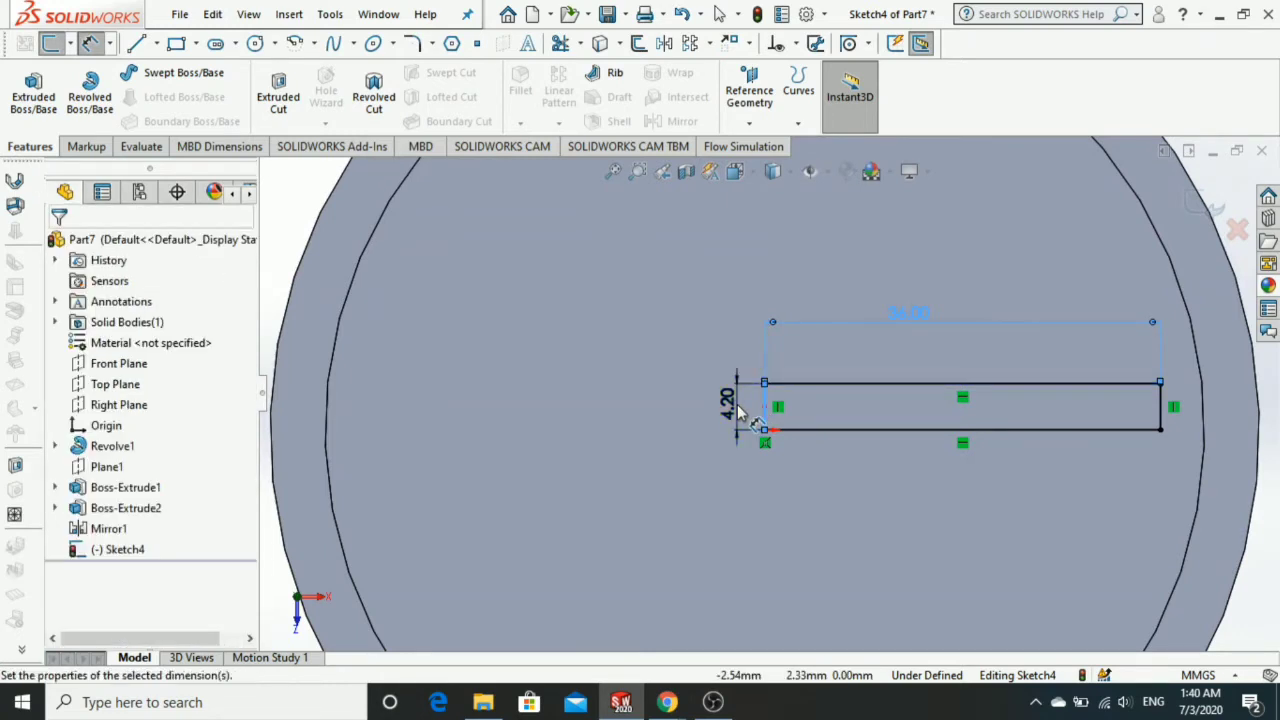
{"action": "left_click", "coordinate": [737, 404]}
{"action": "key", "text": "Return"}
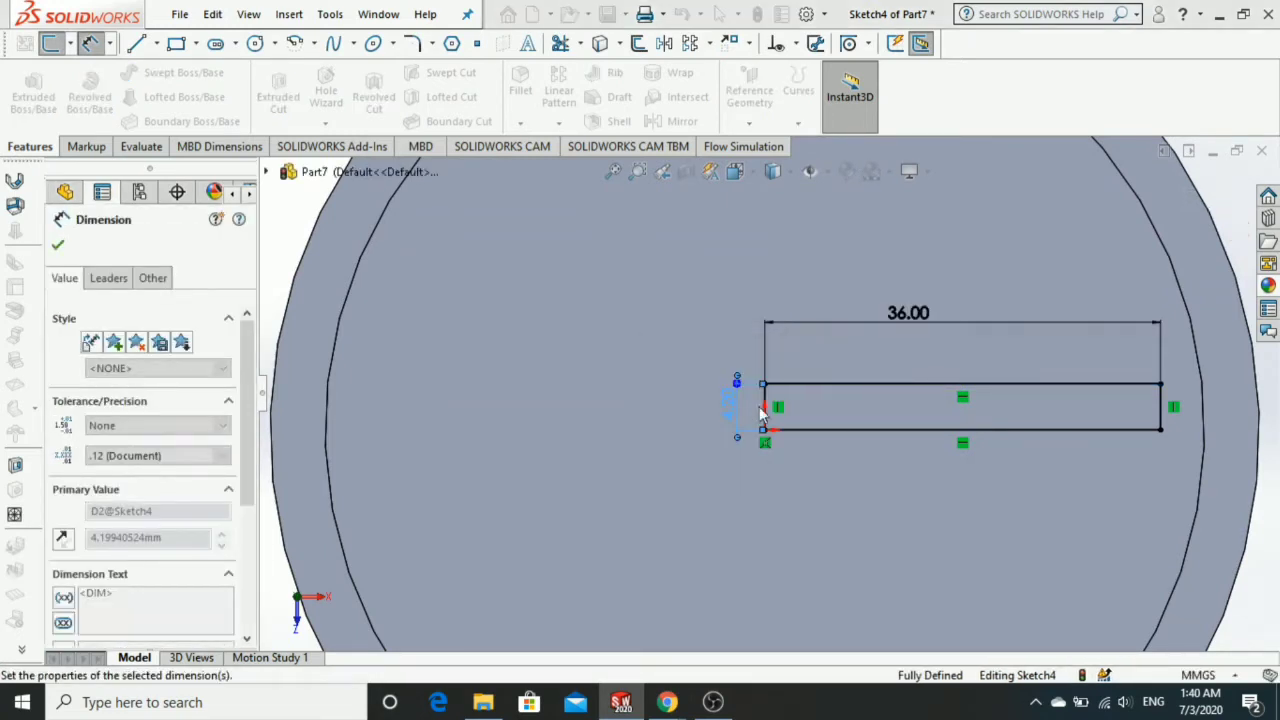
Close Sketch4 and select the cup's base face in an angled view.
{"action": "key", "text": "z"}
{"action": "key", "text": "z"}
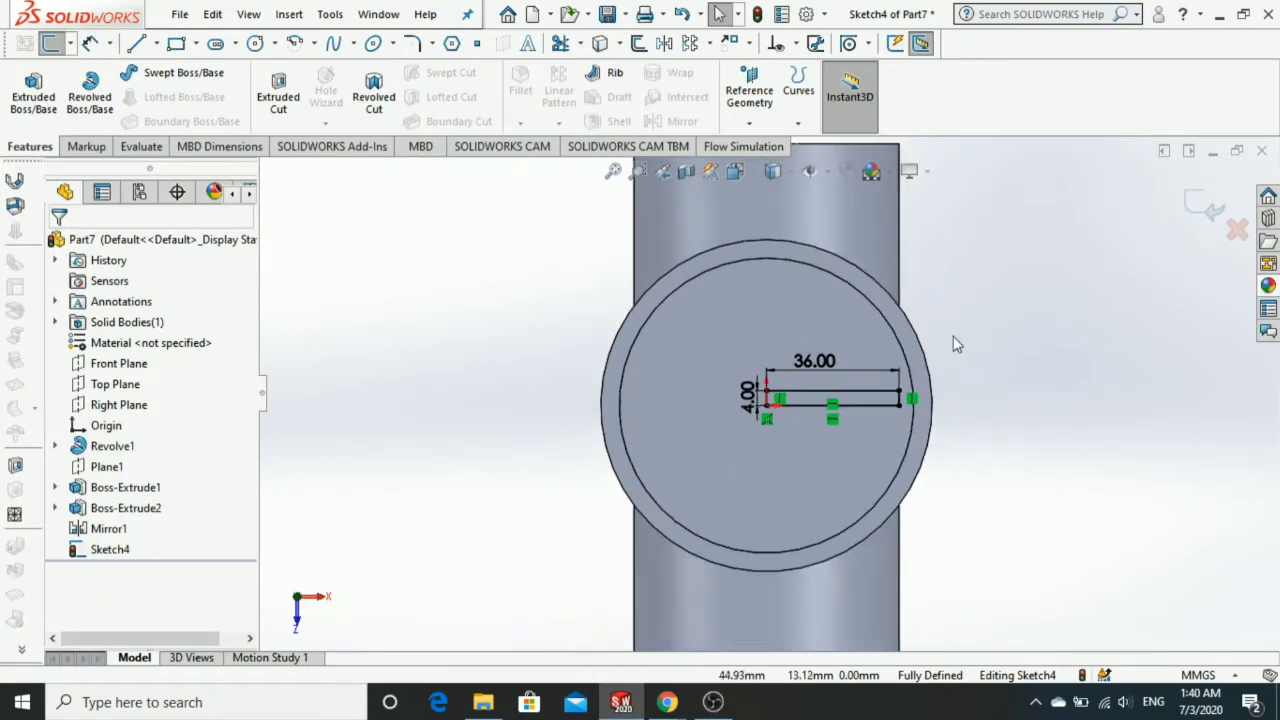
{"action": "double_click", "coordinate": [843, 367]}
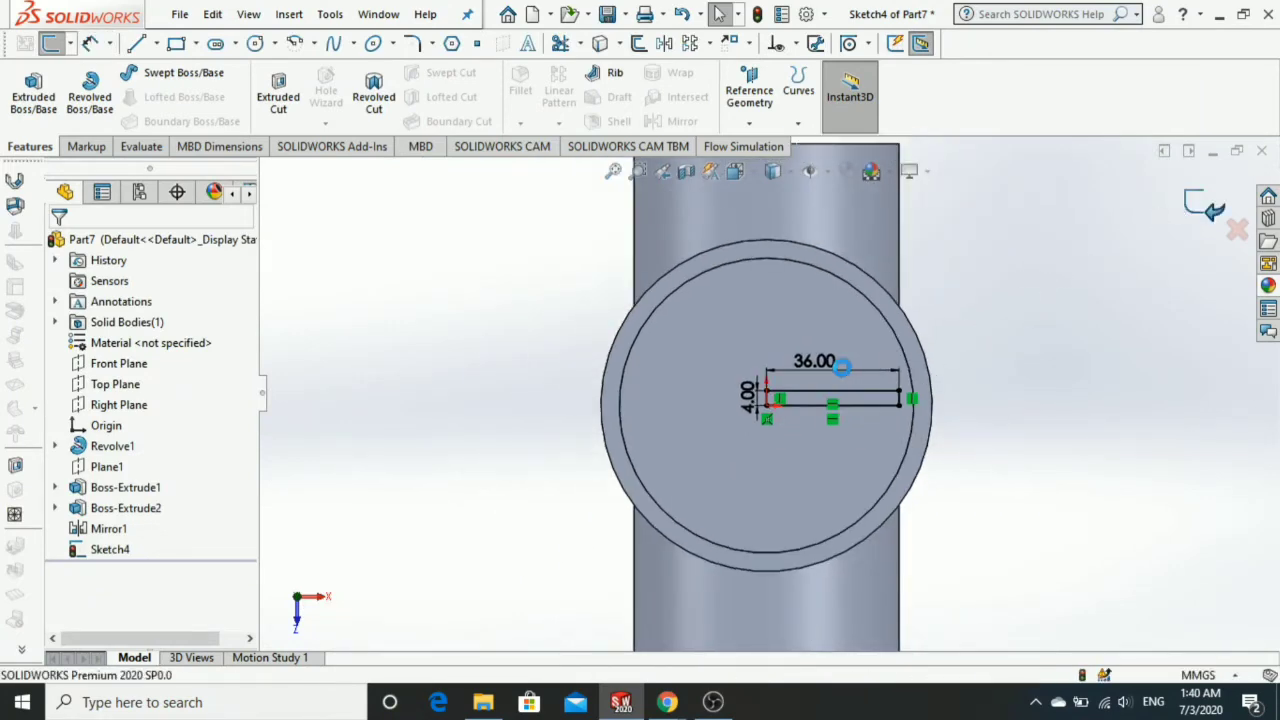
{"action": "key", "text": "ctrl+b"}
{"action": "mouse_move", "coordinate": [847, 403]}
{"action": "middle_mouse_down"}
{"action": "mouse_move", "coordinate": [742, 385]}
{"action": "mouse_move", "coordinate": [825, 340]}
{"action": "middle_mouse_up"}
{"action": "left_click", "coordinate": [825, 340]}
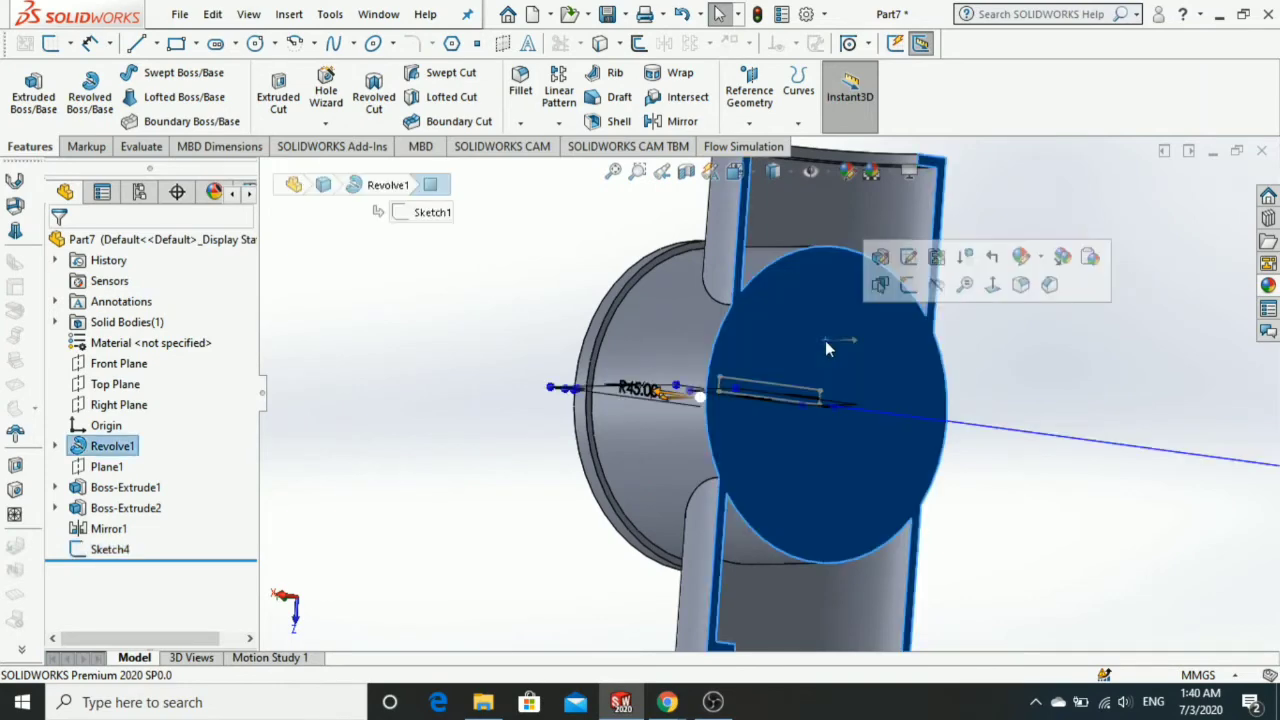
Sketch a corner rectangle on the base face, viewed normal to it.
{"action": "left_click", "coordinate": [900, 286]}
{"action": "left_click", "coordinate": [430, 184]}
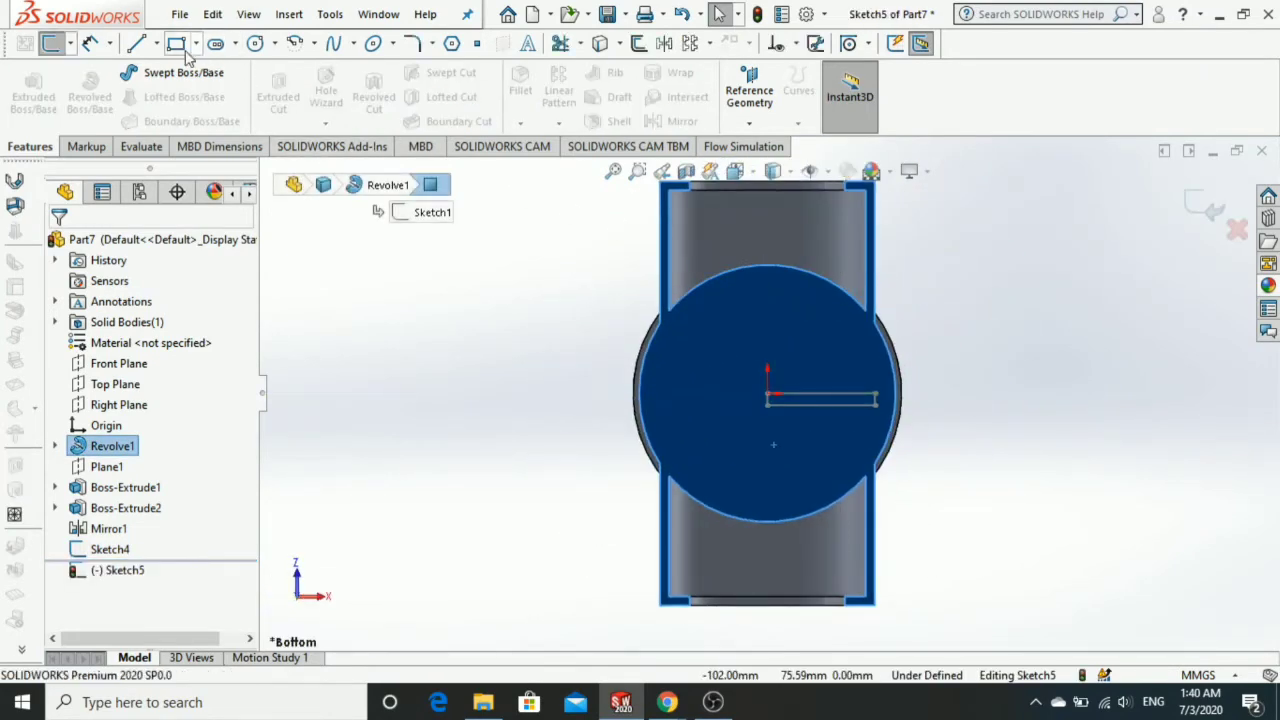
{"action": "key", "text": "r"}
{"action": "scroll", "coordinate": [772, 410], "scroll_direction": "down", "scroll_amount": 2}
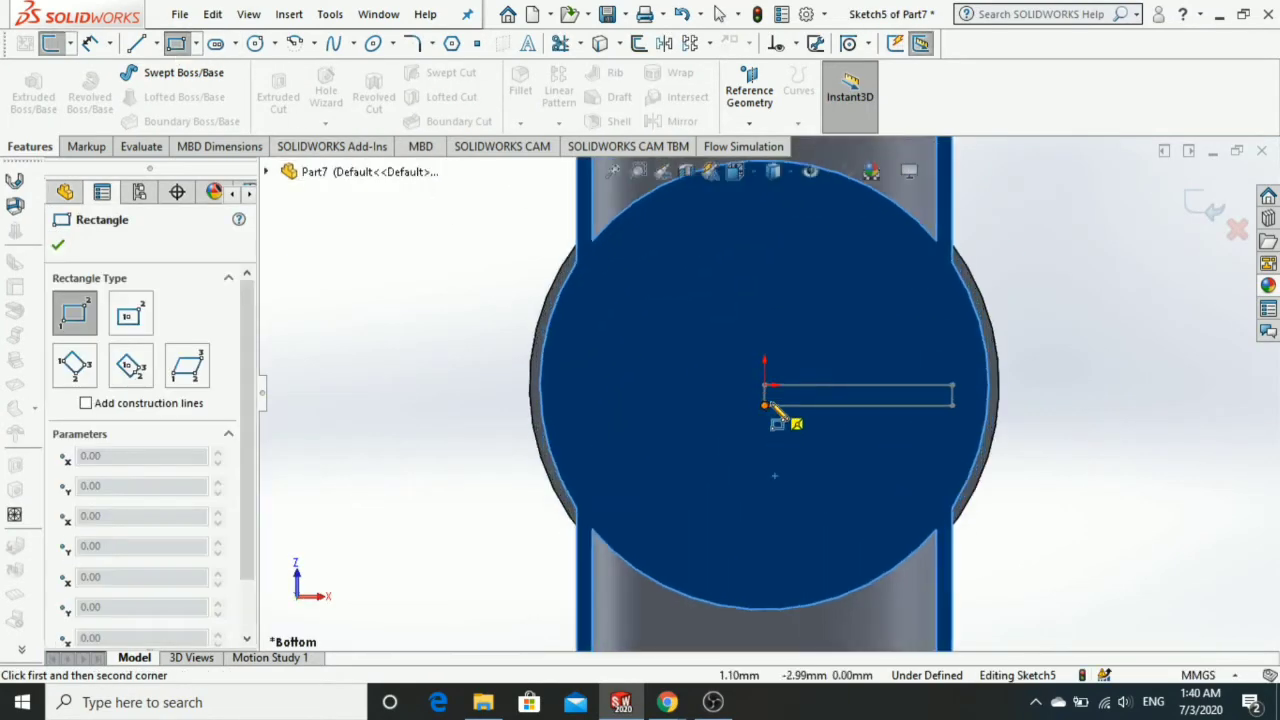
{"action": "scroll", "coordinate": [770, 408], "scroll_direction": "down", "scroll_amount": 1}
{"action": "left_click", "coordinate": [763, 407]}
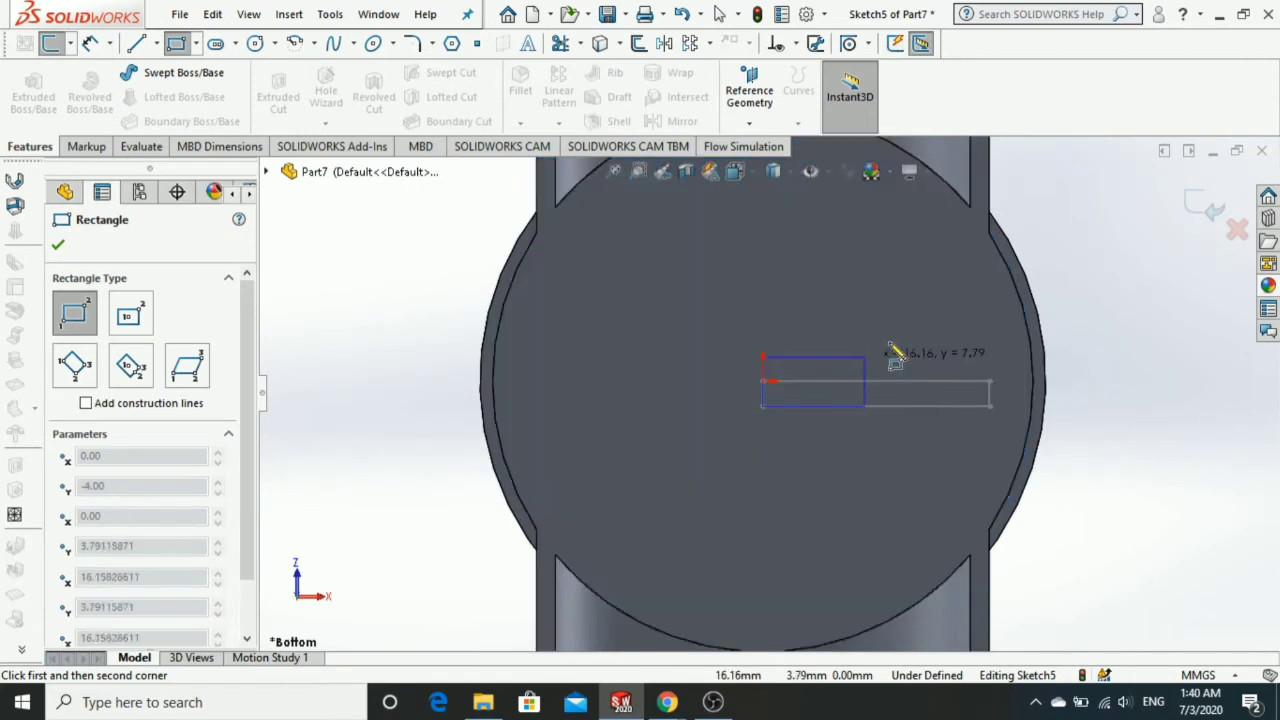
{"action": "left_click", "coordinate": [991, 313]}
{"action": "key", "text": "Escape"}
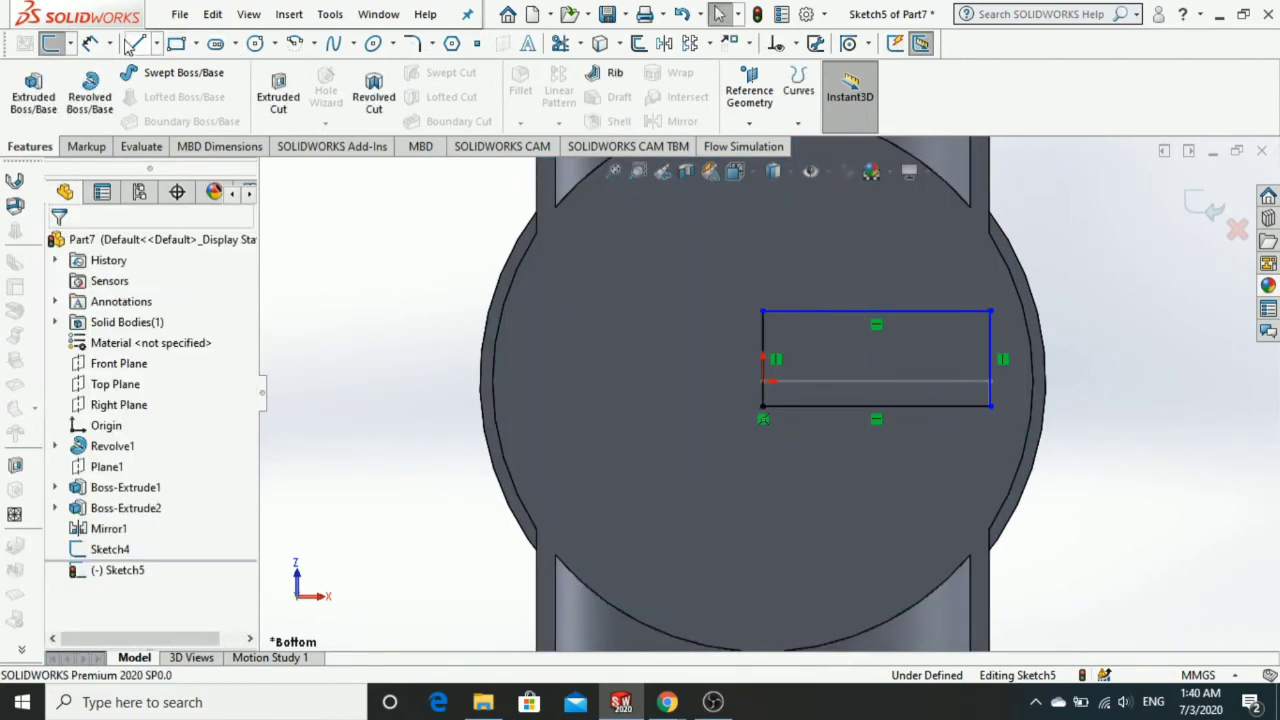
Dimension the rectangle to 36 mm by 6.5 mm and close Sketch5.
{"action": "left_click", "coordinate": [91, 44]}
{"action": "left_click", "coordinate": [911, 312]}
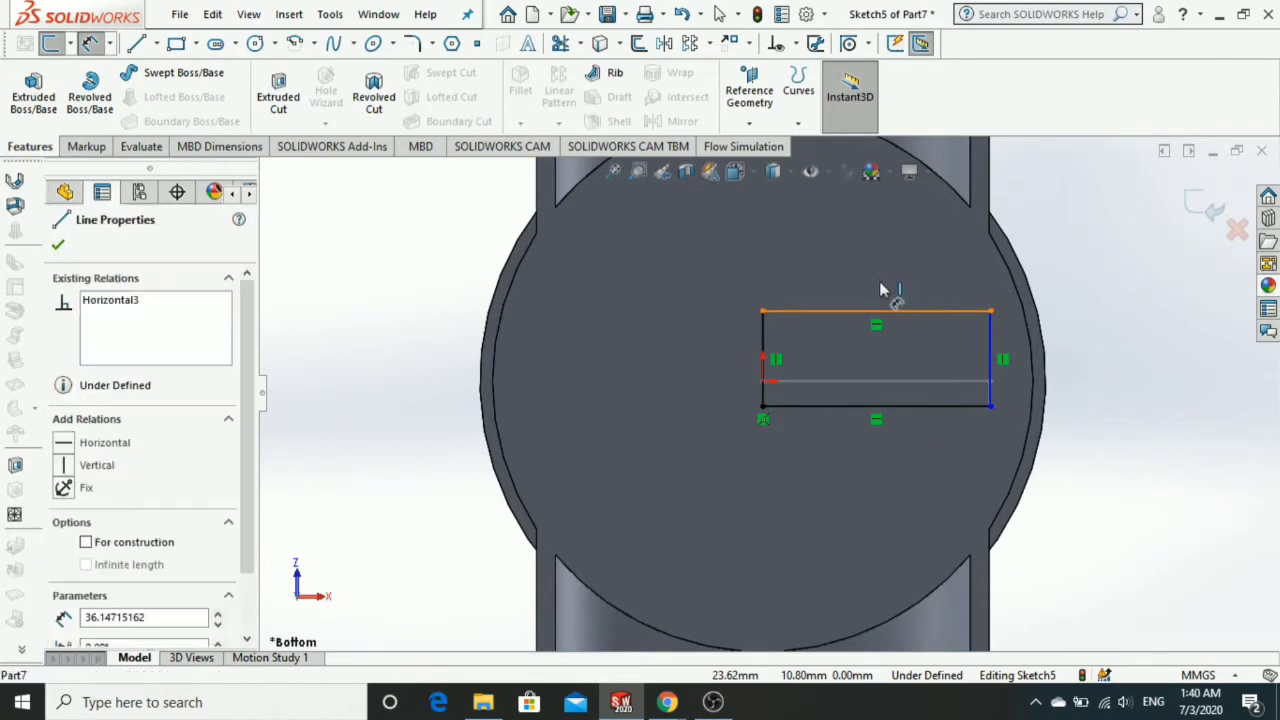
{"action": "left_click", "coordinate": [875, 283]}
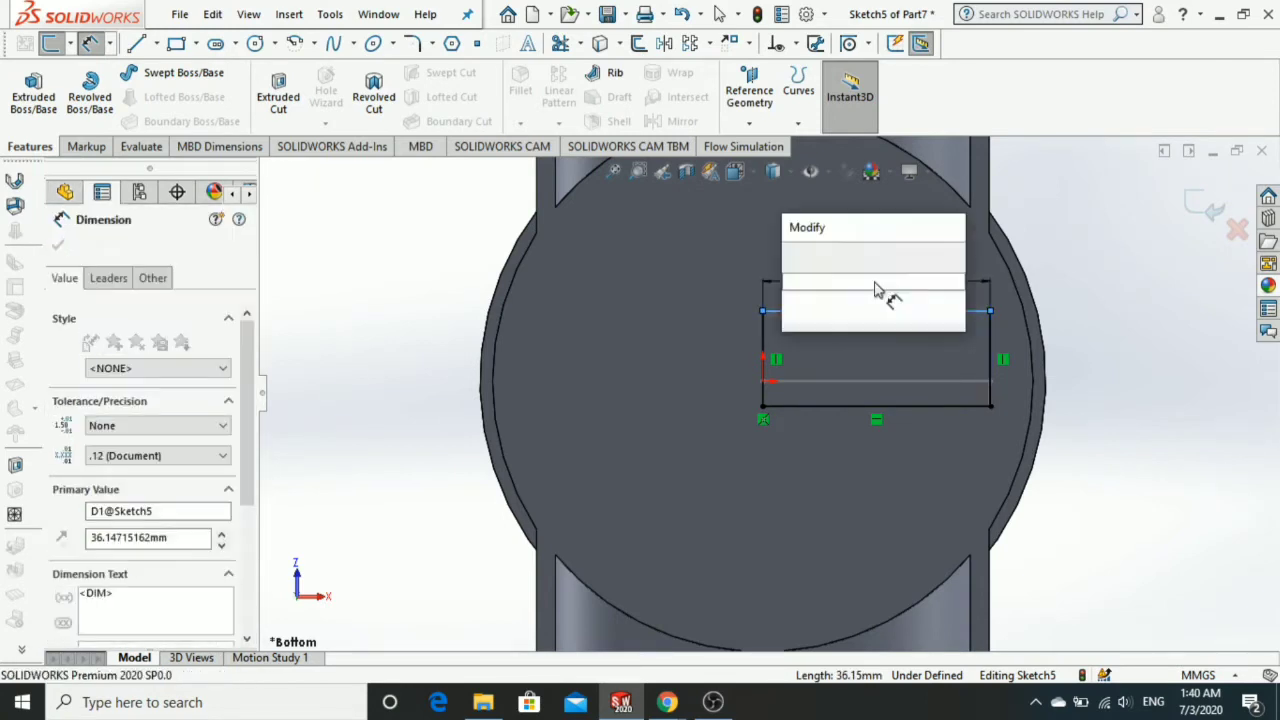
{"action": "type", "text": "36"}
{"action": "key", "text": "Return"}
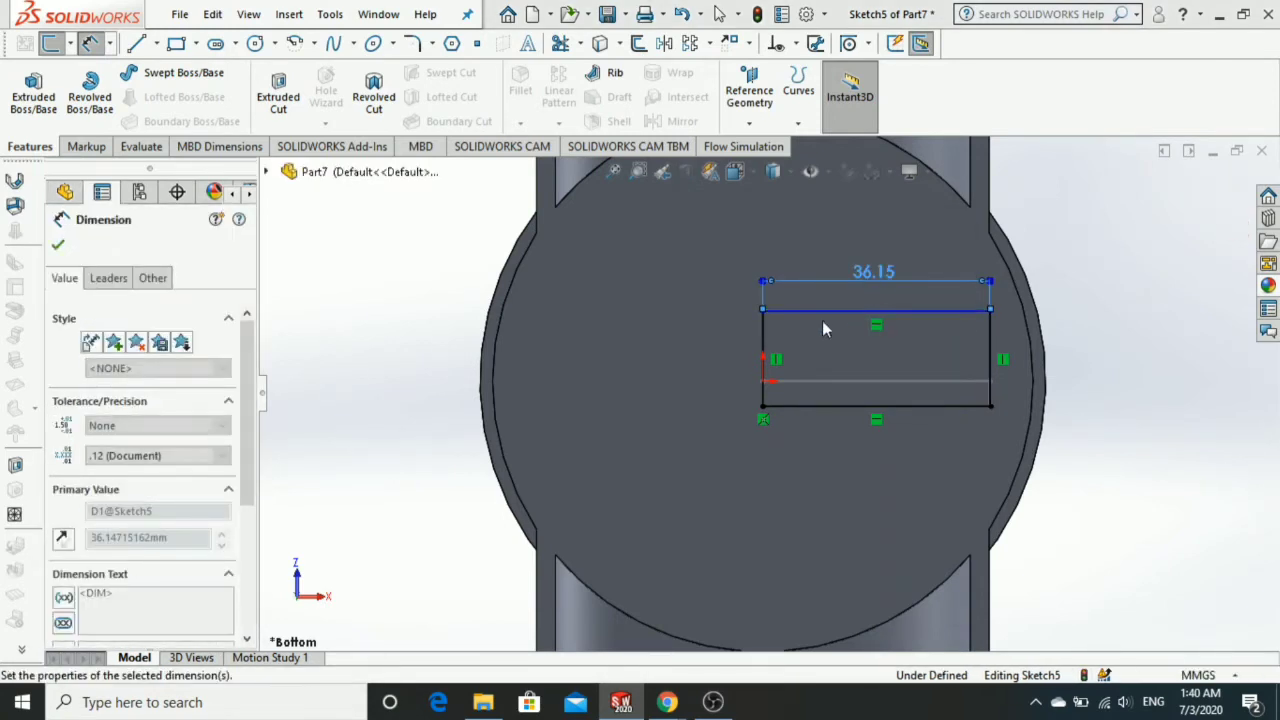
{"action": "left_click", "coordinate": [755, 336]}
{"action": "left_click", "coordinate": [738, 340]}
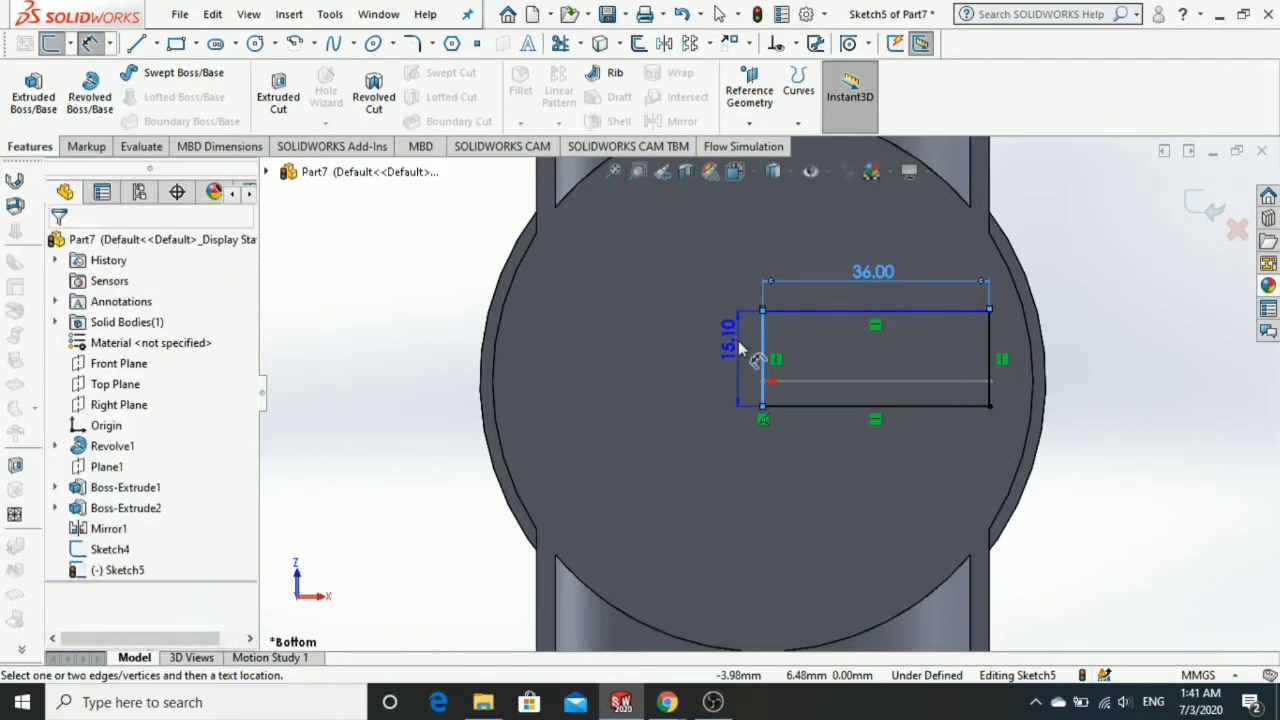
{"action": "left_click", "coordinate": [736, 340]}
{"action": "type", "text": "6.5"}
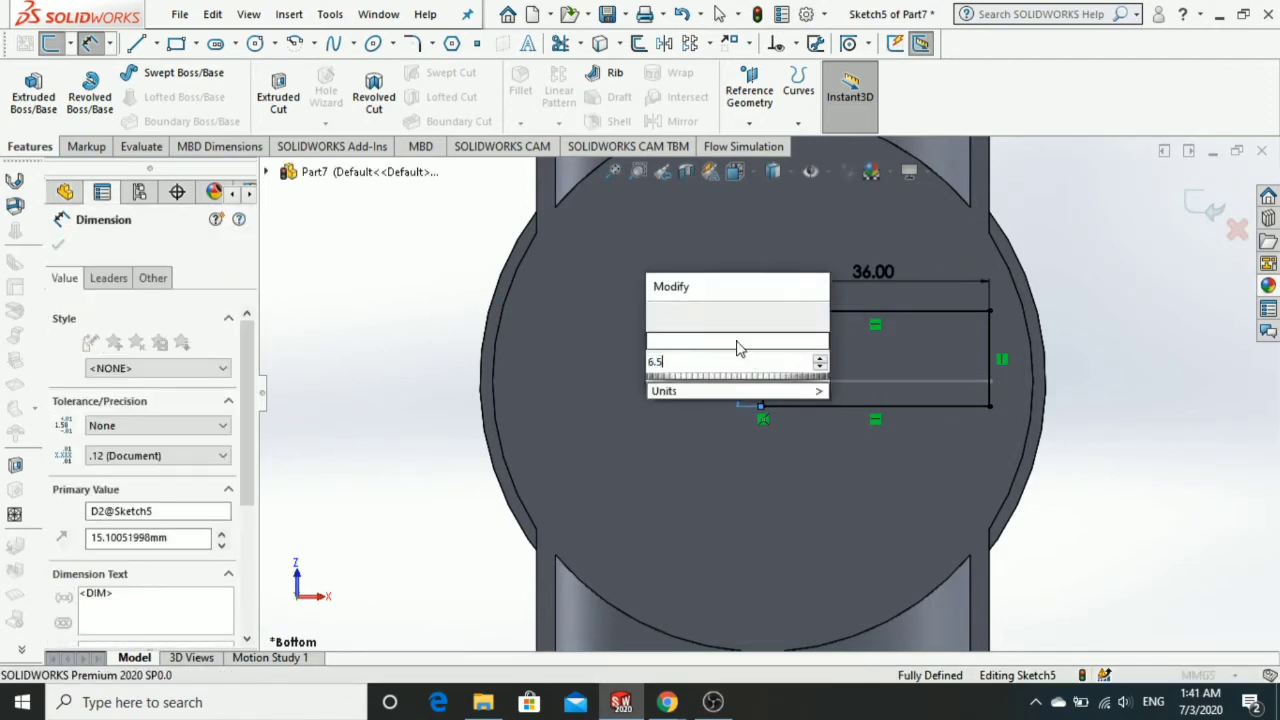
{"action": "key", "text": "Return"}
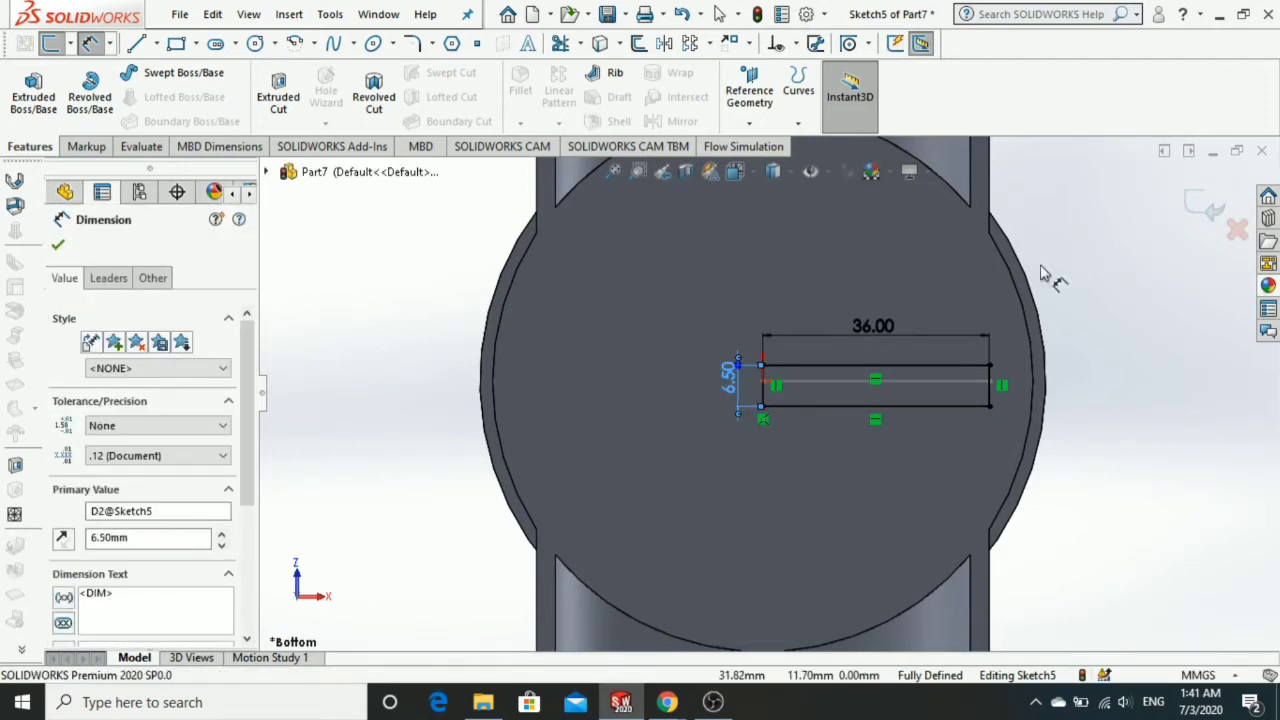
{"action": "left_click", "coordinate": [1045, 282]}
{"action": "key", "text": "ctrl+b"}
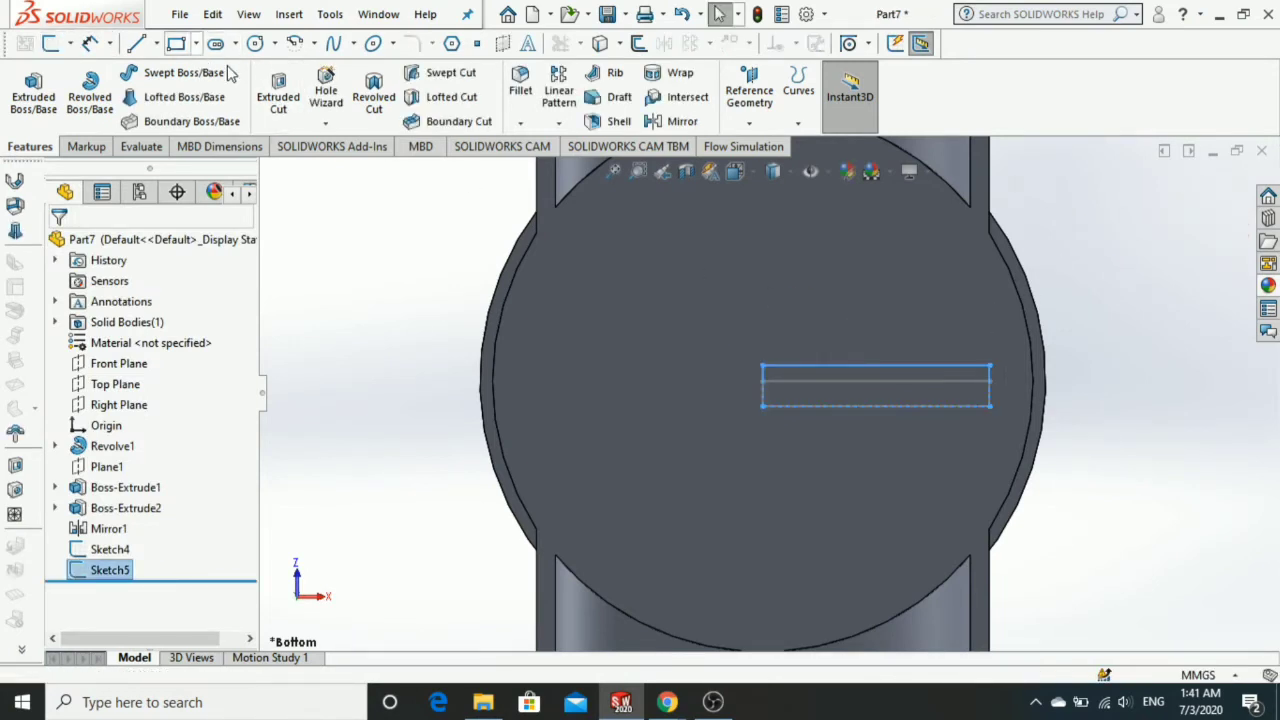
Create Cut-Loft1 between the Sketch5 and Sketch4 rectangles.
{"action": "left_click", "coordinate": [809, 383]}
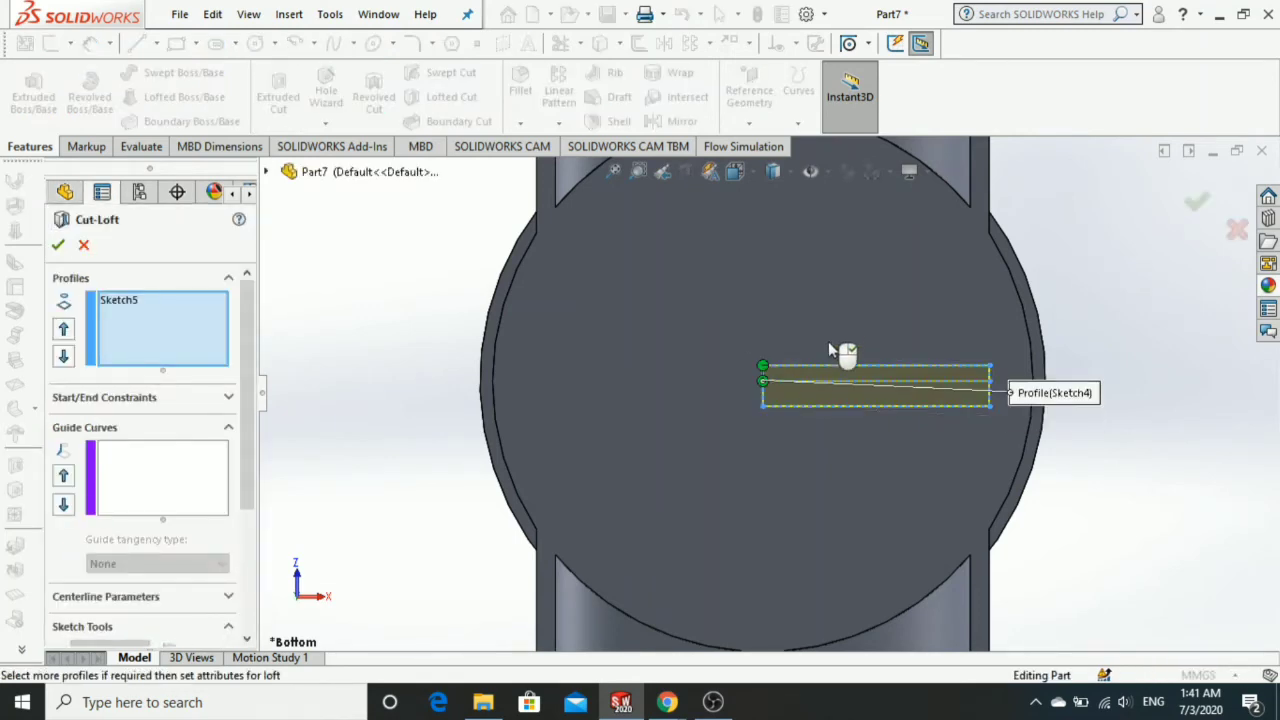
{"action": "middle_click_drag", "start_coordinate": [828, 341], "coordinate": [862, 377]}
{"action": "scroll", "coordinate": [840, 366], "scroll_direction": "down", "scroll_amount": 3}
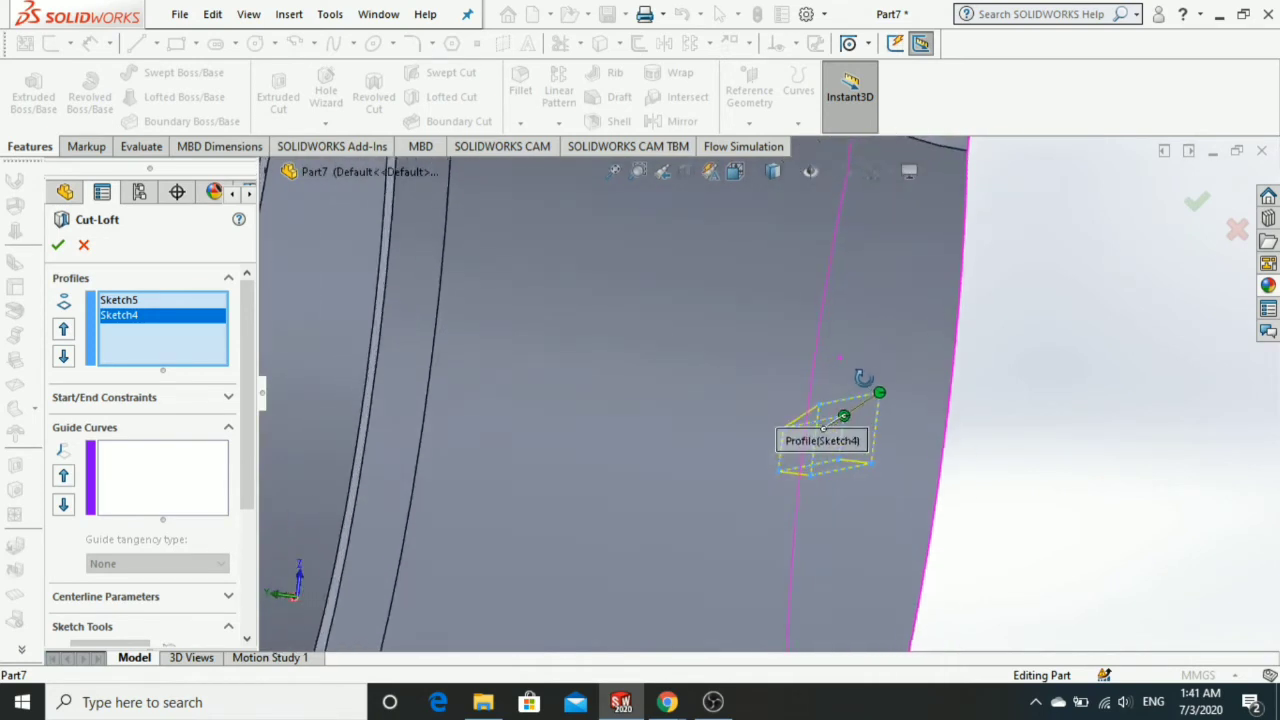
{"action": "scroll", "coordinate": [873, 474], "scroll_direction": "down", "scroll_amount": 2}
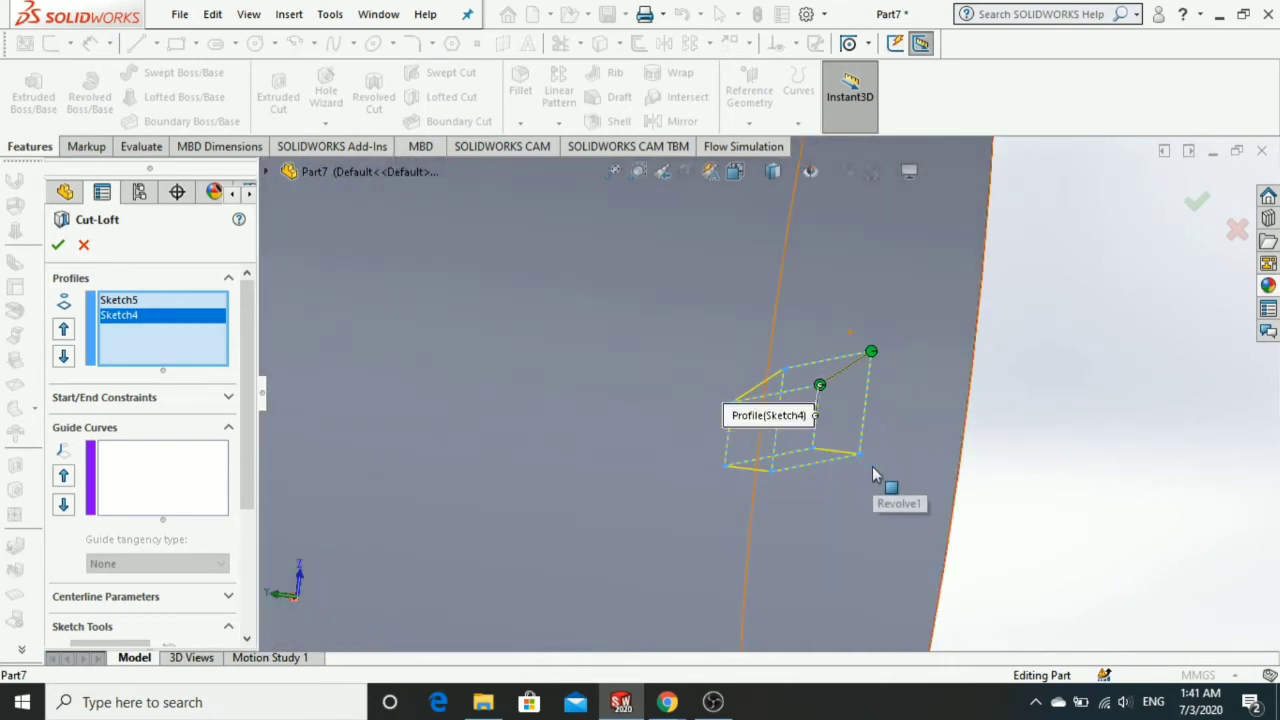
{"action": "left_click", "coordinate": [1196, 204]}
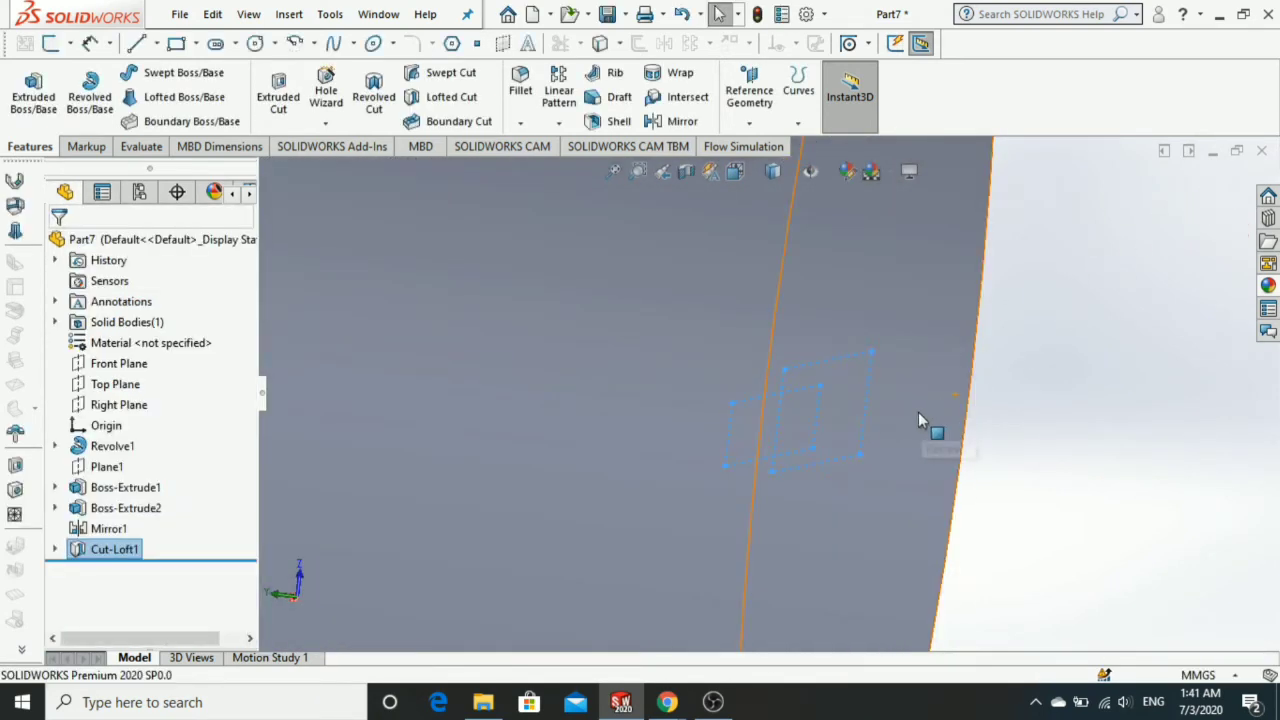
Orbit and zoom around the base to inspect the tapered slot, selecting its flat face.
{"action": "scroll", "coordinate": [686, 357], "scroll_direction": "up", "scroll_amount": 3}
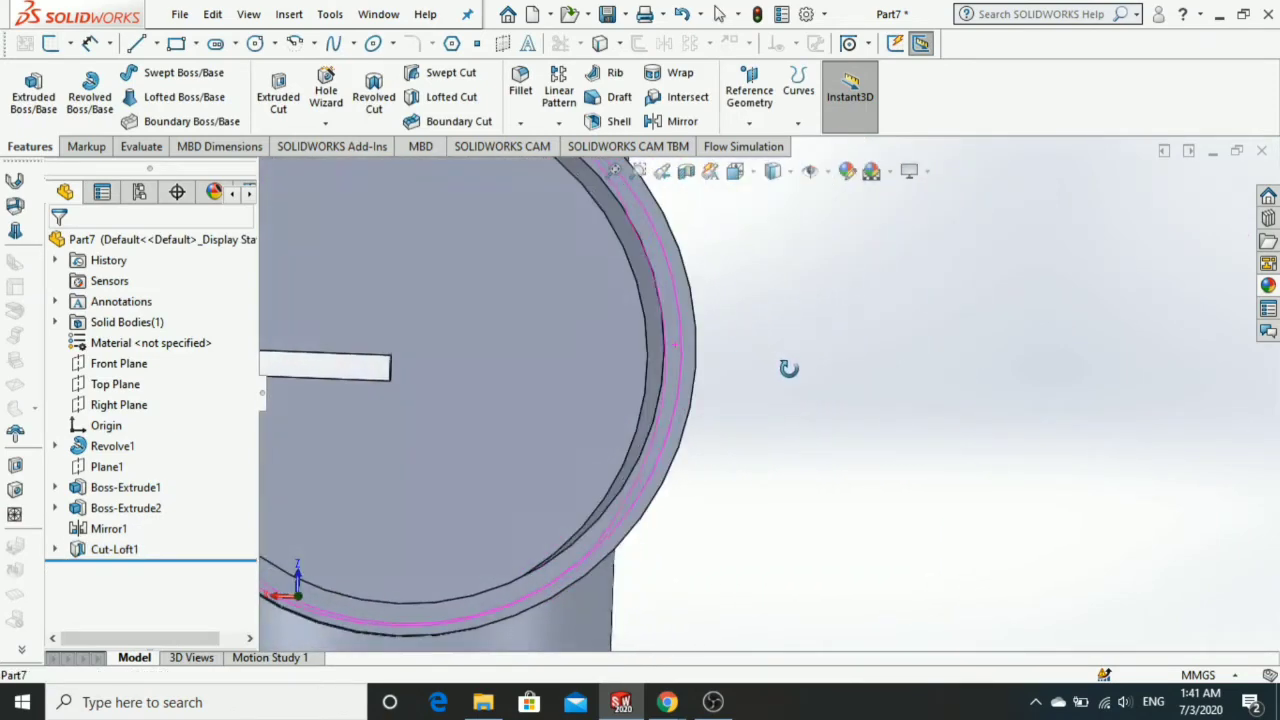
{"action": "mouse_move", "coordinate": [694, 346]}
{"action": "middle_mouse_down"}
{"action": "mouse_move", "coordinate": [698, 287]}
{"action": "mouse_move", "coordinate": [614, 271]}
{"action": "middle_mouse_up"}
{"action": "scroll", "coordinate": [1018, 494], "scroll_direction": "down", "scroll_amount": 3}
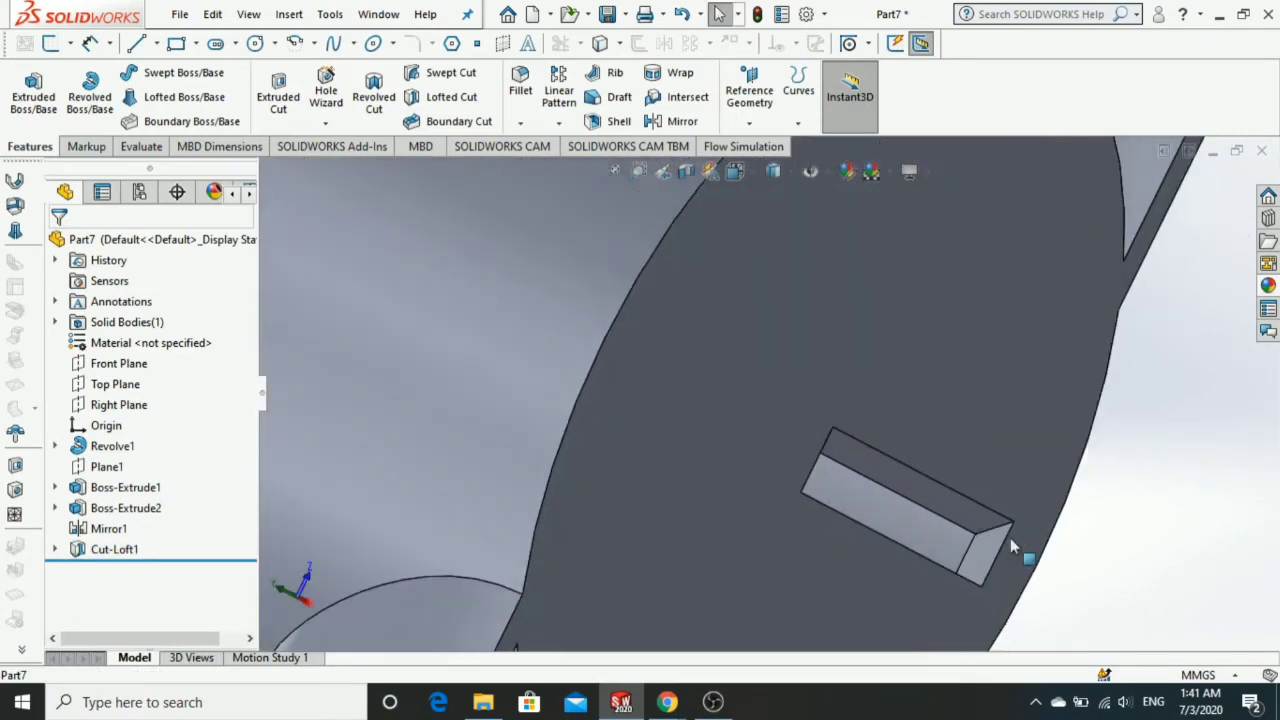
{"action": "scroll", "coordinate": [967, 536], "scroll_direction": "down", "scroll_amount": 2}
{"action": "middle_click_drag", "start_coordinate": [967, 536], "coordinate": [821, 482]}
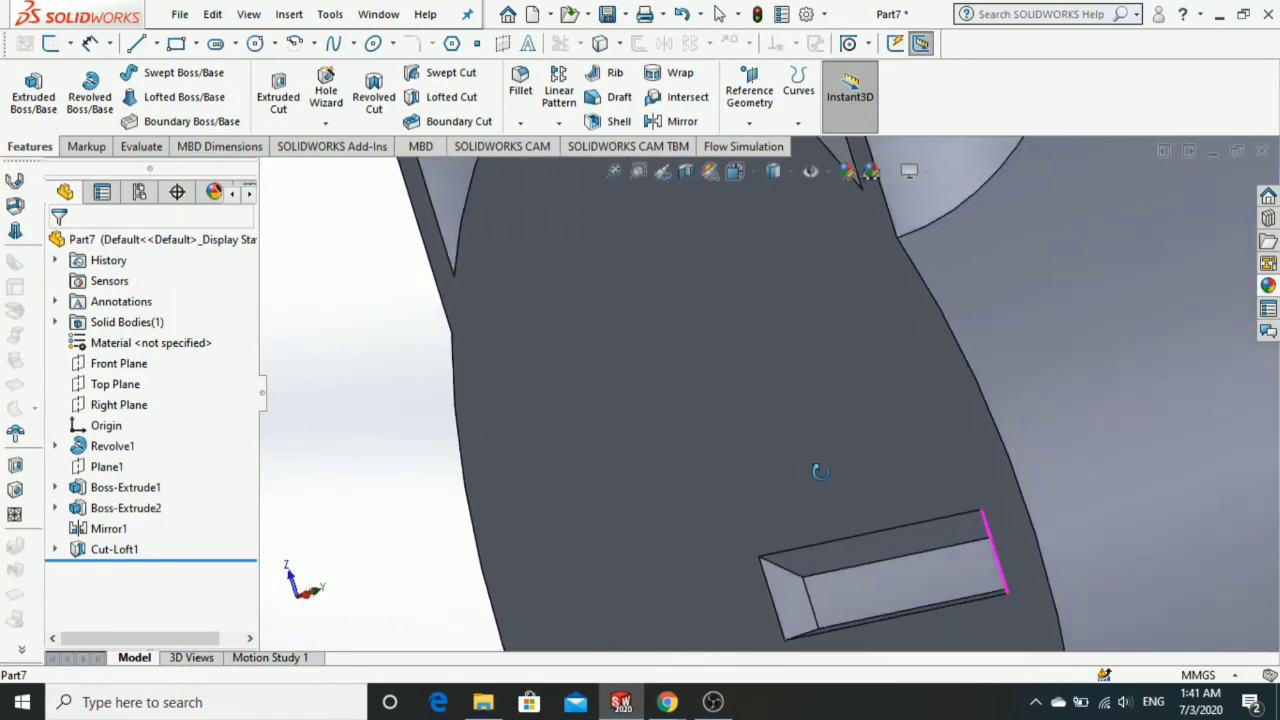
{"action": "scroll", "coordinate": [840, 455], "scroll_direction": "up", "scroll_amount": 3}
{"action": "scroll", "coordinate": [870, 430], "scroll_direction": "up", "scroll_amount": 2}
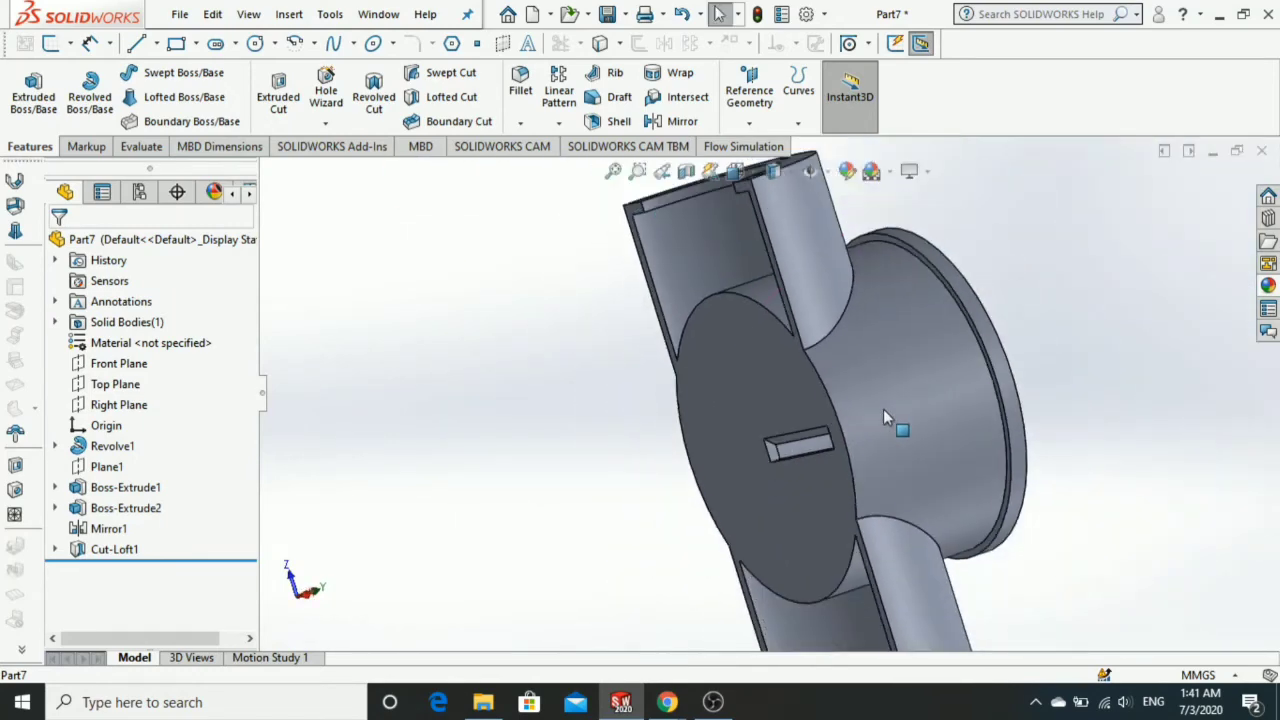
{"action": "mouse_move", "coordinate": [883, 409]}
{"action": "middle_mouse_down"}
{"action": "mouse_move", "coordinate": [703, 409]}
{"action": "mouse_move", "coordinate": [994, 443]}
{"action": "mouse_move", "coordinate": [1013, 484]}
{"action": "mouse_move", "coordinate": [890, 375]}
{"action": "mouse_move", "coordinate": [860, 290]}
{"action": "mouse_move", "coordinate": [981, 409]}
{"action": "middle_mouse_up"}
{"action": "scroll", "coordinate": [1000, 440], "scroll_direction": "down", "scroll_amount": 2}
{"action": "scroll", "coordinate": [1010, 455], "scroll_direction": "down", "scroll_amount": 2}
{"action": "scroll", "coordinate": [980, 465], "scroll_direction": "down", "scroll_amount": 2}
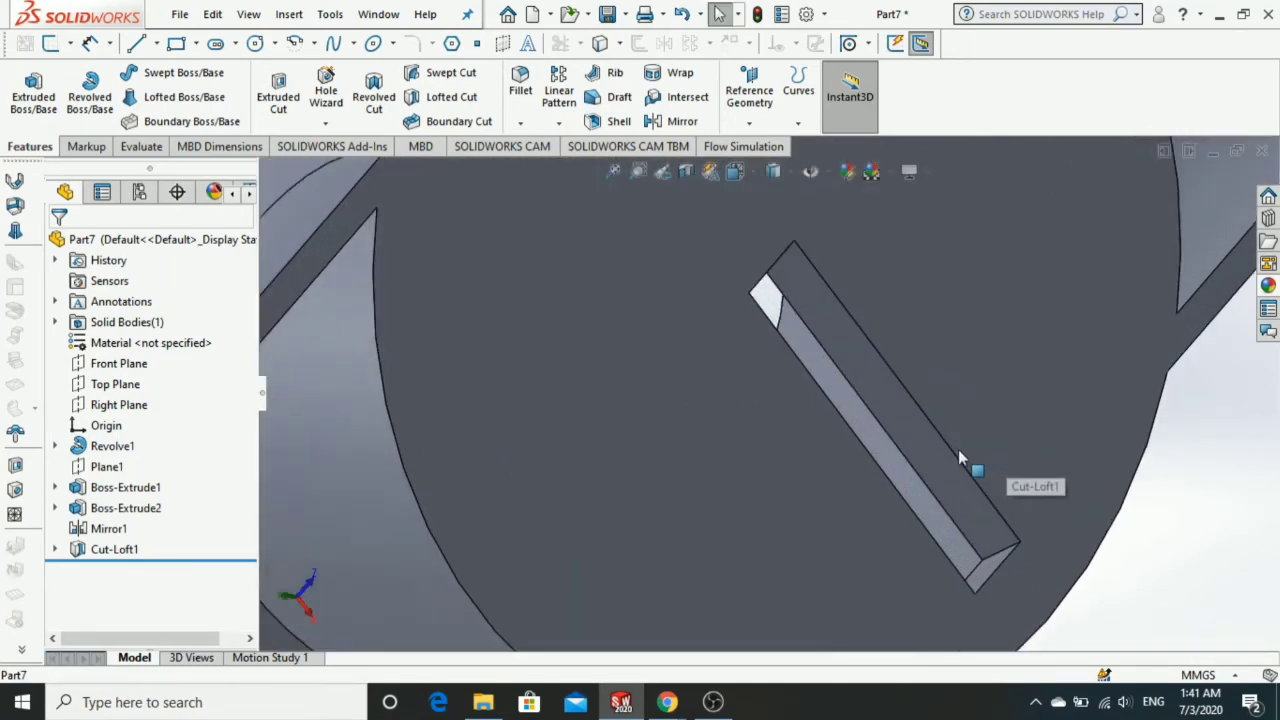
{"action": "left_click", "coordinate": [884, 406]}
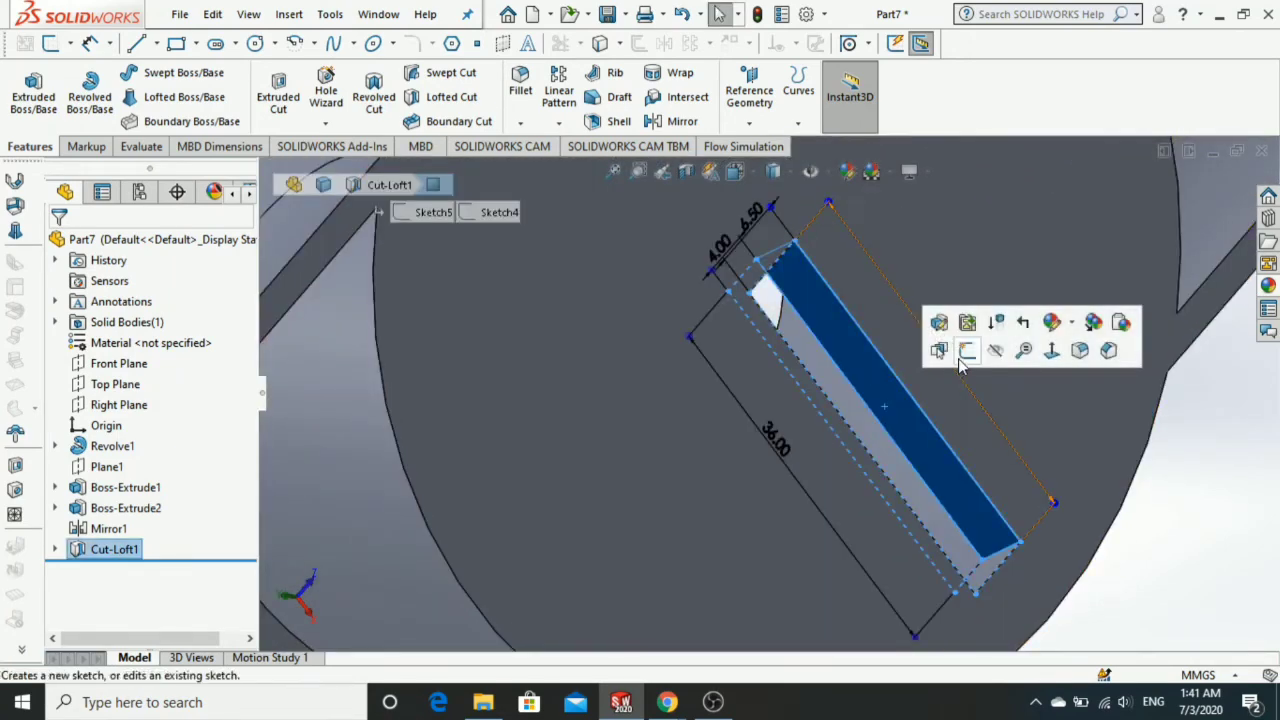
Start Sketch6 on the slot face, viewed normal to it.
{"action": "left_click", "coordinate": [957, 358]}
{"action": "left_click", "coordinate": [871, 371]}
{"action": "scroll", "coordinate": [740, 459], "scroll_direction": "down", "scroll_amount": 2}
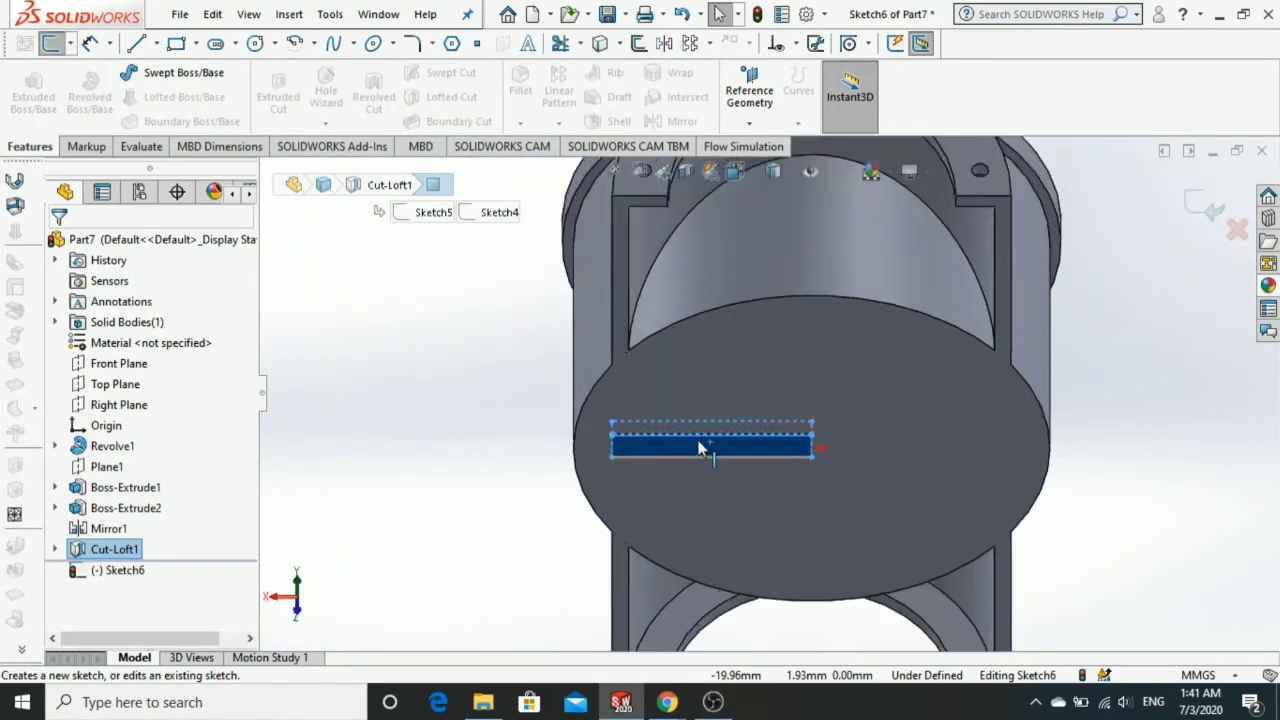
{"action": "scroll", "coordinate": [700, 450], "scroll_direction": "down", "scroll_amount": 2}
{"action": "scroll", "coordinate": [700, 450], "scroll_direction": "down", "scroll_amount": 3}
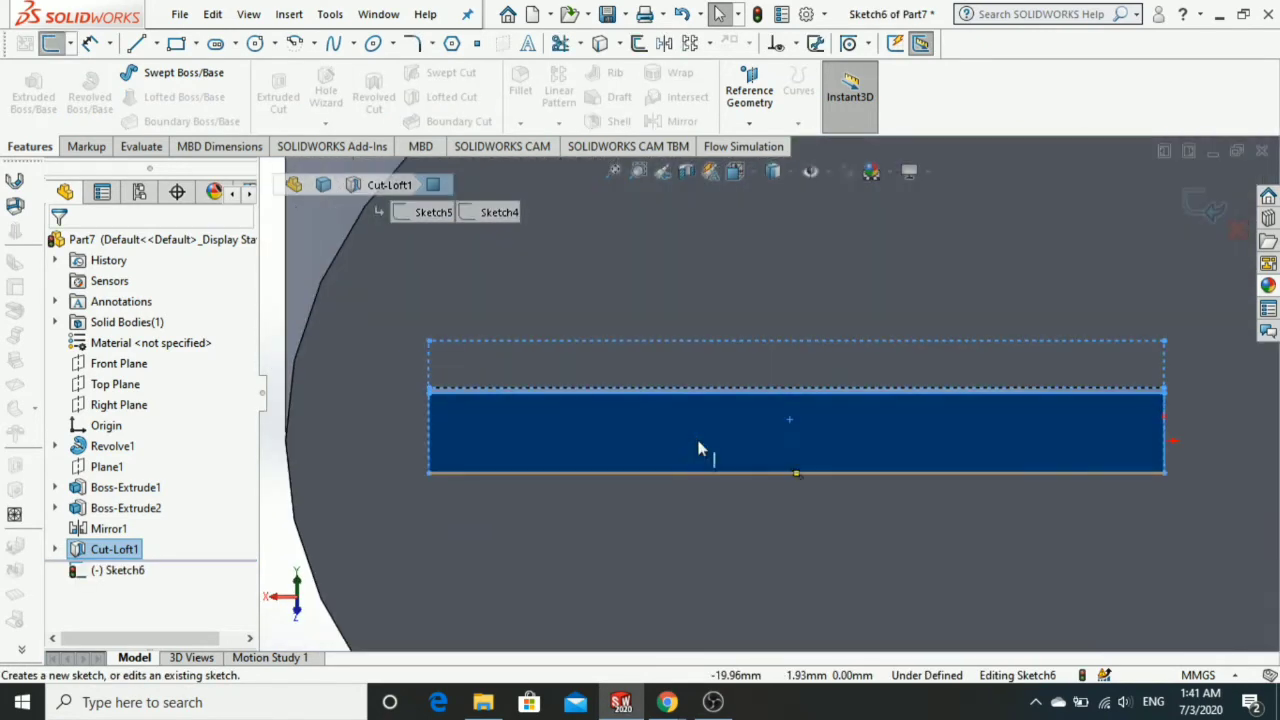
Draw two small circles inside the slot, one near each end.
{"action": "left_click", "coordinate": [255, 45]}
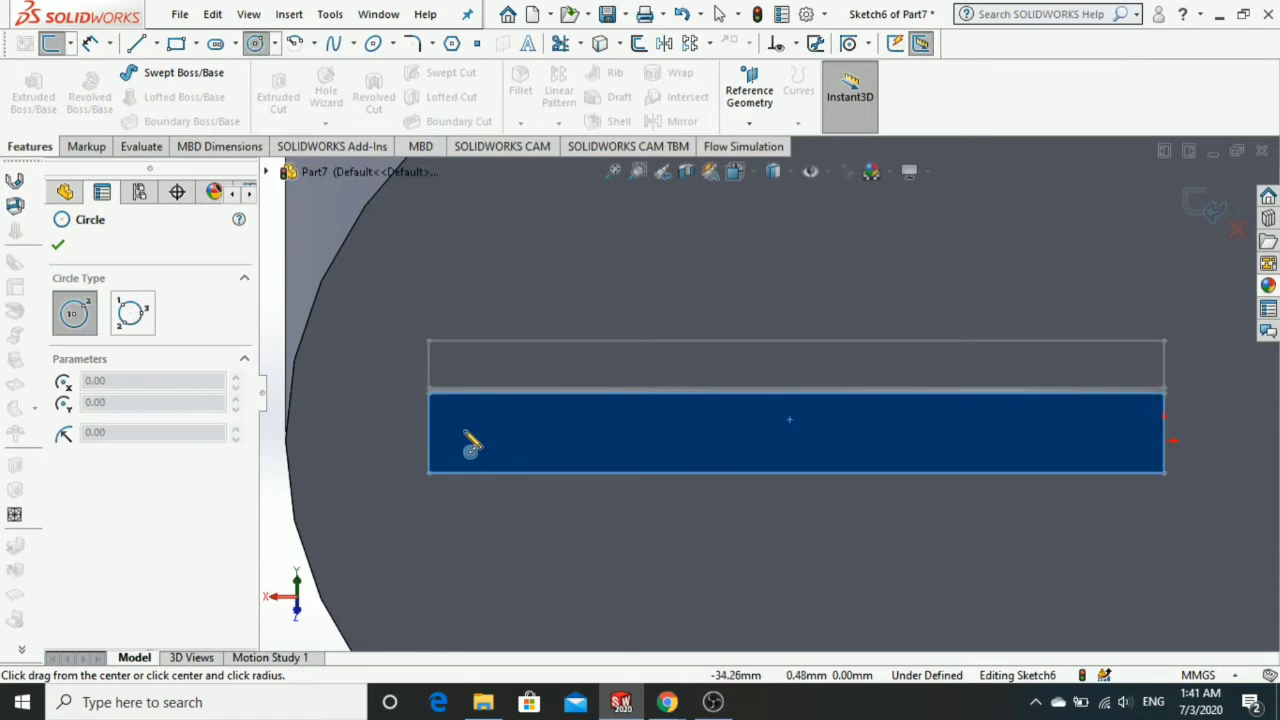
{"action": "left_click", "coordinate": [522, 432]}
{"action": "left_click", "coordinate": [544, 446]}
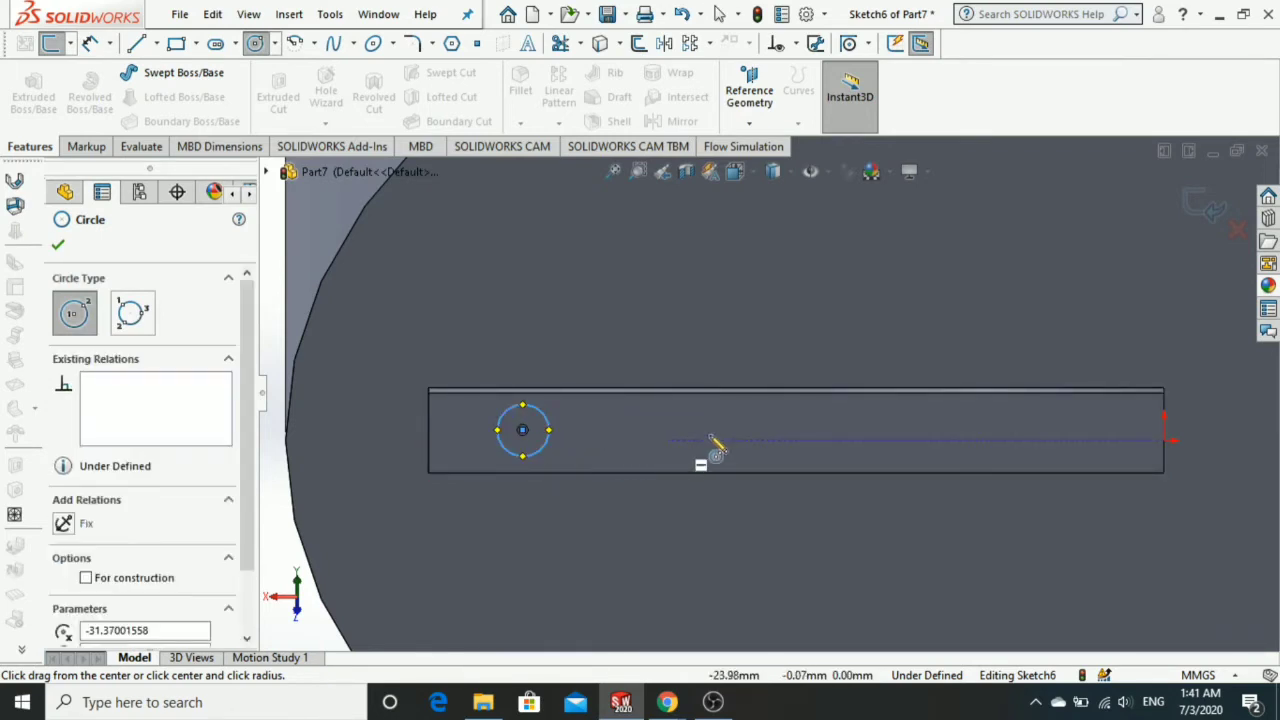
{"action": "left_click", "coordinate": [1077, 431]}
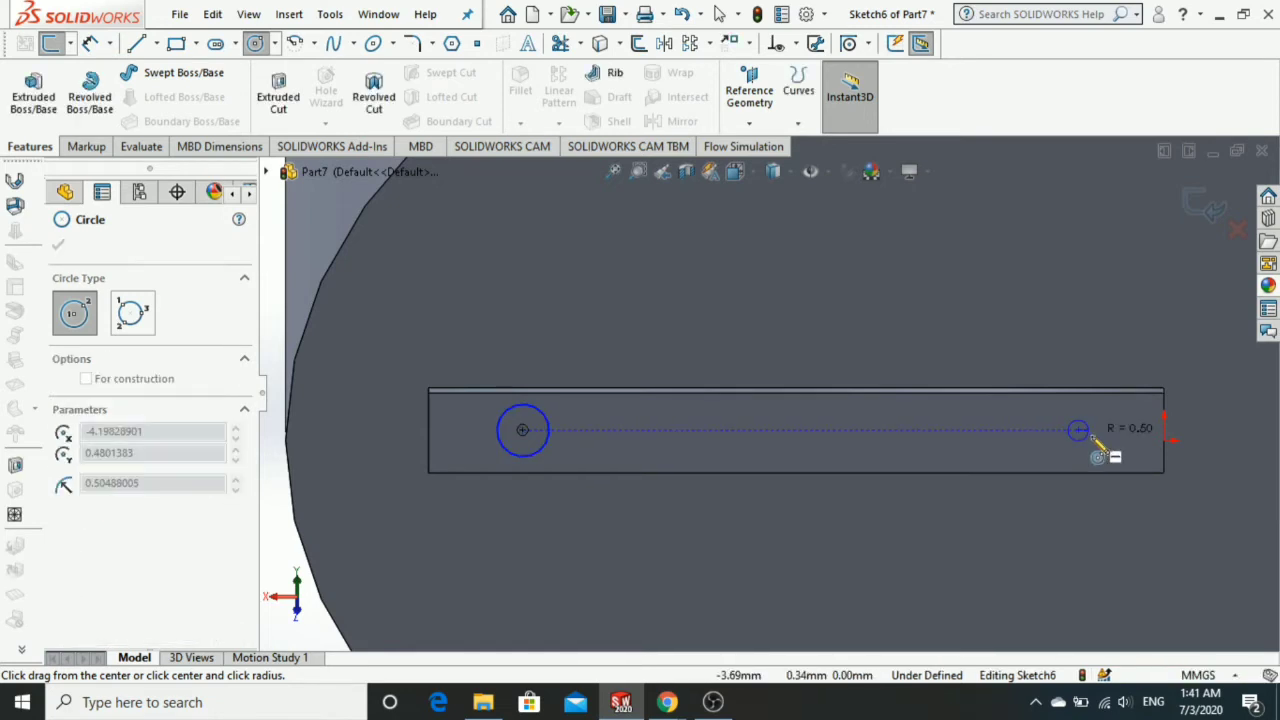
{"action": "left_click", "coordinate": [1098, 445]}
{"action": "key", "text": "Escape"}
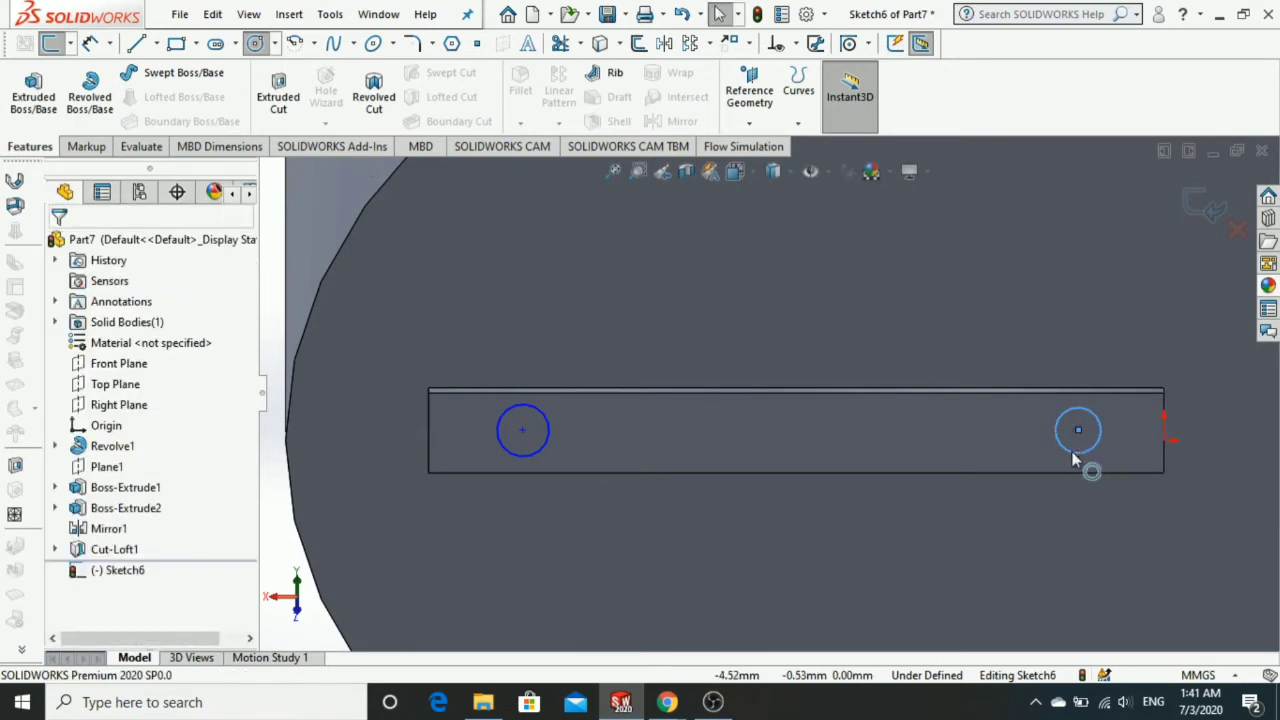
Make the two circles equal and dimension their diameter to 2.00 mm.
{"action": "left_click", "coordinate": [562, 456]}
{"action": "left_click", "coordinate": [546, 445], "text": "ctrl"}
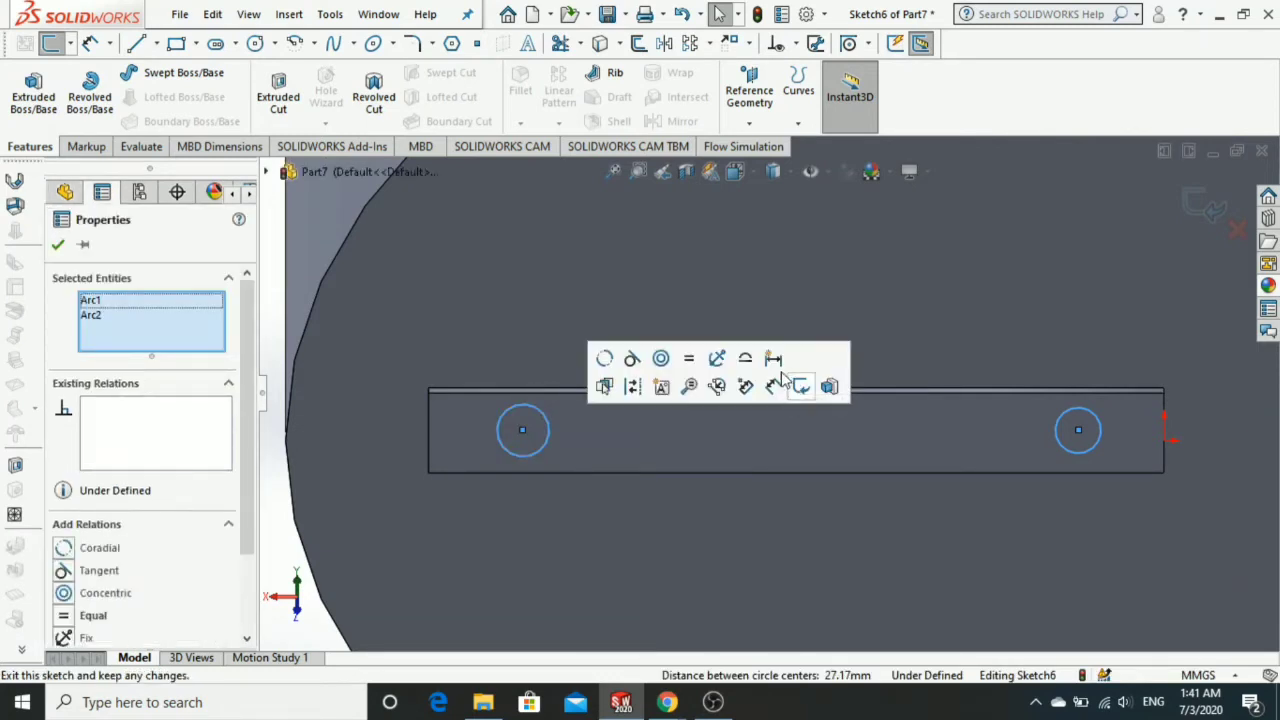
{"action": "left_click", "coordinate": [689, 360]}
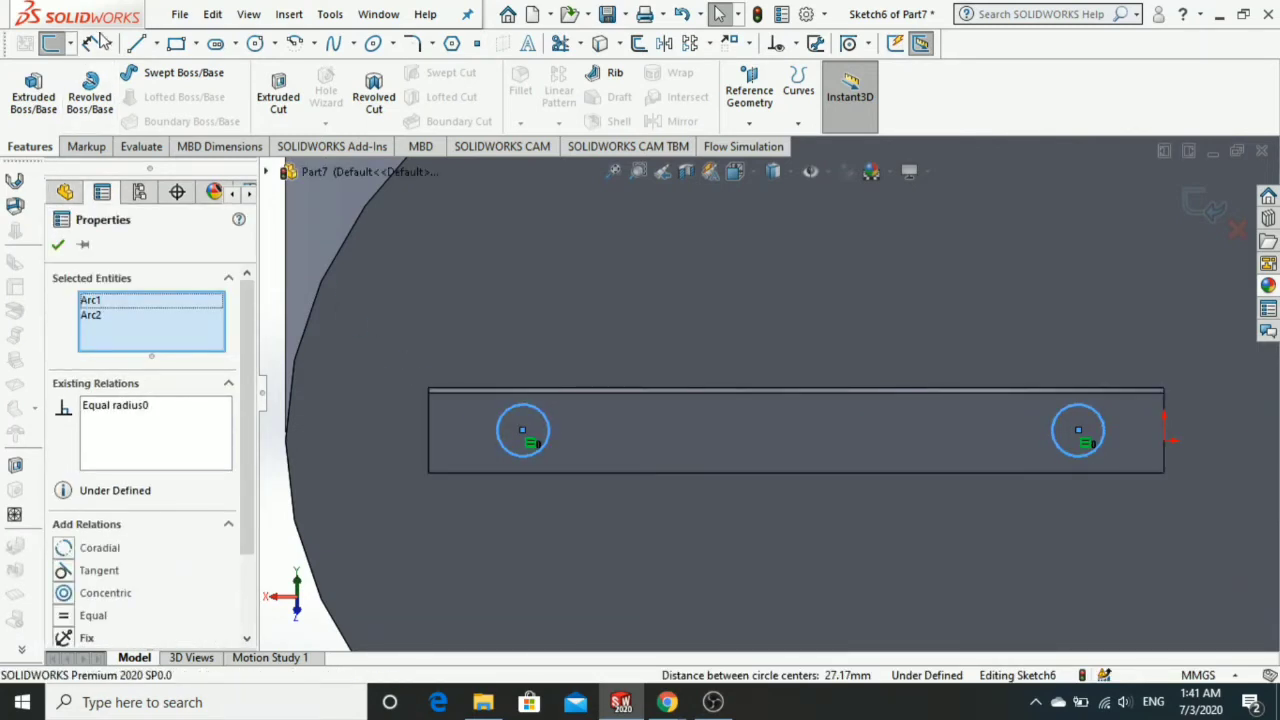
{"action": "left_click", "coordinate": [90, 43]}
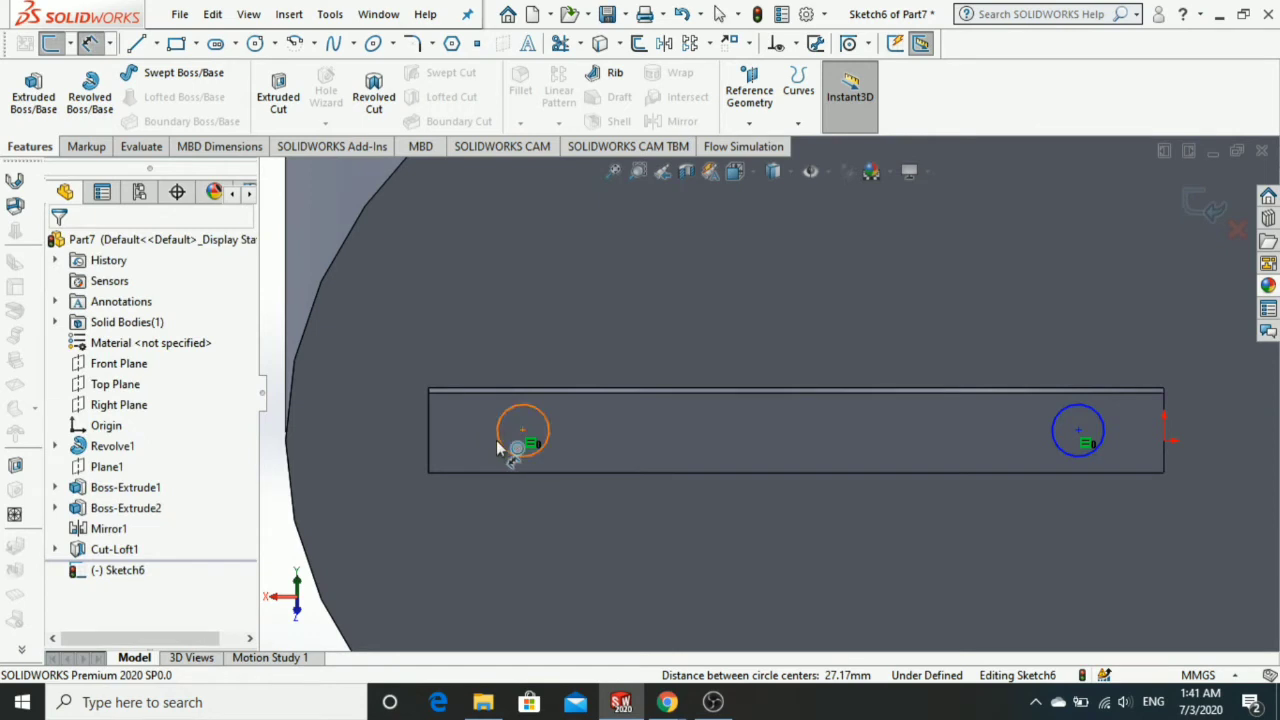
{"action": "left_click", "coordinate": [565, 443]}
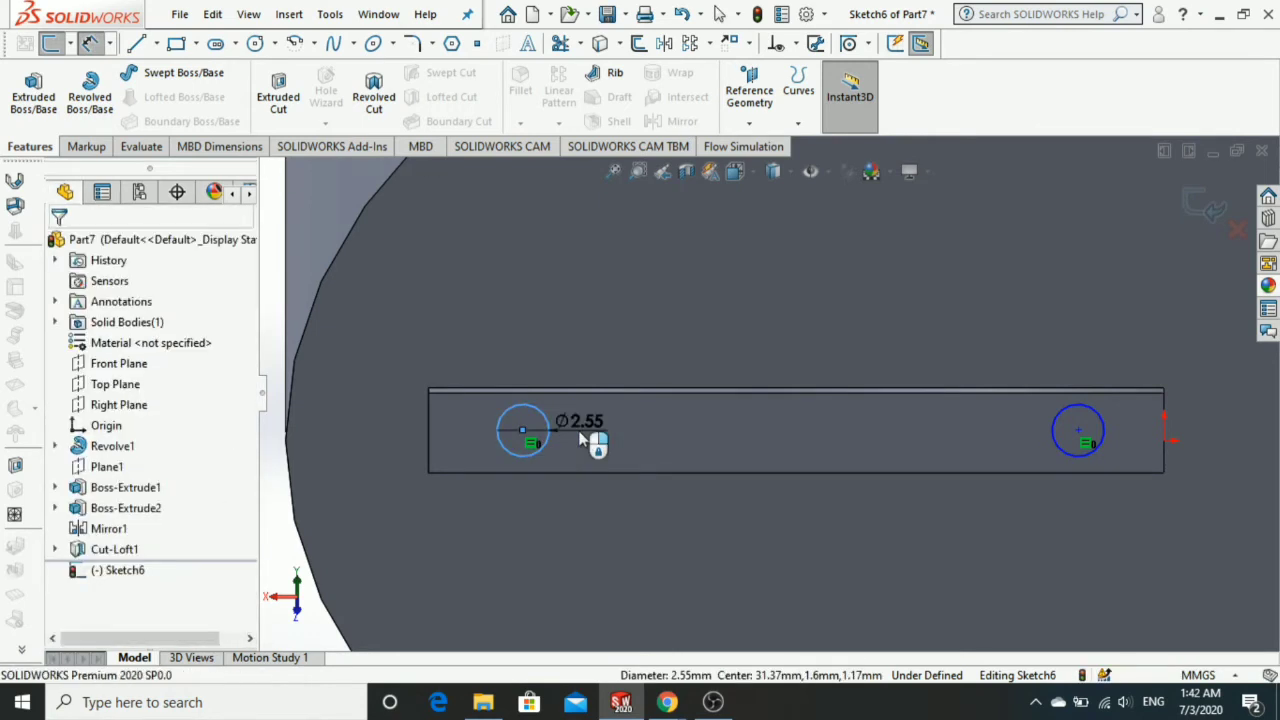
{"action": "left_click", "coordinate": [582, 442]}
{"action": "left_click", "coordinate": [582, 442]}
{"action": "key", "text": "Return"}
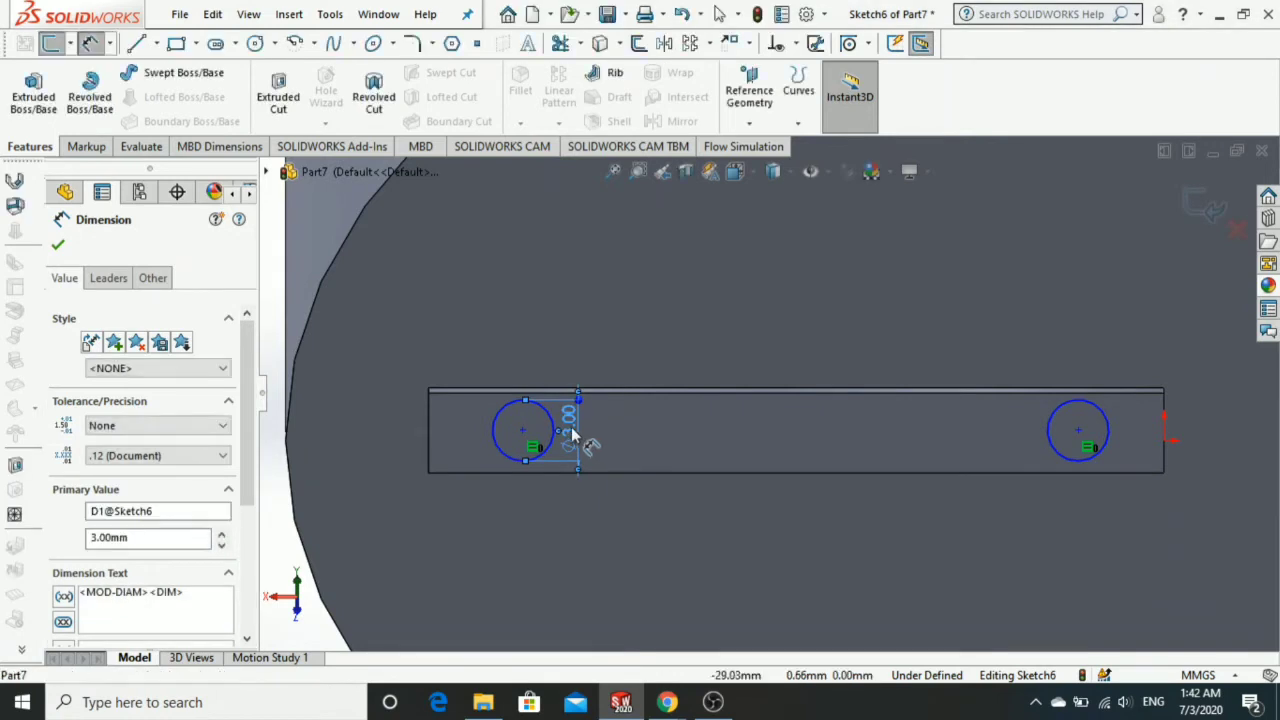
{"action": "double_click", "coordinate": [573, 432]}
{"action": "key", "text": "Return"}
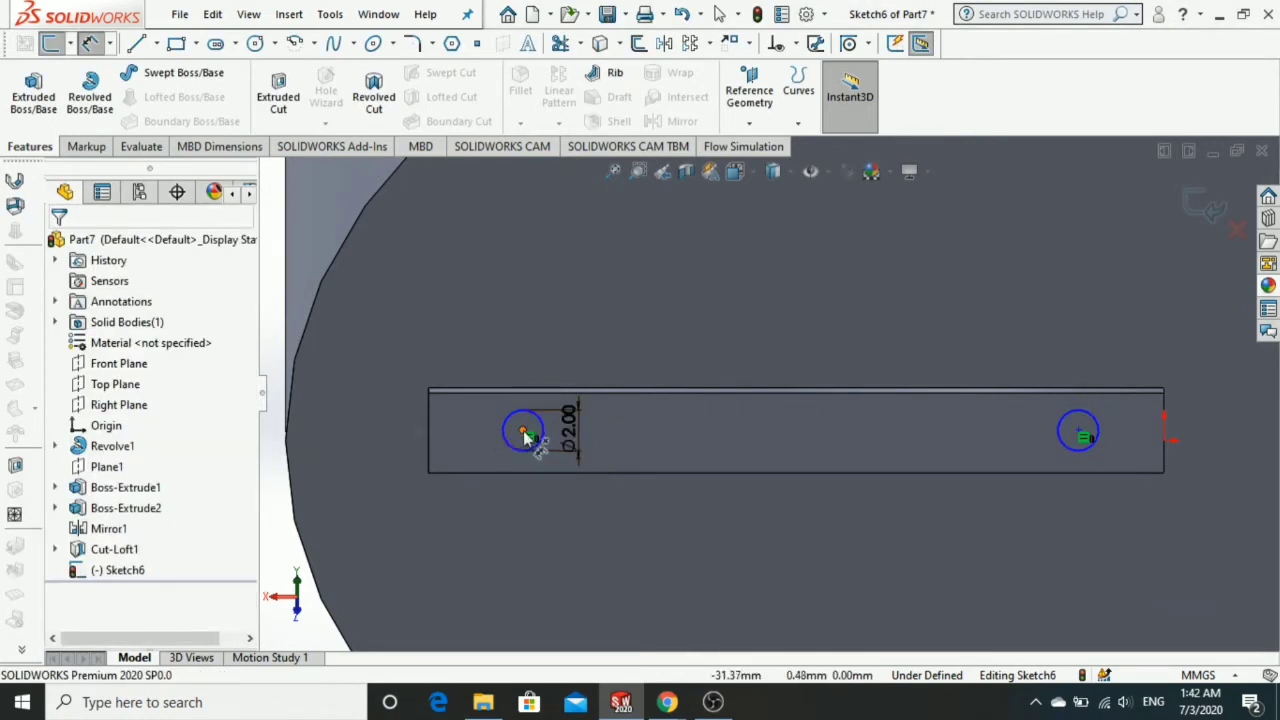
Dimension each circle centre 6.00 mm from its end of the slot.
{"action": "left_click", "coordinate": [428, 436]}
{"action": "key", "text": "Escape"}
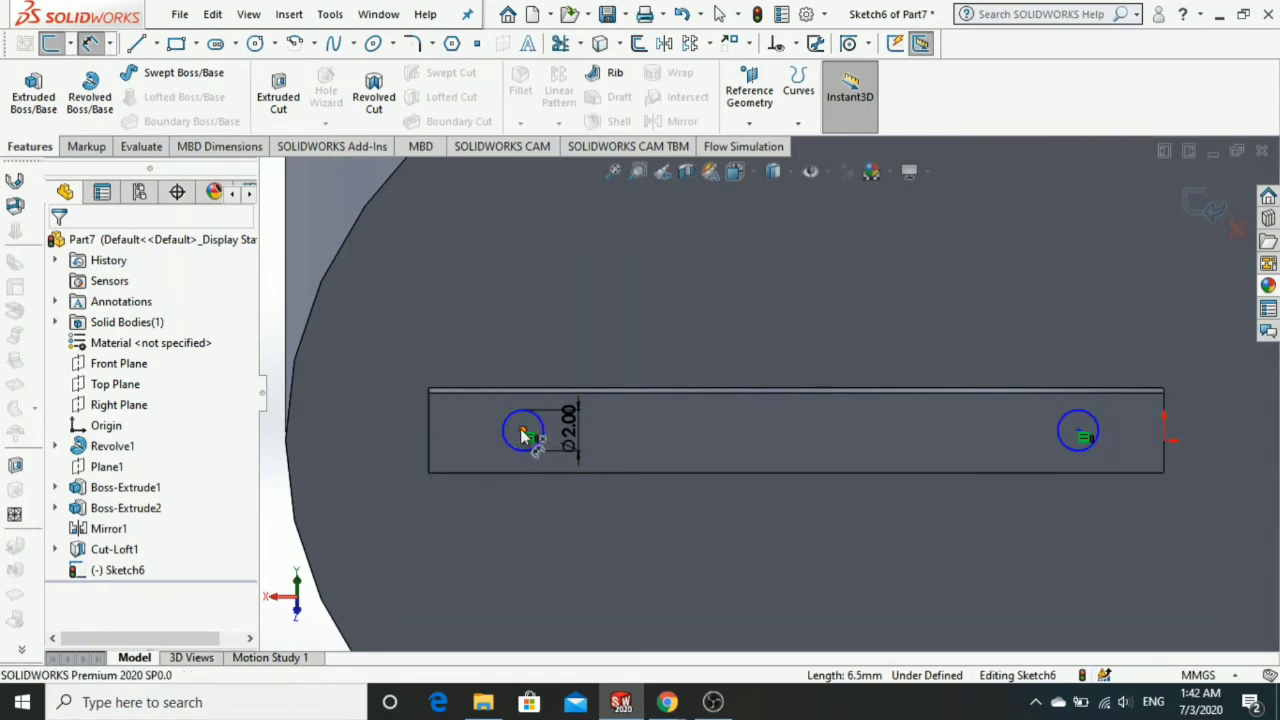
{"action": "left_click", "coordinate": [522, 432]}
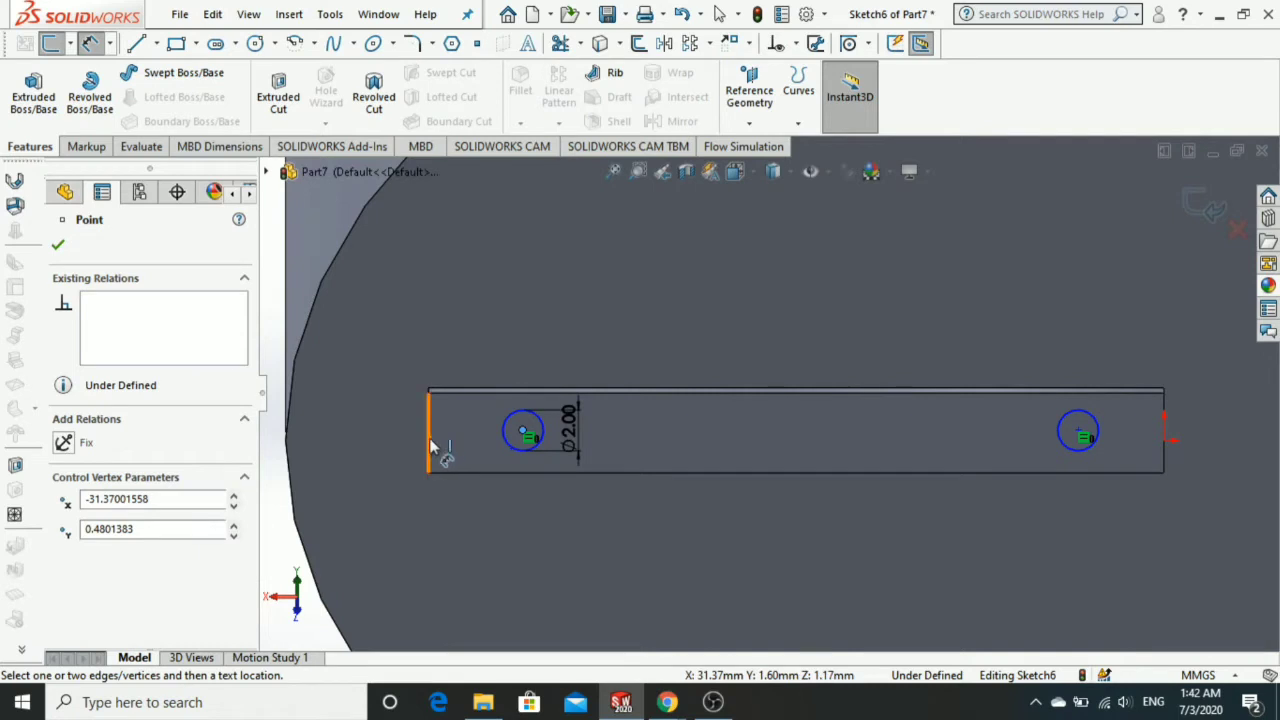
{"action": "left_click", "coordinate": [431, 446]}
{"action": "left_click", "coordinate": [461, 453]}
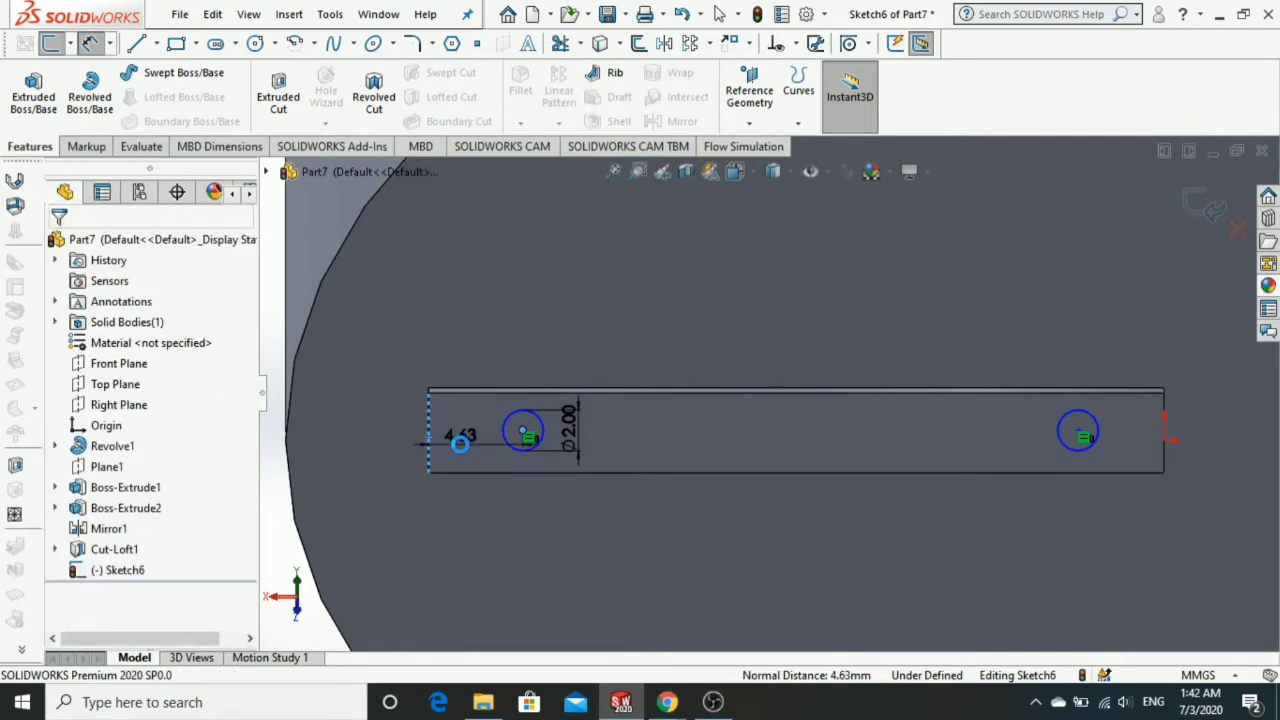
{"action": "type", "text": "6"}
{"action": "key", "text": "Return"}
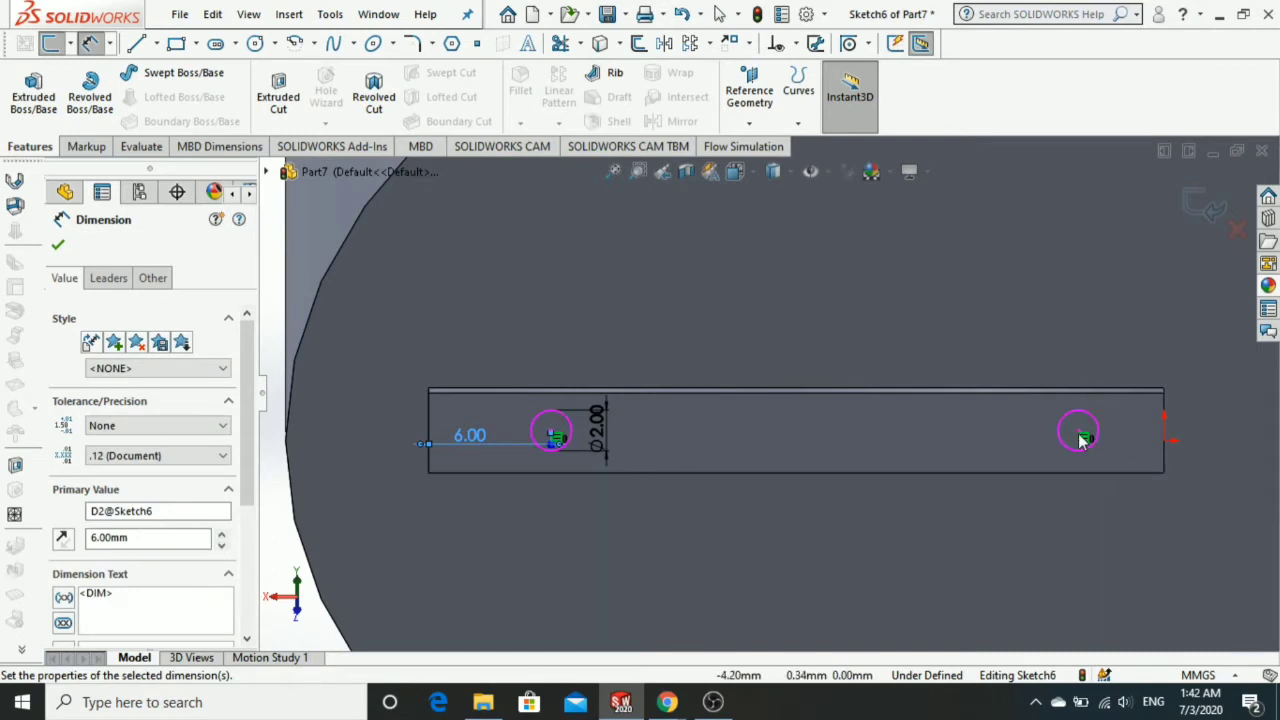
{"action": "left_click", "coordinate": [1082, 436]}
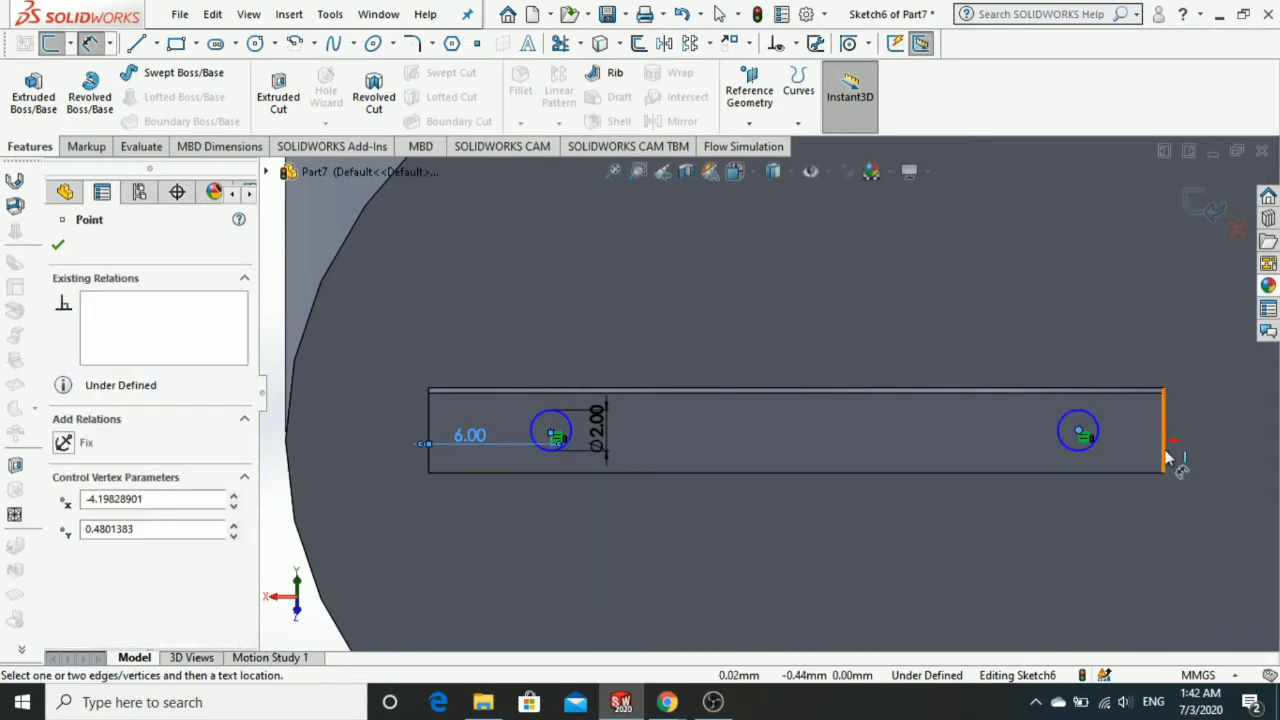
{"action": "left_click", "coordinate": [1164, 445]}
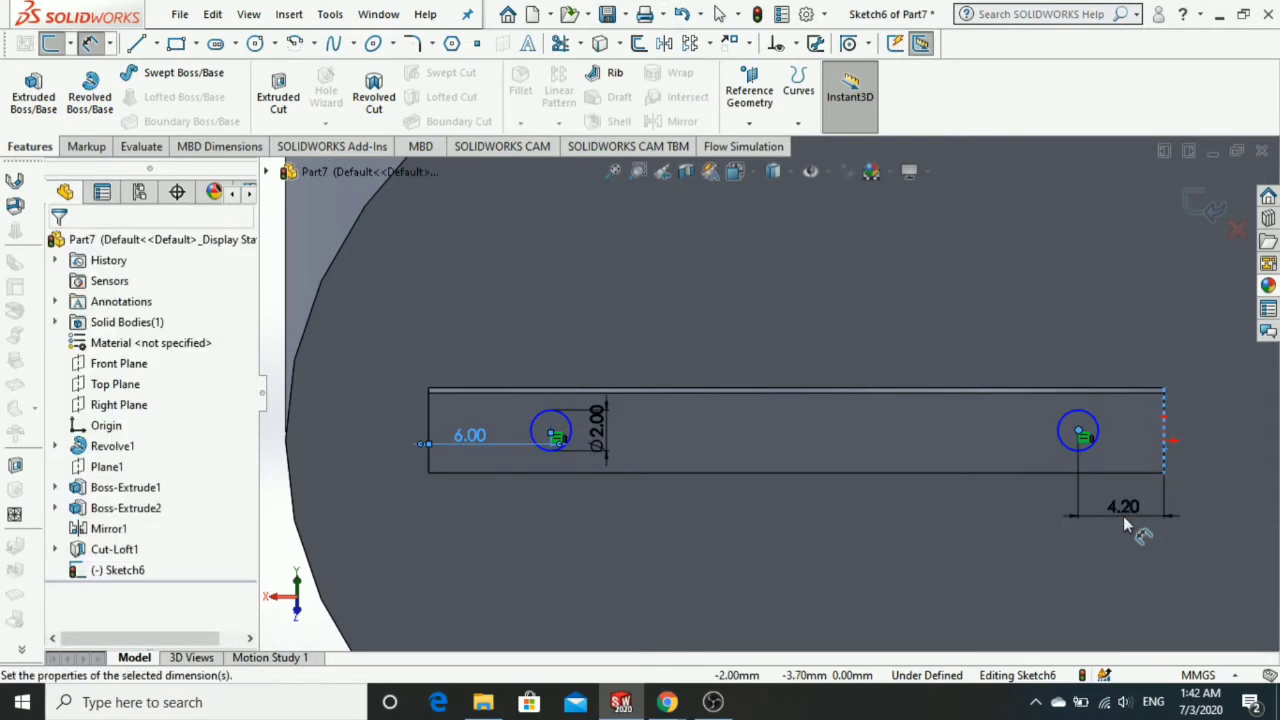
{"action": "left_click", "coordinate": [1123, 516]}
{"action": "key", "text": "Return"}
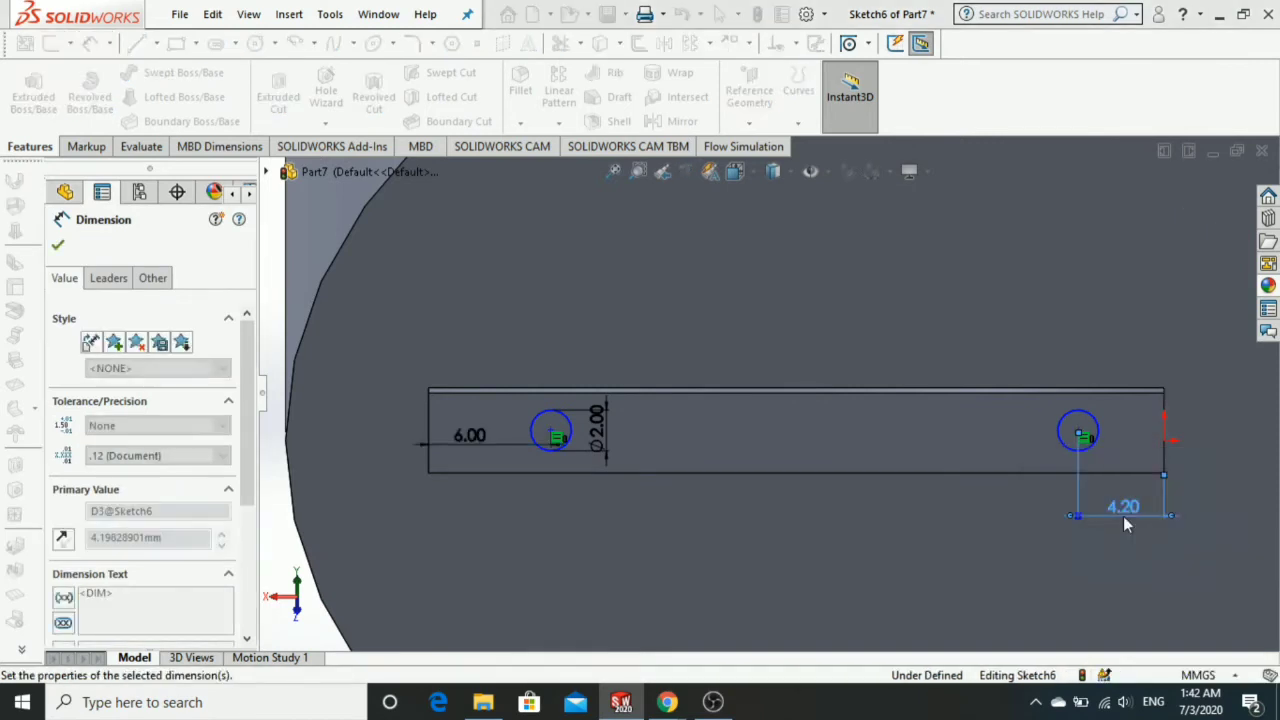
{"action": "type", "text": "6"}
{"action": "left_click", "coordinate": [501, 325]}
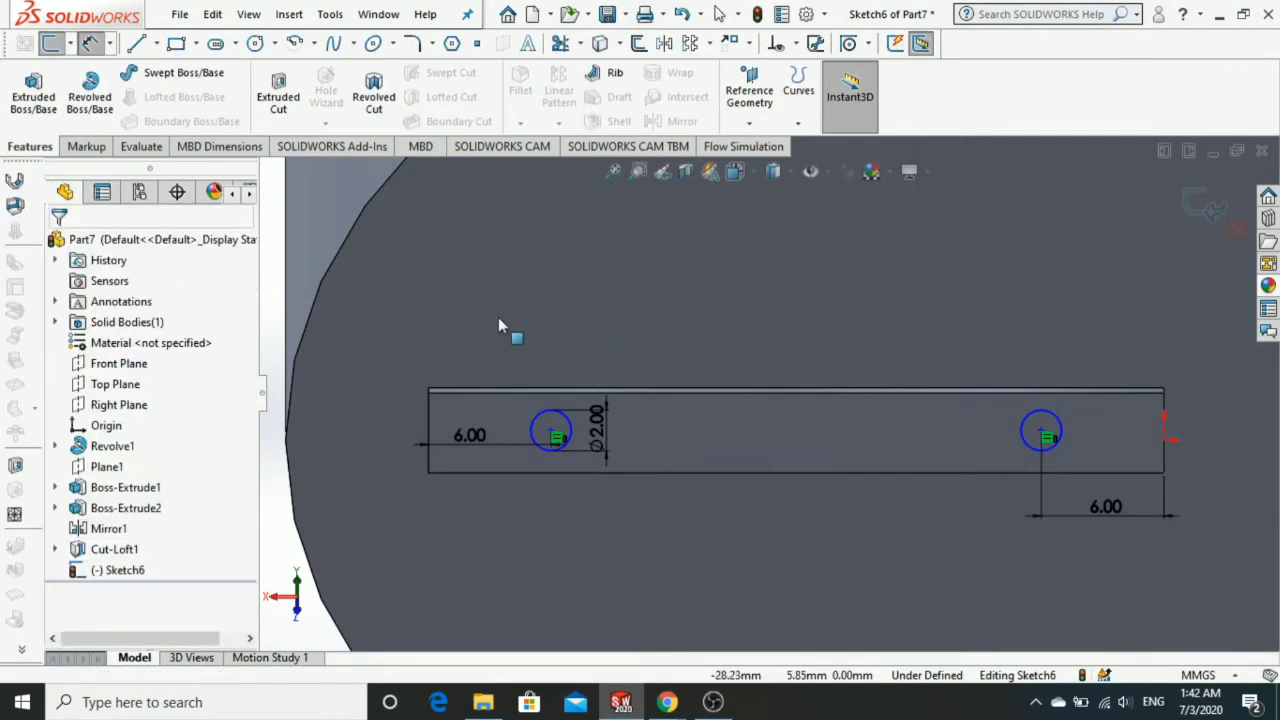
{"action": "key", "text": "Escape"}
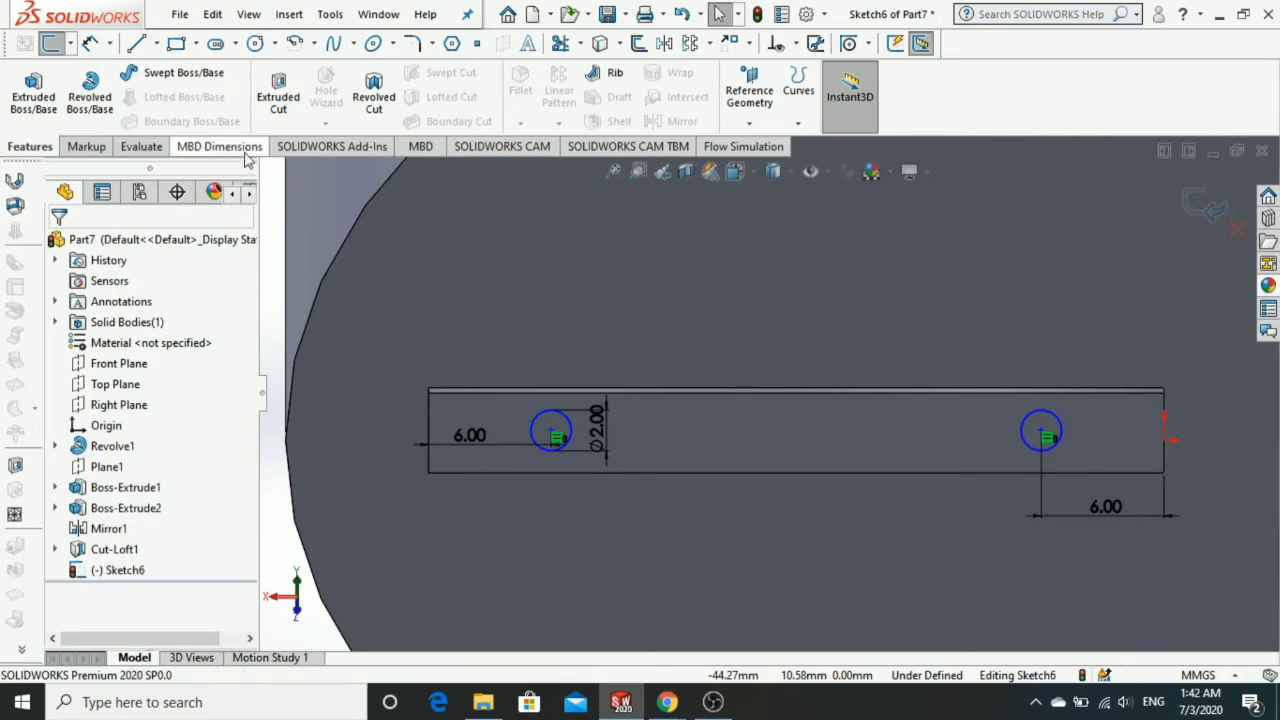
Extruded-cut the two Ø2 circles 1.00 mm blind into the slot, creating Cut-Extrude1.
{"action": "left_click", "coordinate": [276, 106]}
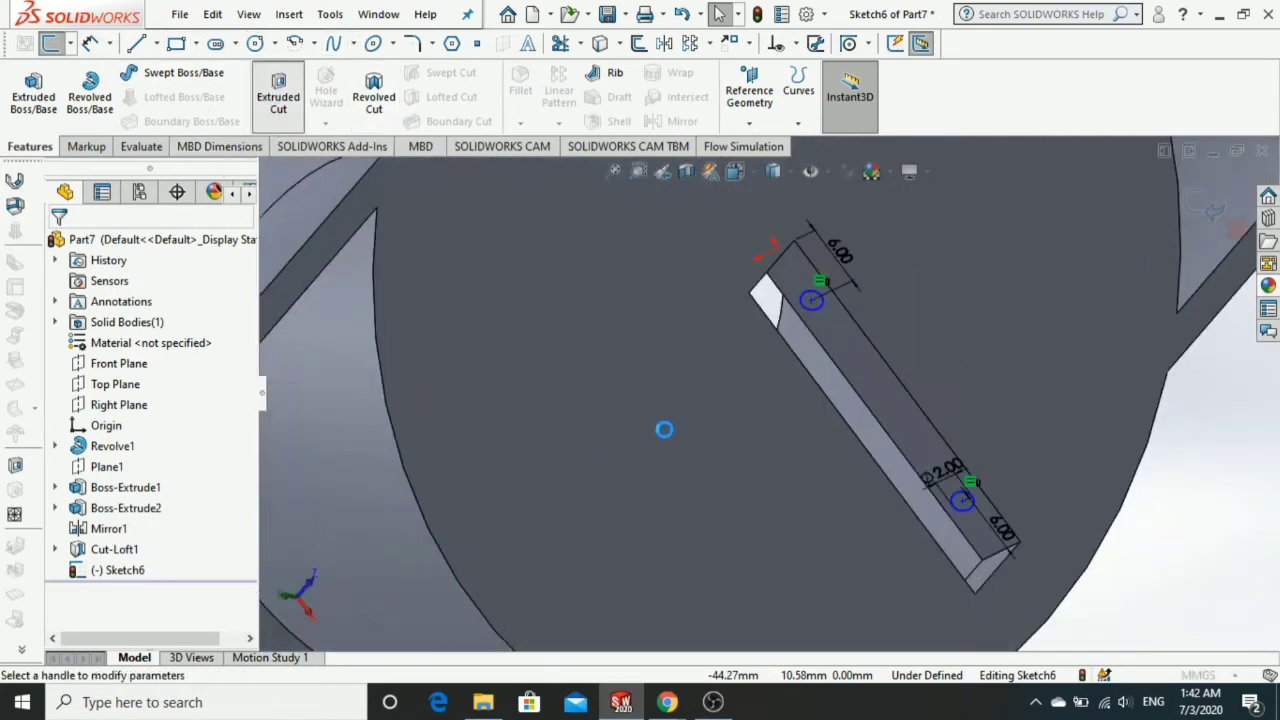
{"action": "scroll", "coordinate": [839, 319], "scroll_direction": "up", "scroll_amount": 3}
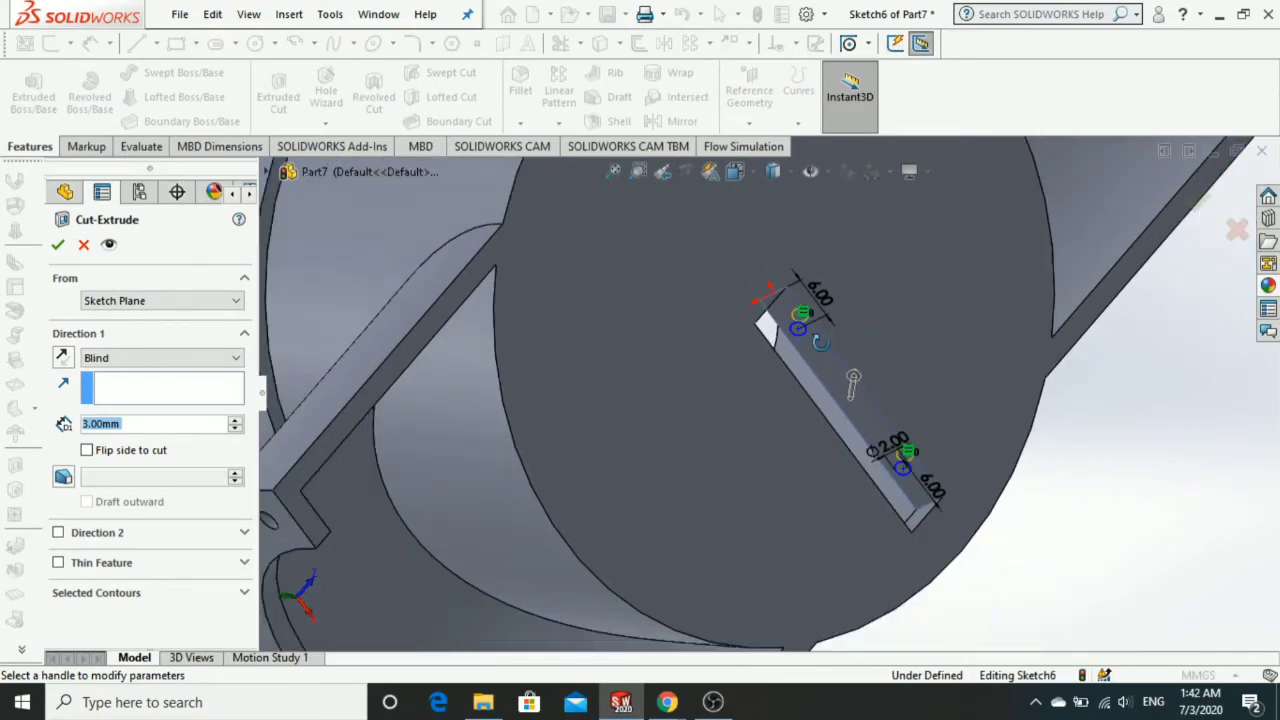
{"action": "mouse_move", "coordinate": [839, 319]}
{"action": "middle_mouse_down"}
{"action": "mouse_move", "coordinate": [1003, 378]}
{"action": "mouse_move", "coordinate": [800, 430]}
{"action": "mouse_move", "coordinate": [741, 268]}
{"action": "mouse_move", "coordinate": [750, 322]}
{"action": "middle_mouse_up"}
{"action": "scroll", "coordinate": [780, 449], "scroll_direction": "down", "scroll_amount": 3}
{"action": "scroll", "coordinate": [780, 449], "scroll_direction": "down", "scroll_amount": 2}
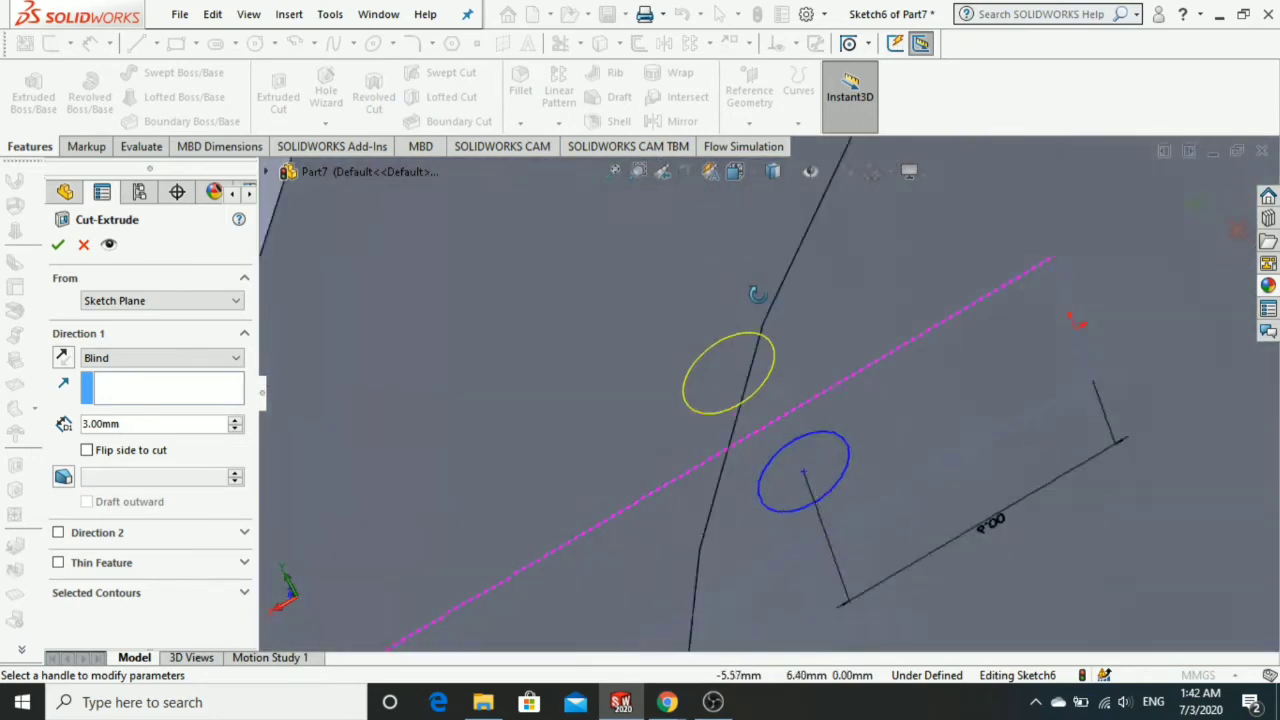
{"action": "scroll", "coordinate": [749, 318], "scroll_direction": "up", "scroll_amount": 1}
{"action": "scroll", "coordinate": [749, 316], "scroll_direction": "up", "scroll_amount": 1}
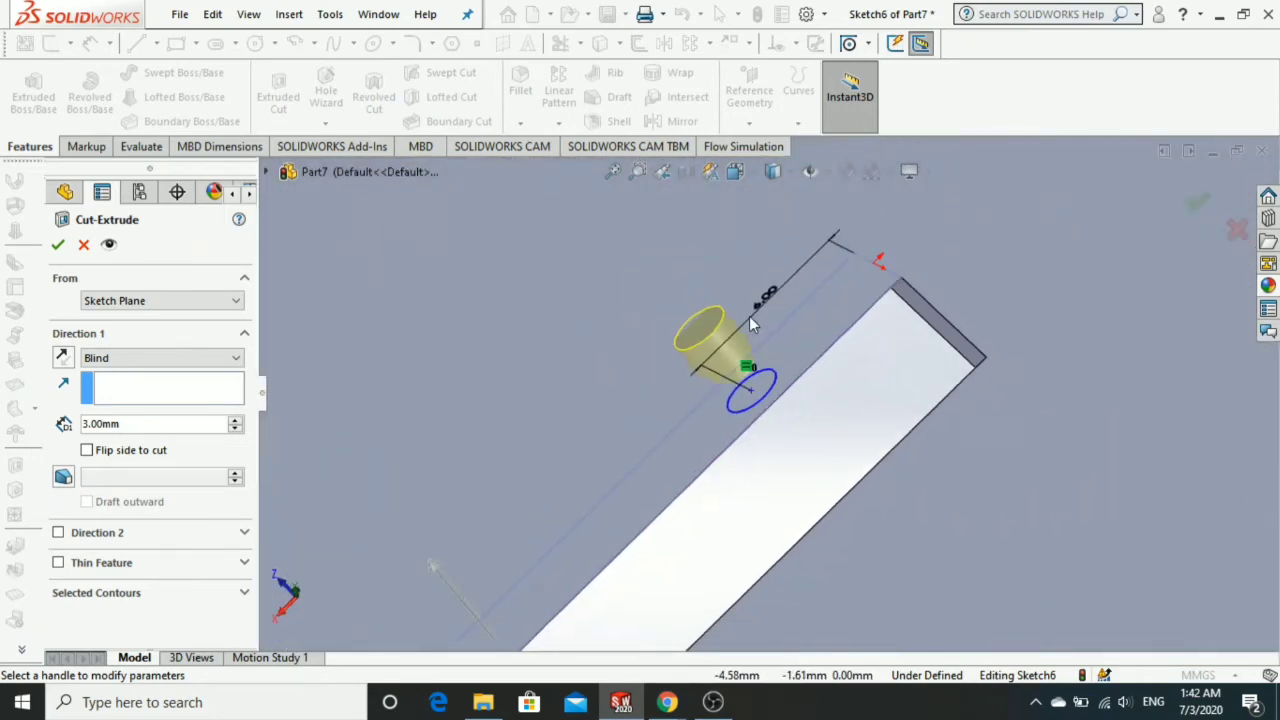
{"action": "scroll", "coordinate": [749, 316], "scroll_direction": "up", "scroll_amount": 1}
{"action": "scroll", "coordinate": [749, 316], "scroll_direction": "up", "scroll_amount": 1}
{"action": "scroll", "coordinate": [749, 316], "scroll_direction": "up", "scroll_amount": 1}
{"action": "scroll", "coordinate": [749, 316], "scroll_direction": "up", "scroll_amount": 1}
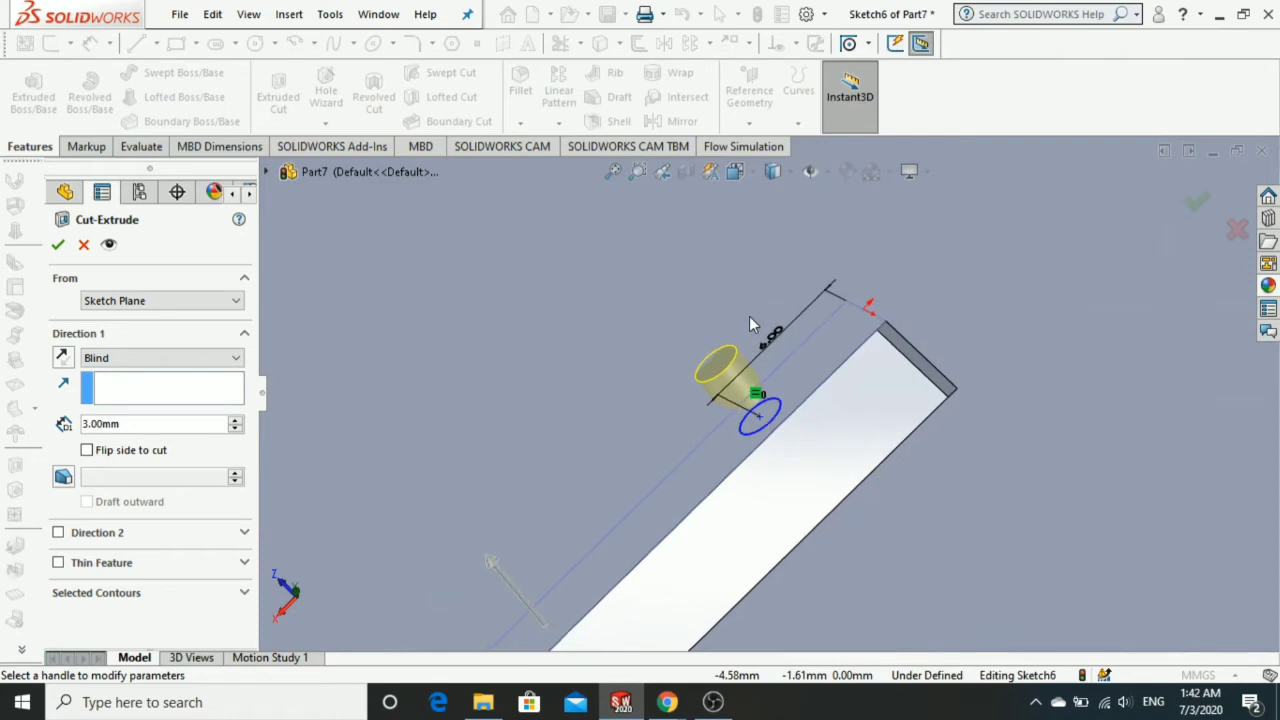
{"action": "scroll", "coordinate": [503, 340], "scroll_direction": "down", "scroll_amount": 1}
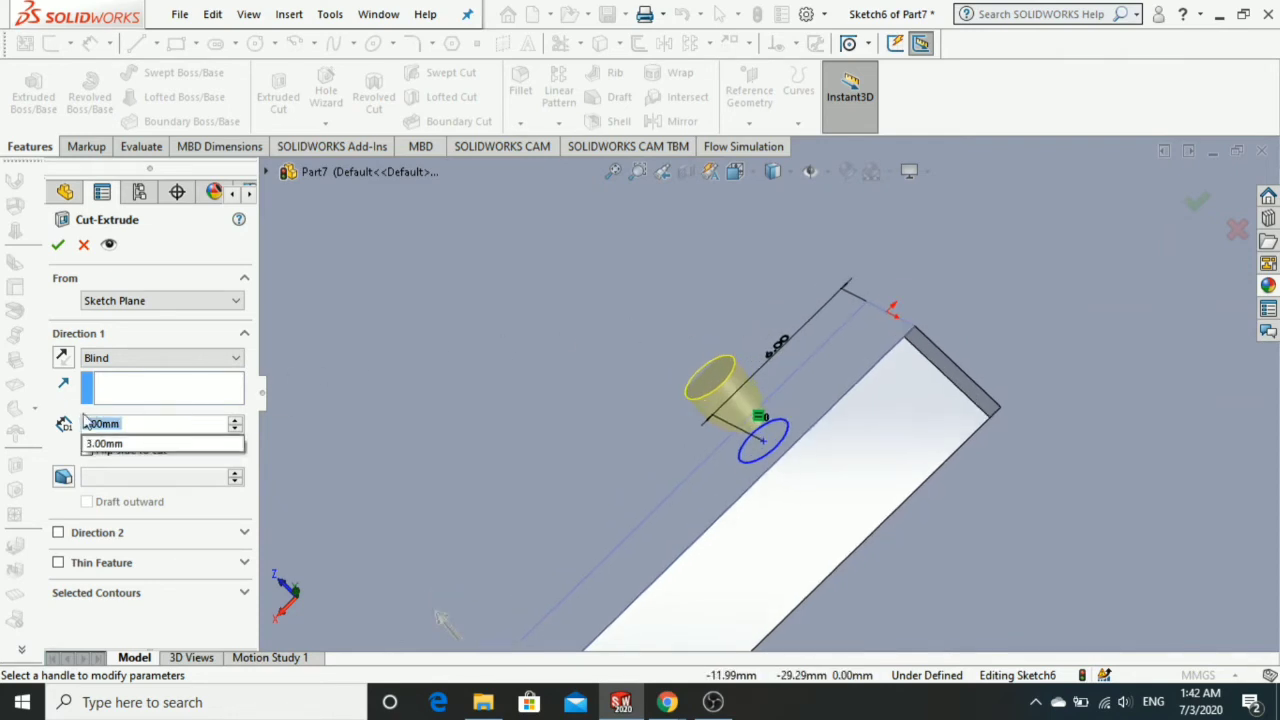
{"action": "key", "text": "Return"}
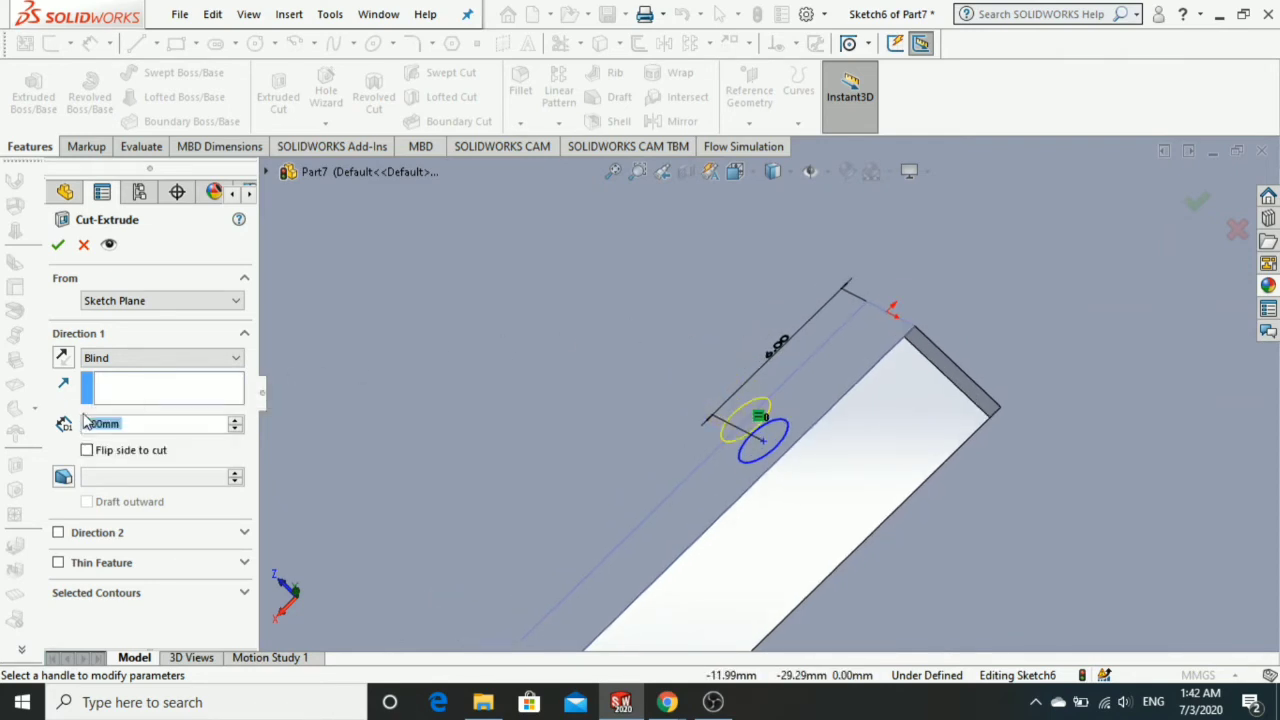
{"action": "key", "text": "Return"}
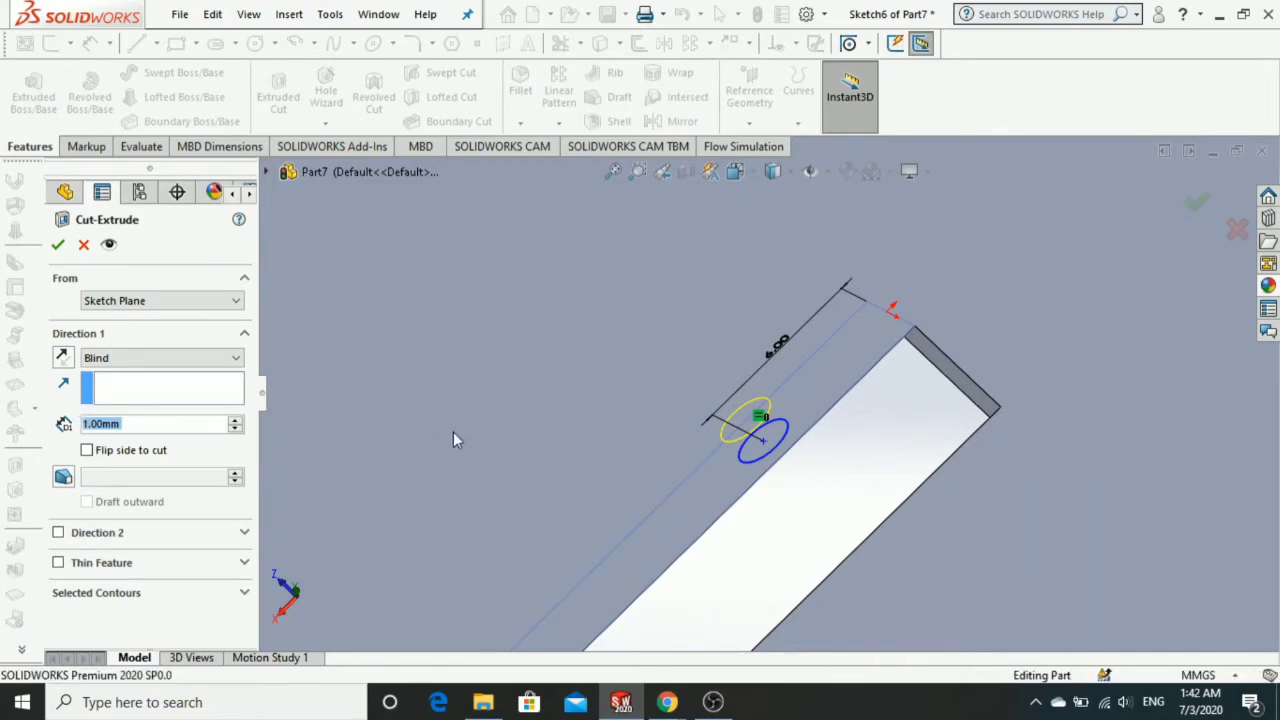
{"action": "scroll", "coordinate": [790, 460], "scroll_direction": "up", "scroll_amount": 1}
Turn the view toward the holes and launch Thread from the Hole Wizard dropdown.
{"action": "scroll", "coordinate": [780, 465], "scroll_direction": "up", "scroll_amount": 2}
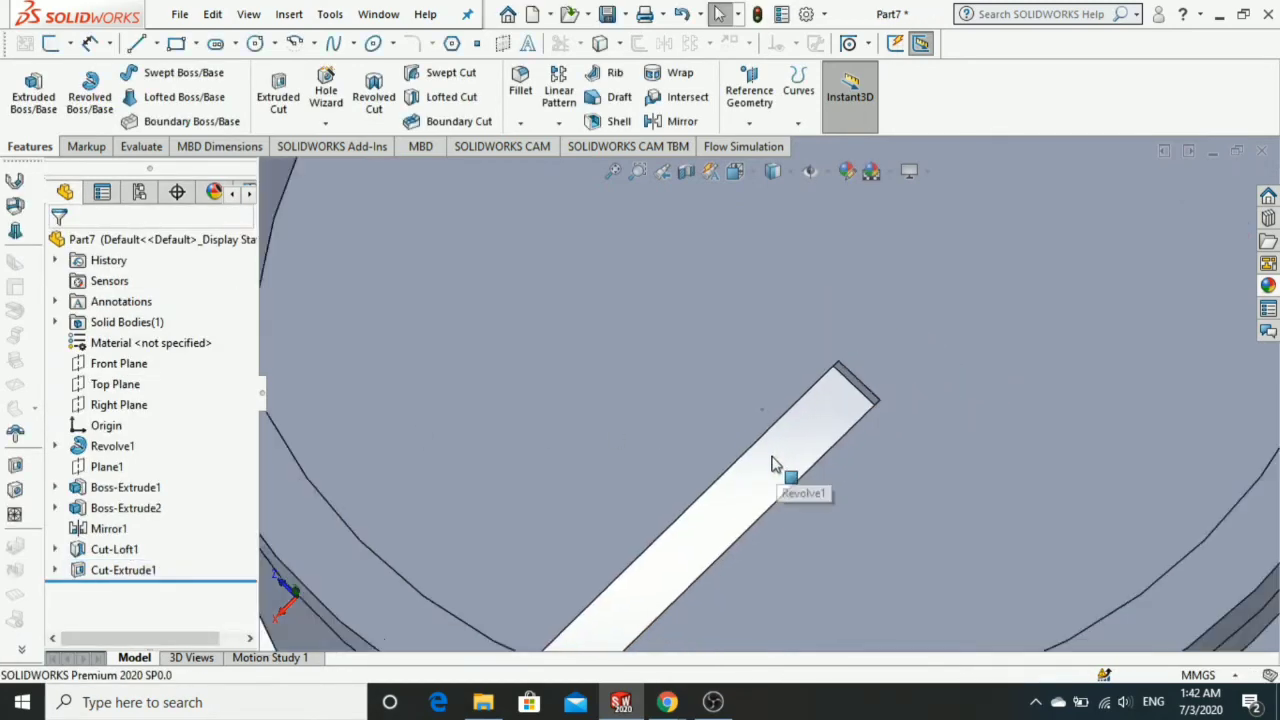
{"action": "scroll", "coordinate": [760, 480], "scroll_direction": "up", "scroll_amount": 3}
{"action": "mouse_move", "coordinate": [741, 497]}
{"action": "middle_mouse_down"}
{"action": "mouse_move", "coordinate": [606, 269]}
{"action": "mouse_move", "coordinate": [571, 237]}
{"action": "mouse_move", "coordinate": [543, 277]}
{"action": "middle_mouse_up"}
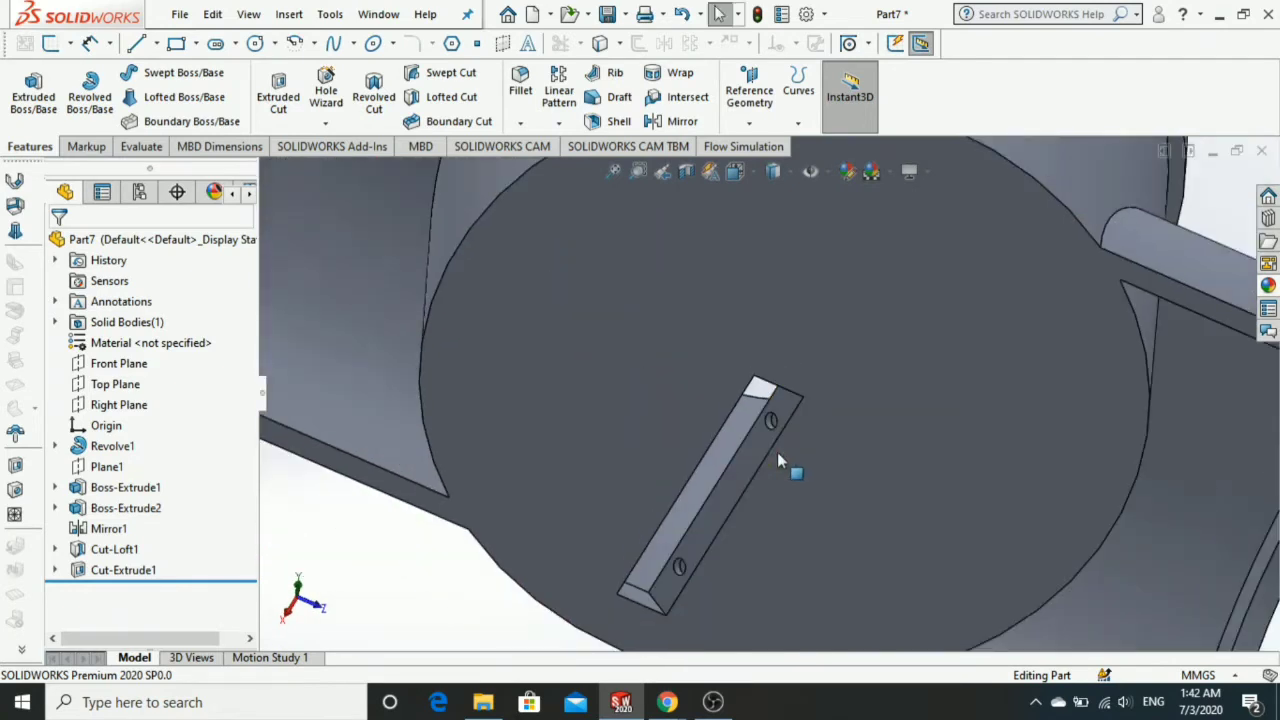
{"action": "scroll", "coordinate": [740, 410], "scroll_direction": "down", "scroll_amount": 2}
{"action": "scroll", "coordinate": [730, 420], "scroll_direction": "down", "scroll_amount": 1}
{"action": "scroll", "coordinate": [766, 428], "scroll_direction": "up", "scroll_amount": 1}
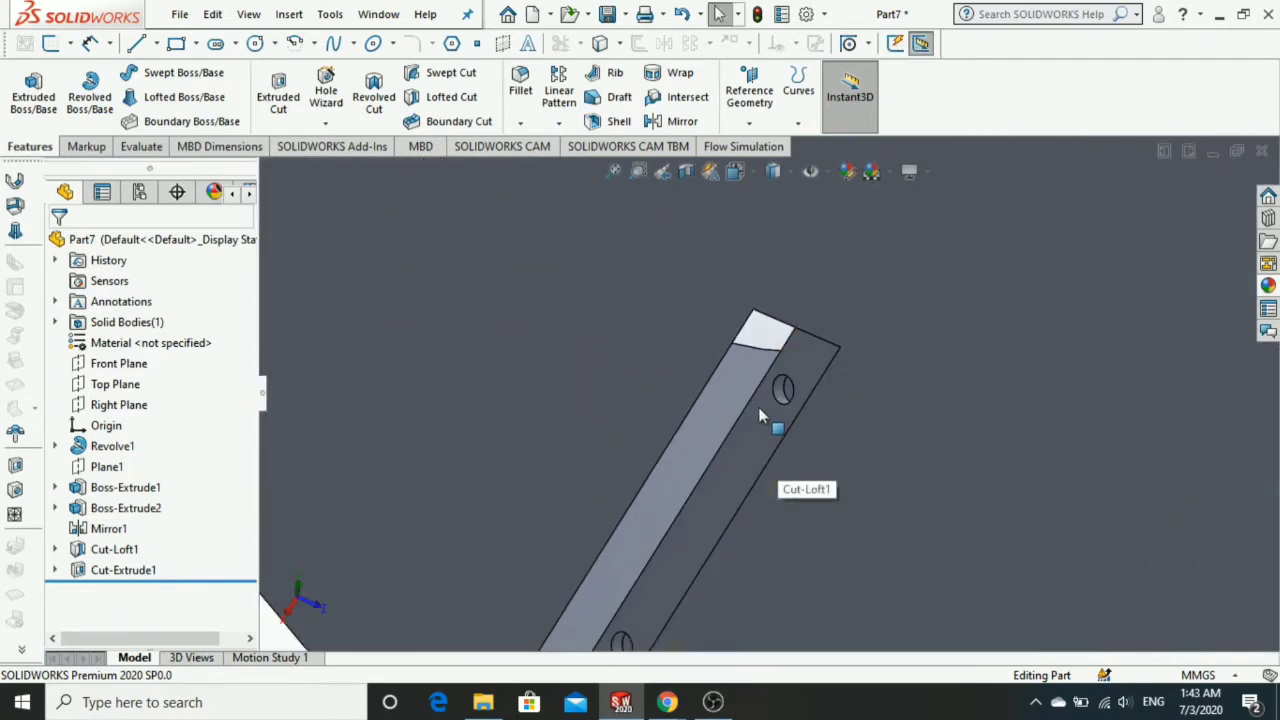
{"action": "scroll", "coordinate": [780, 390], "scroll_direction": "down", "scroll_amount": 1}
{"action": "scroll", "coordinate": [800, 360], "scroll_direction": "up", "scroll_amount": 1}
{"action": "scroll", "coordinate": [829, 364], "scroll_direction": "up", "scroll_amount": 1}
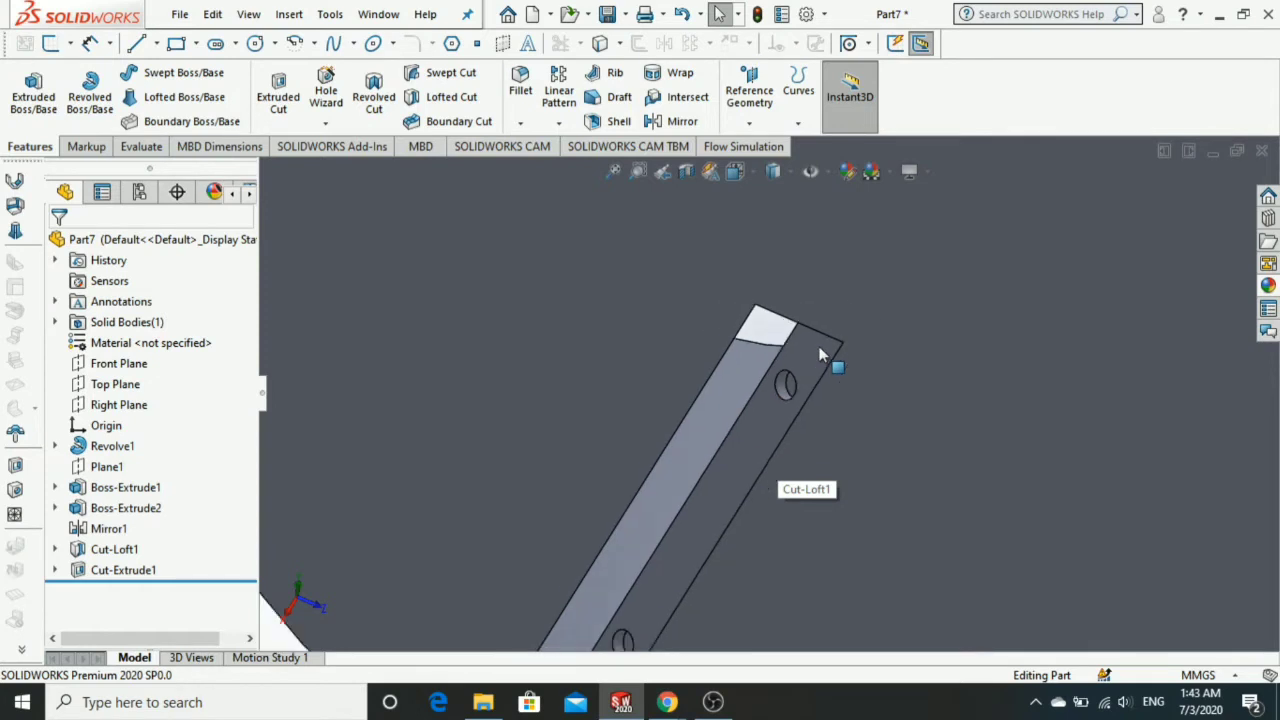
{"action": "left_click", "coordinate": [324, 124]}
{"action": "left_click", "coordinate": [370, 192]}
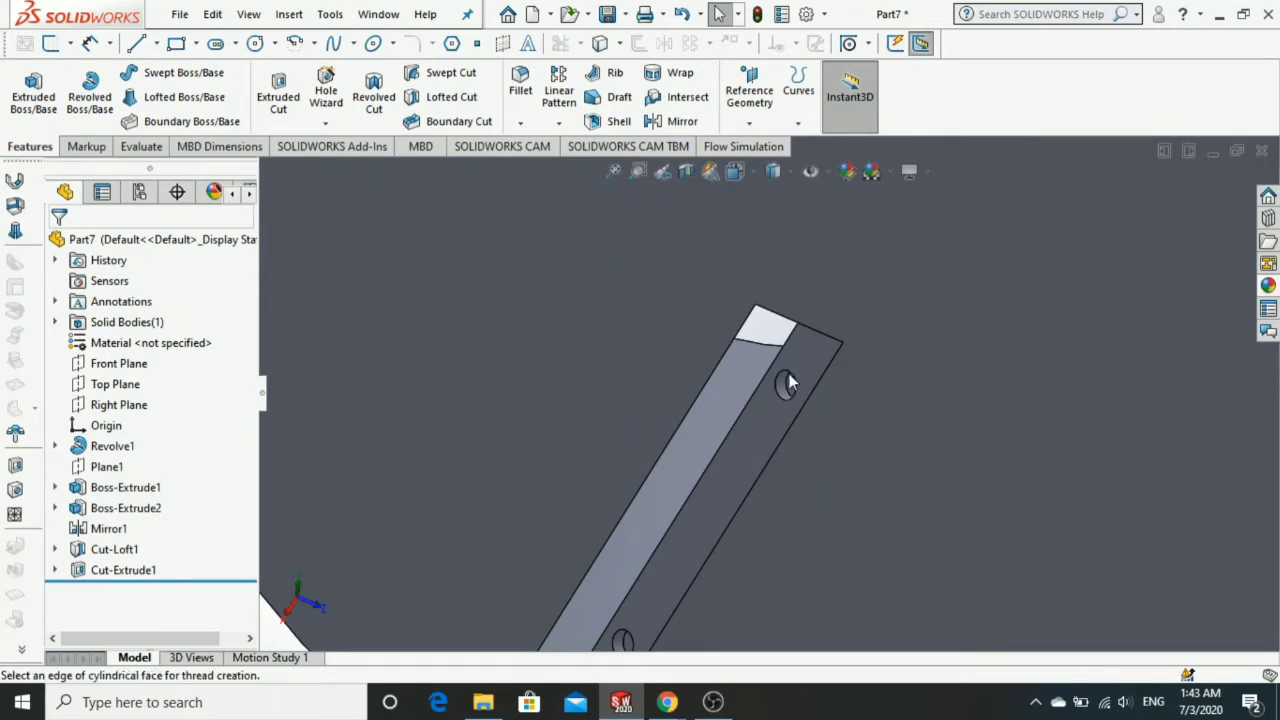
Give the first hole a 1.00 mm blind extruded #0-80 thread, creating Thread1.
{"action": "left_click", "coordinate": [756, 373]}
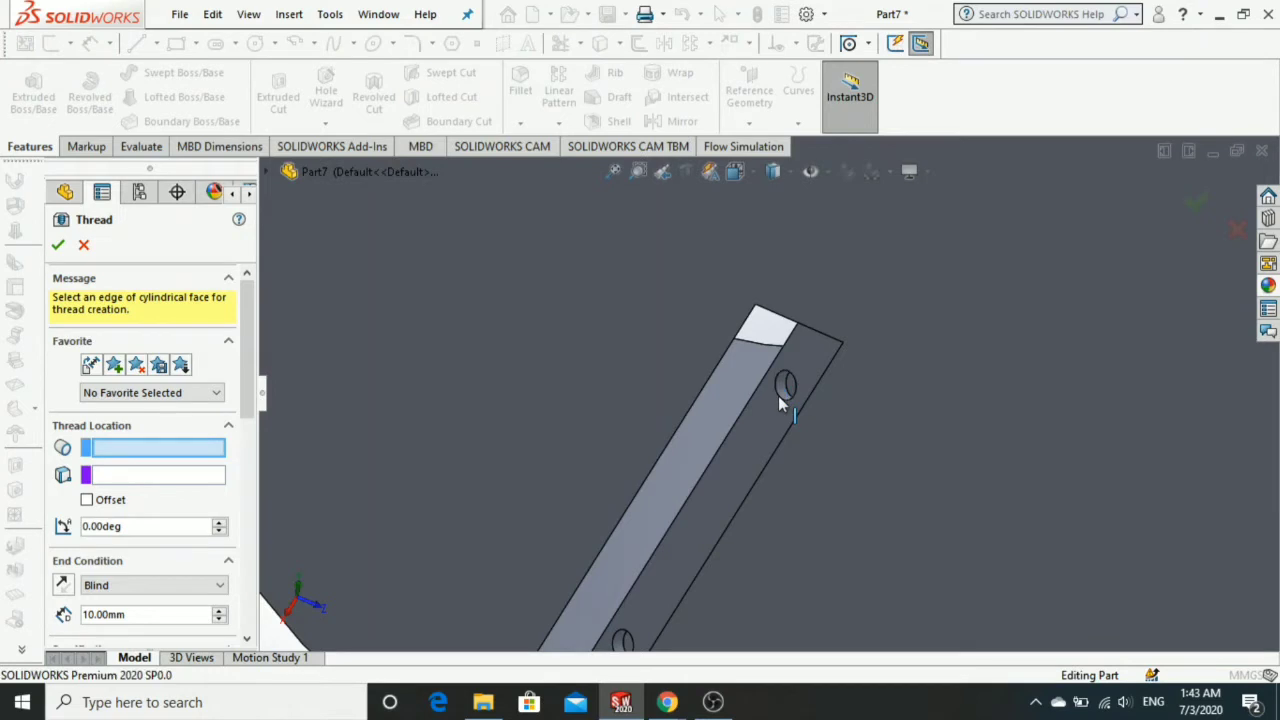
{"action": "left_click", "coordinate": [784, 398]}
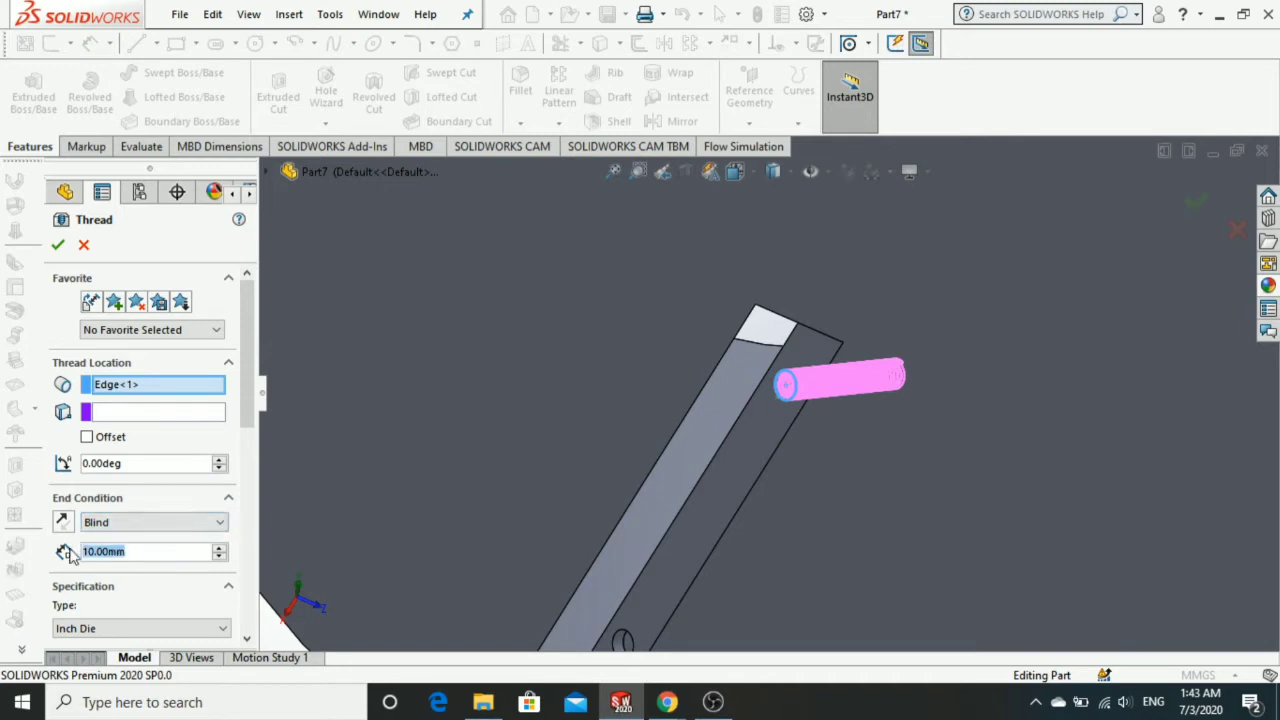
{"action": "type", "text": "1"}
{"action": "key", "text": "Return"}
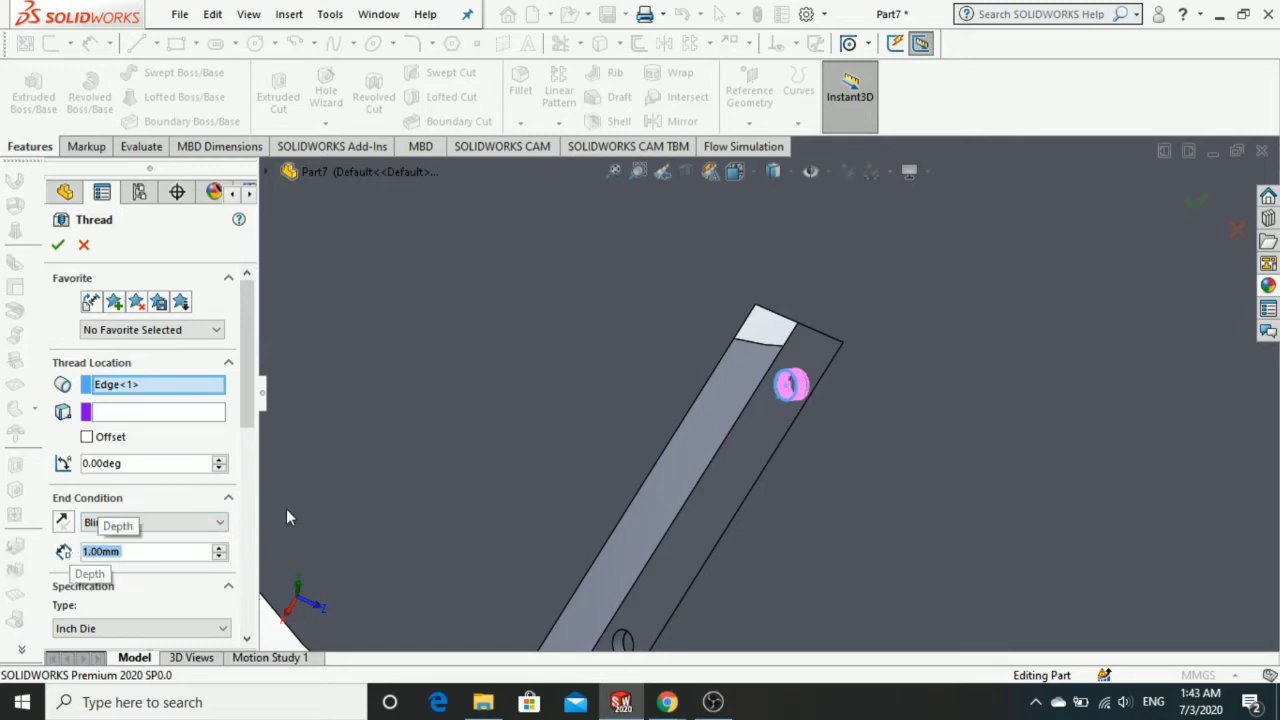
{"action": "scroll", "coordinate": [705, 650], "scroll_direction": "up", "scroll_amount": 3}
{"action": "scroll", "coordinate": [766, 402], "scroll_direction": "down", "scroll_amount": 5}
{"action": "scroll", "coordinate": [785, 335], "scroll_direction": "down", "scroll_amount": 2}
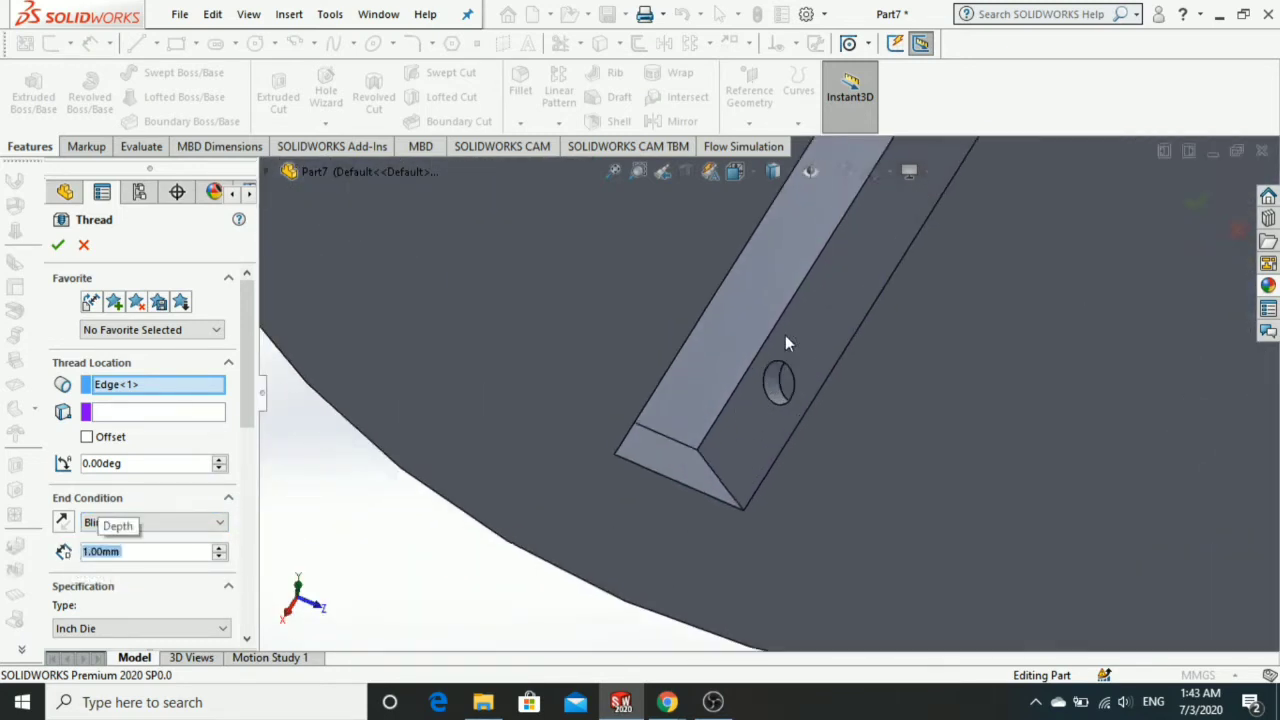
{"action": "scroll", "coordinate": [785, 337], "scroll_direction": "down", "scroll_amount": 2}
{"action": "scroll", "coordinate": [780, 402], "scroll_direction": "down", "scroll_amount": 2}
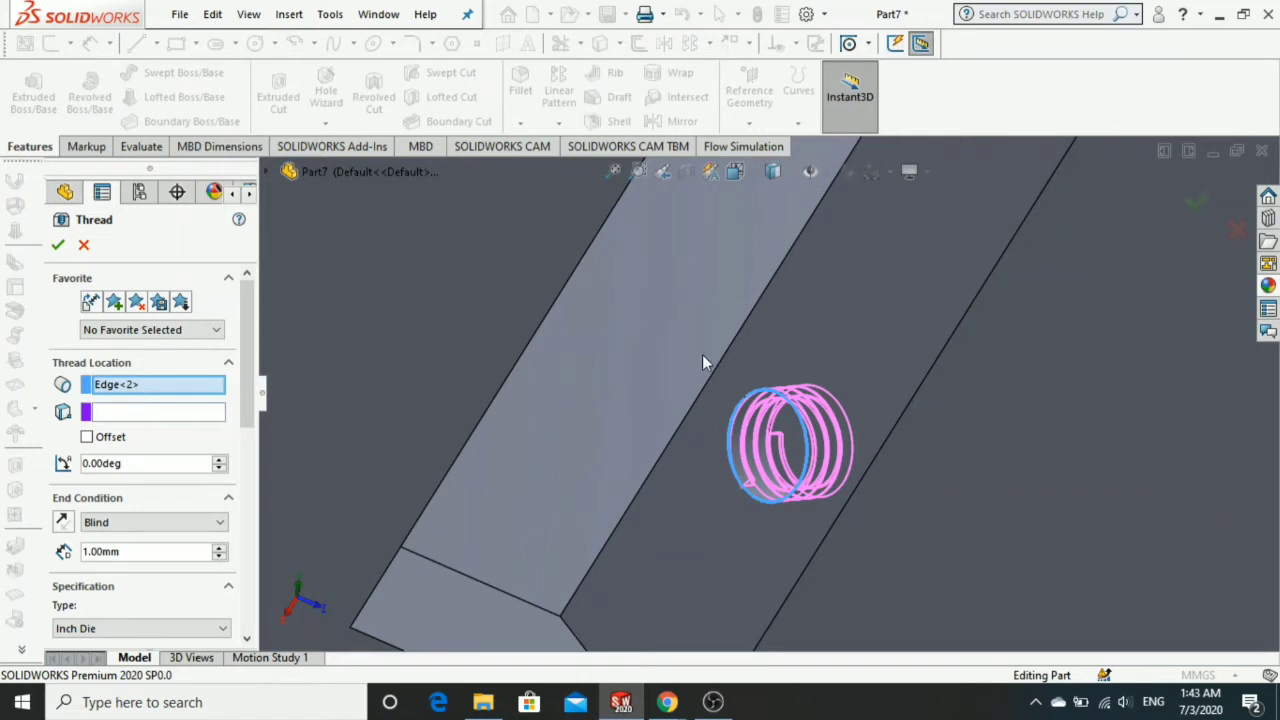
{"action": "left_click_drag", "start_coordinate": [245, 398], "coordinate": [253, 469]}
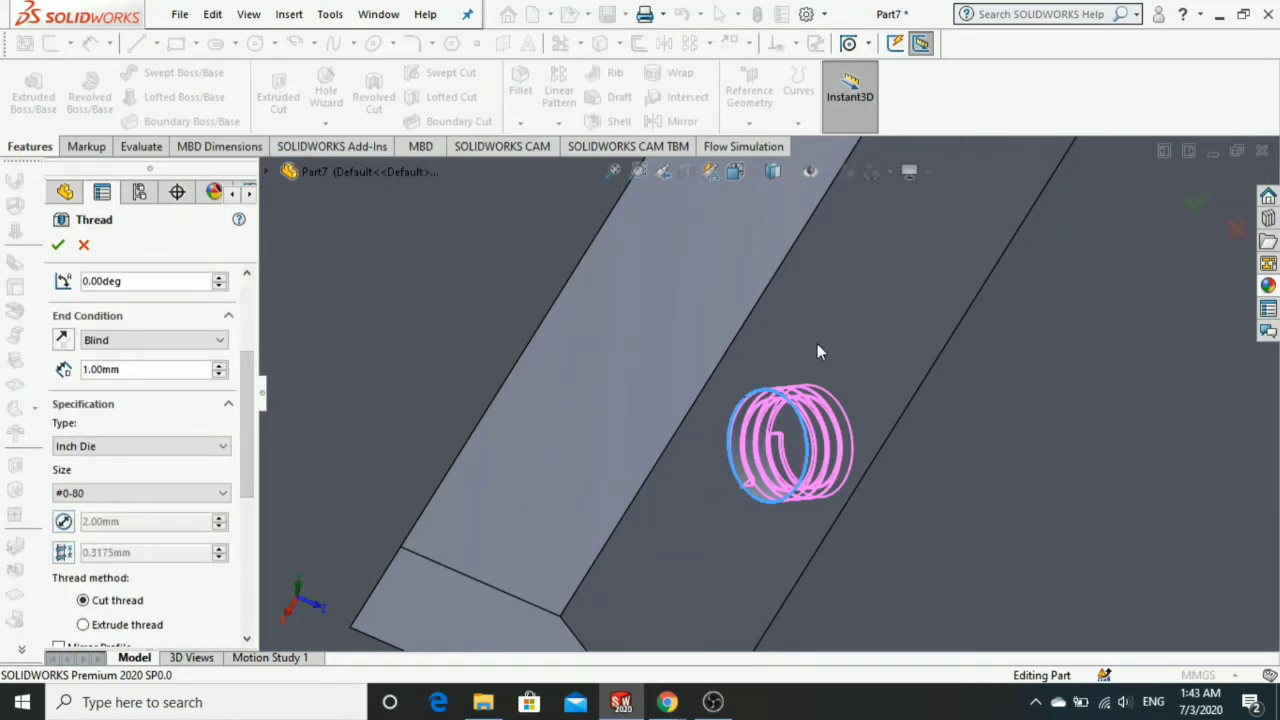
{"action": "left_click", "coordinate": [84, 625]}
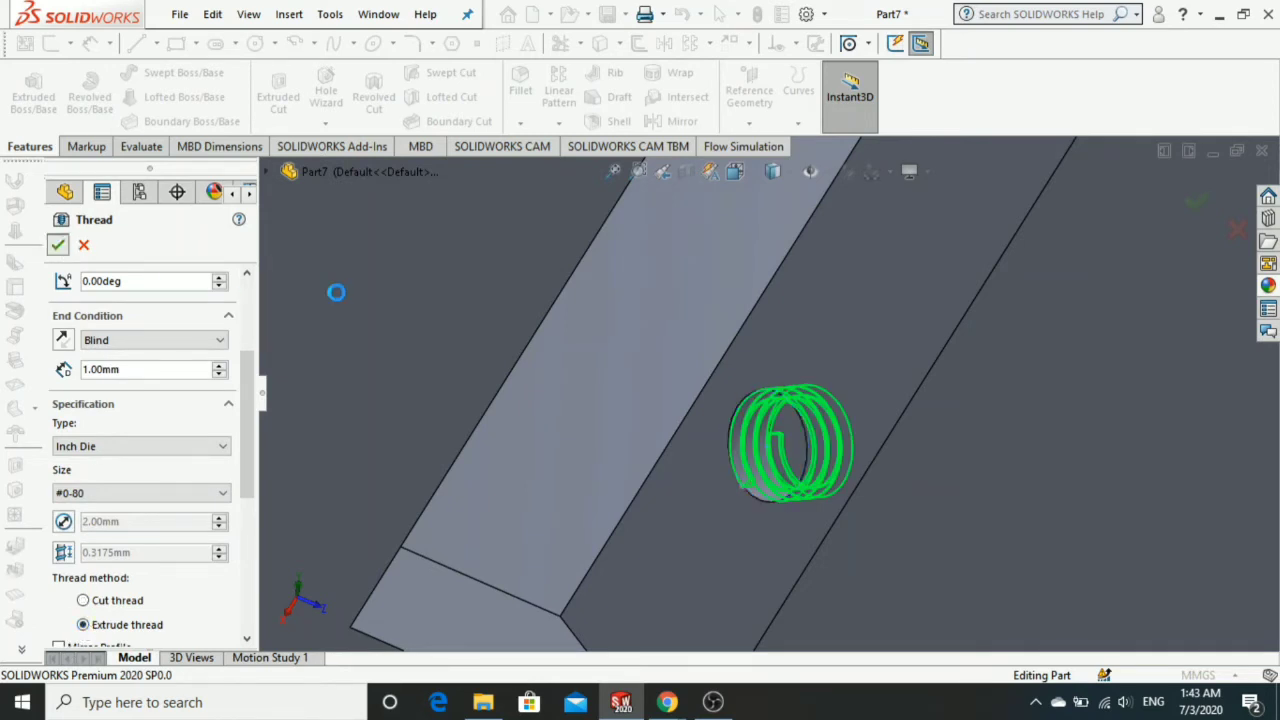
{"action": "key", "text": "Return"}
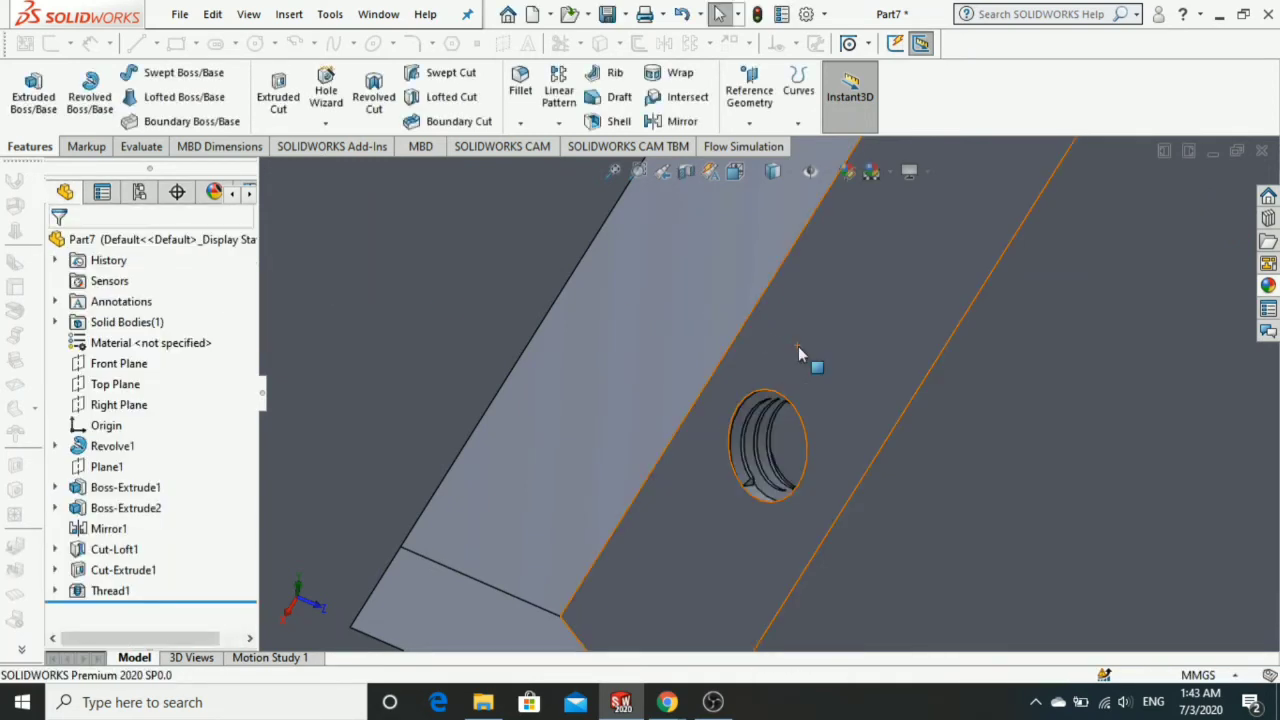
Give the second hole a matching extruded #0-80 thread, creating Thread2.
{"action": "middle_click_drag", "start_coordinate": [887, 297], "coordinate": [910, 236]}
{"action": "scroll", "coordinate": [912, 235], "scroll_direction": "up", "scroll_amount": 2}
{"action": "scroll", "coordinate": [912, 235], "scroll_direction": "up", "scroll_amount": 2}
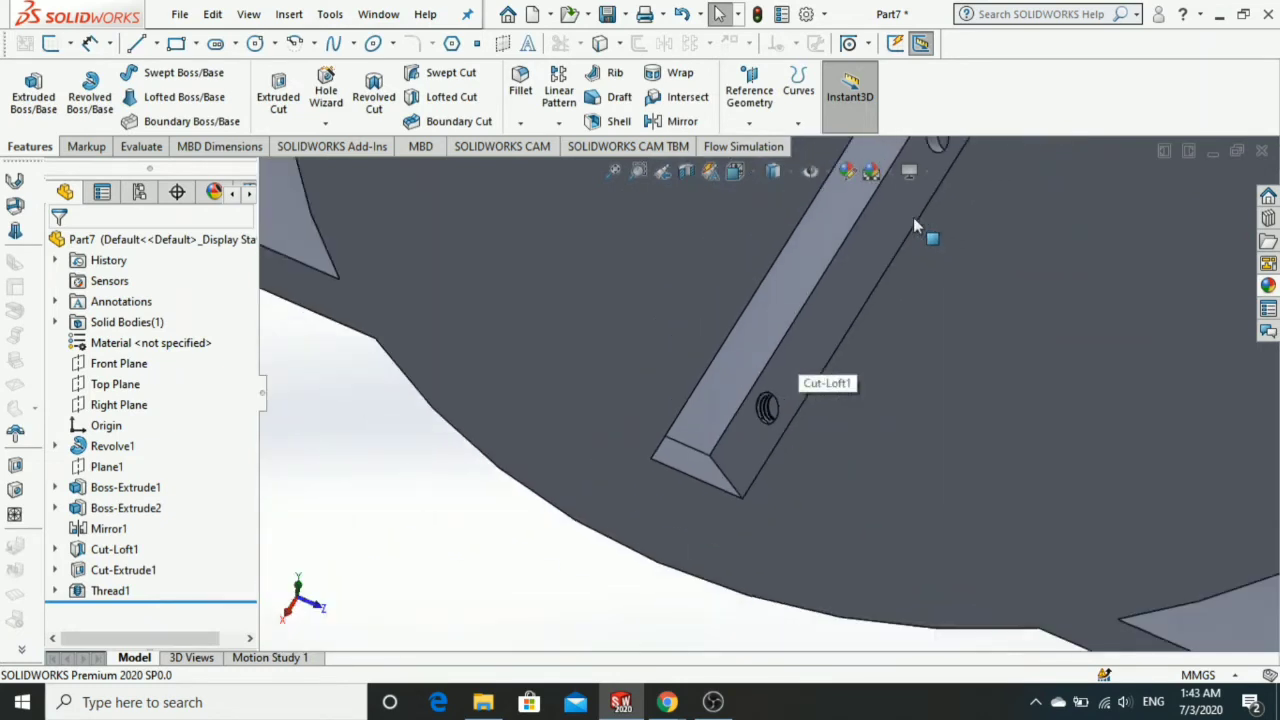
{"action": "scroll", "coordinate": [910, 236], "scroll_direction": "up", "scroll_amount": 2}
{"action": "scroll", "coordinate": [900, 240], "scroll_direction": "up", "scroll_amount": 2}
{"action": "scroll", "coordinate": [817, 302], "scroll_direction": "down", "scroll_amount": 3}
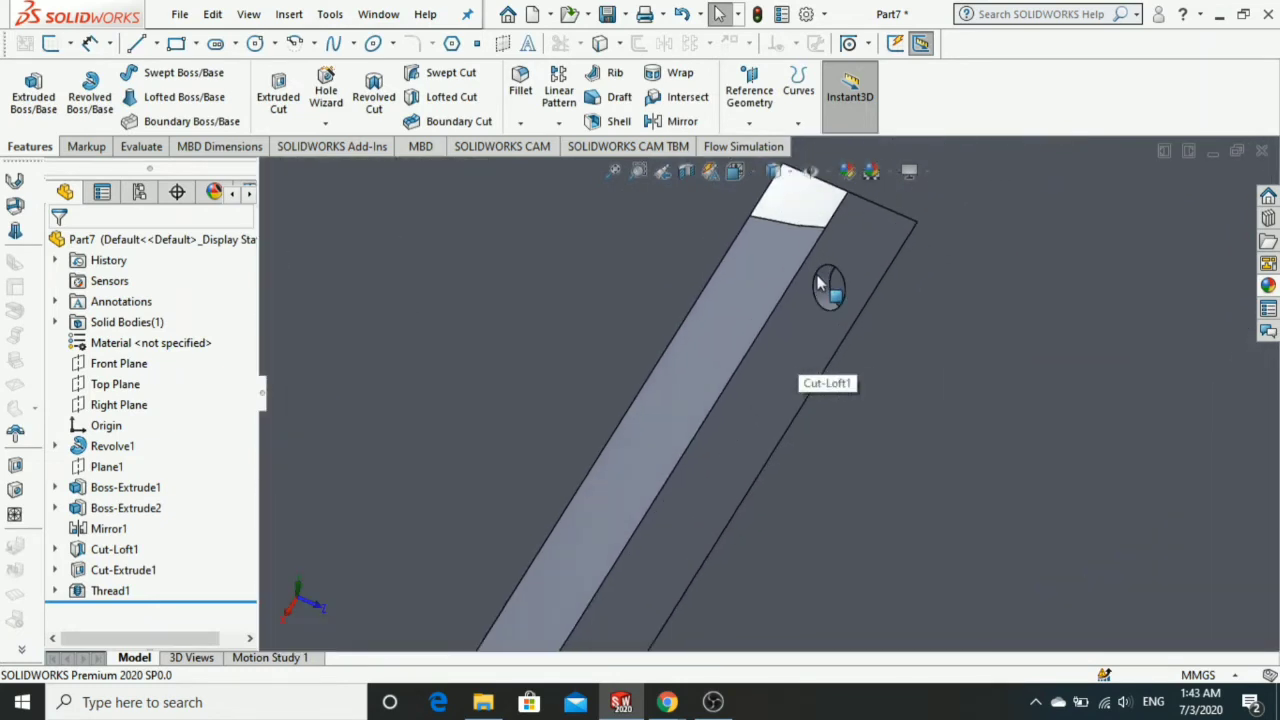
{"action": "scroll", "coordinate": [643, 237], "scroll_direction": "down", "scroll_amount": 3}
{"action": "left_click", "coordinate": [325, 123]}
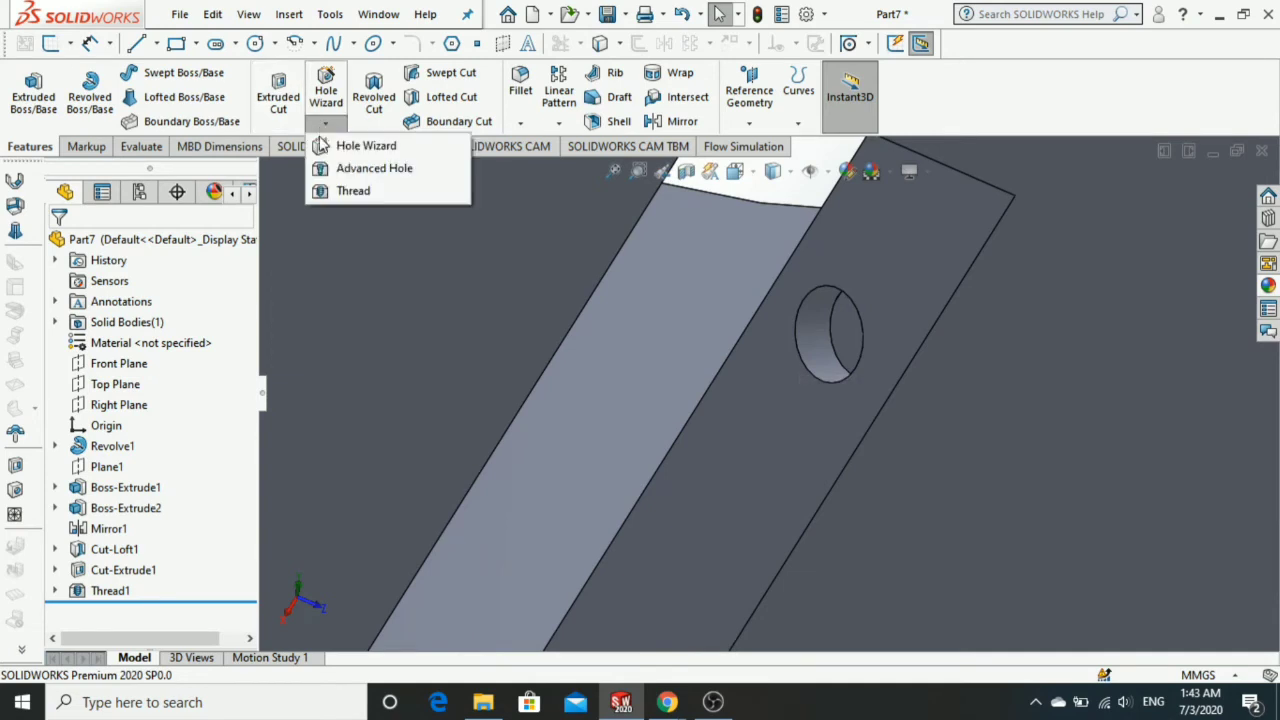
{"action": "left_click", "coordinate": [346, 190]}
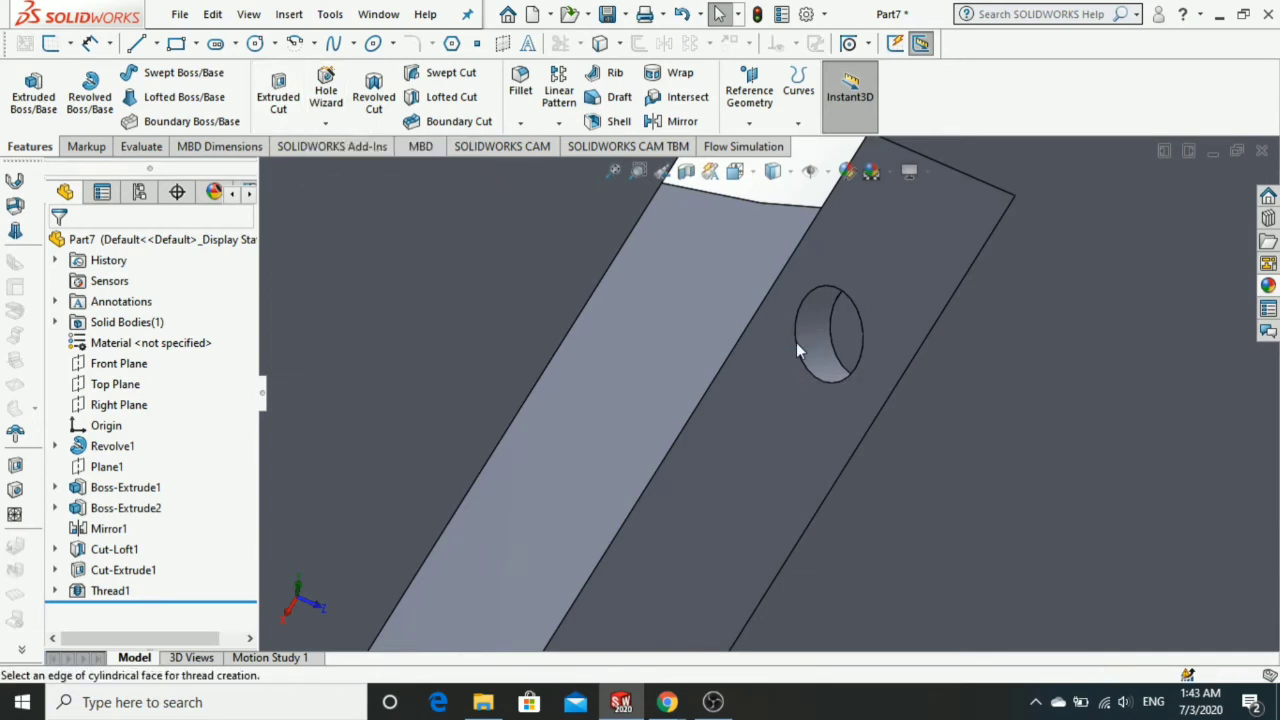
{"action": "left_click", "coordinate": [768, 370]}
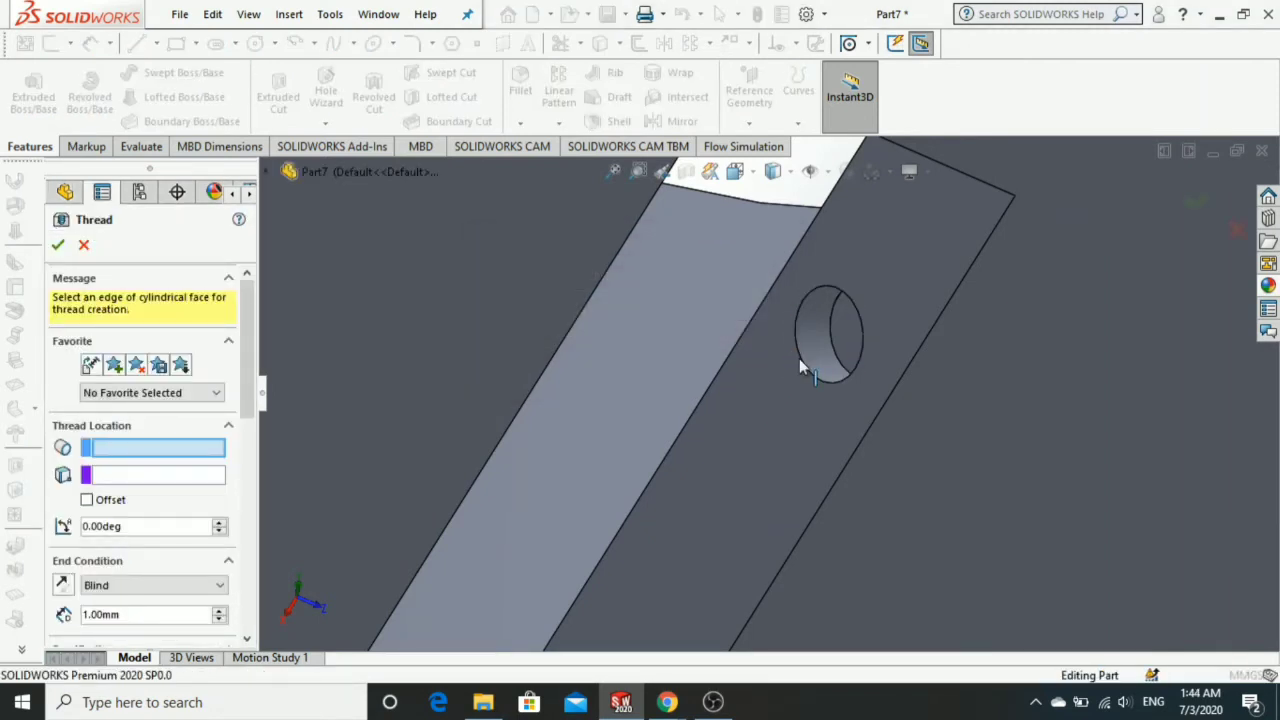
{"action": "left_click", "coordinate": [800, 360]}
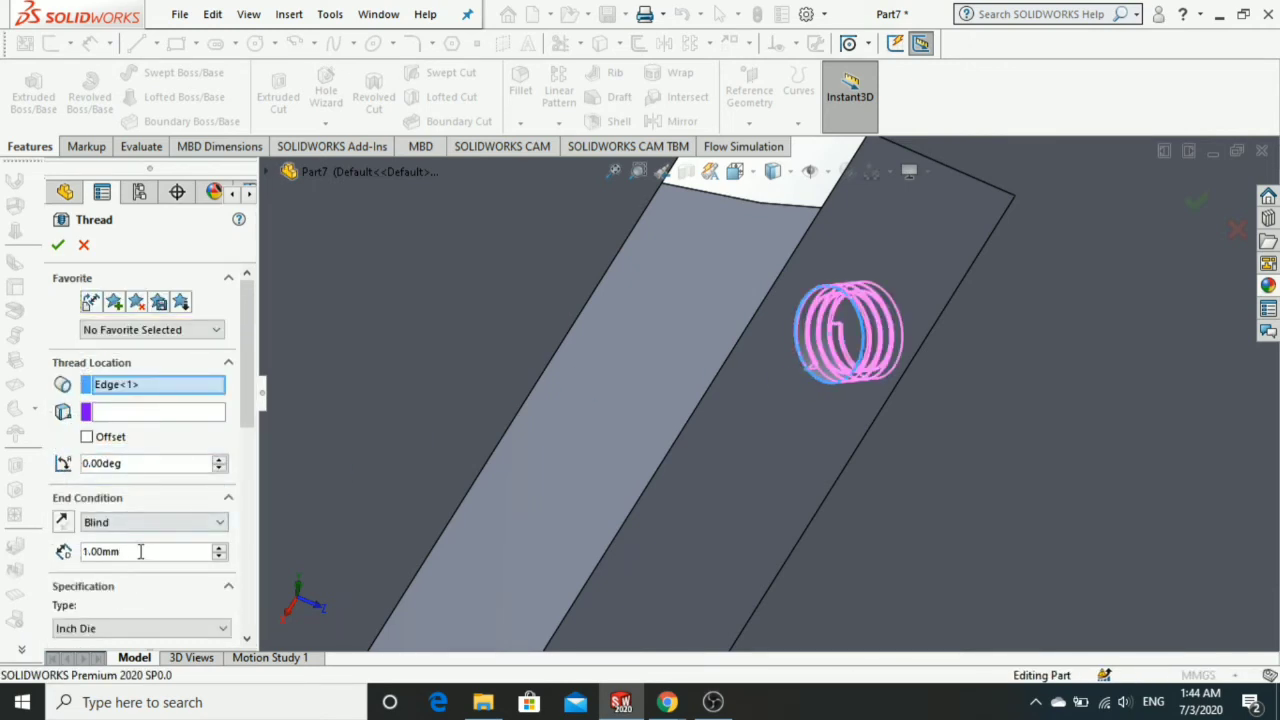
{"action": "scroll", "coordinate": [168, 480], "scroll_direction": "down", "scroll_amount": 3}
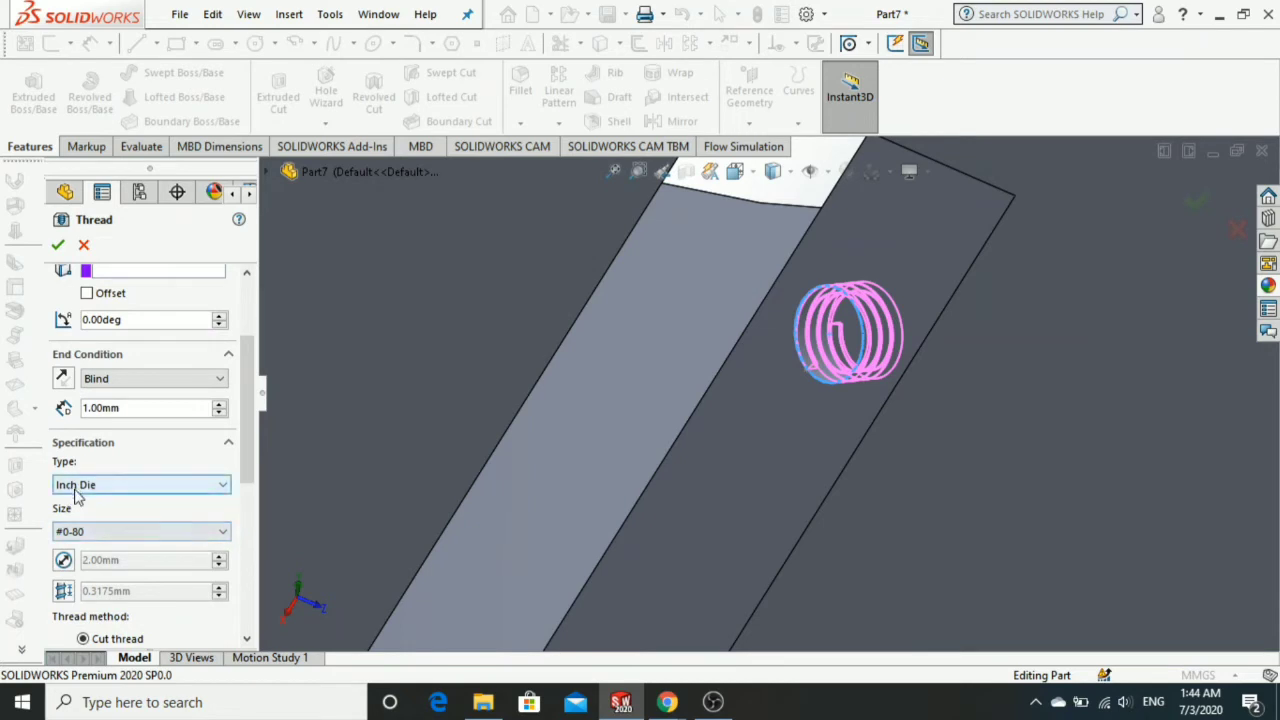
{"action": "scroll", "coordinate": [150, 470], "scroll_direction": "down", "scroll_amount": 2}
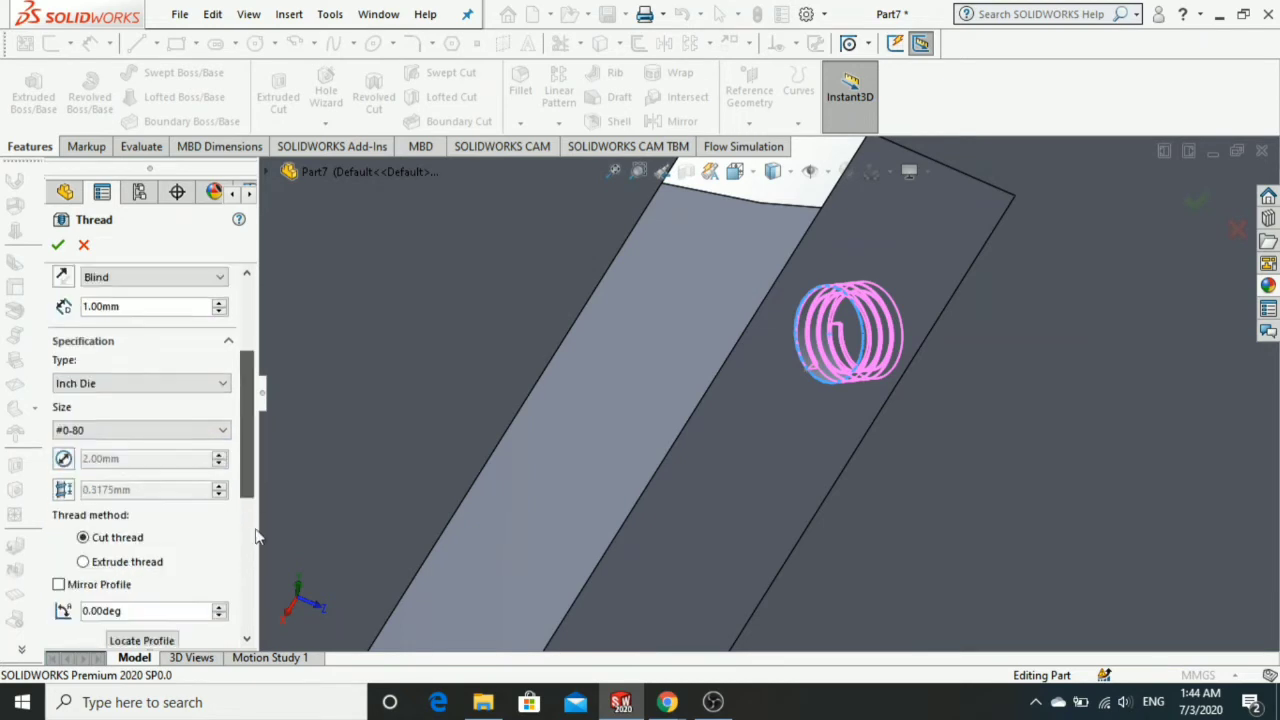
{"action": "scroll", "coordinate": [150, 470], "scroll_direction": "down", "scroll_amount": 2}
{"action": "left_click", "coordinate": [84, 467]}
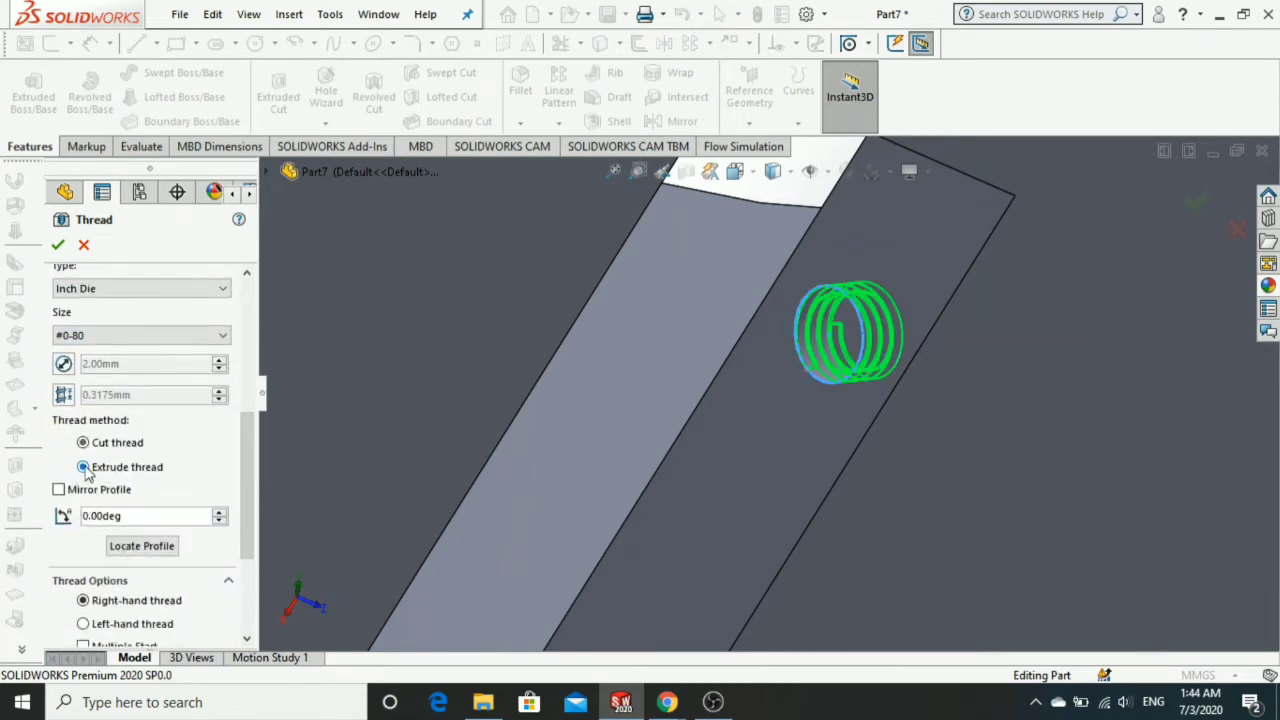
{"action": "left_click", "coordinate": [59, 245]}
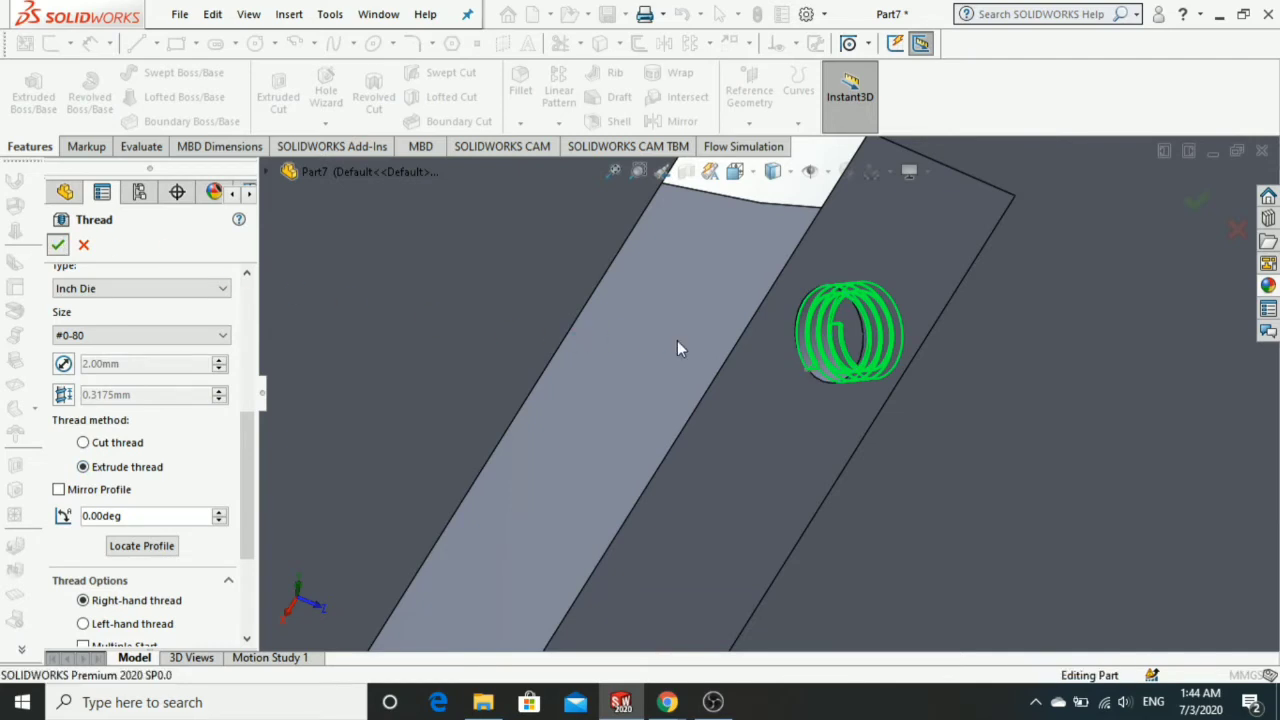
Orbit the part to inspect the threaded hole and look into the cup opening.
{"action": "scroll", "coordinate": [894, 337], "scroll_direction": "up", "scroll_amount": 2}
{"action": "scroll", "coordinate": [834, 360], "scroll_direction": "up", "scroll_amount": 1}
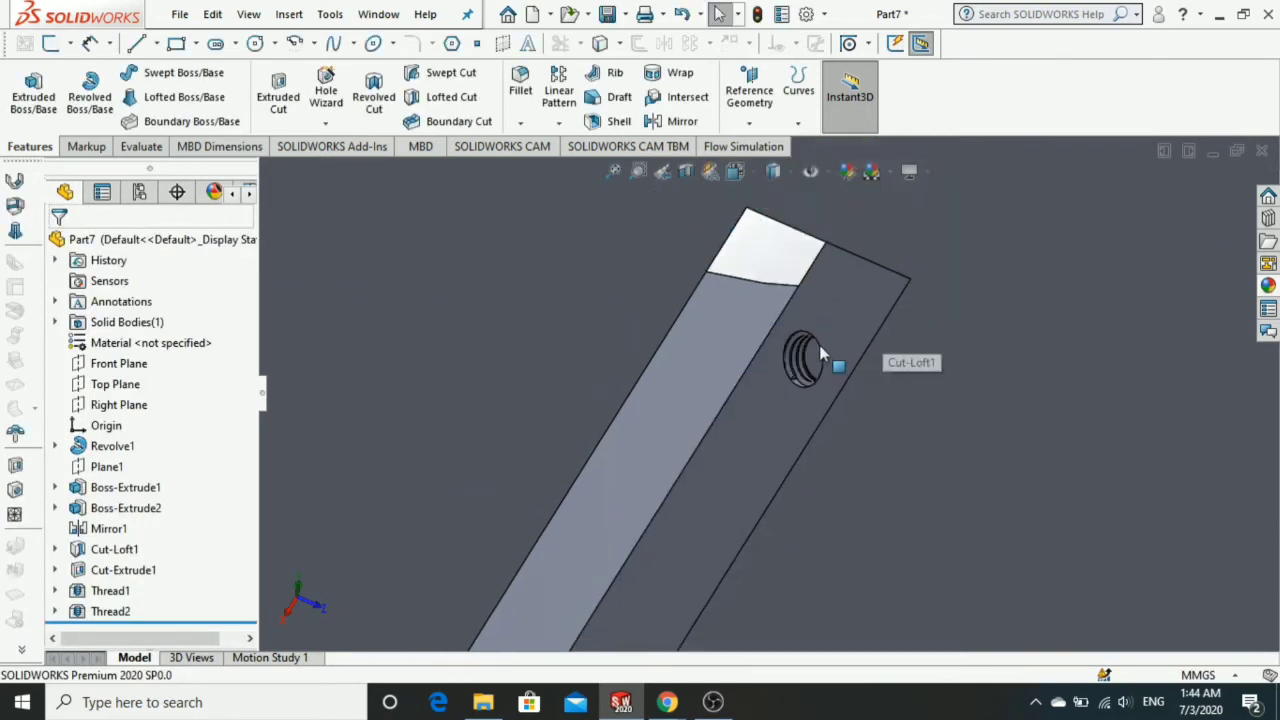
{"action": "scroll", "coordinate": [800, 372], "scroll_direction": "down", "scroll_amount": 2}
{"action": "middle_click_drag", "start_coordinate": [795, 375], "coordinate": [812, 382]}
{"action": "scroll", "coordinate": [816, 385], "scroll_direction": "up", "scroll_amount": 1}
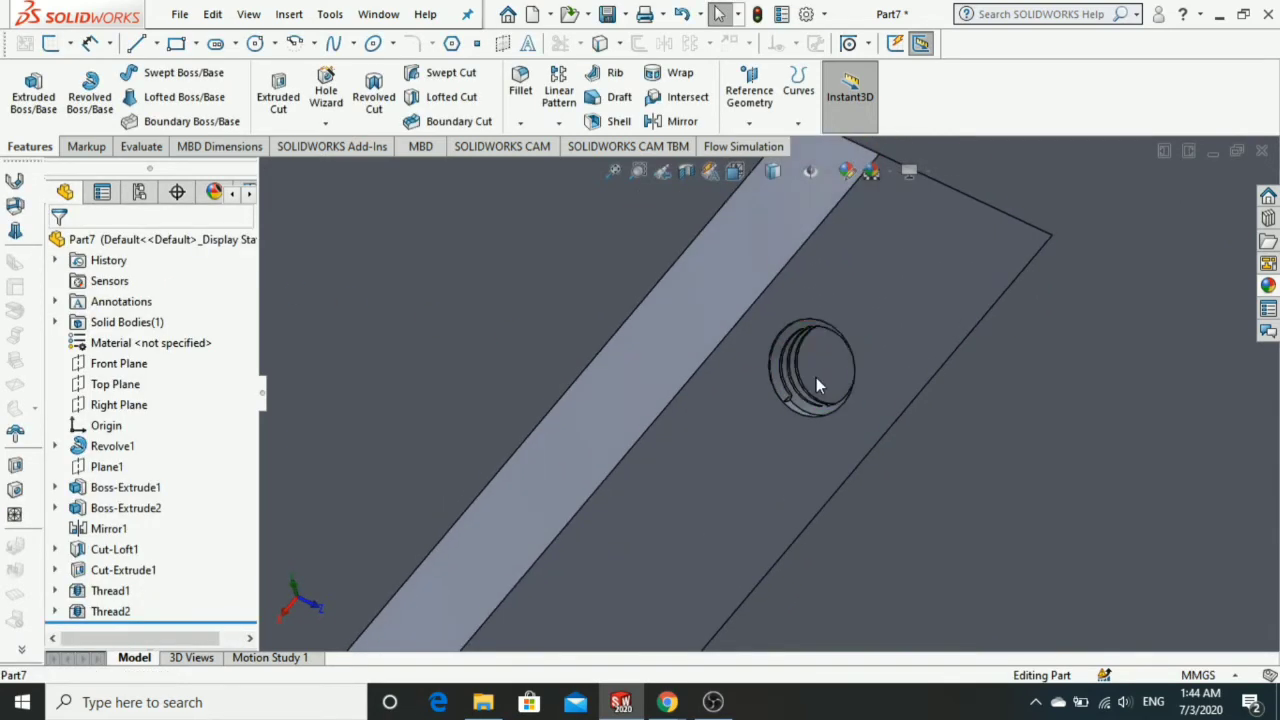
{"action": "scroll", "coordinate": [816, 385], "scroll_direction": "up", "scroll_amount": 1}
{"action": "scroll", "coordinate": [816, 377], "scroll_direction": "up", "scroll_amount": 2}
{"action": "scroll", "coordinate": [816, 377], "scroll_direction": "up", "scroll_amount": 2}
{"action": "scroll", "coordinate": [752, 460], "scroll_direction": "up", "scroll_amount": 2}
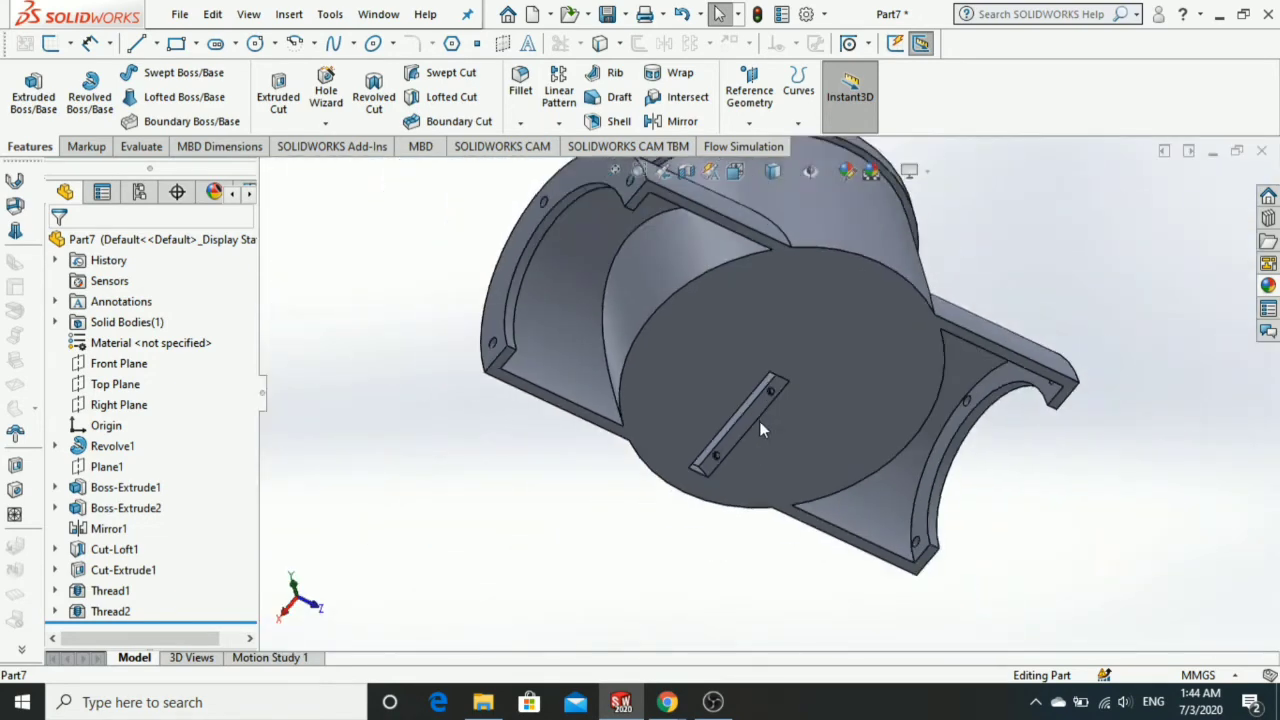
{"action": "scroll", "coordinate": [763, 425], "scroll_direction": "up", "scroll_amount": 1}
{"action": "middle_click_drag", "start_coordinate": [765, 372], "coordinate": [737, 537]}
{"action": "middle_click_drag", "start_coordinate": [783, 366], "coordinate": [829, 551]}
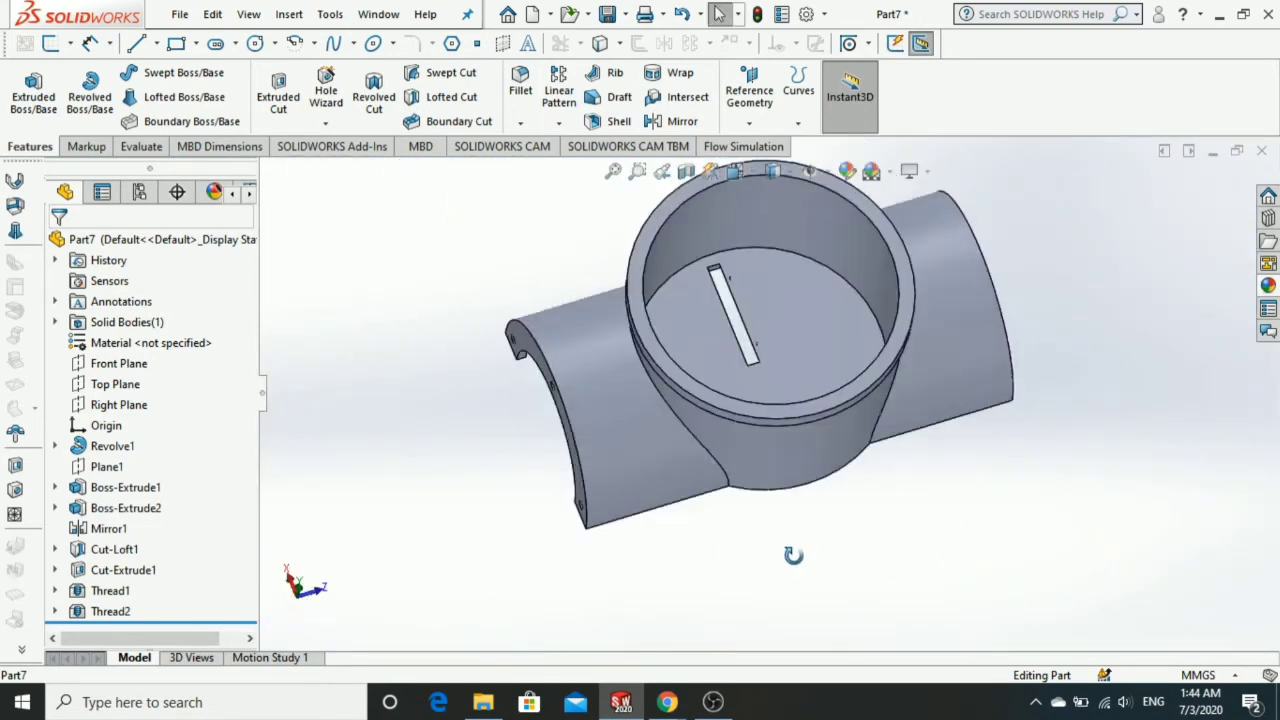
{"action": "scroll", "coordinate": [820, 360], "scroll_direction": "down", "scroll_amount": 3}
Start Sketch11 on the cup rim face and convert its edges into sketch geometry.
{"action": "left_click", "coordinate": [836, 410]}
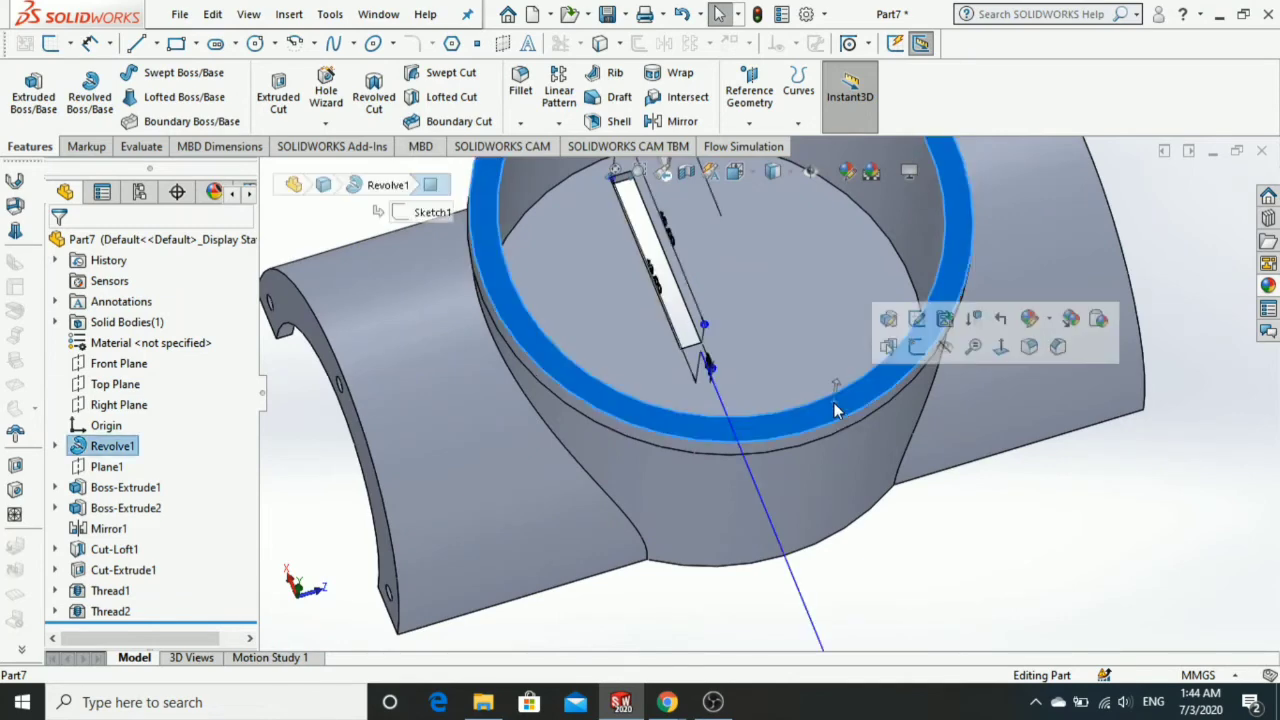
{"action": "left_click", "coordinate": [918, 360]}
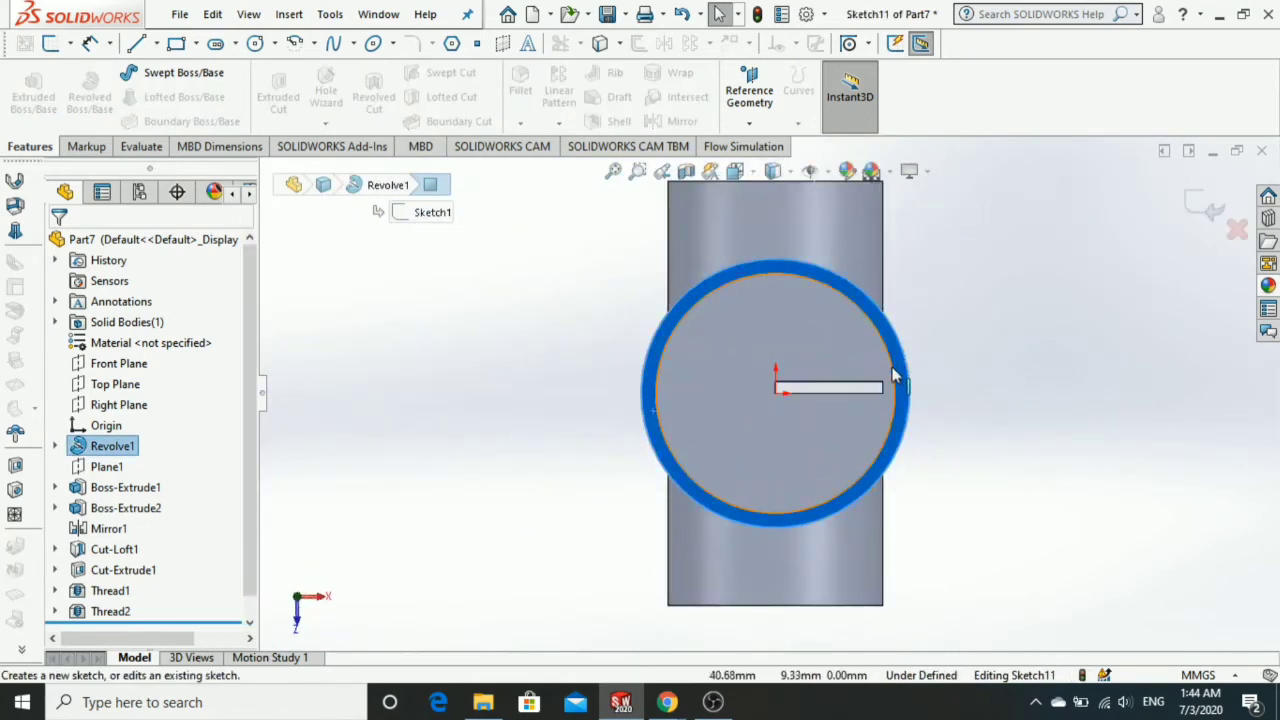
{"action": "scroll", "coordinate": [894, 371], "scroll_direction": "down", "scroll_amount": 3}
{"action": "scroll", "coordinate": [900, 414], "scroll_direction": "down", "scroll_amount": 3}
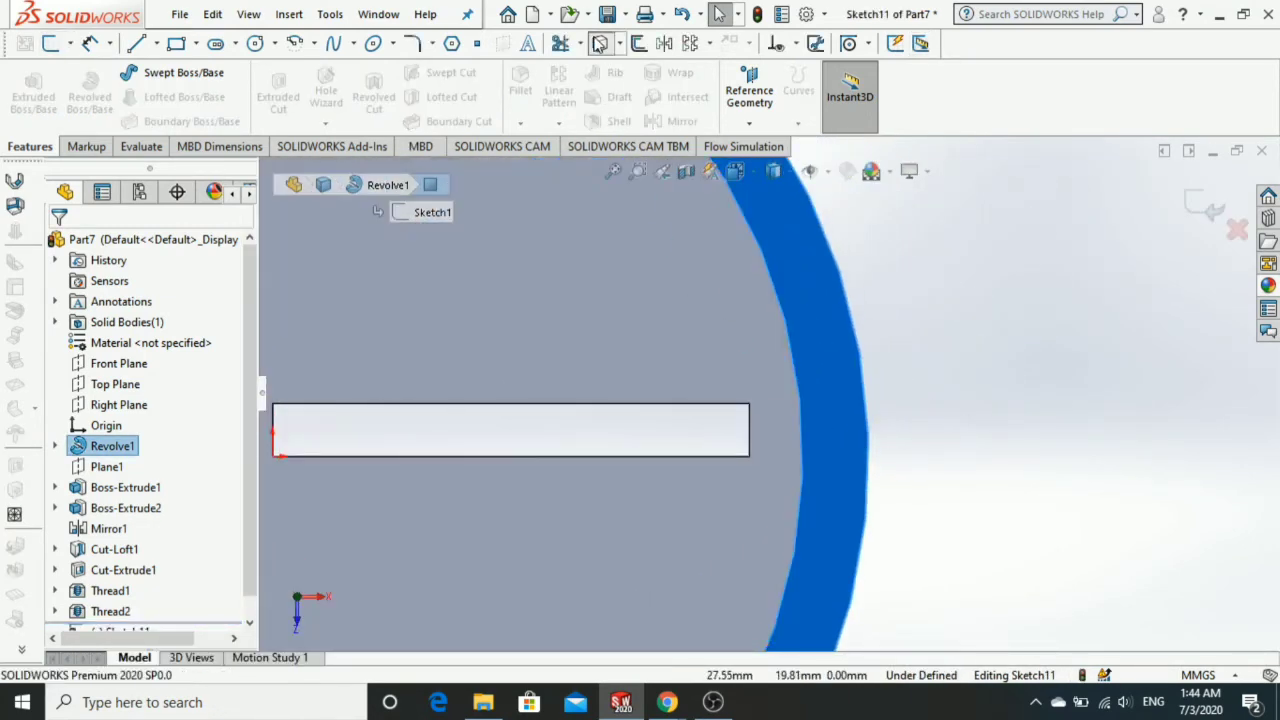
{"action": "left_click", "coordinate": [599, 43]}
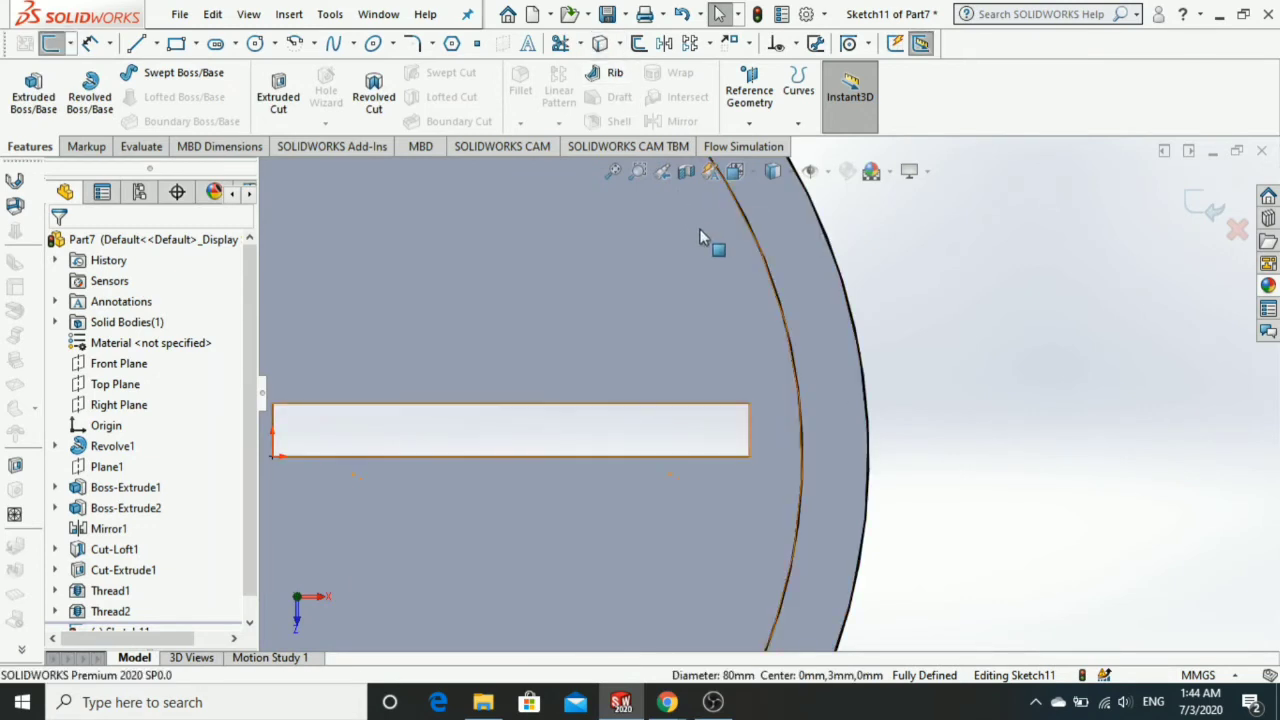
Offset the rim arc outward twice, at 3.00 mm and 2.00 mm.
{"action": "left_click", "coordinate": [638, 43]}
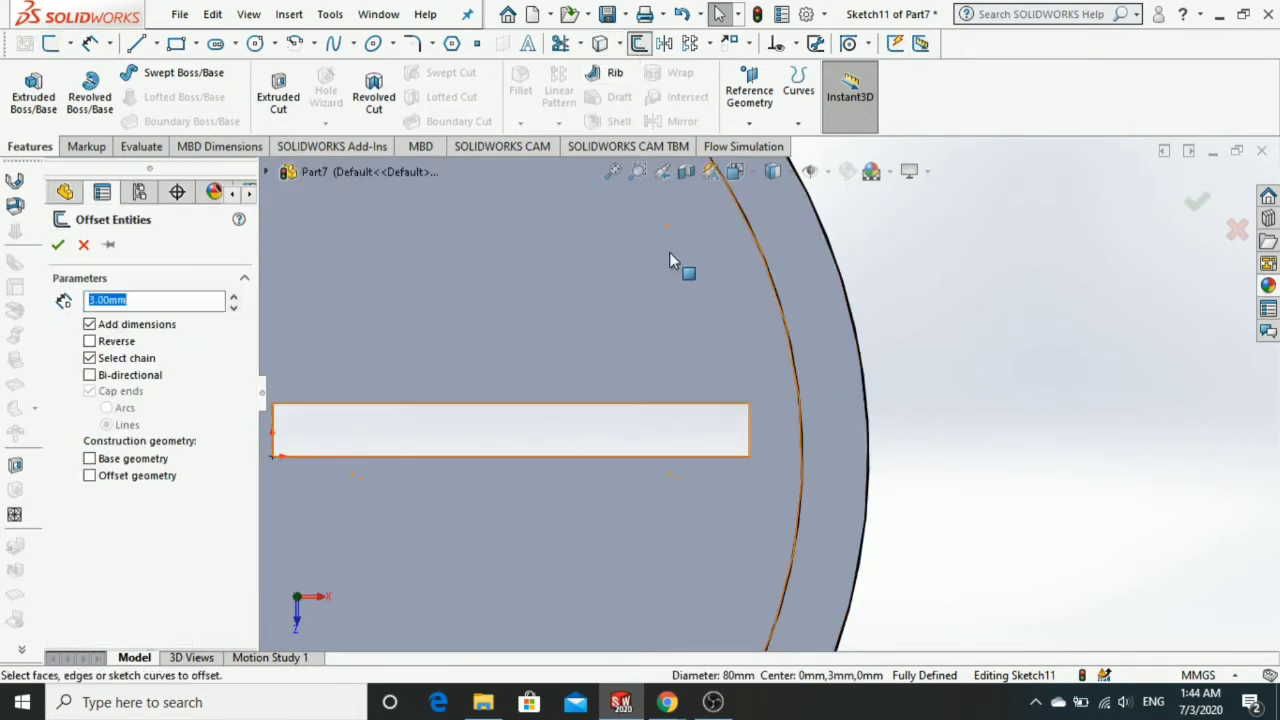
{"action": "left_click", "coordinate": [795, 386]}
{"action": "left_click", "coordinate": [907, 407]}
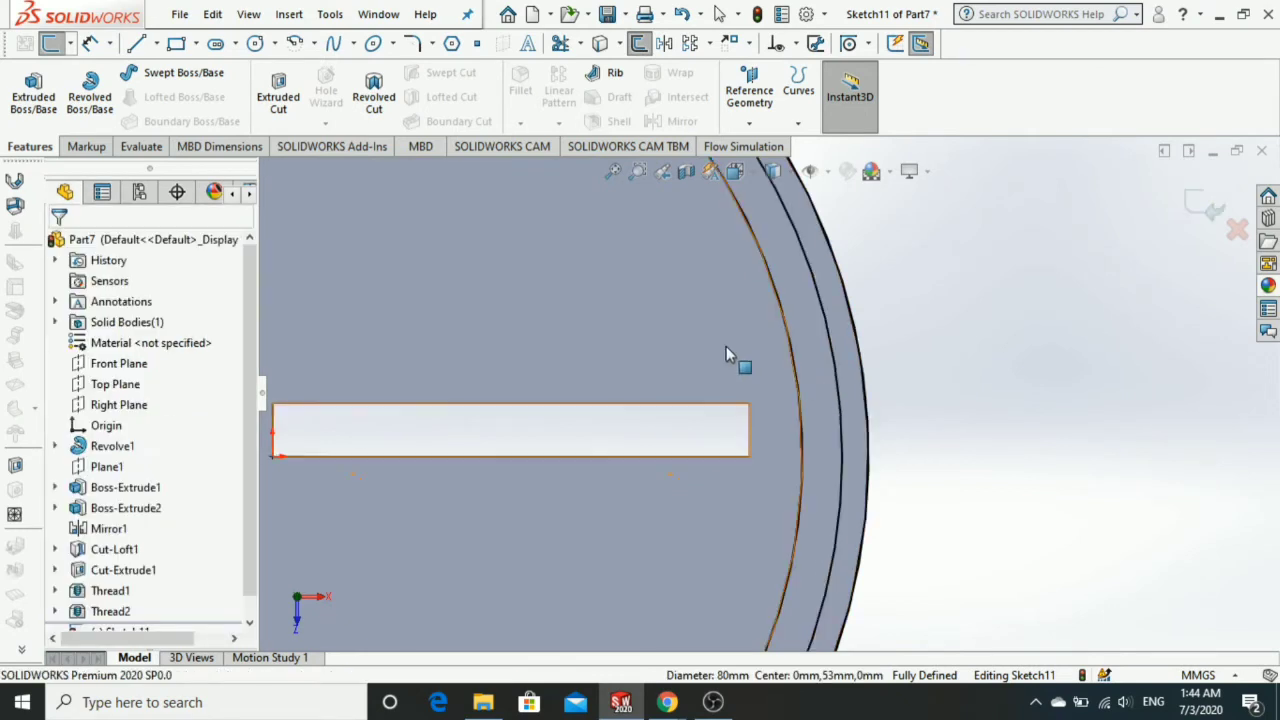
{"action": "left_click", "coordinate": [639, 46]}
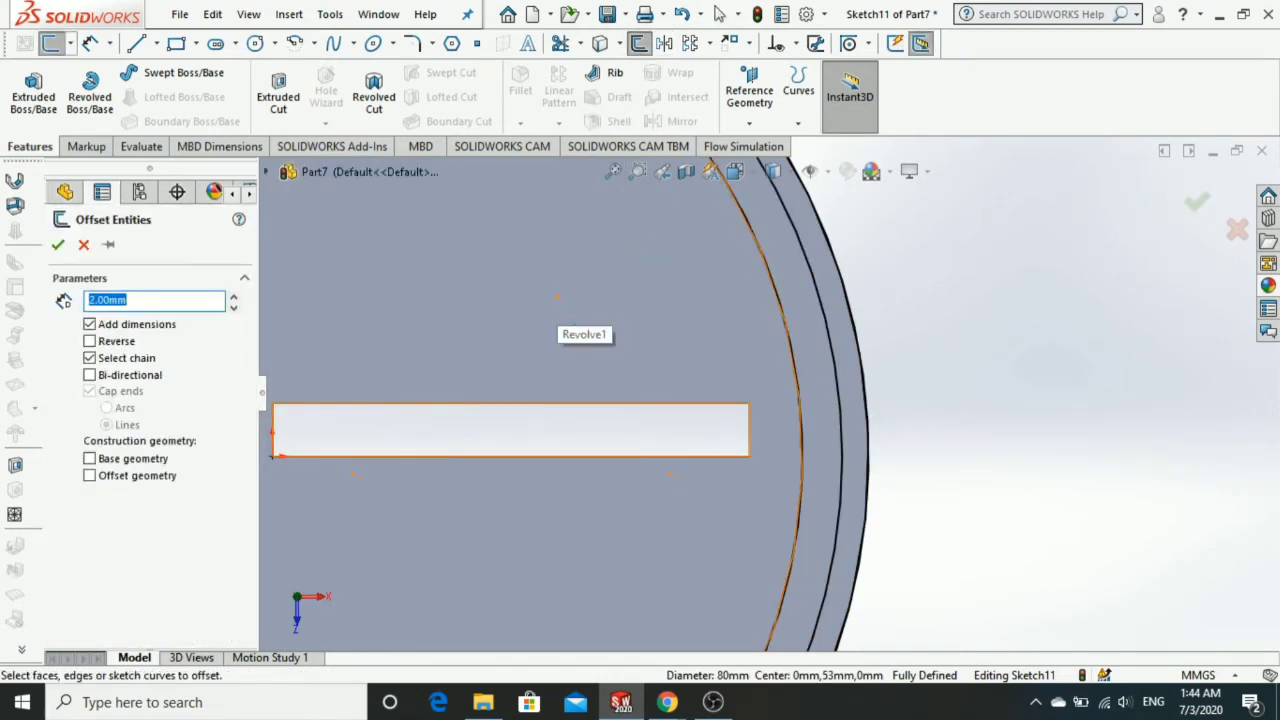
{"action": "left_click", "coordinate": [795, 390]}
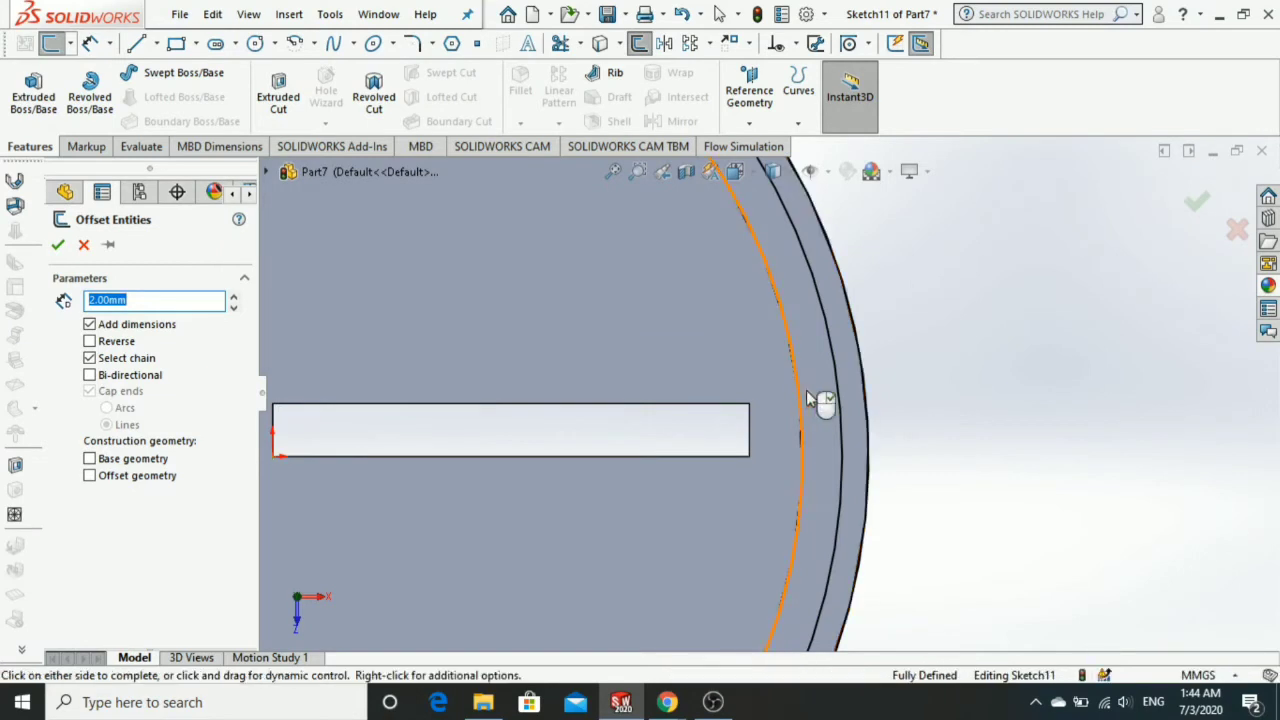
{"action": "left_click", "coordinate": [862, 443]}
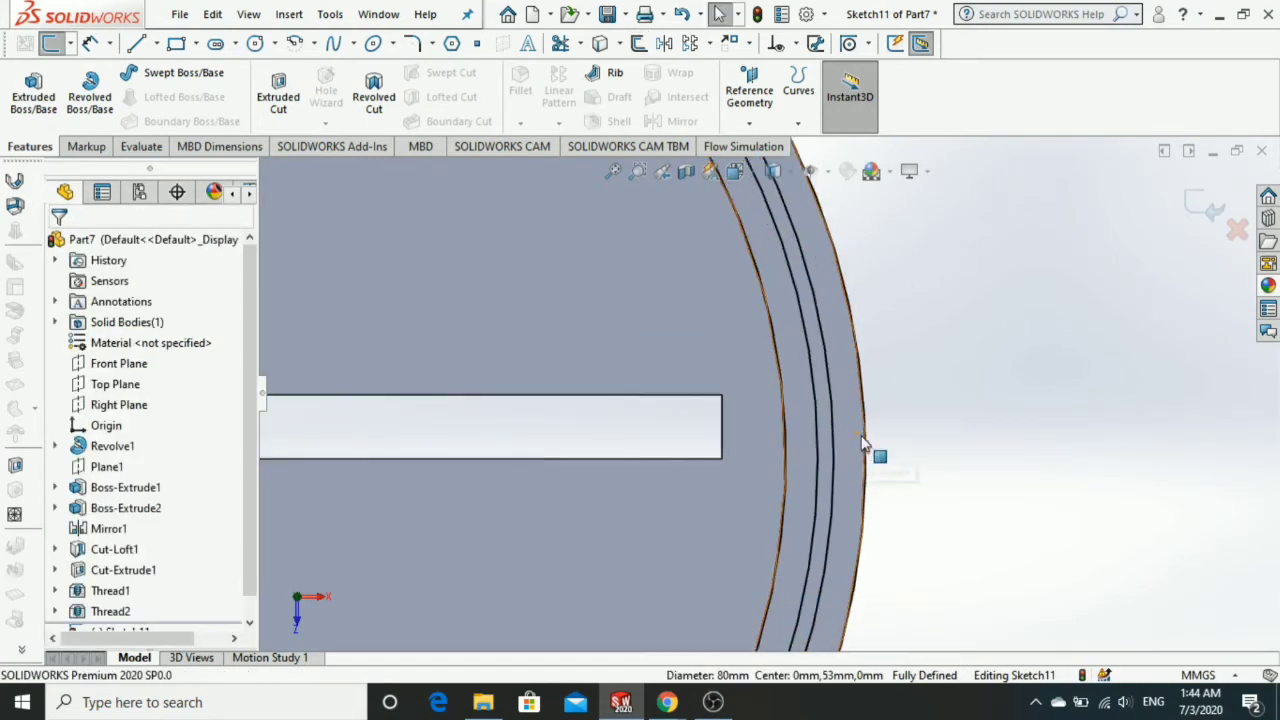
Draw a horizontal line across the rim arcs and offset it 5 mm to form a rectangle.
{"action": "left_click", "coordinate": [137, 43]}
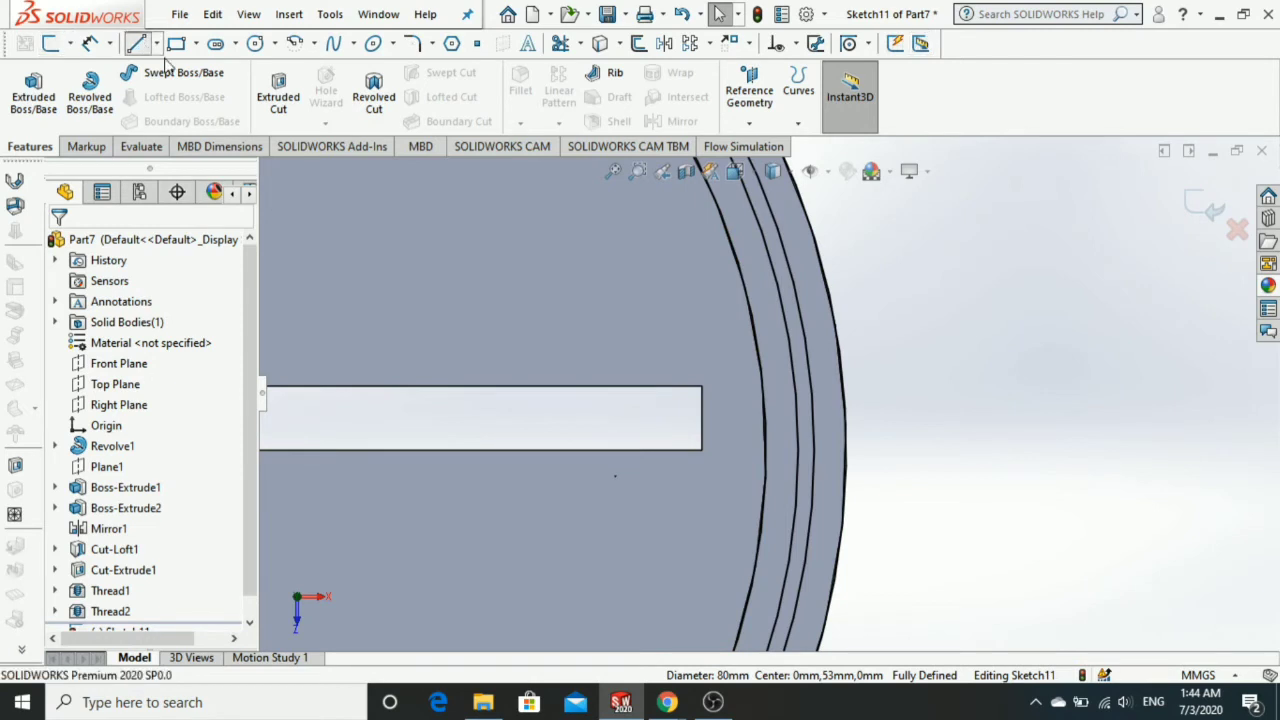
{"action": "left_click", "coordinate": [735, 450]}
{"action": "left_click", "coordinate": [917, 450]}
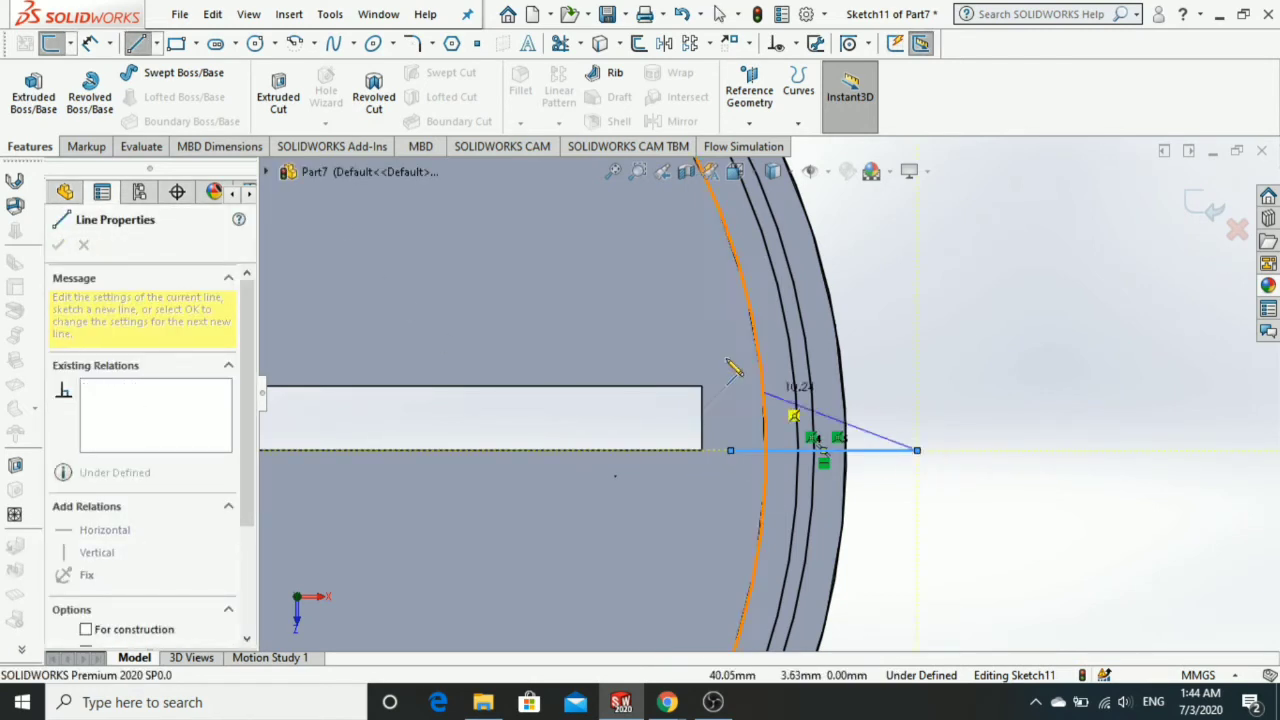
{"action": "key", "text": "Escape"}
{"action": "key", "text": "Escape"}
{"action": "left_click", "coordinate": [637, 43]}
{"action": "type", "text": "5"}
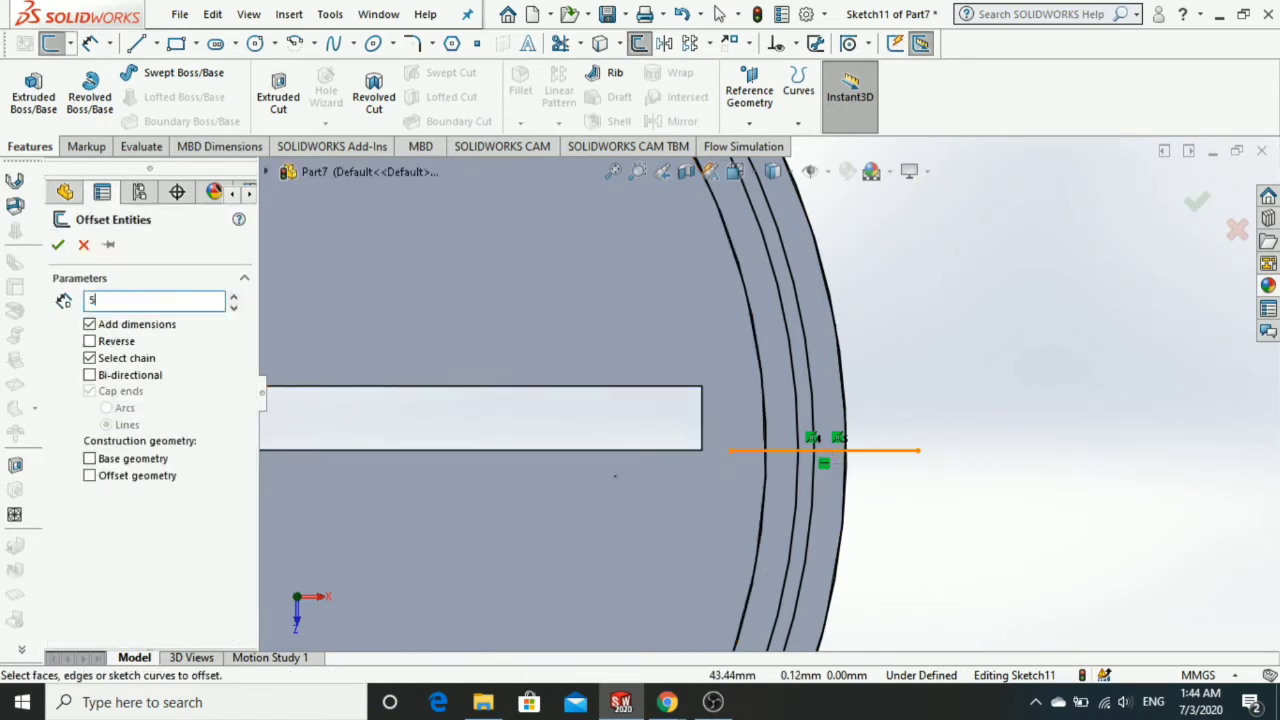
{"action": "left_click", "coordinate": [865, 452]}
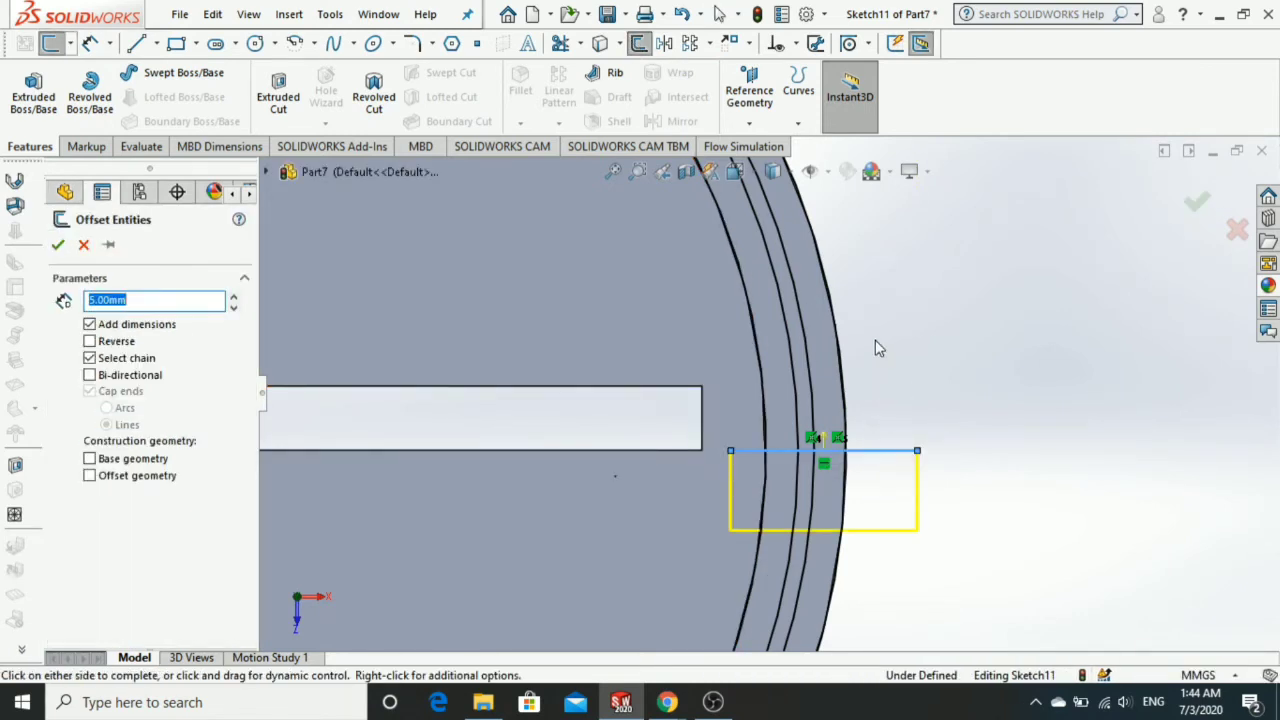
{"action": "left_click", "coordinate": [872, 301]}
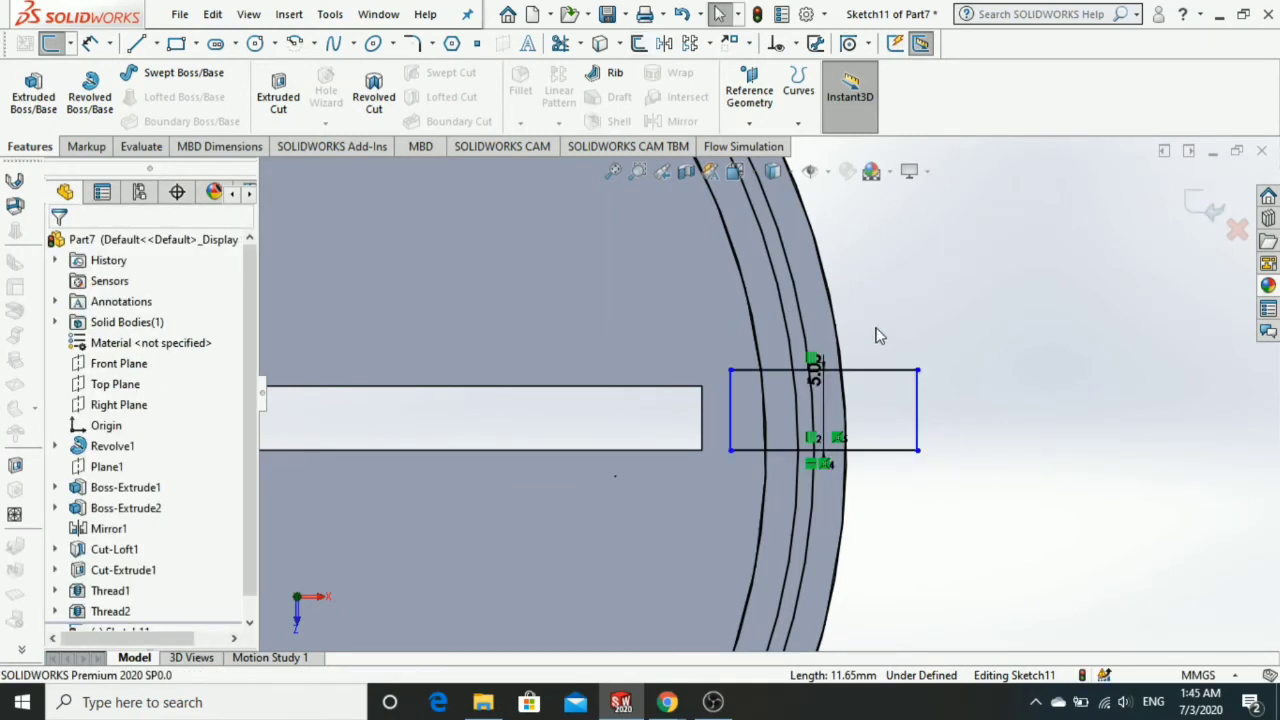
{"action": "scroll", "coordinate": [876, 335], "scroll_direction": "down", "scroll_amount": 1}
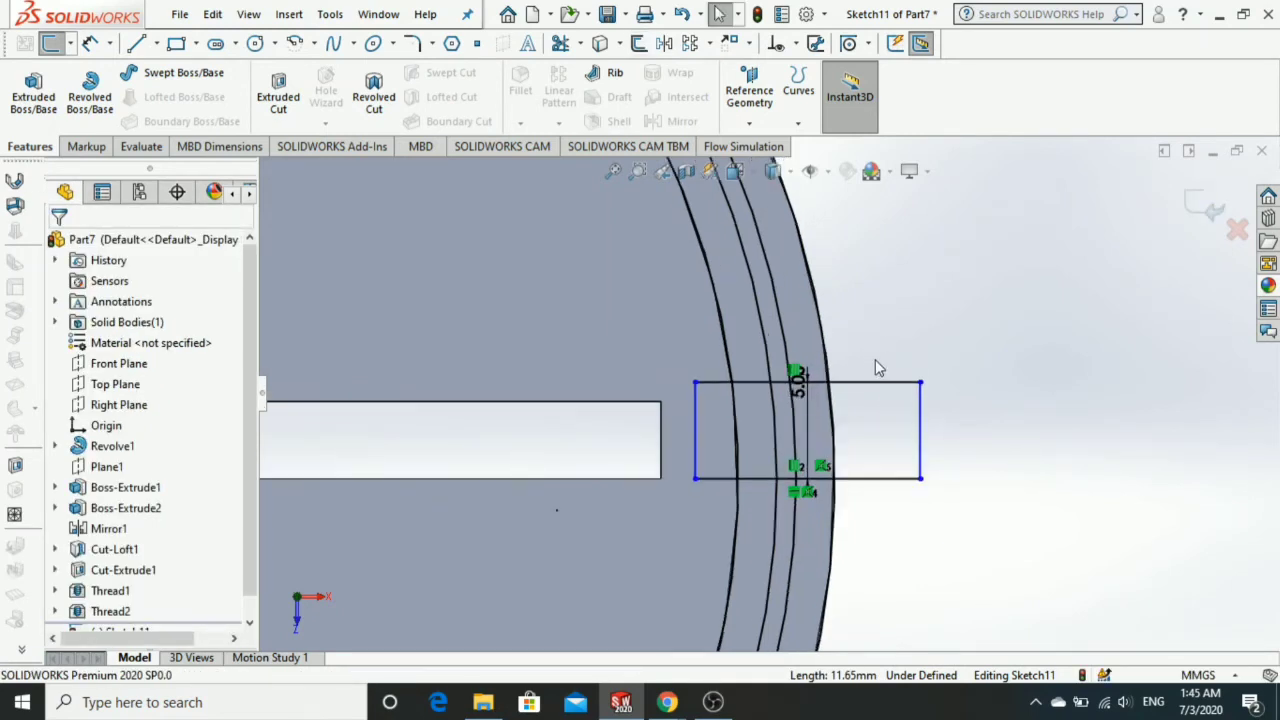
{"action": "scroll", "coordinate": [793, 388], "scroll_direction": "down", "scroll_amount": 1}
{"action": "scroll", "coordinate": [793, 390], "scroll_direction": "down", "scroll_amount": 1}
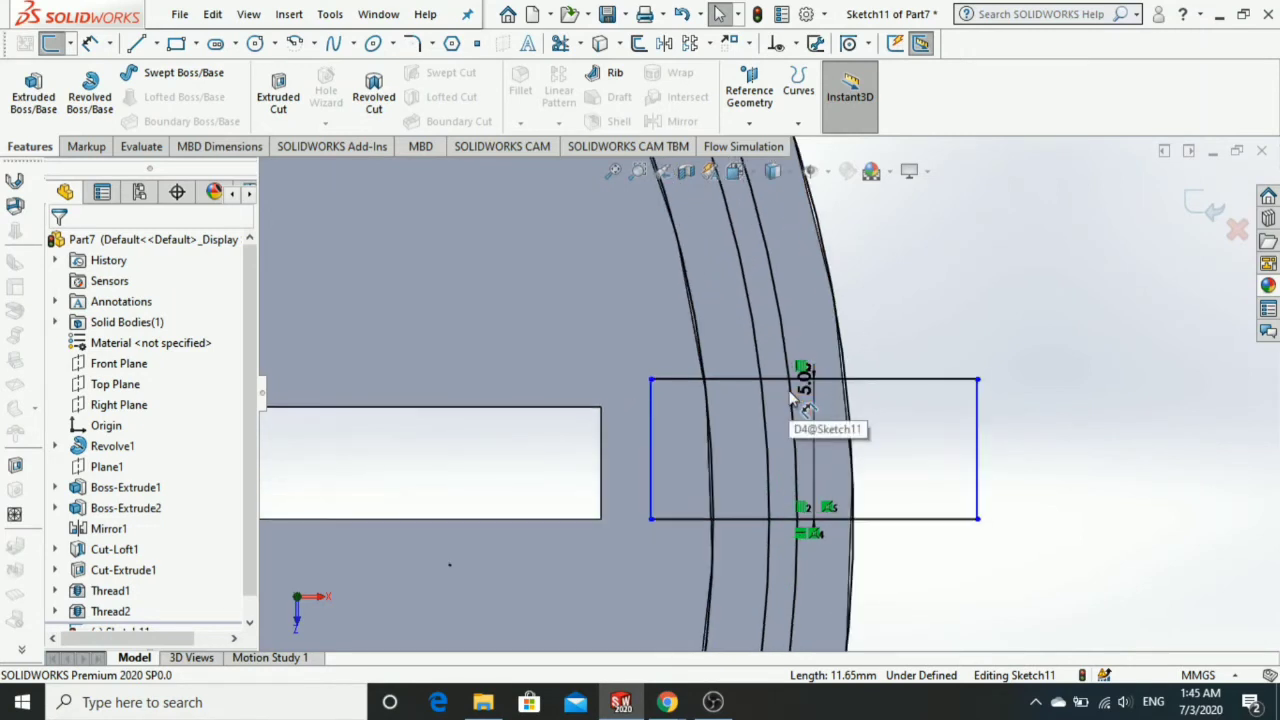
{"action": "scroll", "coordinate": [793, 398], "scroll_direction": "up", "scroll_amount": 1}
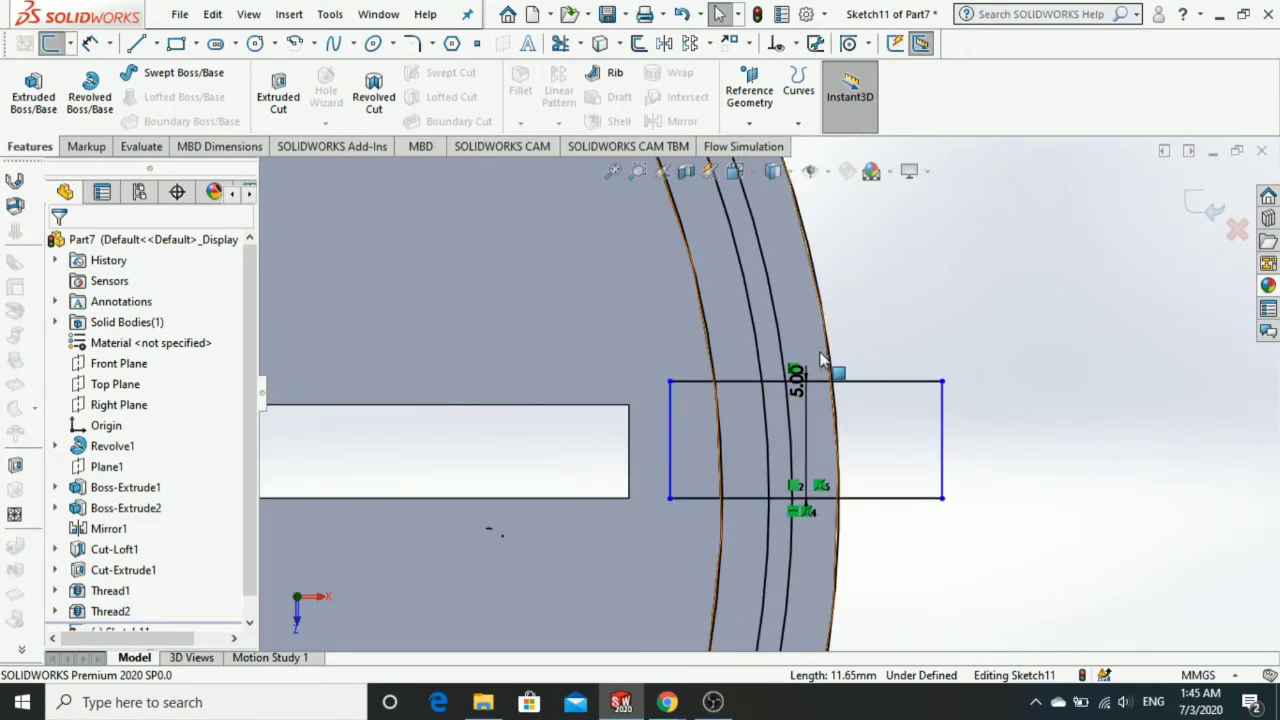
Offset the rectangle's top and bottom edges 1.00 mm inward with Select chain off.
{"action": "left_click", "coordinate": [638, 43]}
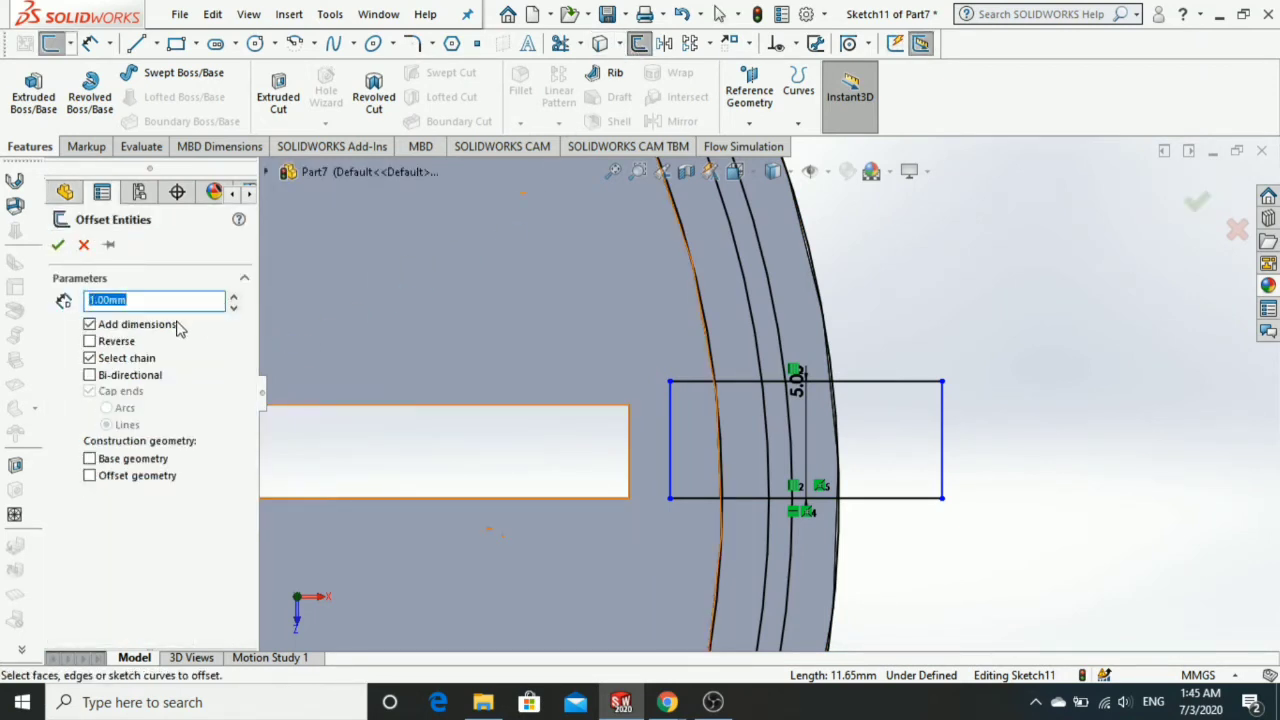
{"action": "left_click", "coordinate": [889, 384]}
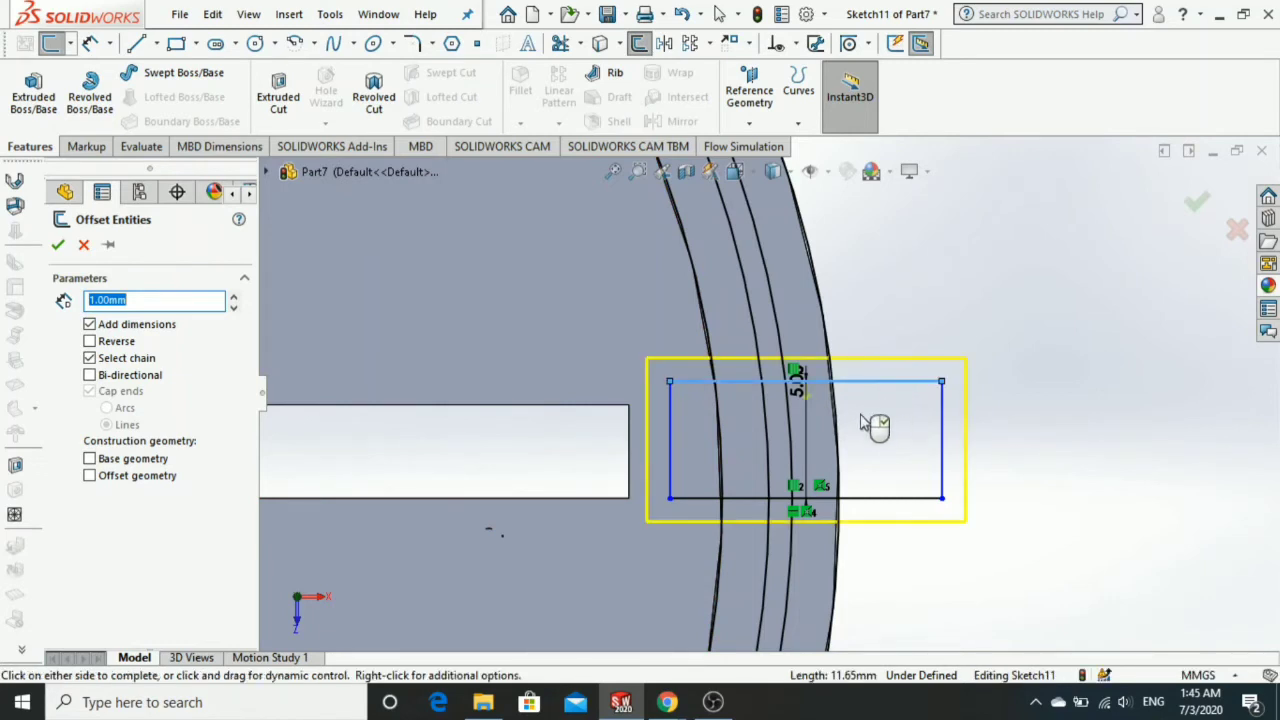
{"action": "left_click", "coordinate": [89, 358]}
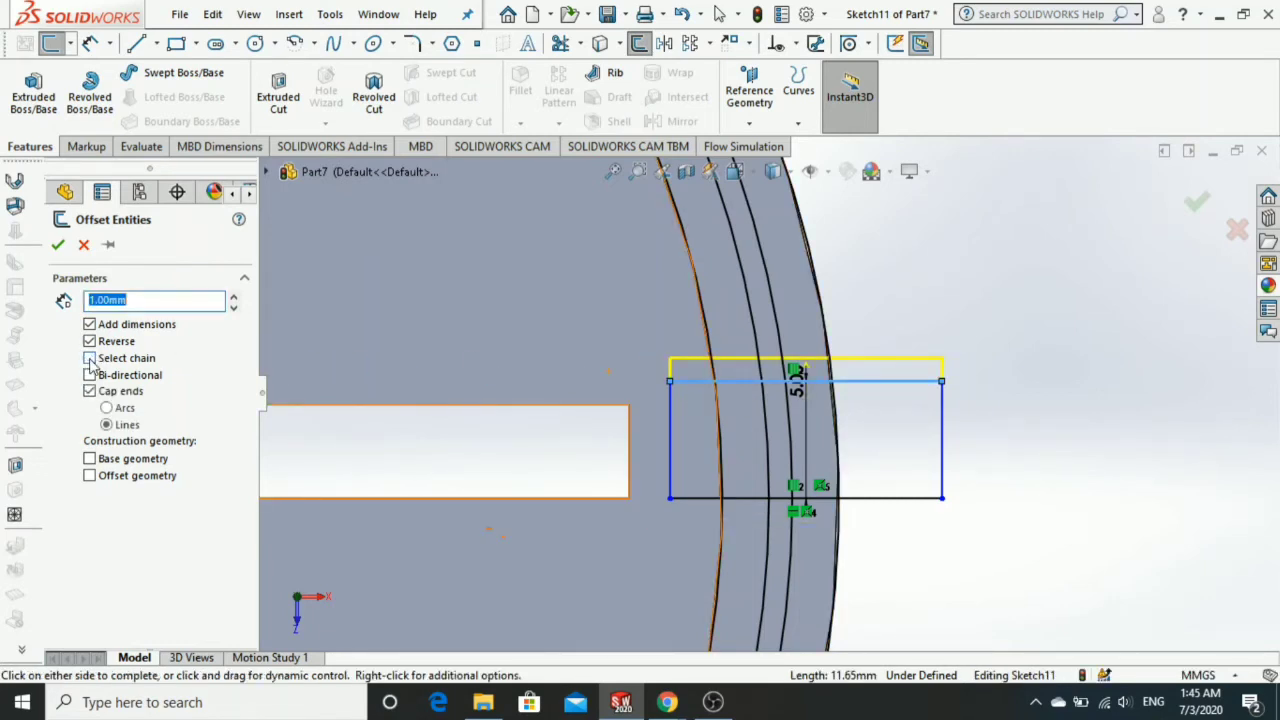
{"action": "left_click", "coordinate": [89, 341]}
{"action": "left_click", "coordinate": [89, 341]}
{"action": "left_click", "coordinate": [89, 341]}
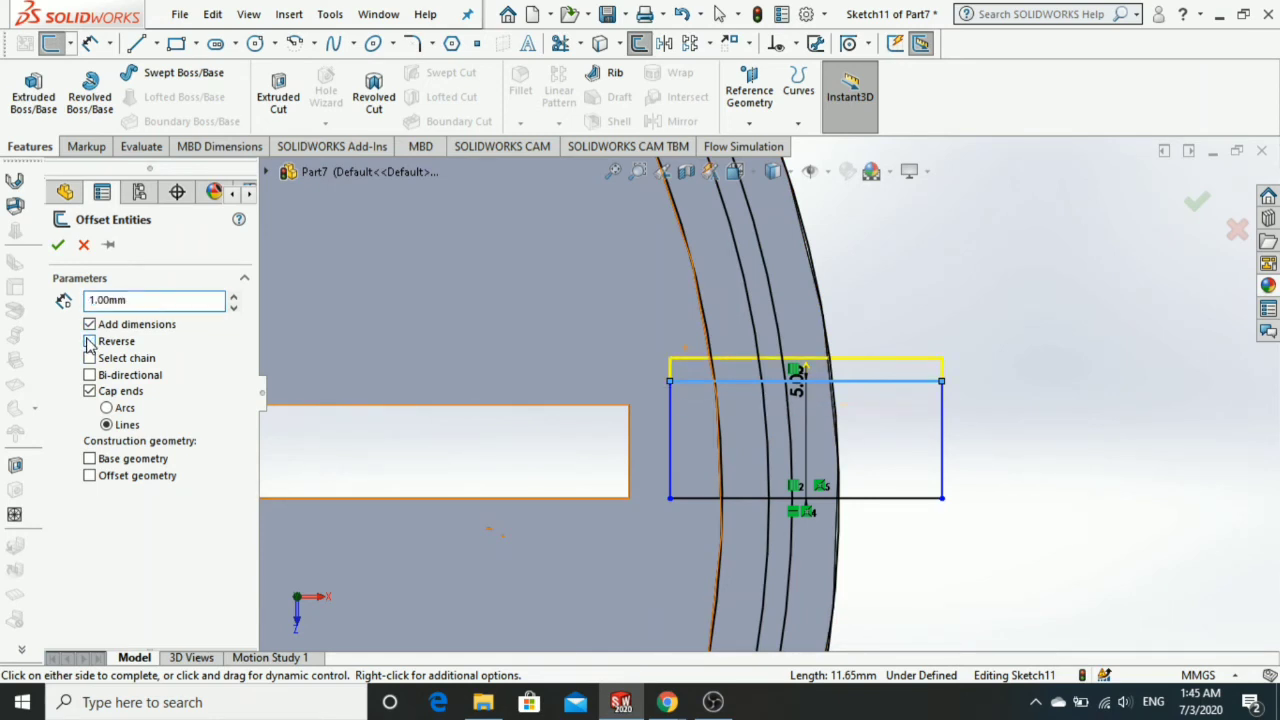
{"action": "left_click", "coordinate": [884, 441]}
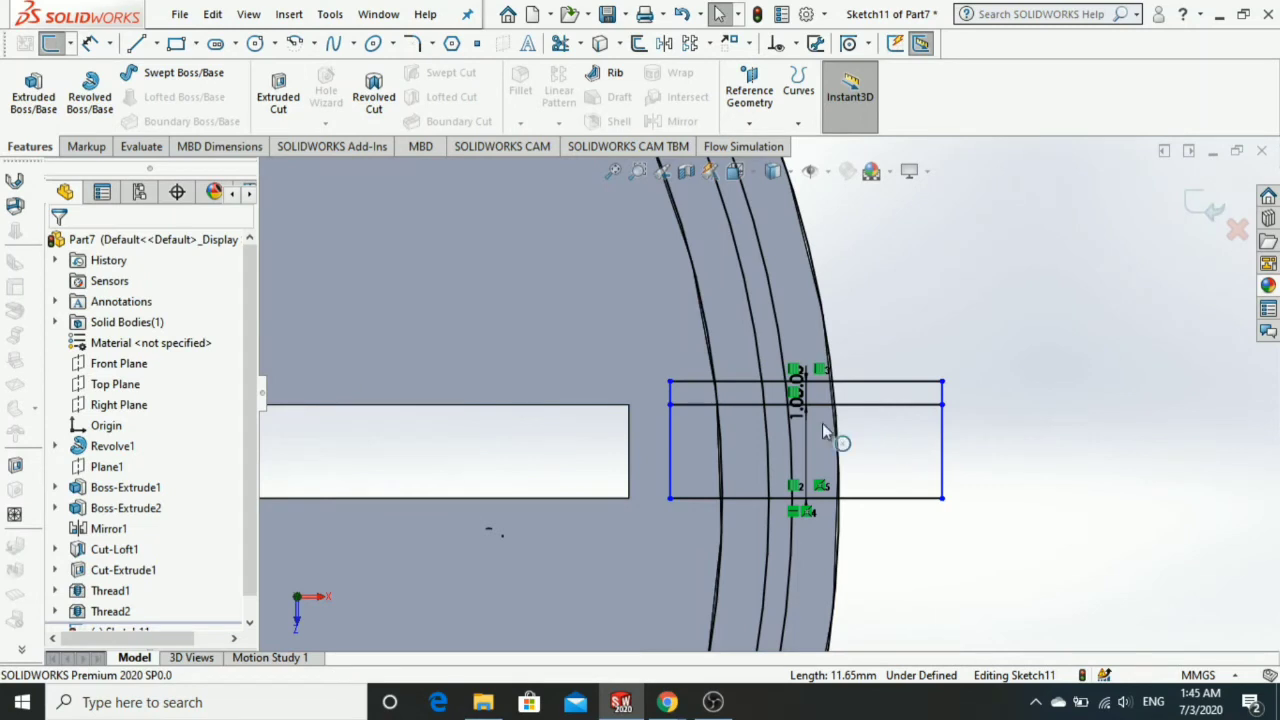
{"action": "left_click", "coordinate": [638, 43]}
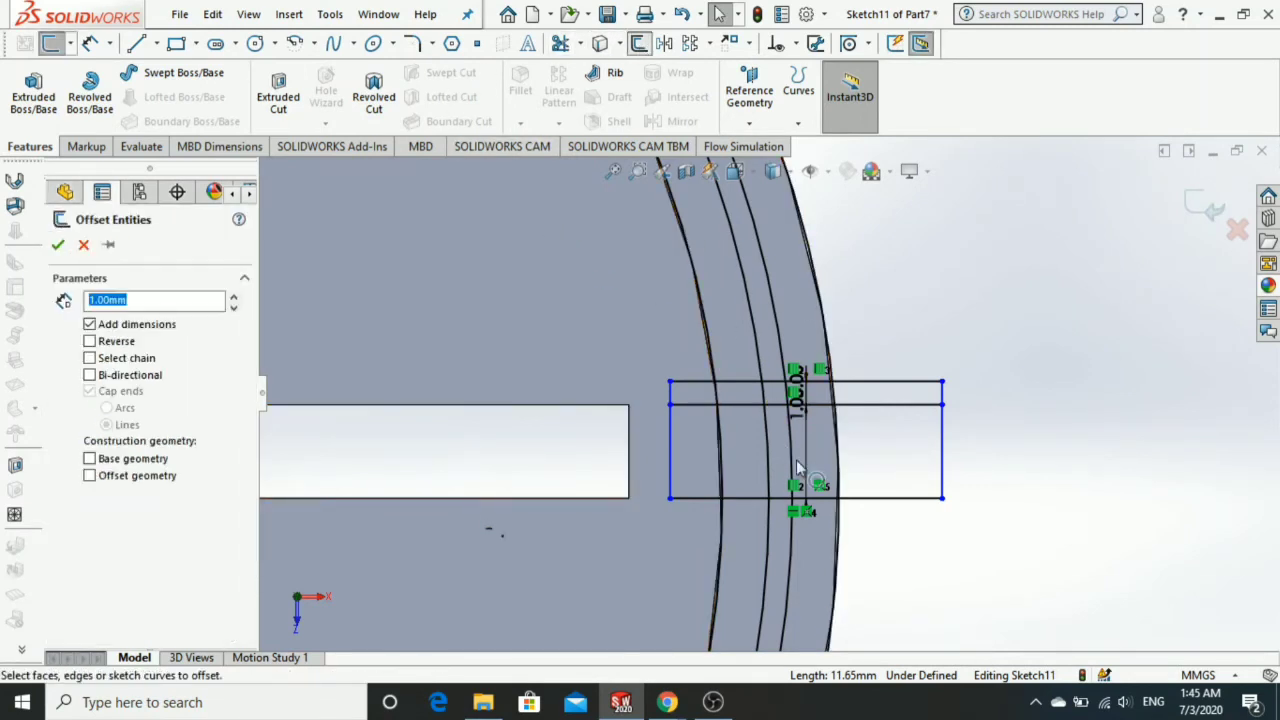
{"action": "left_click", "coordinate": [890, 465]}
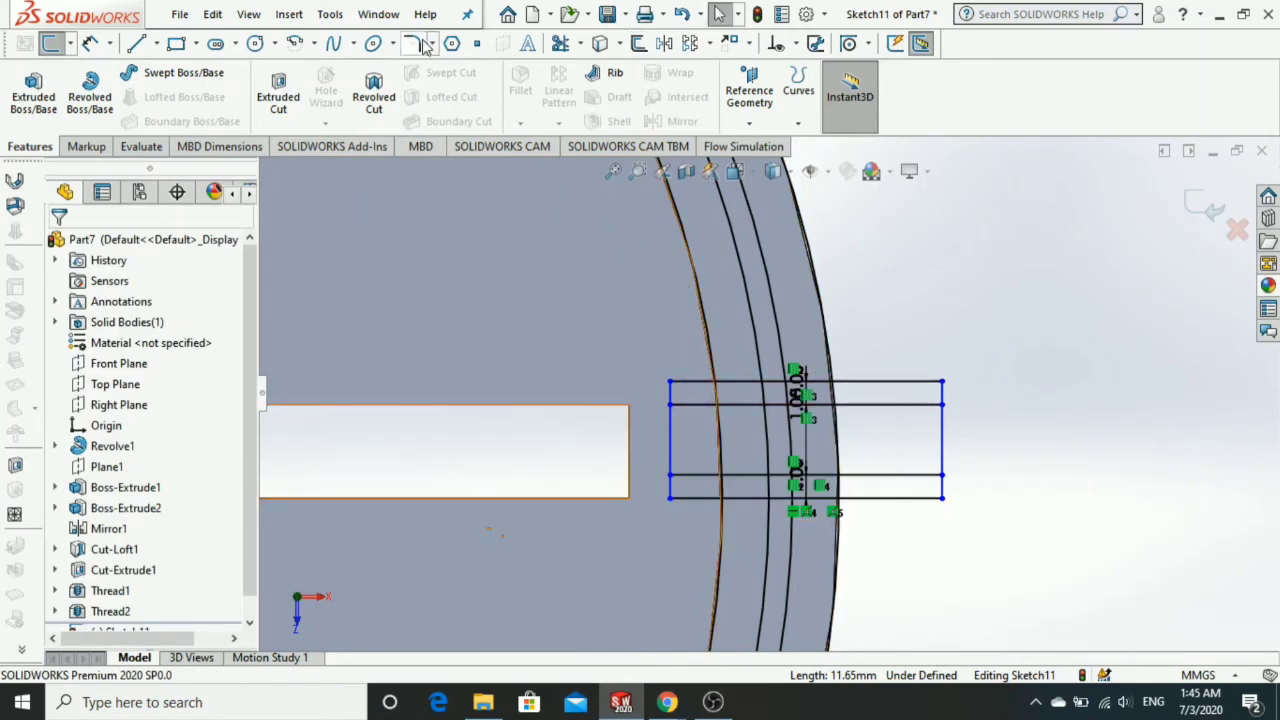
{"action": "left_click", "coordinate": [560, 43]}
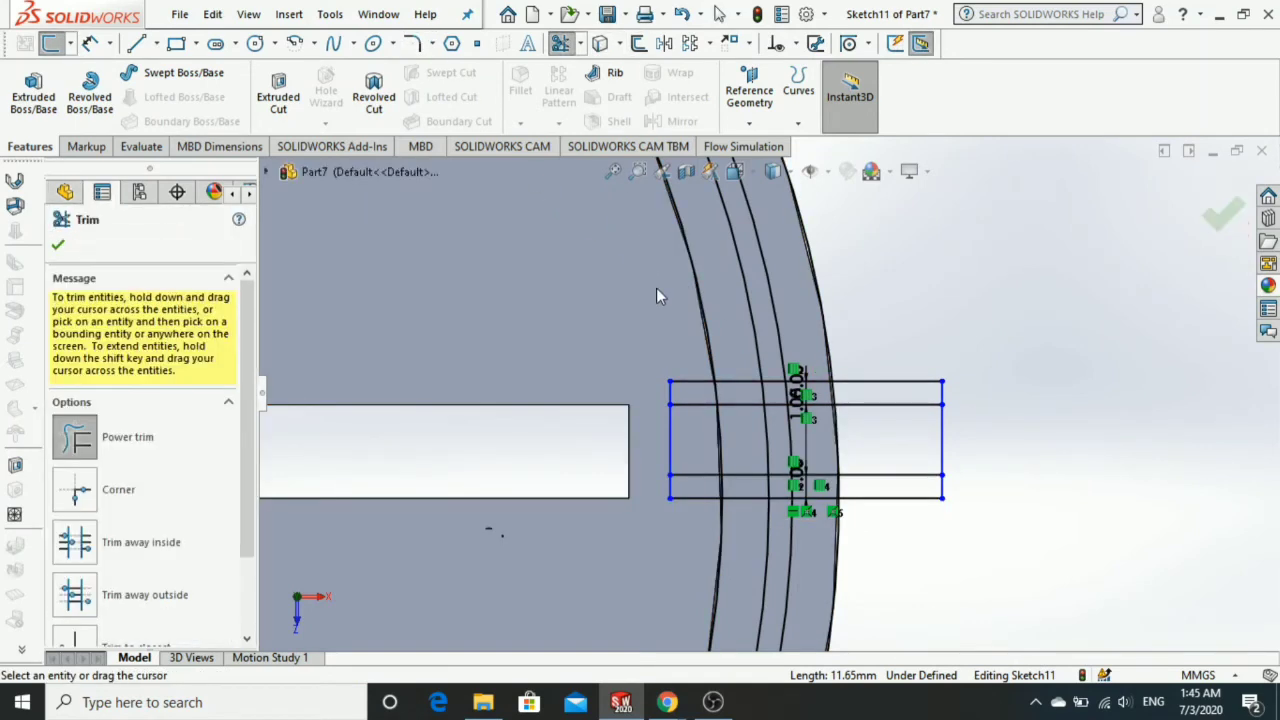
Trim the top and bottom edges left of the arcs and the rectangle's right-hand segments.
{"action": "left_click_drag", "start_coordinate": [677, 359], "coordinate": [682, 414]}
{"action": "mouse_move", "coordinate": [686, 488]}
{"action": "left_mouse_down"}
{"action": "mouse_move", "coordinate": [688, 508]}
{"action": "mouse_move", "coordinate": [666, 482]}
{"action": "mouse_move", "coordinate": [611, 264]}
{"action": "mouse_move", "coordinate": [754, 291]}
{"action": "mouse_move", "coordinate": [820, 250]}
{"action": "mouse_move", "coordinate": [687, 567]}
{"action": "left_mouse_up"}
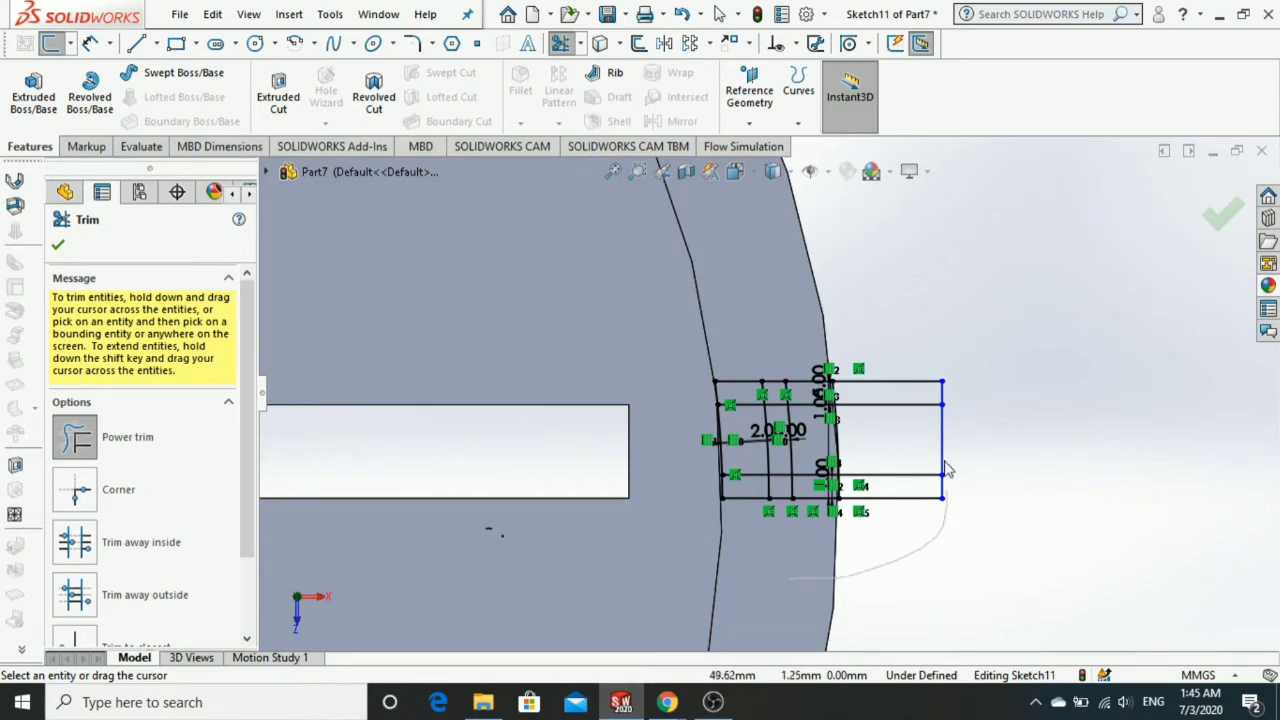
{"action": "mouse_move", "coordinate": [912, 372]}
{"action": "left_mouse_down"}
{"action": "mouse_move", "coordinate": [908, 540]}
{"action": "mouse_move", "coordinate": [946, 500]}
{"action": "left_mouse_up"}
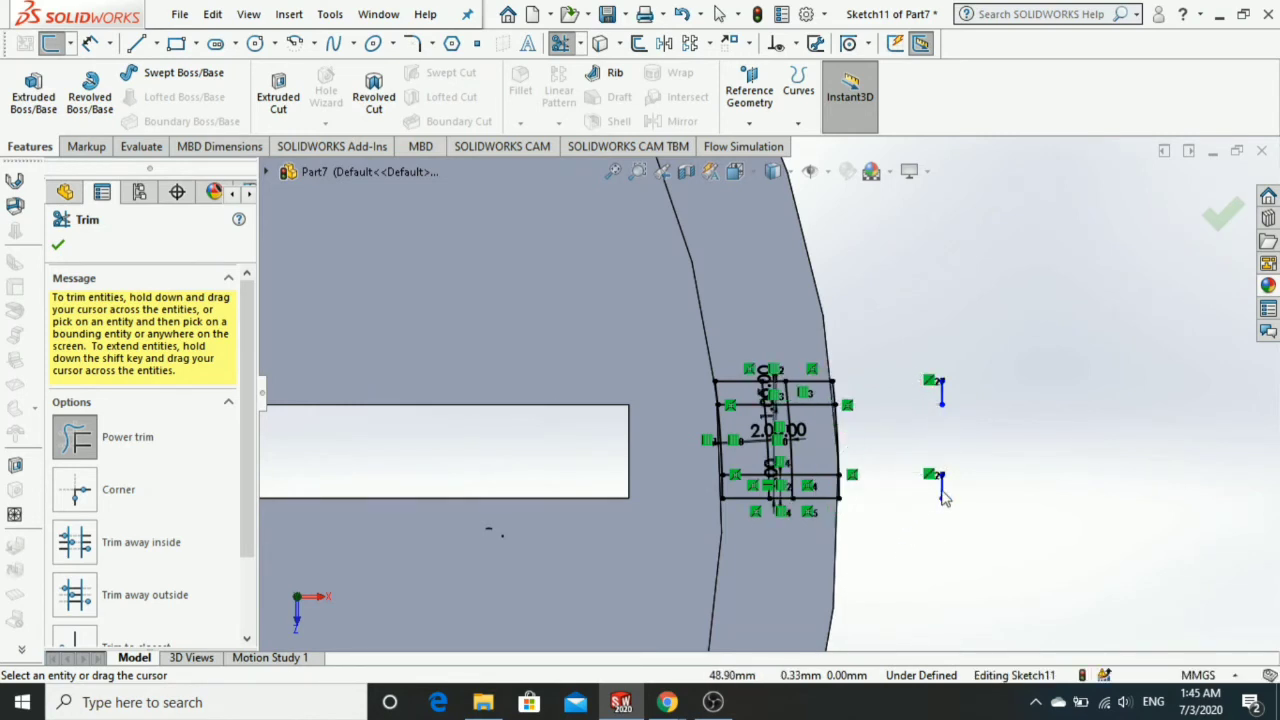
{"action": "scroll", "coordinate": [880, 400], "scroll_direction": "down", "scroll_amount": 1}
{"action": "scroll", "coordinate": [861, 400], "scroll_direction": "down", "scroll_amount": 1}
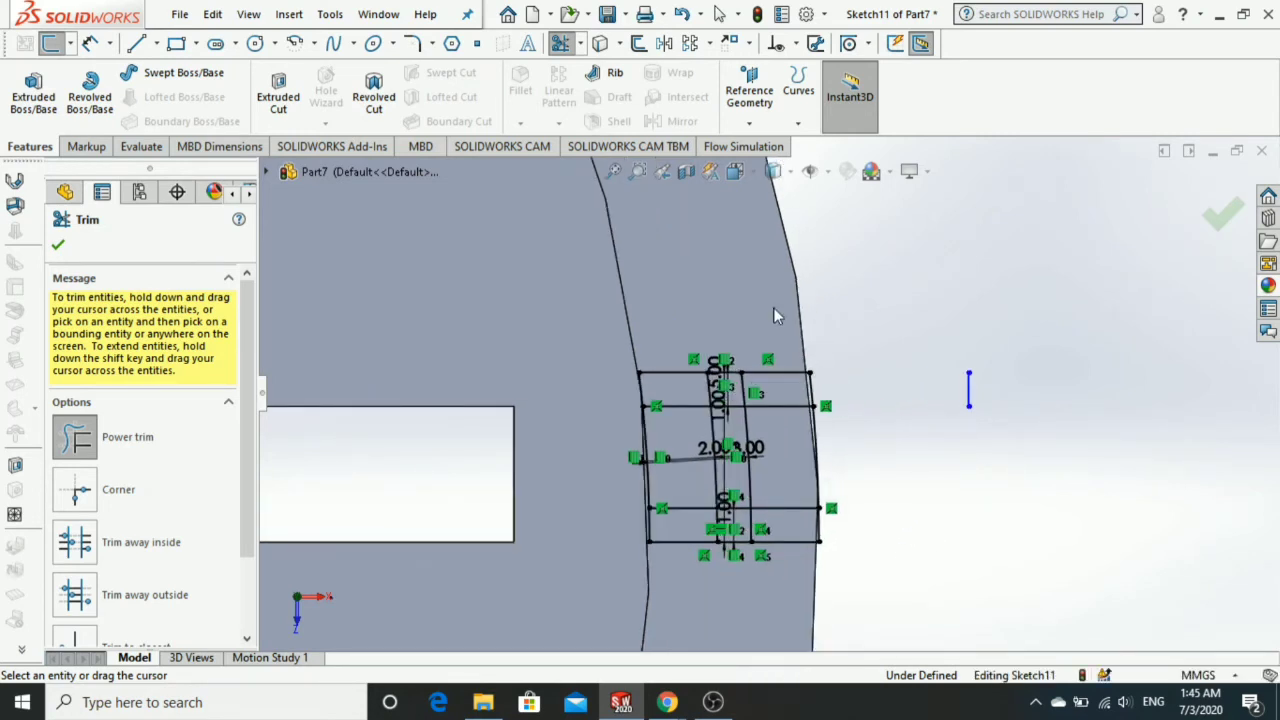
{"action": "mouse_move", "coordinate": [760, 340]}
{"action": "left_mouse_down"}
{"action": "mouse_move", "coordinate": [771, 520]}
{"action": "mouse_move", "coordinate": [846, 489]}
{"action": "mouse_move", "coordinate": [808, 463]}
{"action": "left_mouse_up"}
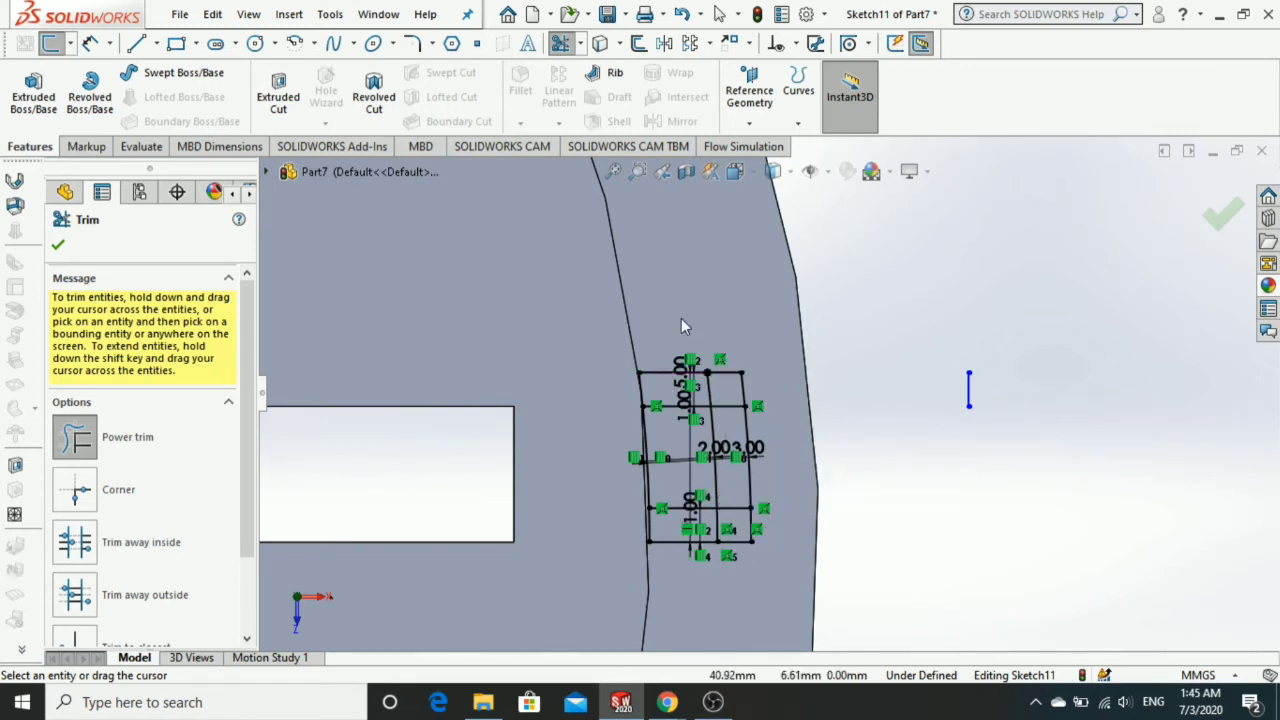
Trim the top line's left part, the short line at 1.00, and the lower edge, leaving an L-shape.
{"action": "mouse_move", "coordinate": [681, 320]}
{"action": "left_mouse_down"}
{"action": "mouse_move", "coordinate": [679, 393]}
{"action": "mouse_move", "coordinate": [657, 414]}
{"action": "left_mouse_up"}
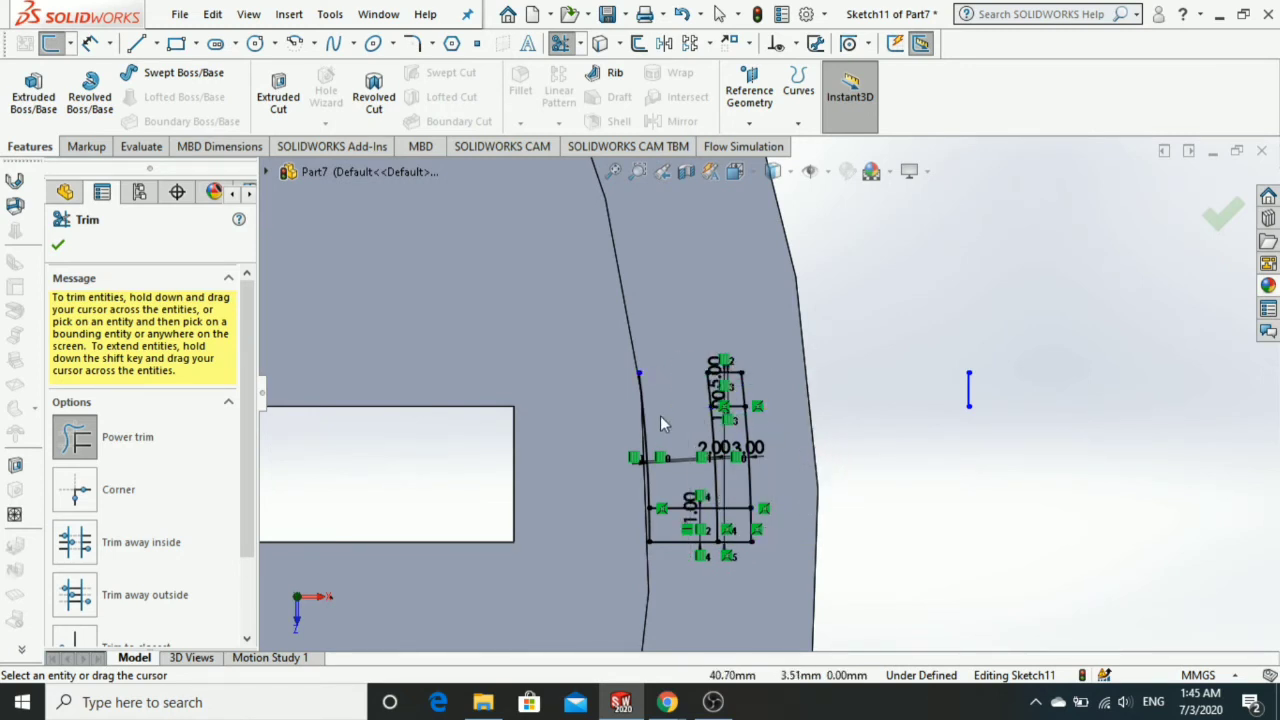
{"action": "scroll", "coordinate": [655, 418], "scroll_direction": "down", "scroll_amount": 2}
{"action": "scroll", "coordinate": [700, 420], "scroll_direction": "down", "scroll_amount": 2}
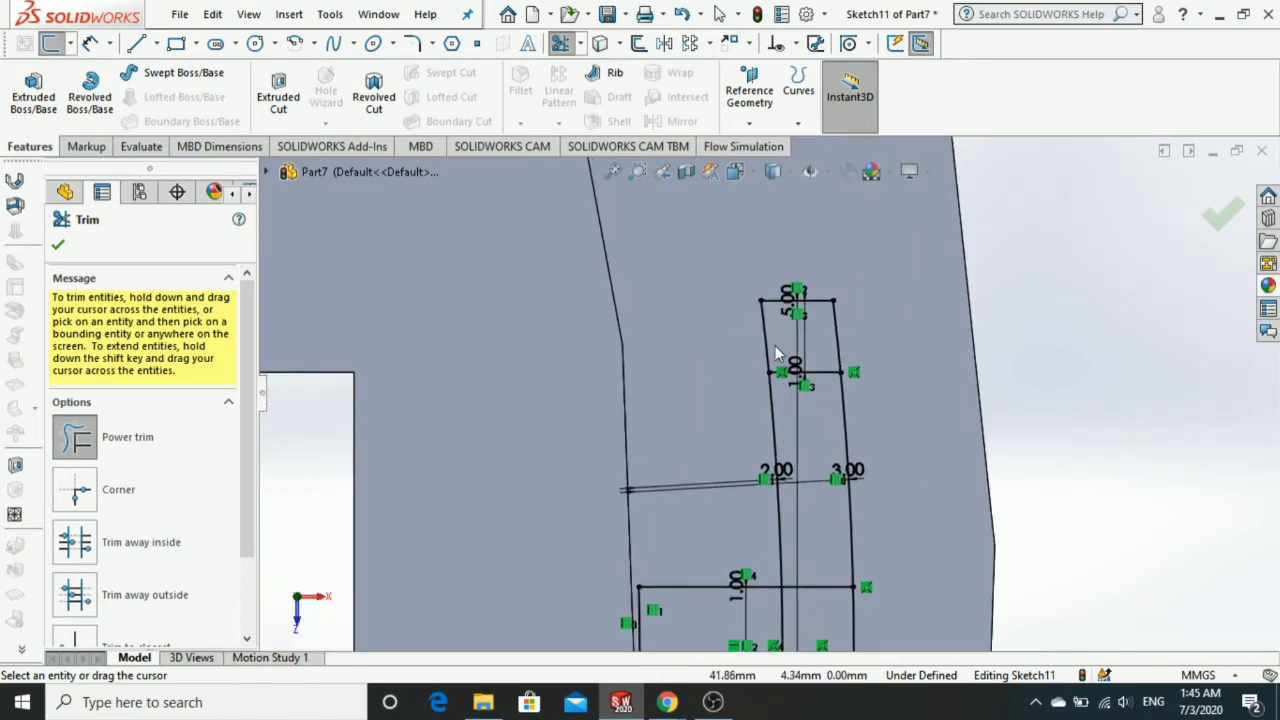
{"action": "left_click_drag", "start_coordinate": [777, 363], "coordinate": [808, 346]}
{"action": "scroll", "coordinate": [805, 405], "scroll_direction": "up", "scroll_amount": 2}
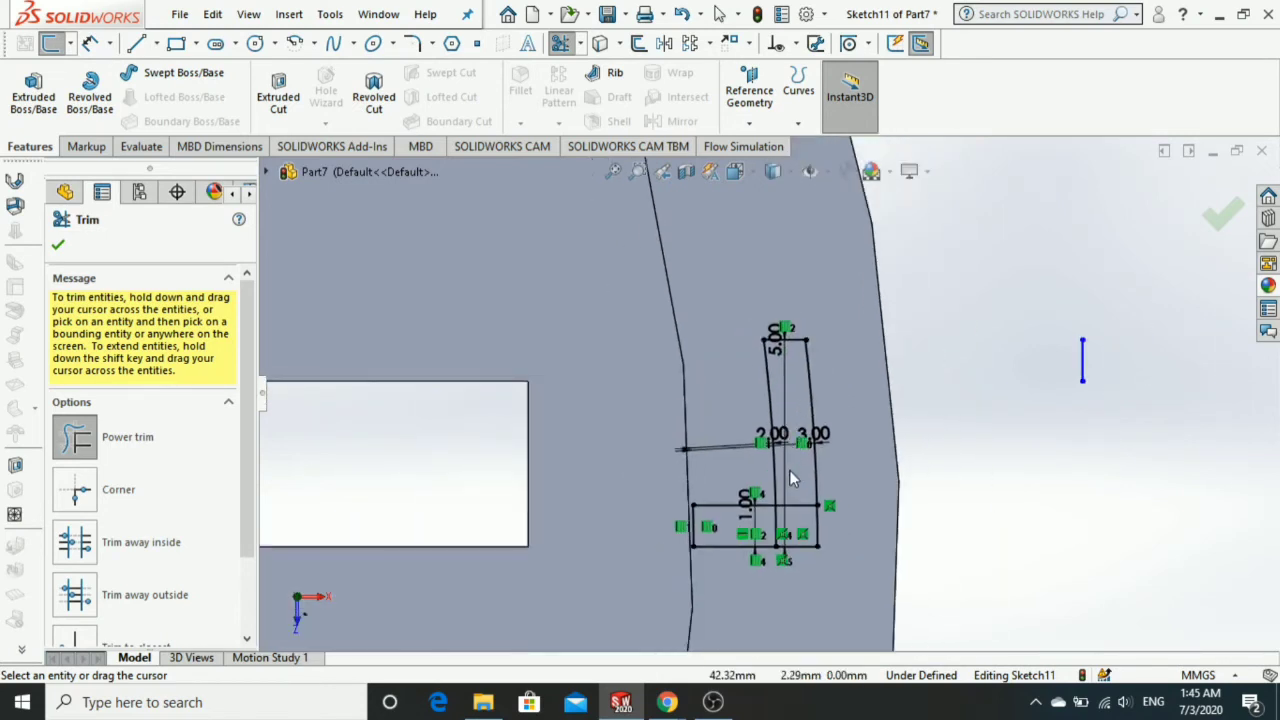
{"action": "scroll", "coordinate": [789, 470], "scroll_direction": "down", "scroll_amount": 1}
{"action": "left_click_drag", "start_coordinate": [789, 485], "coordinate": [758, 548]}
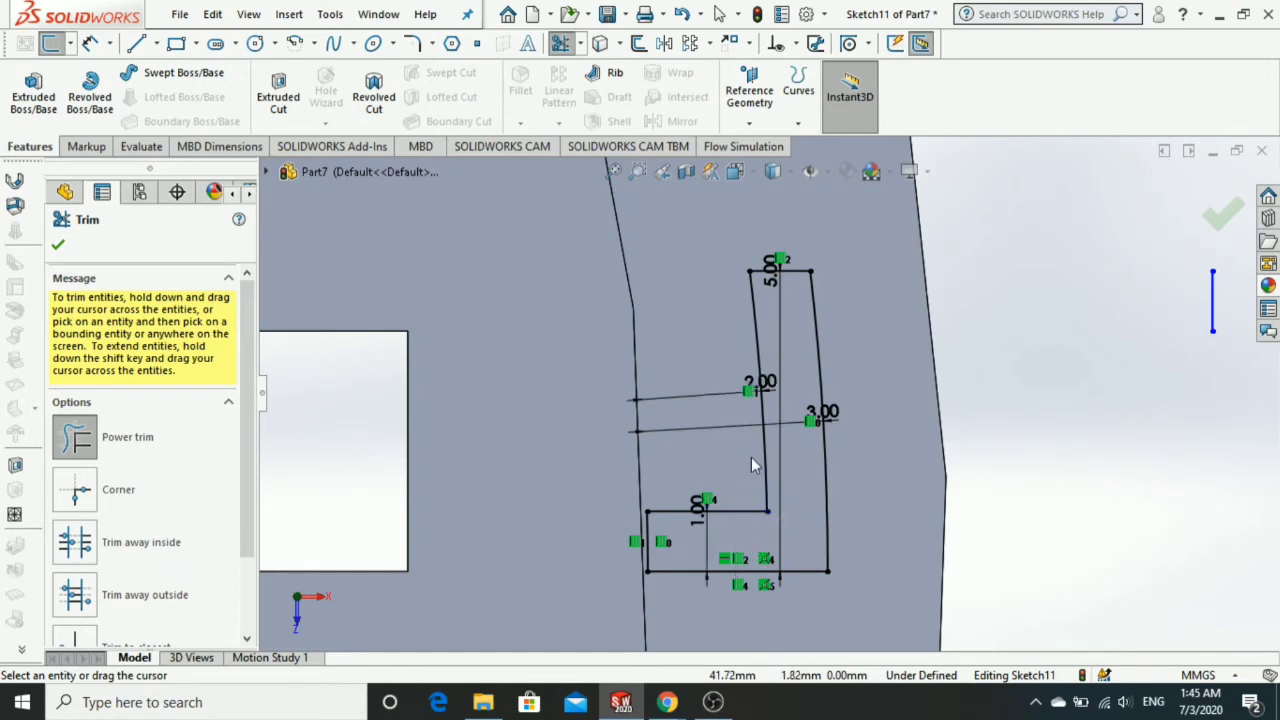
{"action": "scroll", "coordinate": [751, 457], "scroll_direction": "up", "scroll_amount": 2}
{"action": "scroll", "coordinate": [751, 457], "scroll_direction": "up", "scroll_amount": 1}
{"action": "left_click", "coordinate": [58, 245]}
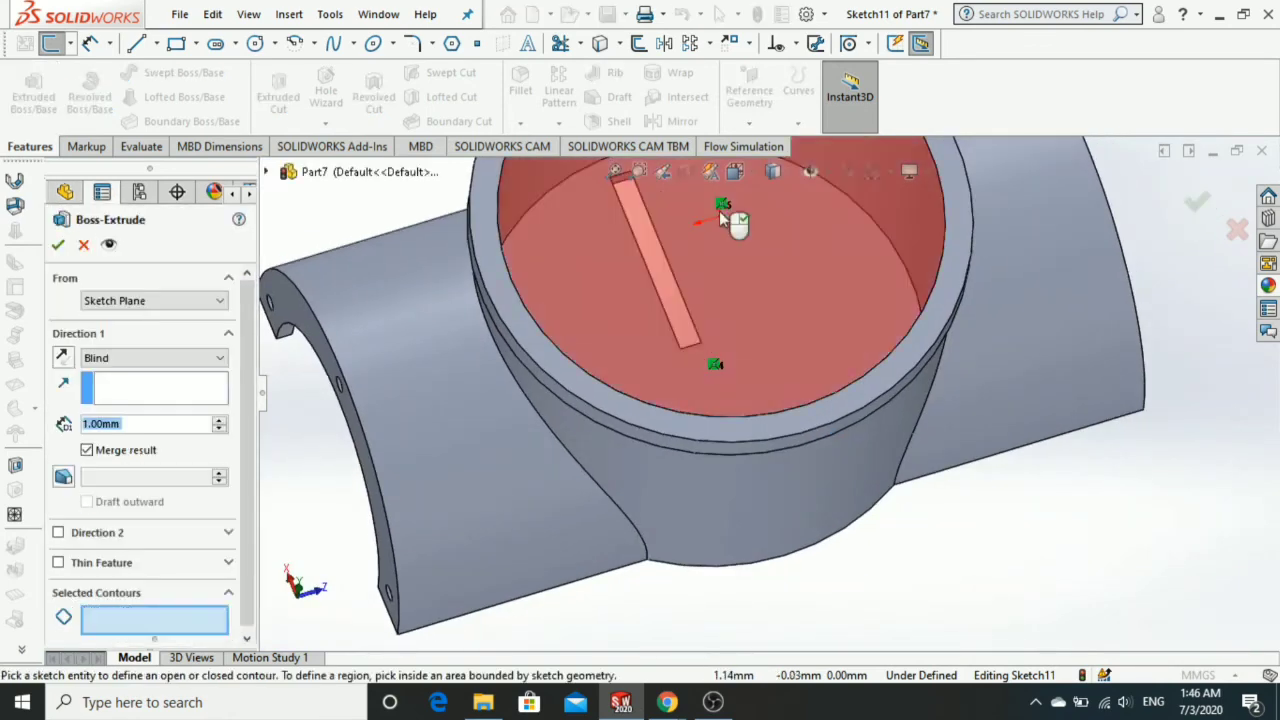
Extrude the L-shaped Sketch11 region 3.00 mm Blind and preview the resulting tab.
{"action": "scroll", "coordinate": [722, 218], "scroll_direction": "up", "scroll_amount": 2}
{"action": "scroll", "coordinate": [734, 223], "scroll_direction": "up", "scroll_amount": 2}
{"action": "scroll", "coordinate": [750, 368], "scroll_direction": "down", "scroll_amount": 3}
{"action": "scroll", "coordinate": [757, 375], "scroll_direction": "down", "scroll_amount": 2}
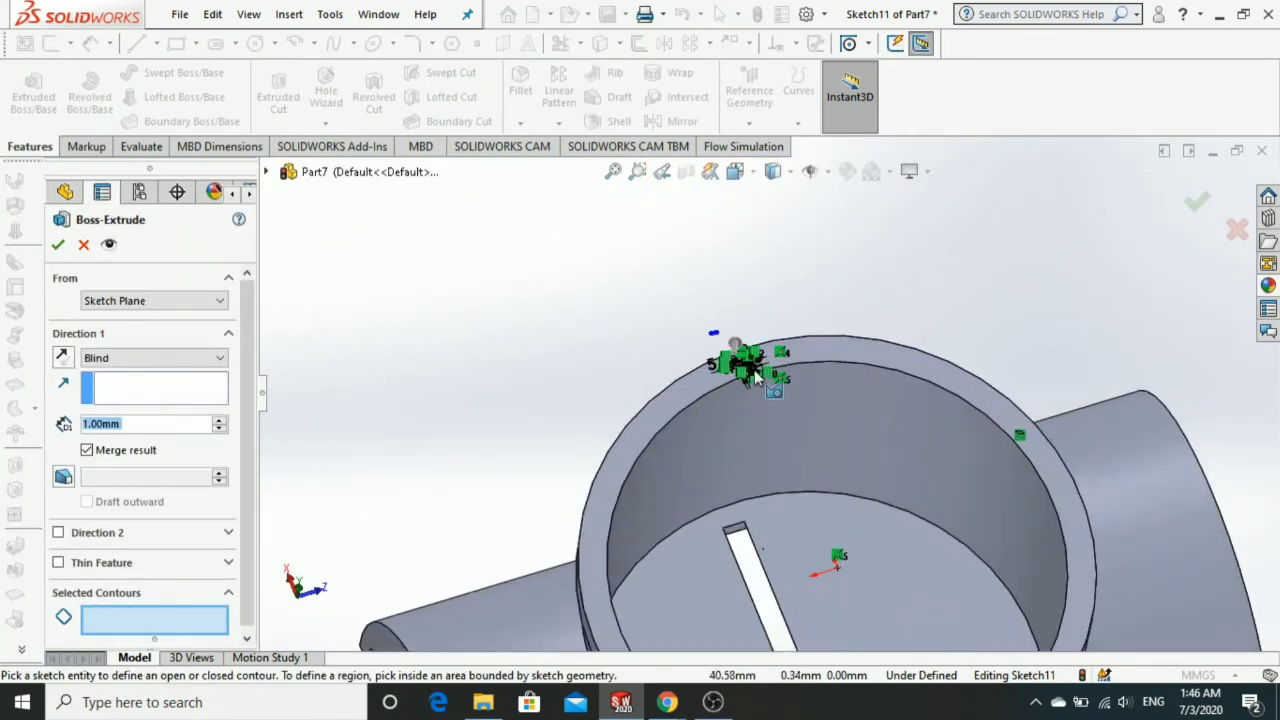
{"action": "scroll", "coordinate": [757, 375], "scroll_direction": "down", "scroll_amount": 2}
{"action": "scroll", "coordinate": [752, 368], "scroll_direction": "down", "scroll_amount": 2}
{"action": "scroll", "coordinate": [748, 362], "scroll_direction": "down", "scroll_amount": 2}
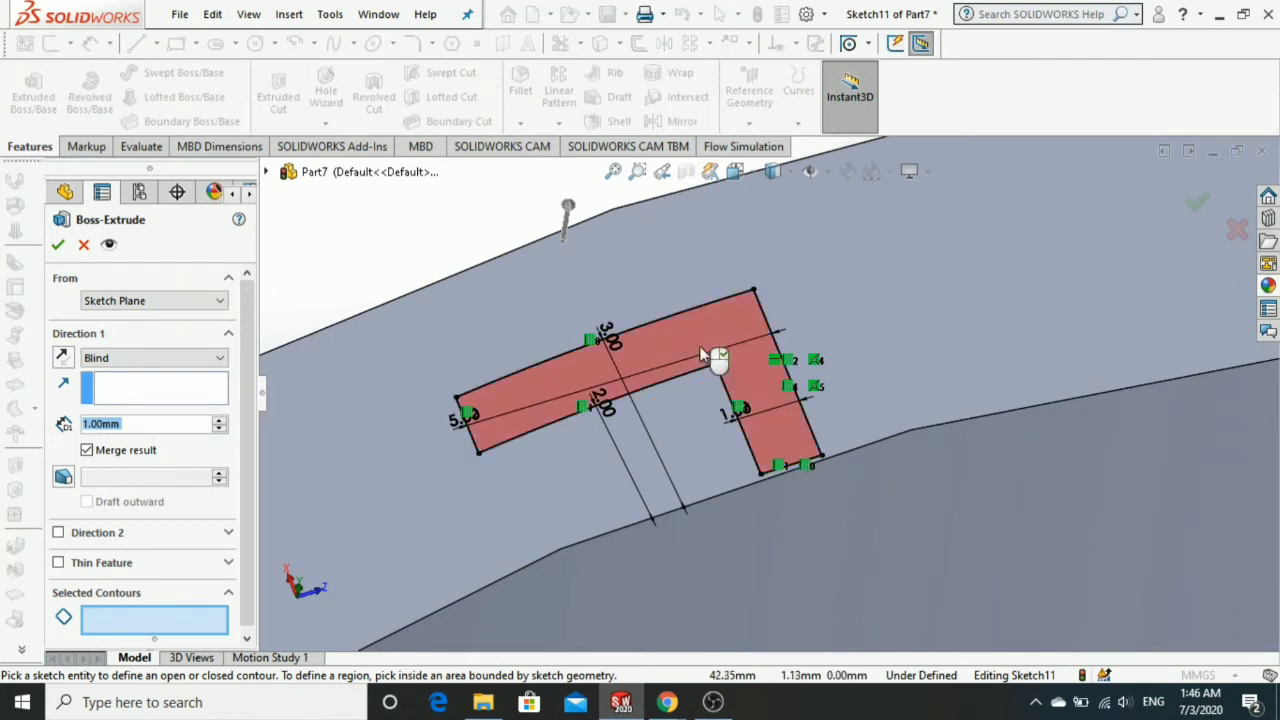
{"action": "left_click", "coordinate": [737, 366]}
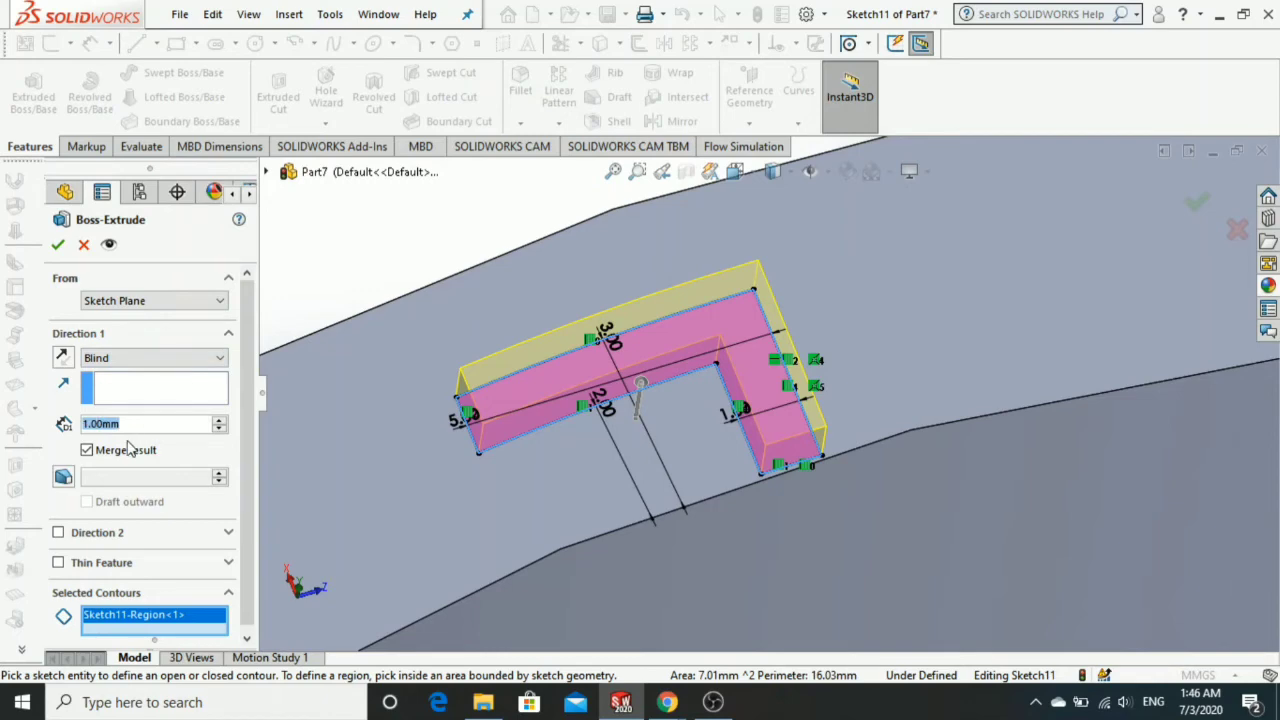
{"action": "type", "text": "3"}
{"action": "key", "text": "Return"}
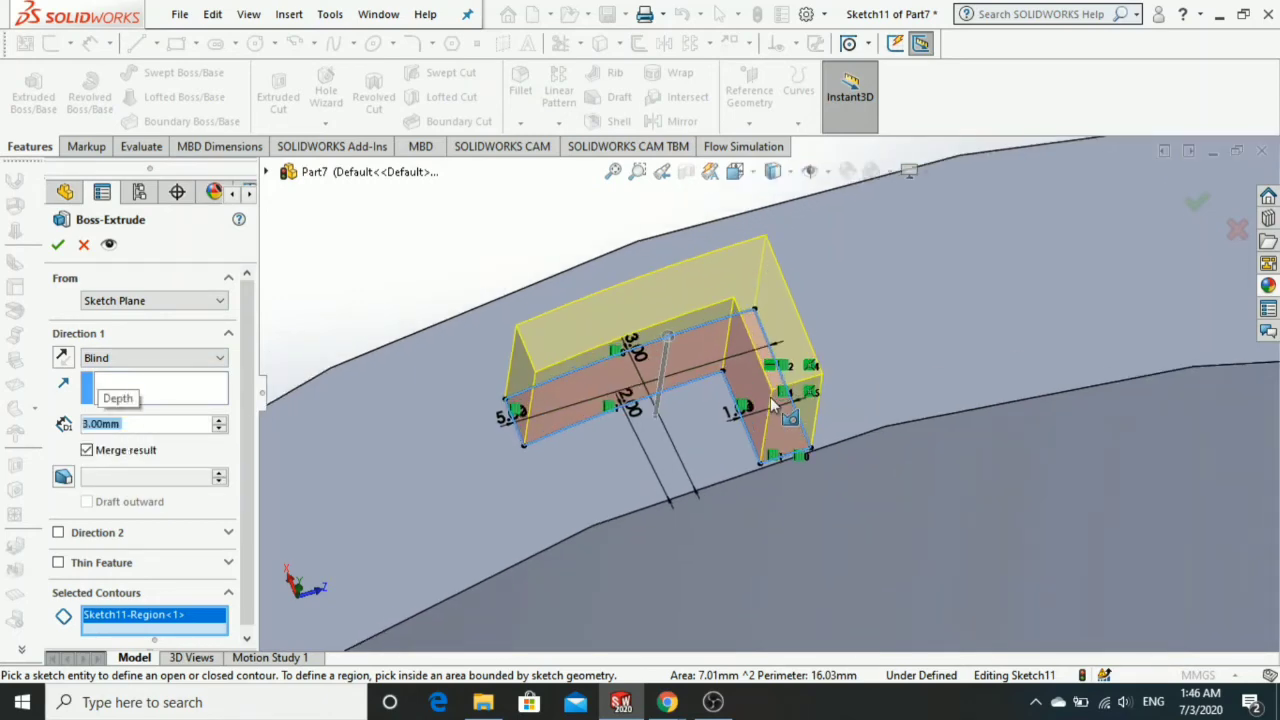
{"action": "mouse_move", "coordinate": [700, 450]}
{"action": "middle_mouse_down"}
{"action": "mouse_move", "coordinate": [757, 360]}
{"action": "mouse_move", "coordinate": [661, 321]}
{"action": "mouse_move", "coordinate": [661, 334]}
{"action": "middle_mouse_up"}
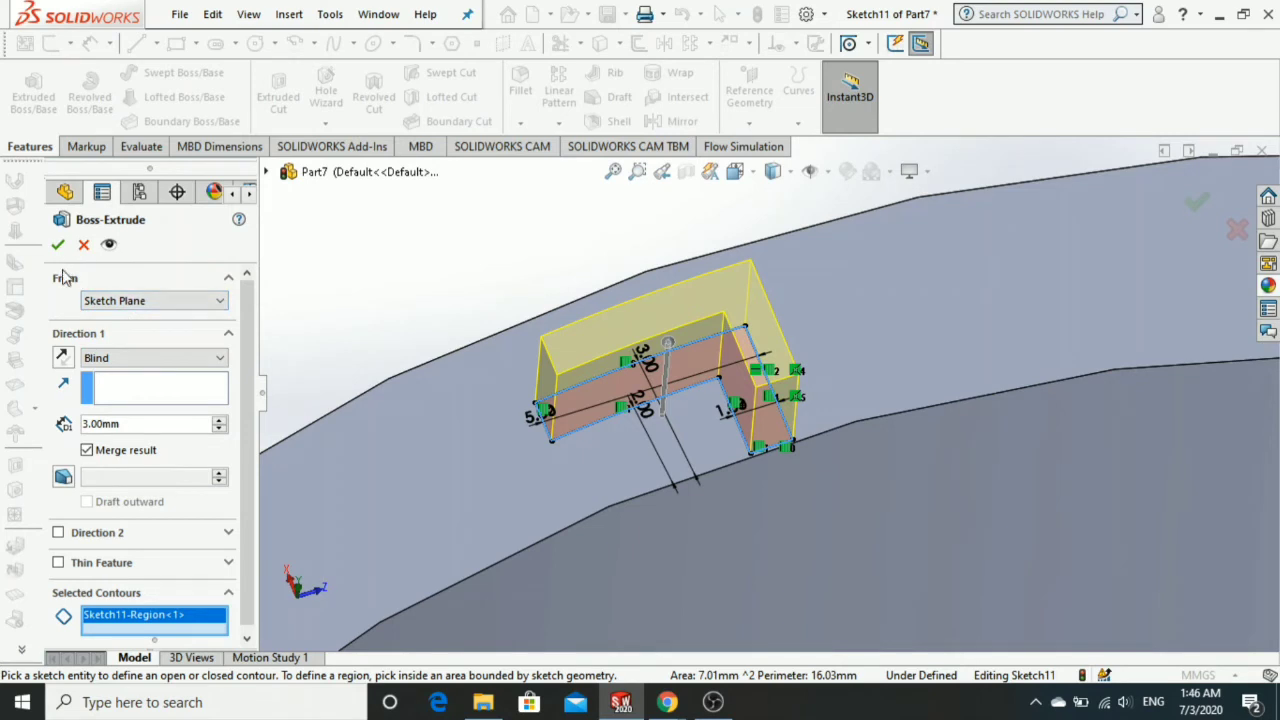
Set the boss extrude depth to 4 mm and accept it.
{"action": "left_click", "coordinate": [127, 430]}
{"action": "left_click_drag", "start_coordinate": [127, 430], "coordinate": [88, 428]}
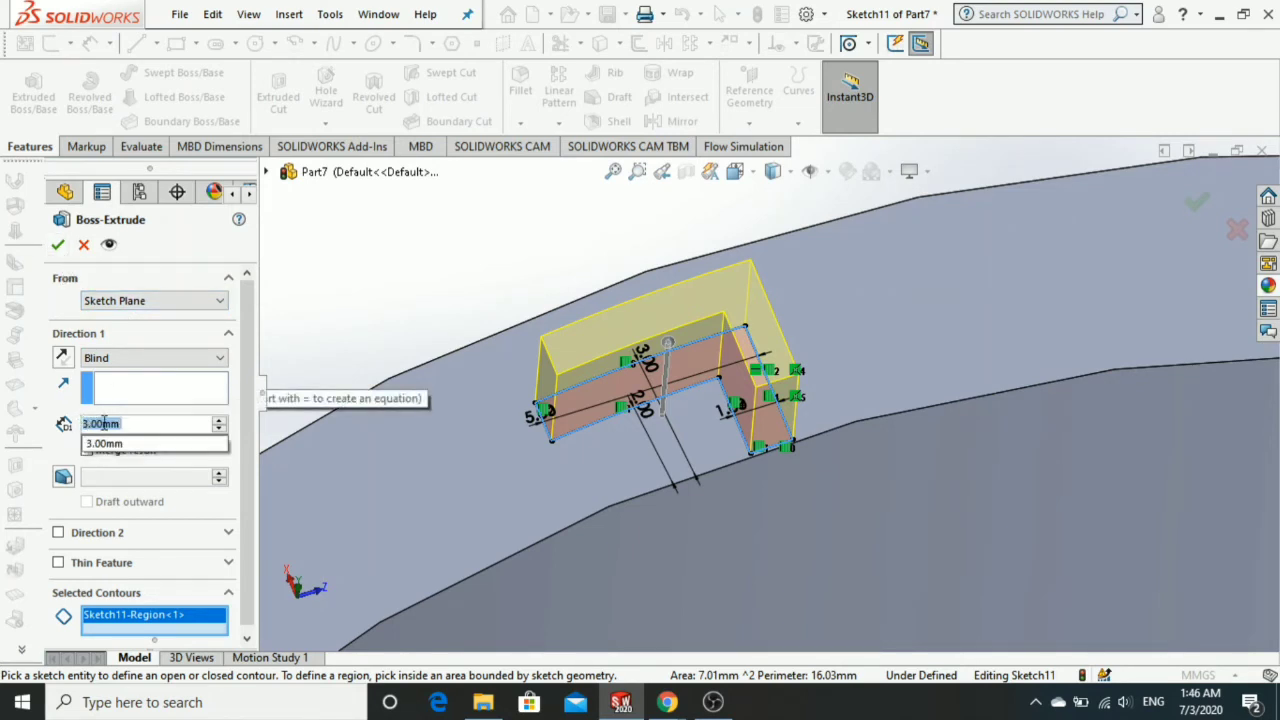
{"action": "type", "text": "4"}
{"action": "key", "text": "Return"}
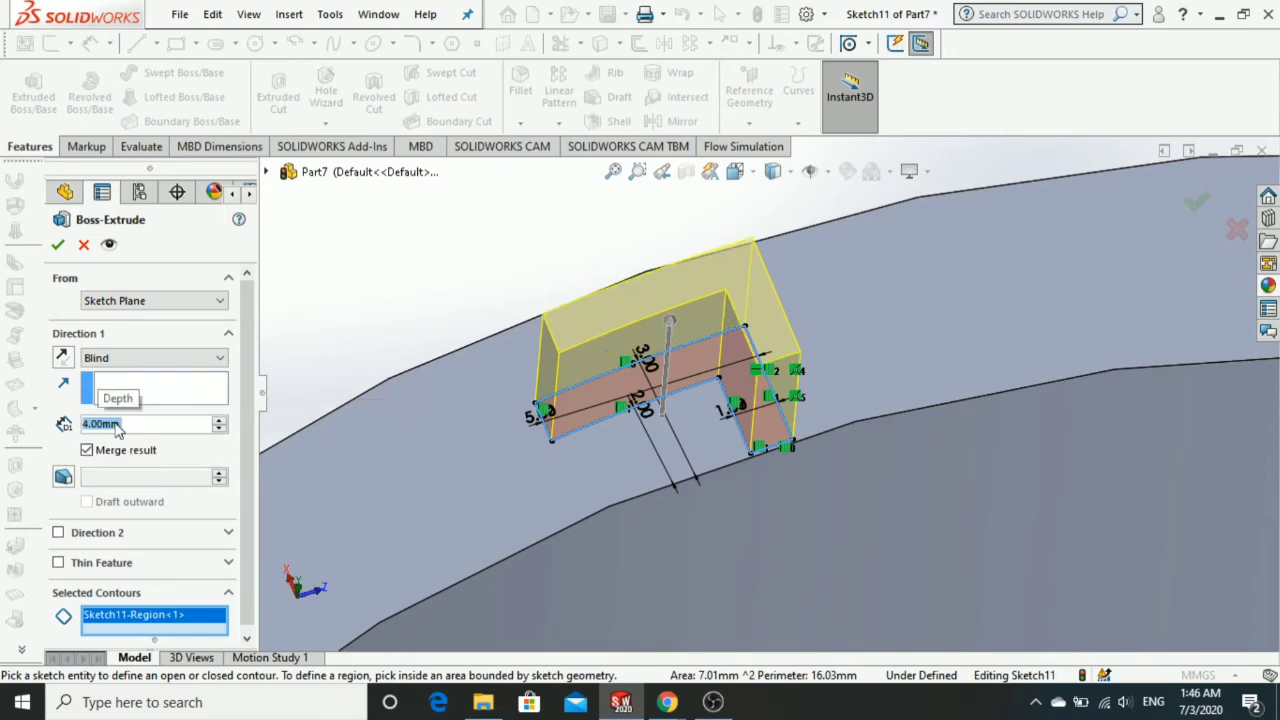
{"action": "key", "text": "Return"}
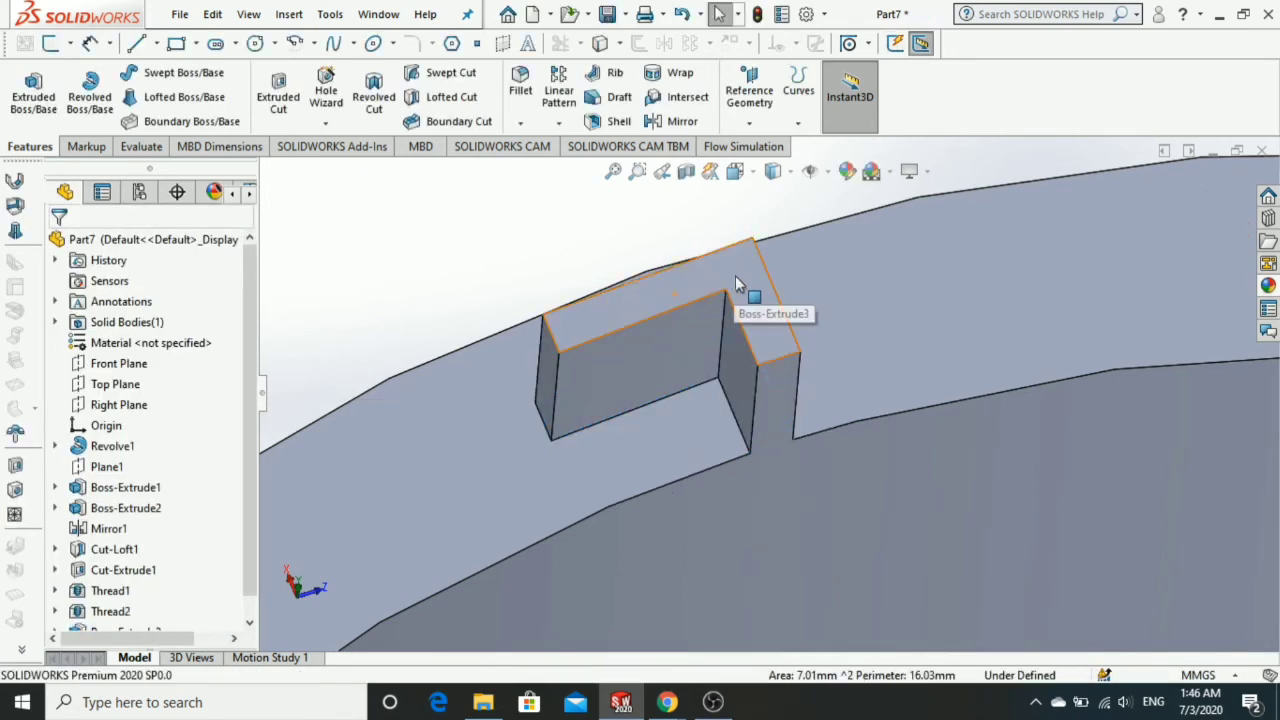
Sketch on the new boss's top face and convert its L-shaped outline into sketch lines.
{"action": "left_click", "coordinate": [744, 278]}
{"action": "left_click", "coordinate": [818, 220]}
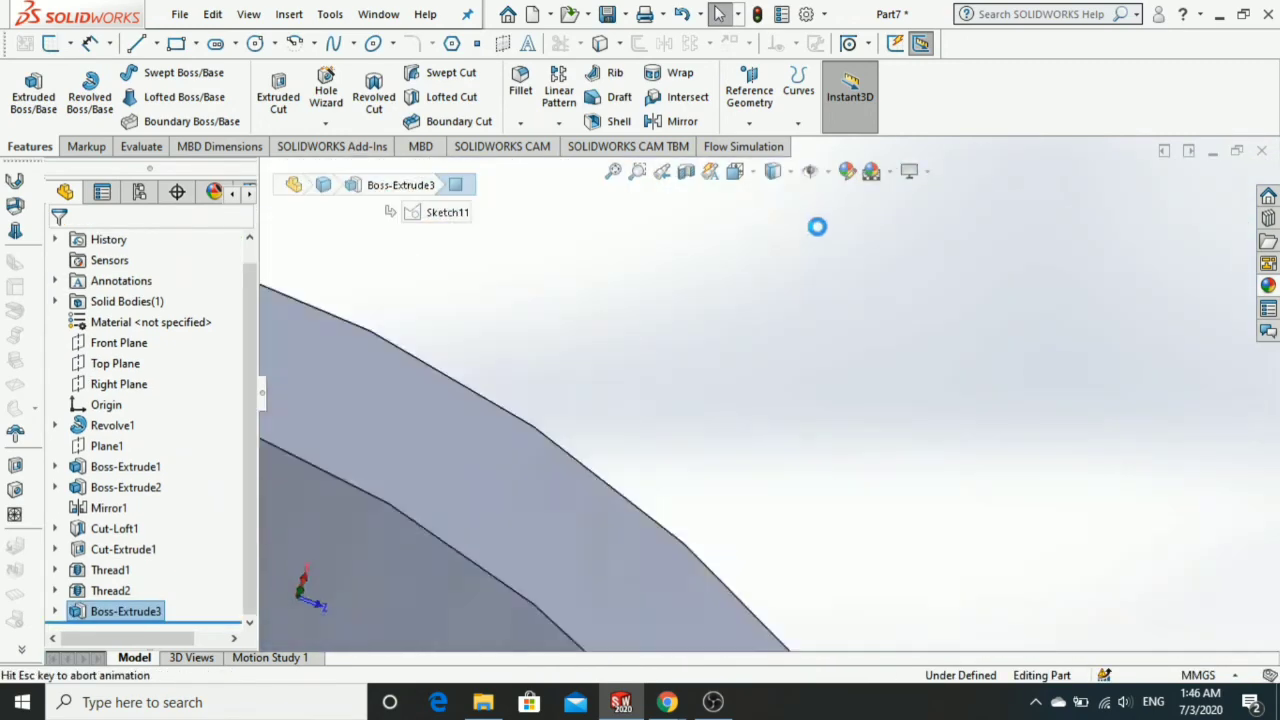
{"action": "scroll", "coordinate": [797, 358], "scroll_direction": "down", "scroll_amount": 3}
{"action": "scroll", "coordinate": [797, 358], "scroll_direction": "down", "scroll_amount": 2}
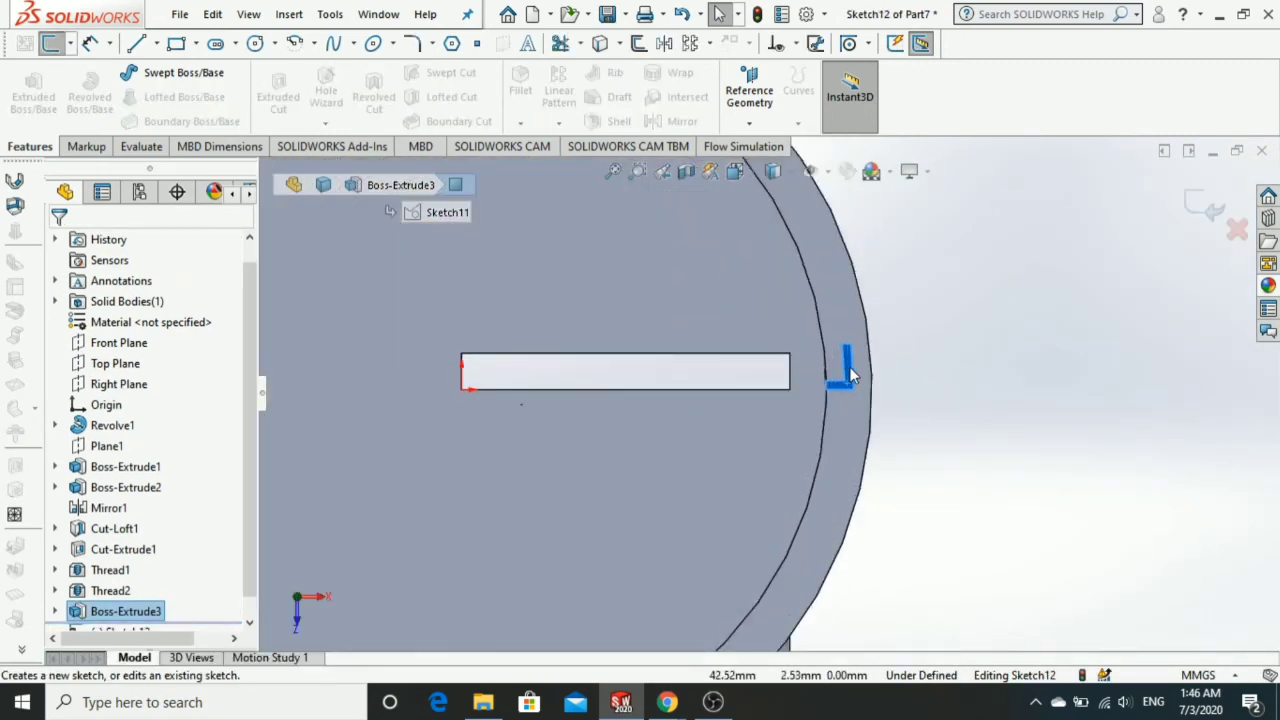
{"action": "scroll", "coordinate": [849, 371], "scroll_direction": "down", "scroll_amount": 2}
{"action": "scroll", "coordinate": [849, 371], "scroll_direction": "down", "scroll_amount": 2}
{"action": "scroll", "coordinate": [793, 370], "scroll_direction": "down", "scroll_amount": 2}
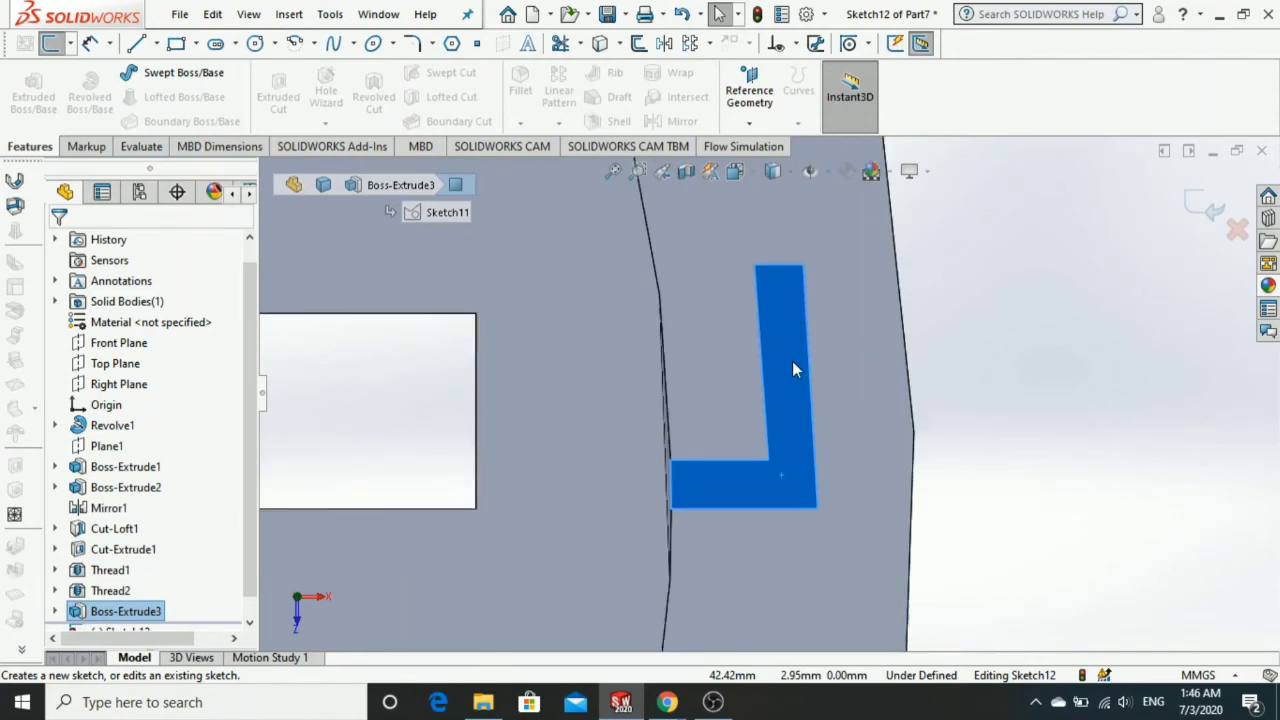
{"action": "scroll", "coordinate": [763, 291], "scroll_direction": "up", "scroll_amount": 2}
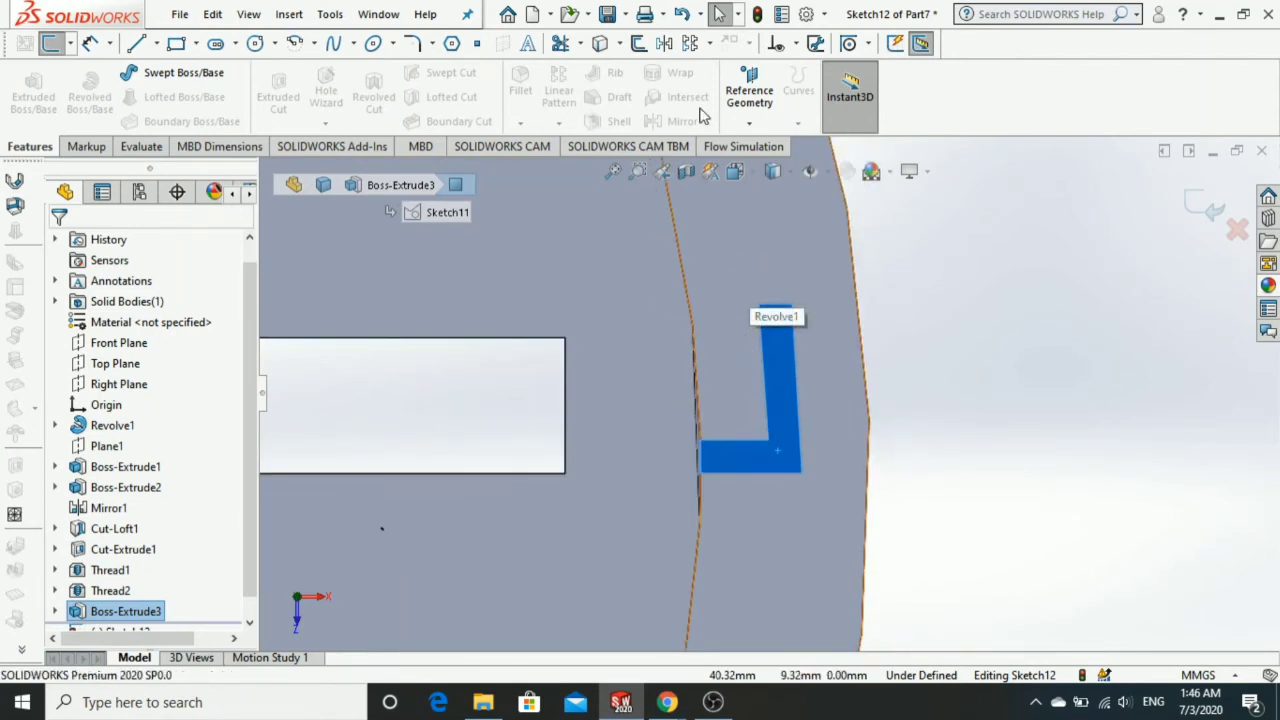
{"action": "left_click", "coordinate": [641, 50]}
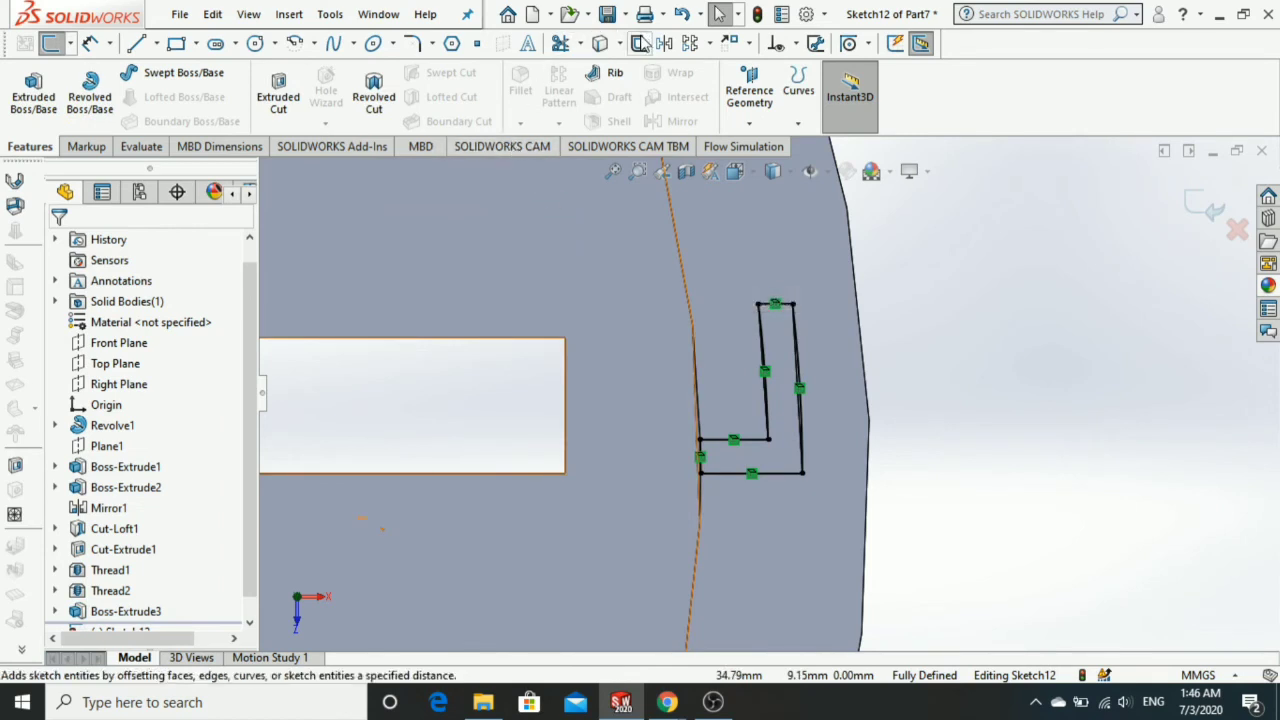
Convert the 80 mm diameter curved rim edge into the sketch.
{"action": "left_click", "coordinate": [638, 43]}
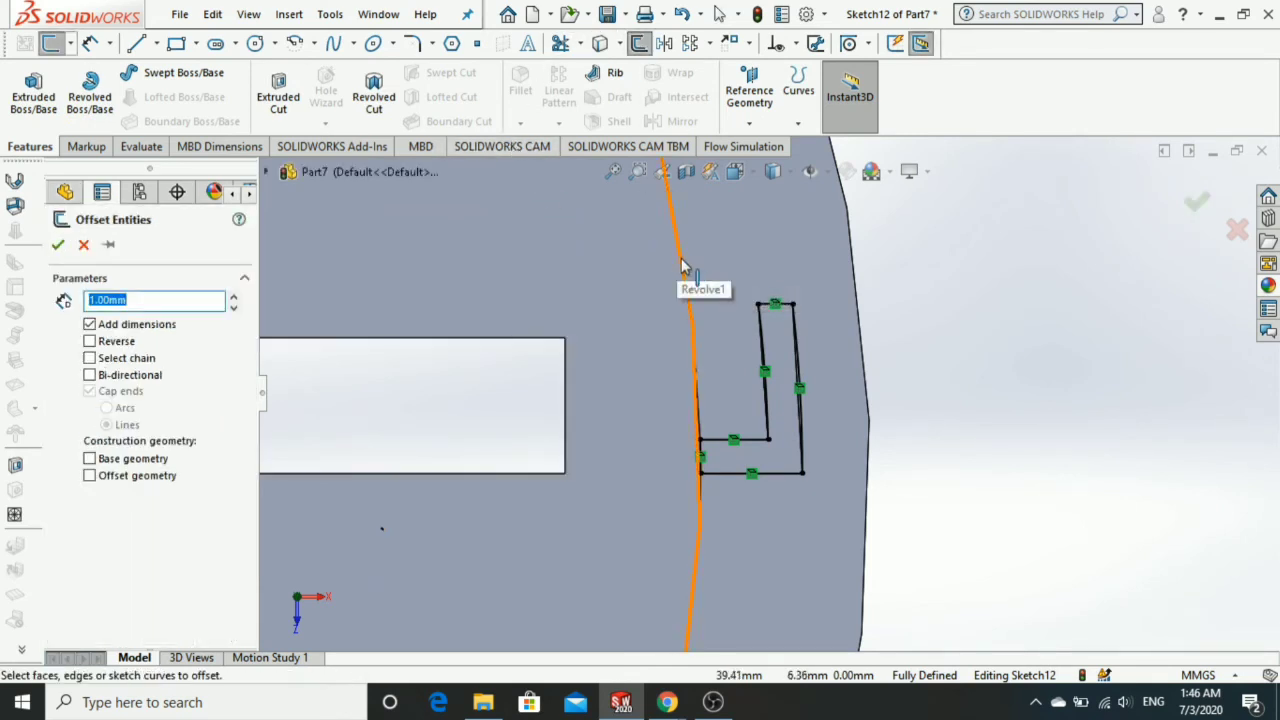
{"action": "key", "text": "Escape"}
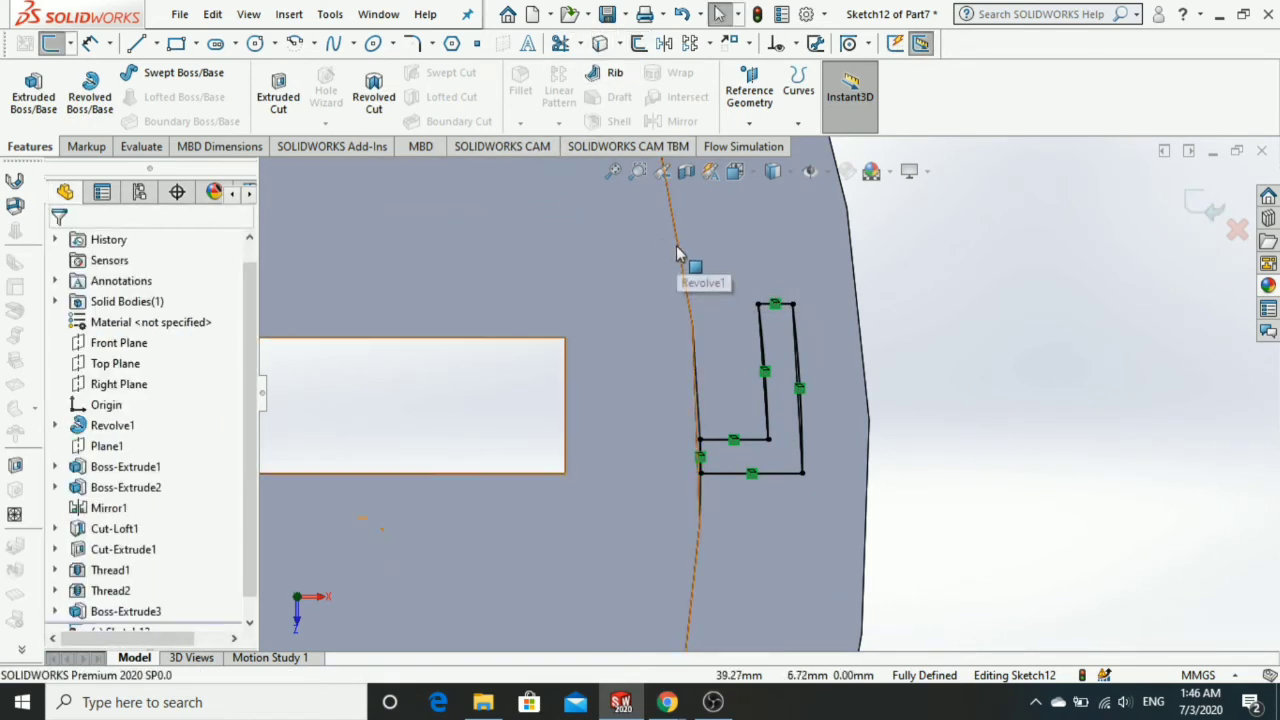
{"action": "left_click", "coordinate": [677, 254]}
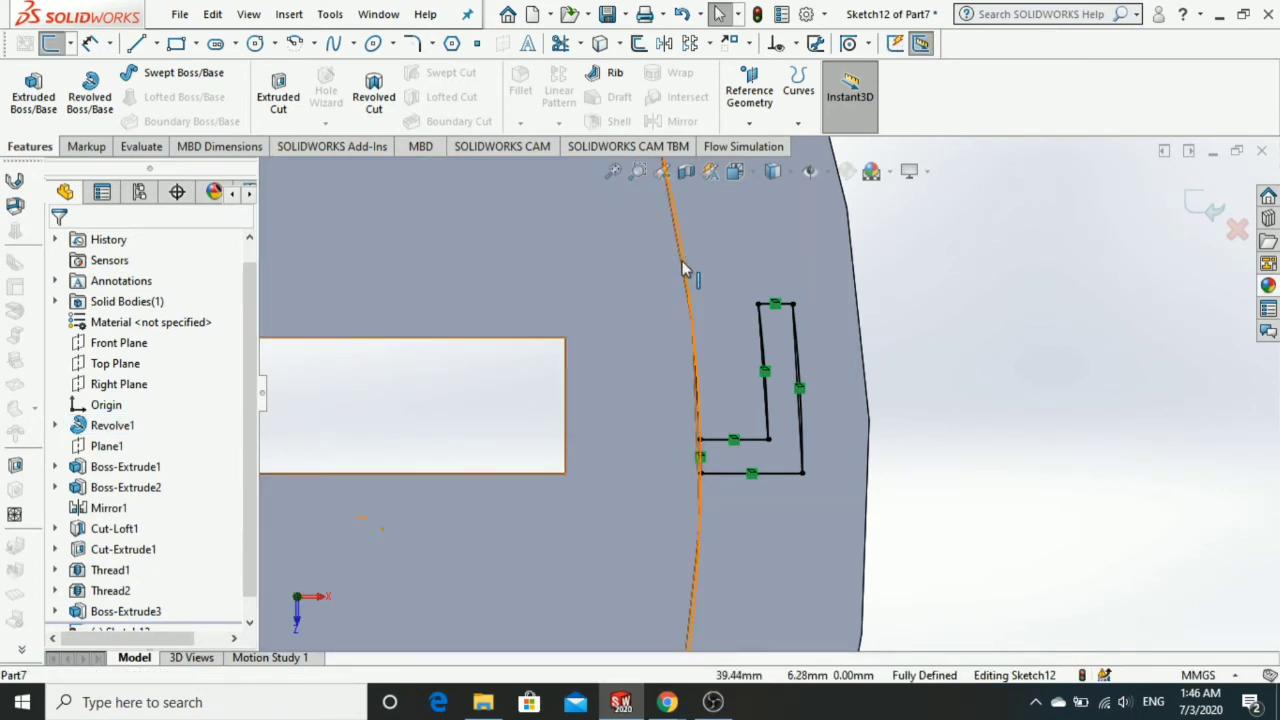
{"action": "left_click", "coordinate": [684, 266]}
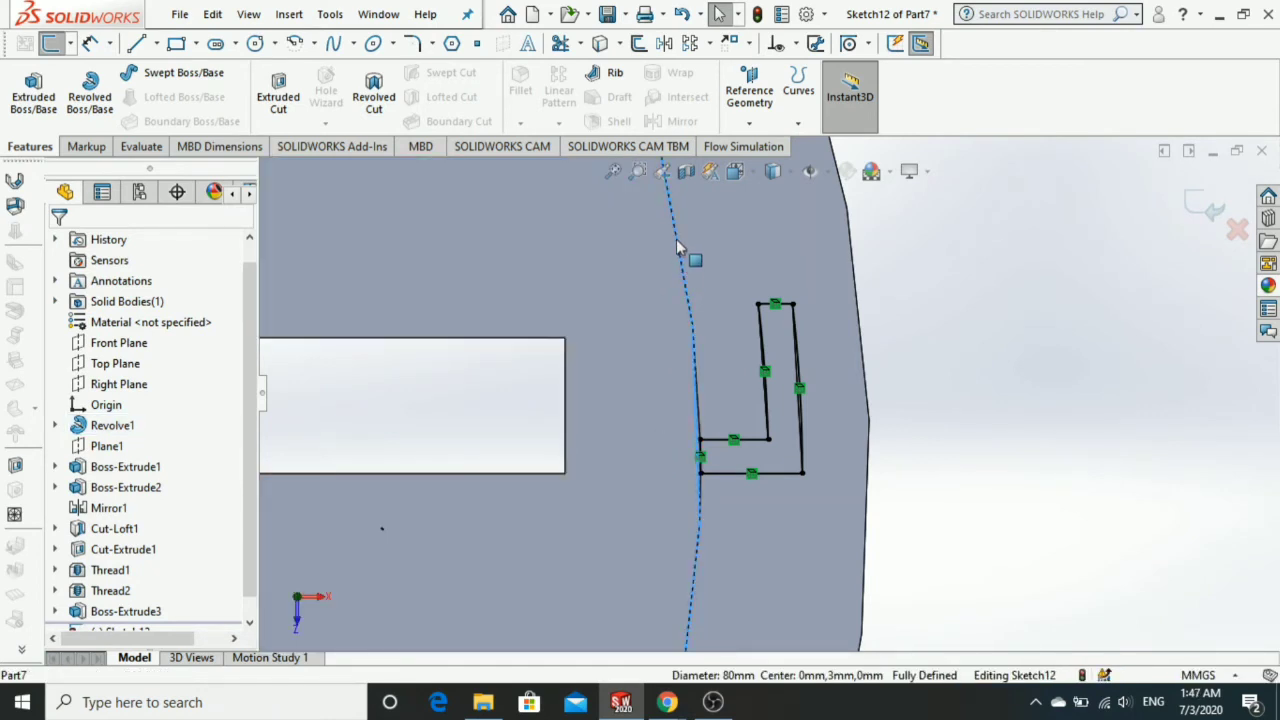
{"action": "left_click", "coordinate": [601, 44]}
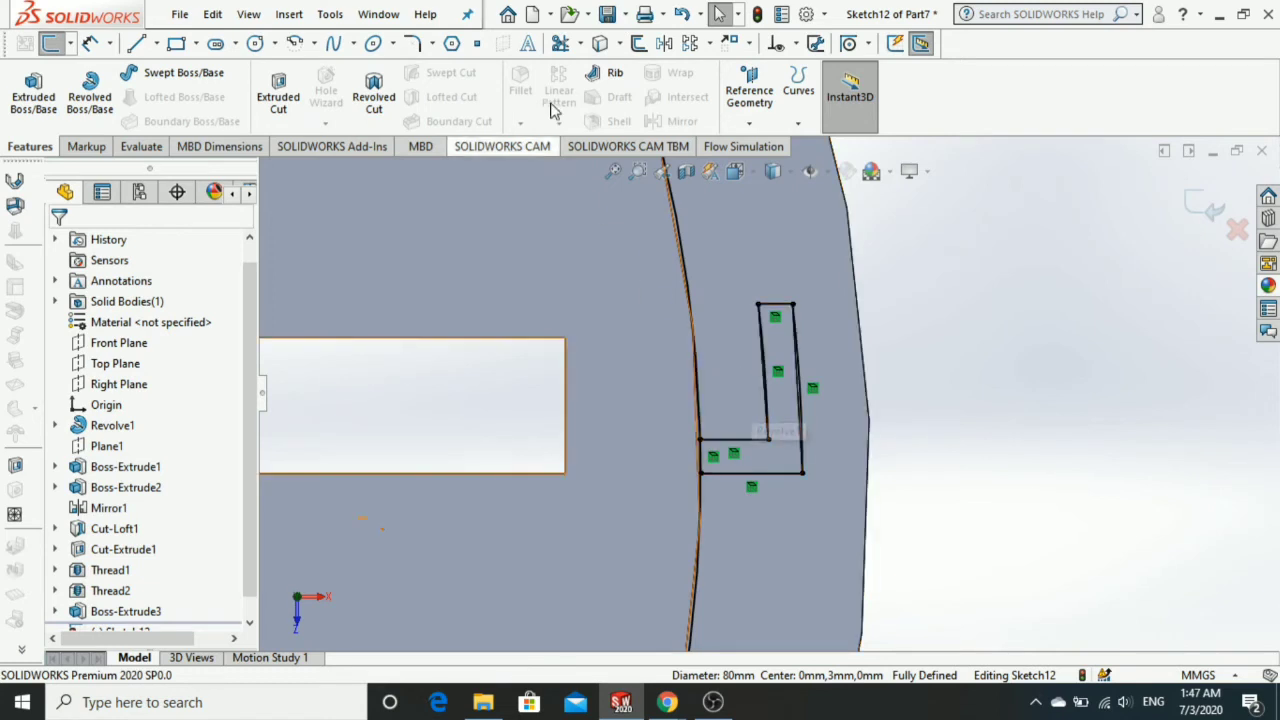
Draw a horizontal line across the rim and offset it 5 mm upward without end caps.
{"action": "left_click", "coordinate": [139, 47]}
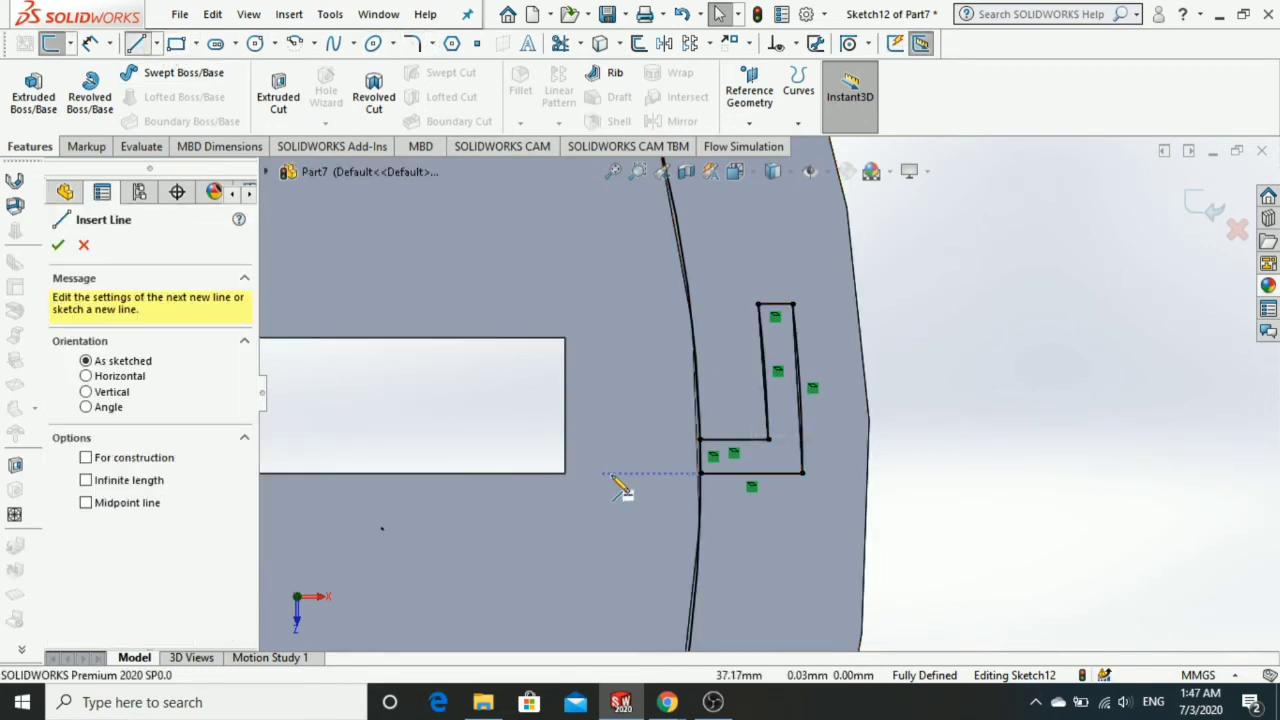
{"action": "left_click", "coordinate": [895, 473]}
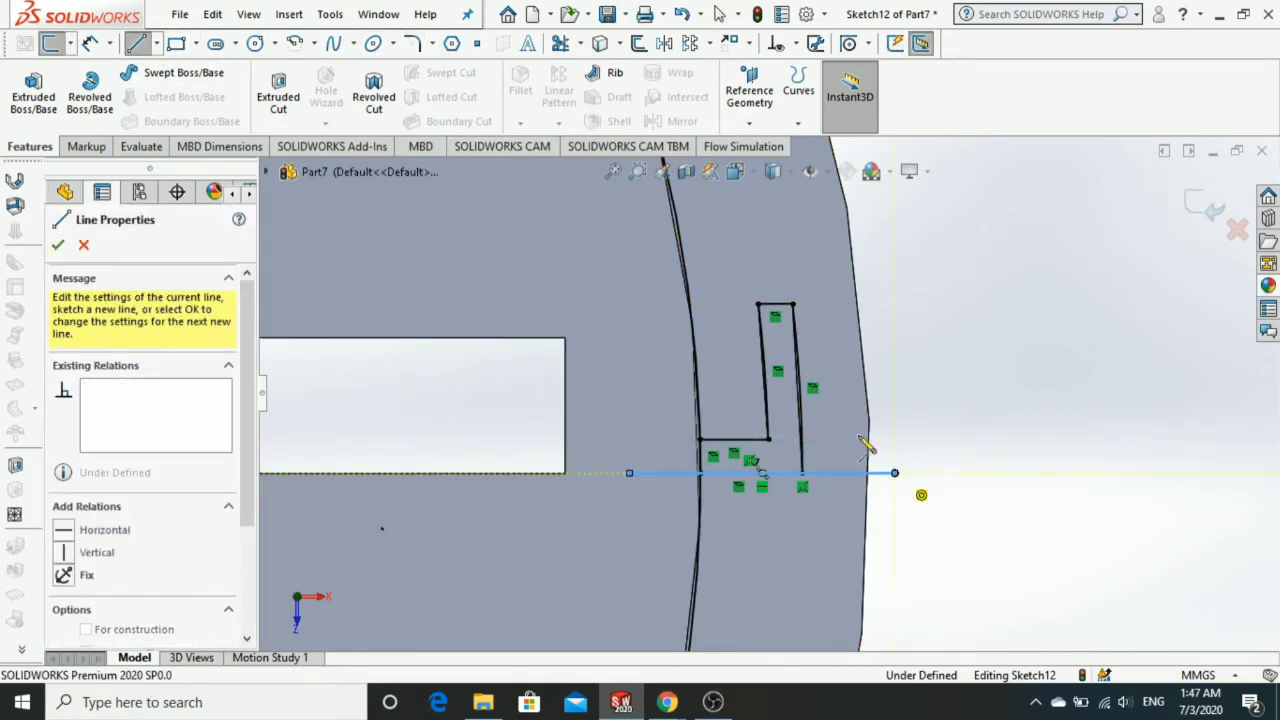
{"action": "key", "text": "Escape"}
{"action": "key", "text": "Escape"}
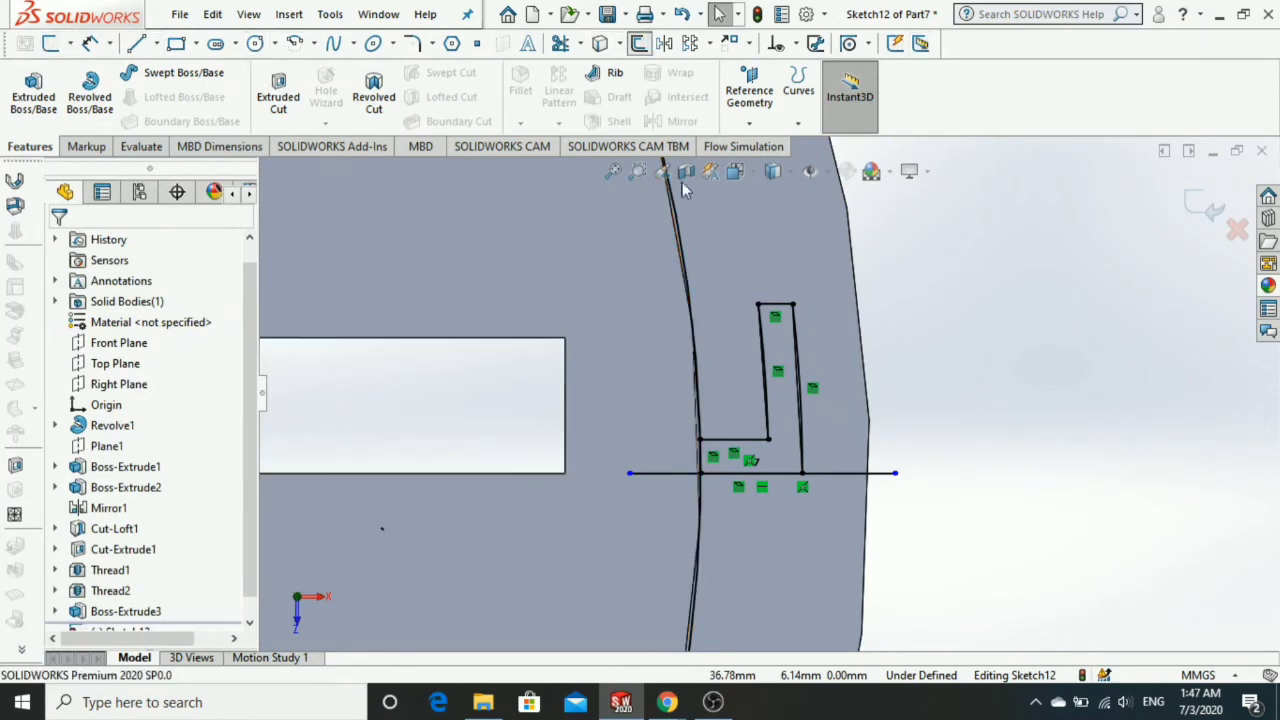
{"action": "left_click", "coordinate": [640, 44]}
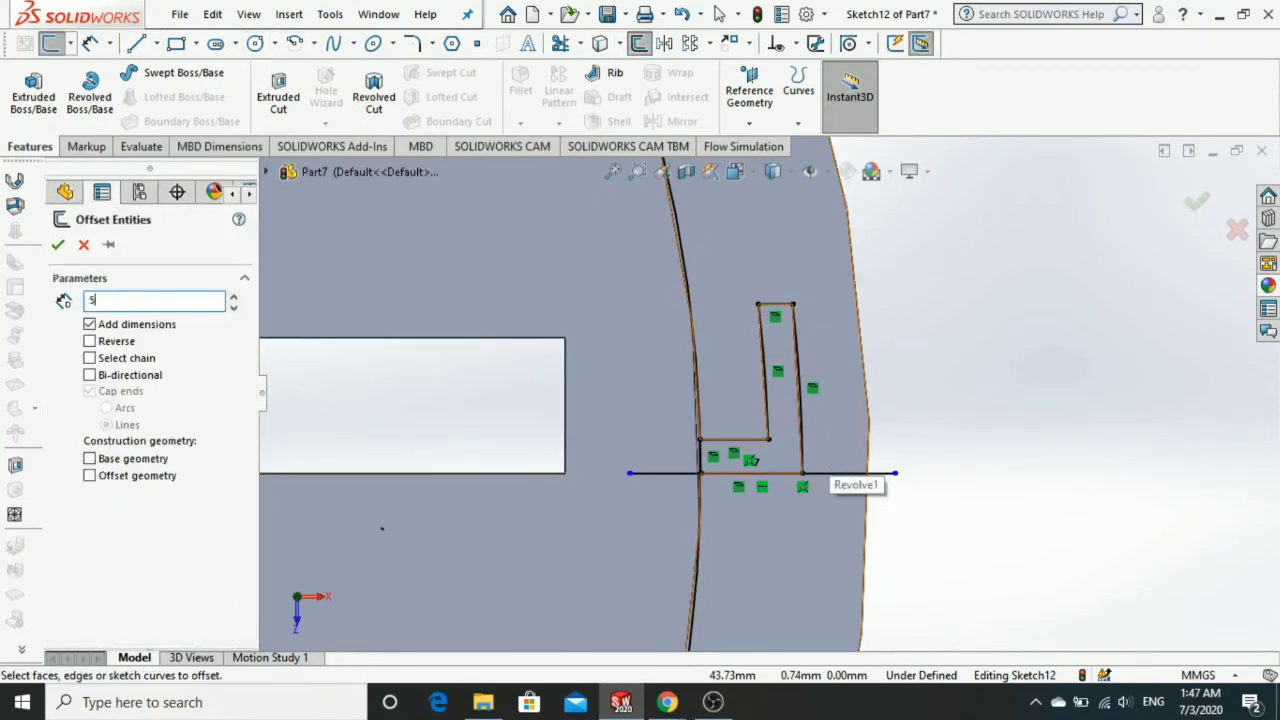
{"action": "left_click", "coordinate": [893, 476]}
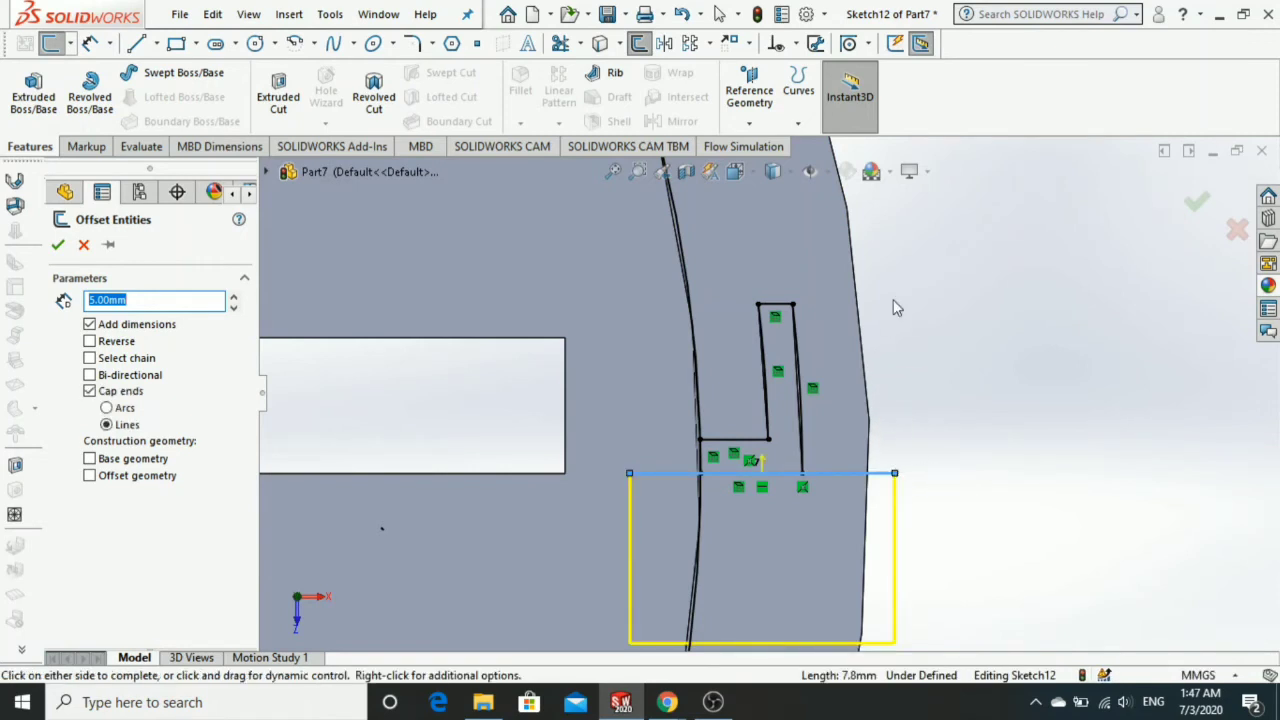
{"action": "left_click", "coordinate": [89, 391]}
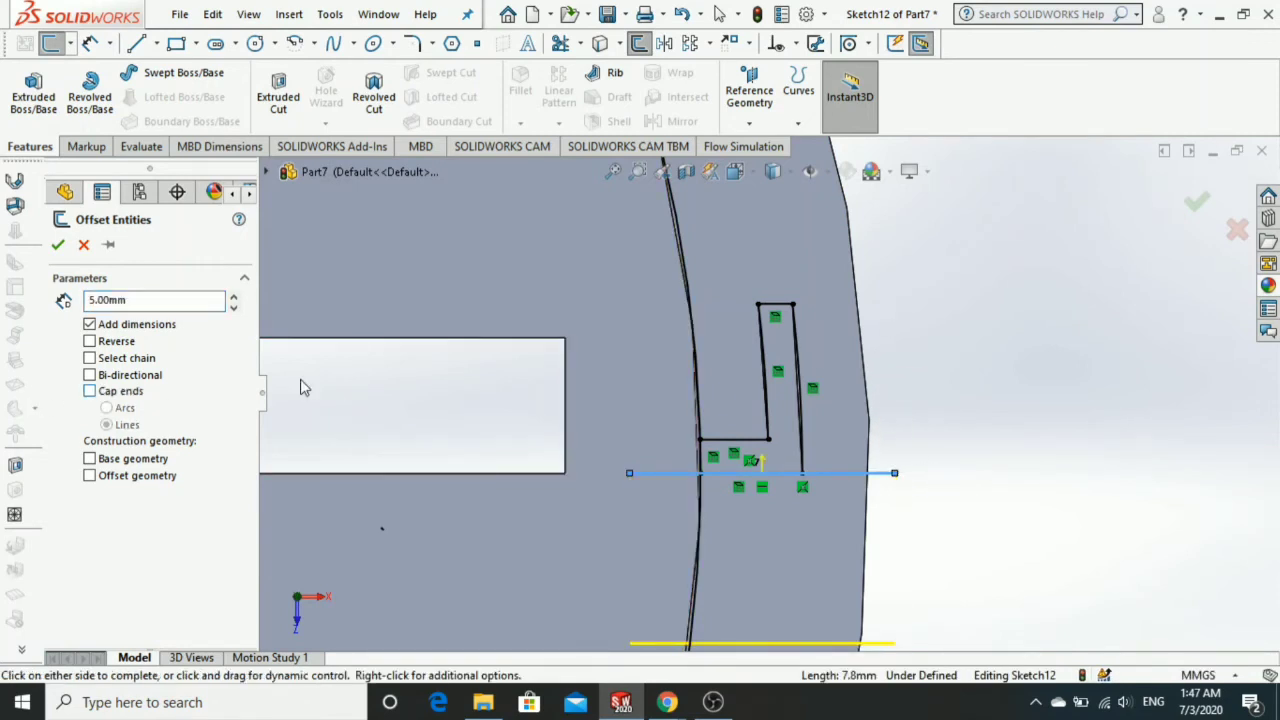
{"action": "left_click", "coordinate": [768, 263]}
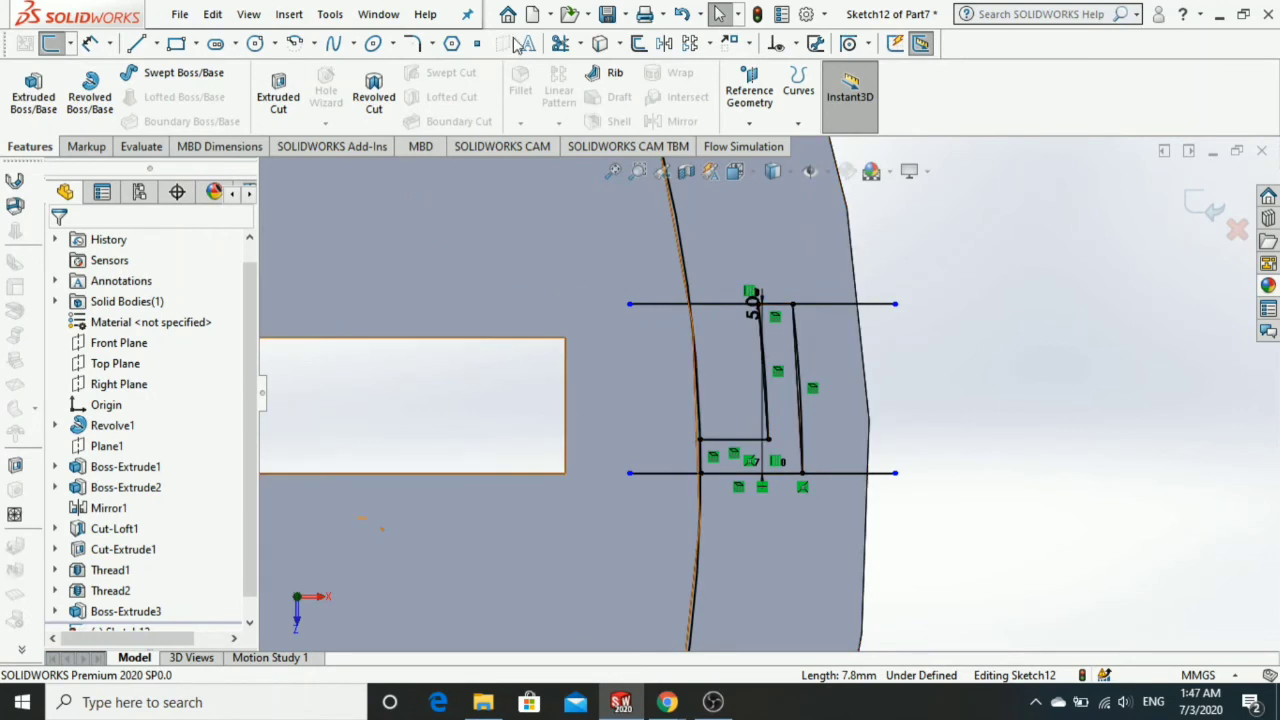
Power Trim the excess line extensions and segments around the L-shaped outline in Sketch12.
{"action": "left_click", "coordinate": [561, 43]}
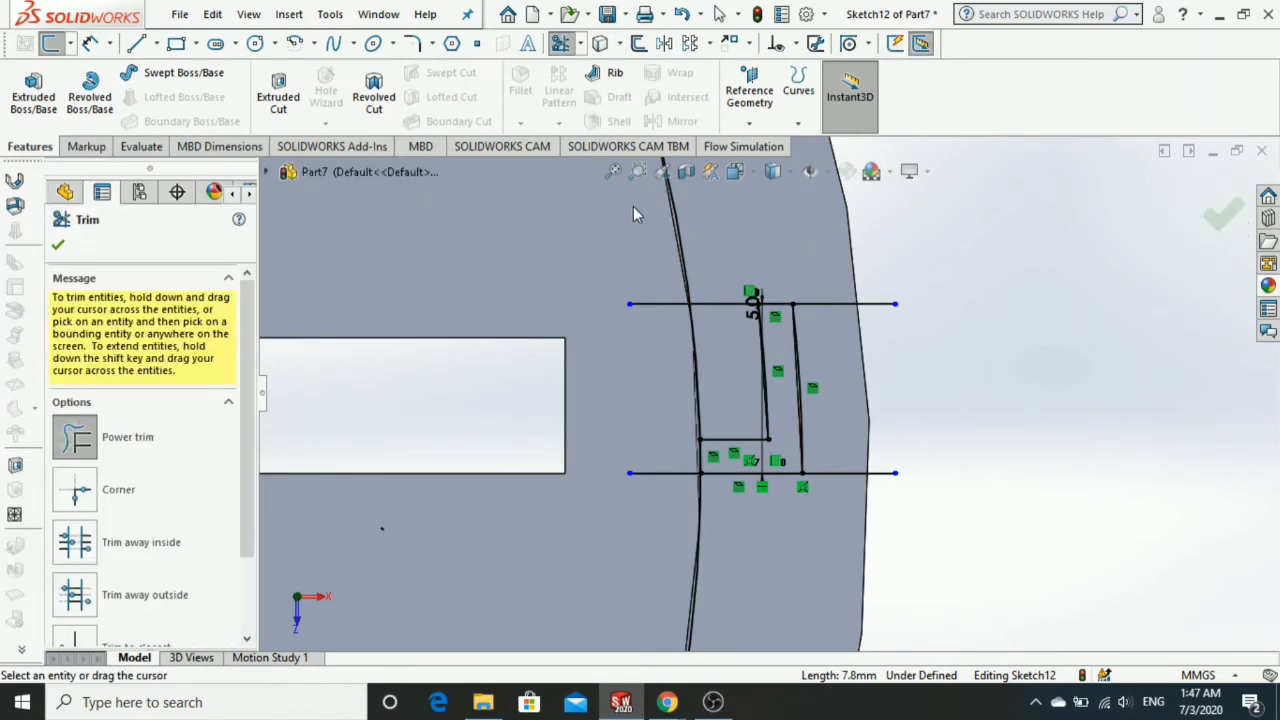
{"action": "left_click_drag", "start_coordinate": [655, 436], "coordinate": [663, 491]}
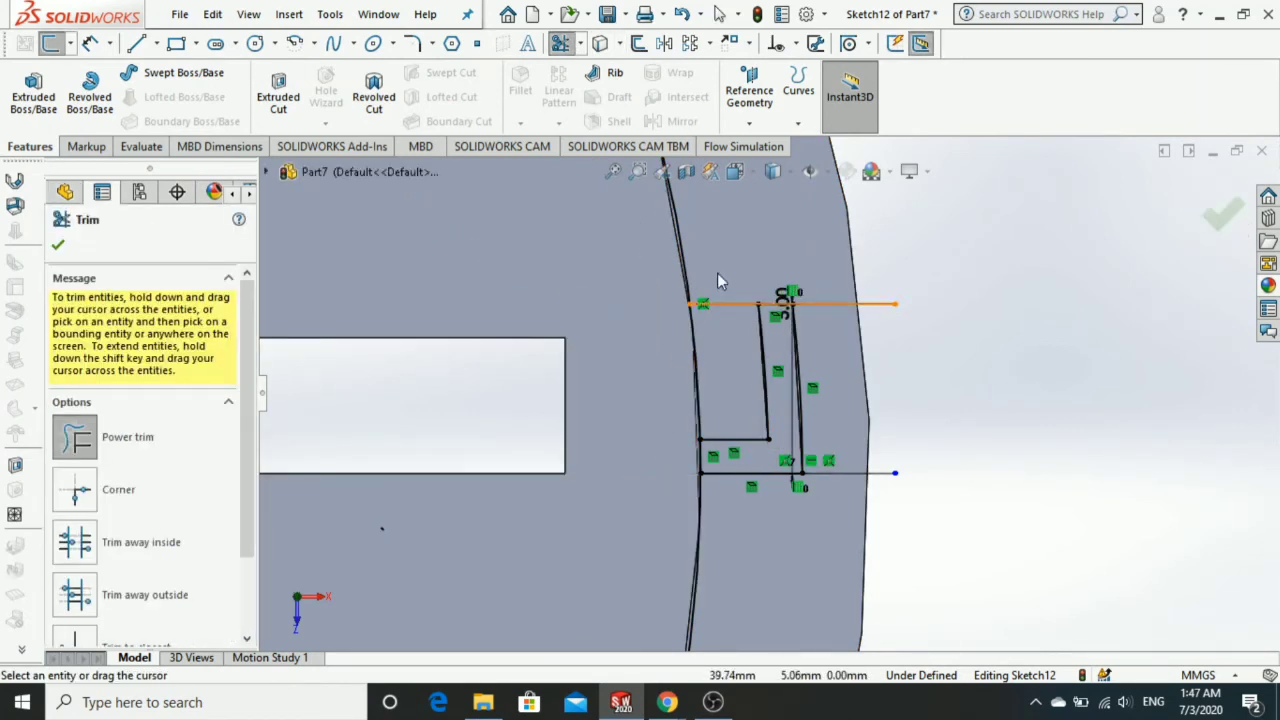
{"action": "left_click_drag", "start_coordinate": [836, 507], "coordinate": [836, 507]}
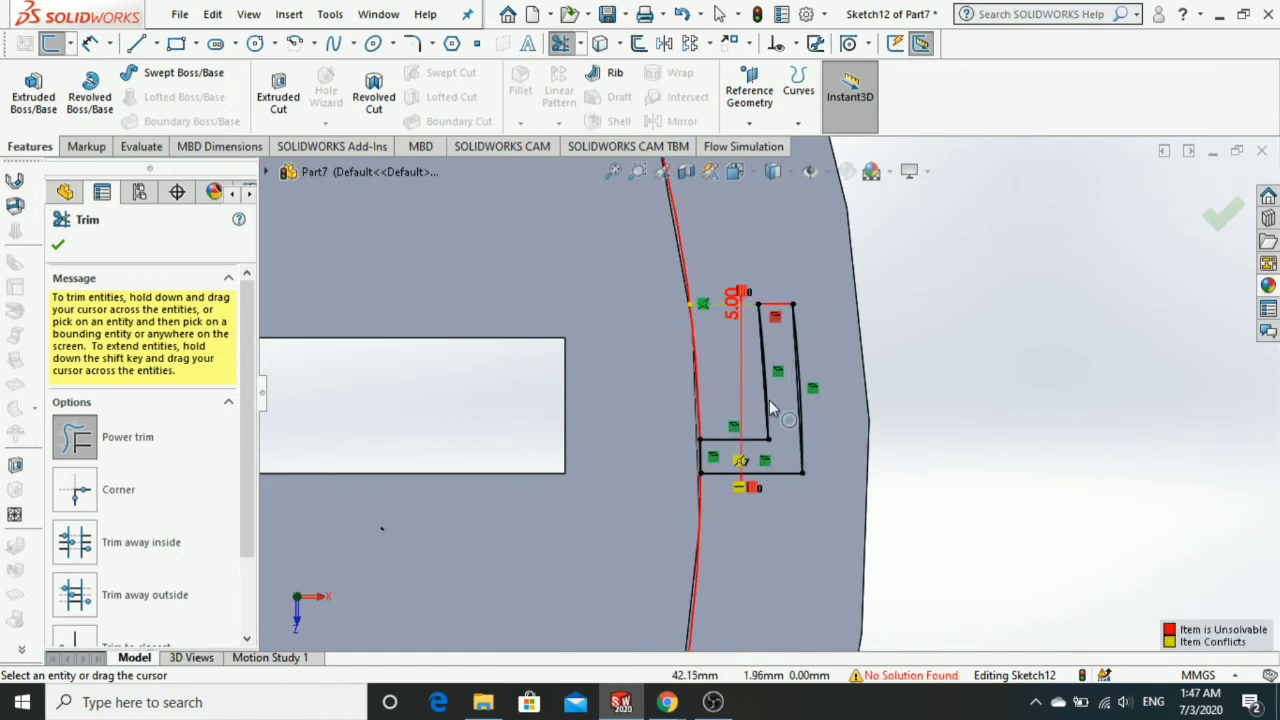
{"action": "left_click_drag", "start_coordinate": [719, 350], "coordinate": [770, 356]}
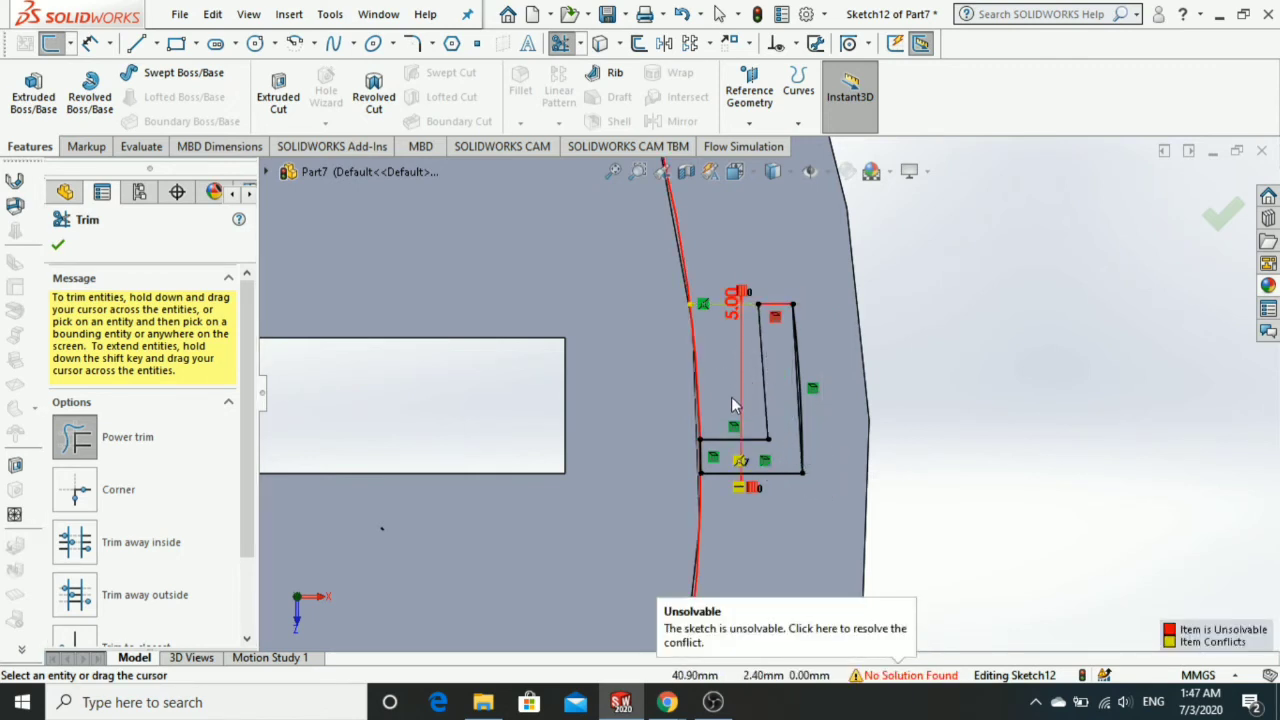
{"action": "scroll", "coordinate": [766, 313], "scroll_direction": "down", "scroll_amount": 2}
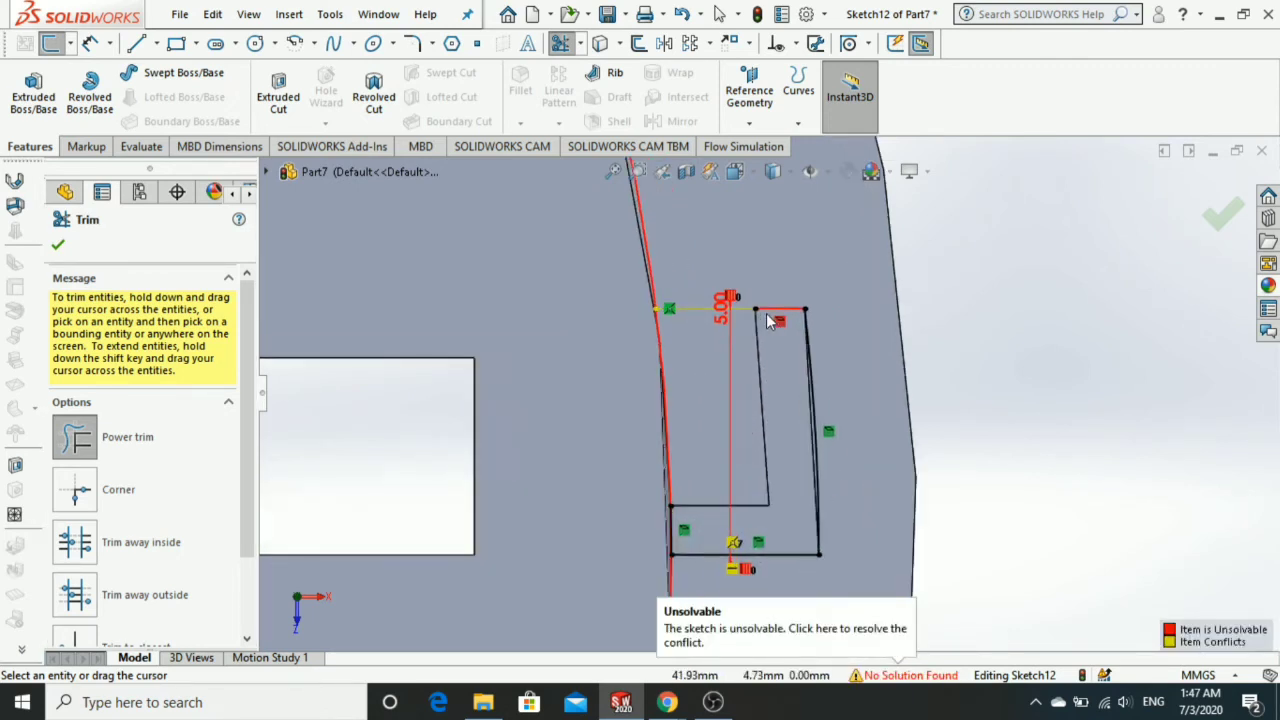
{"action": "scroll", "coordinate": [762, 327], "scroll_direction": "up", "scroll_amount": 1}
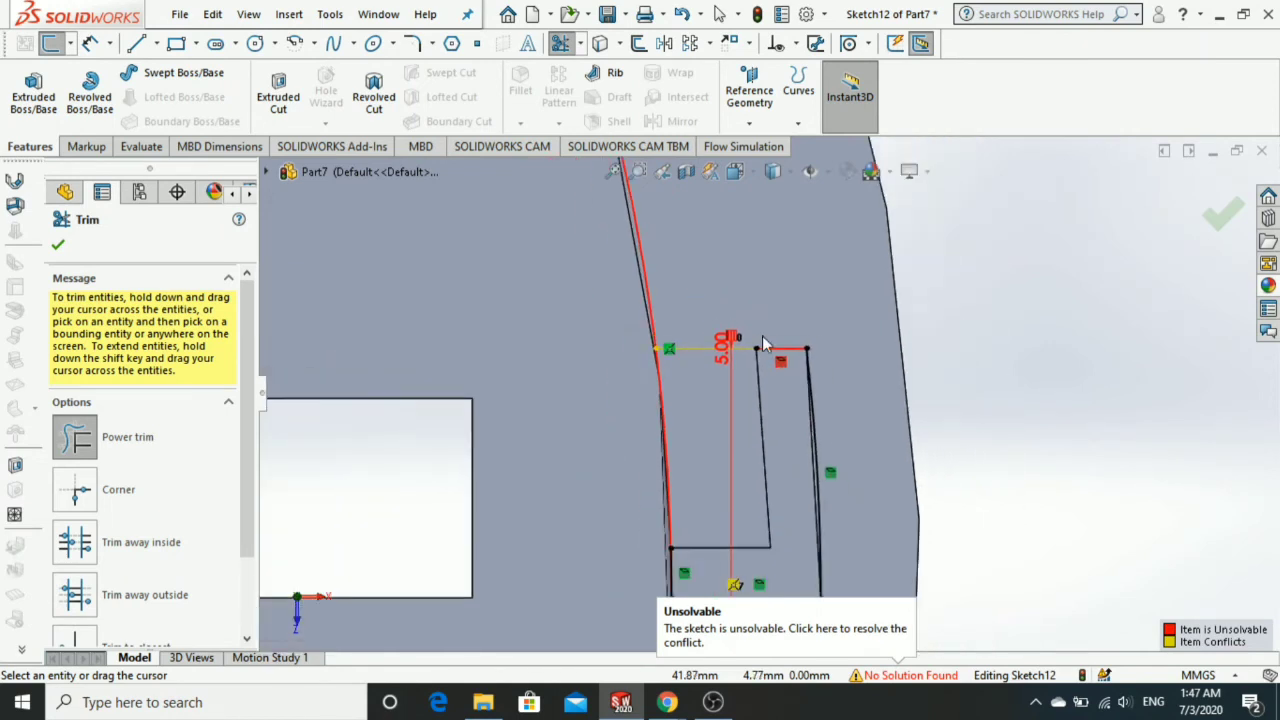
{"action": "scroll", "coordinate": [759, 397], "scroll_direction": "up", "scroll_amount": 1}
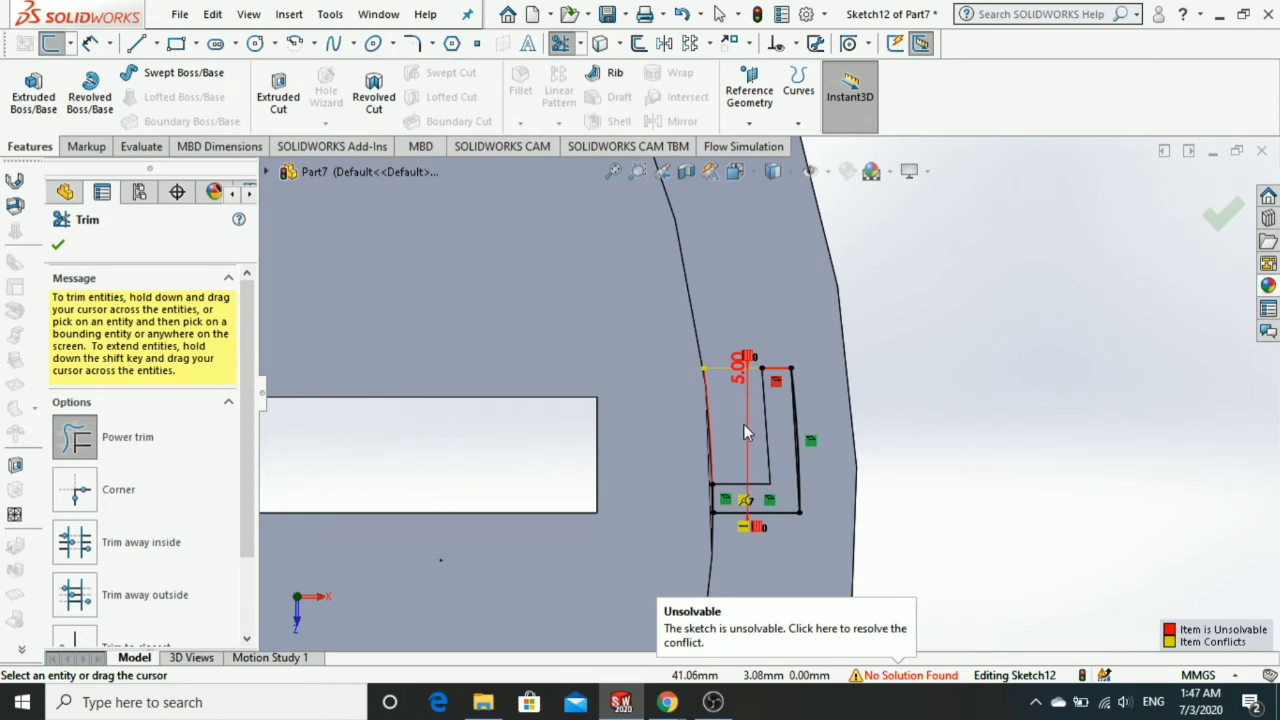
{"action": "scroll", "coordinate": [743, 432], "scroll_direction": "down", "scroll_amount": 1}
{"action": "scroll", "coordinate": [766, 536], "scroll_direction": "down", "scroll_amount": 1}
{"action": "scroll", "coordinate": [766, 536], "scroll_direction": "down", "scroll_amount": 2}
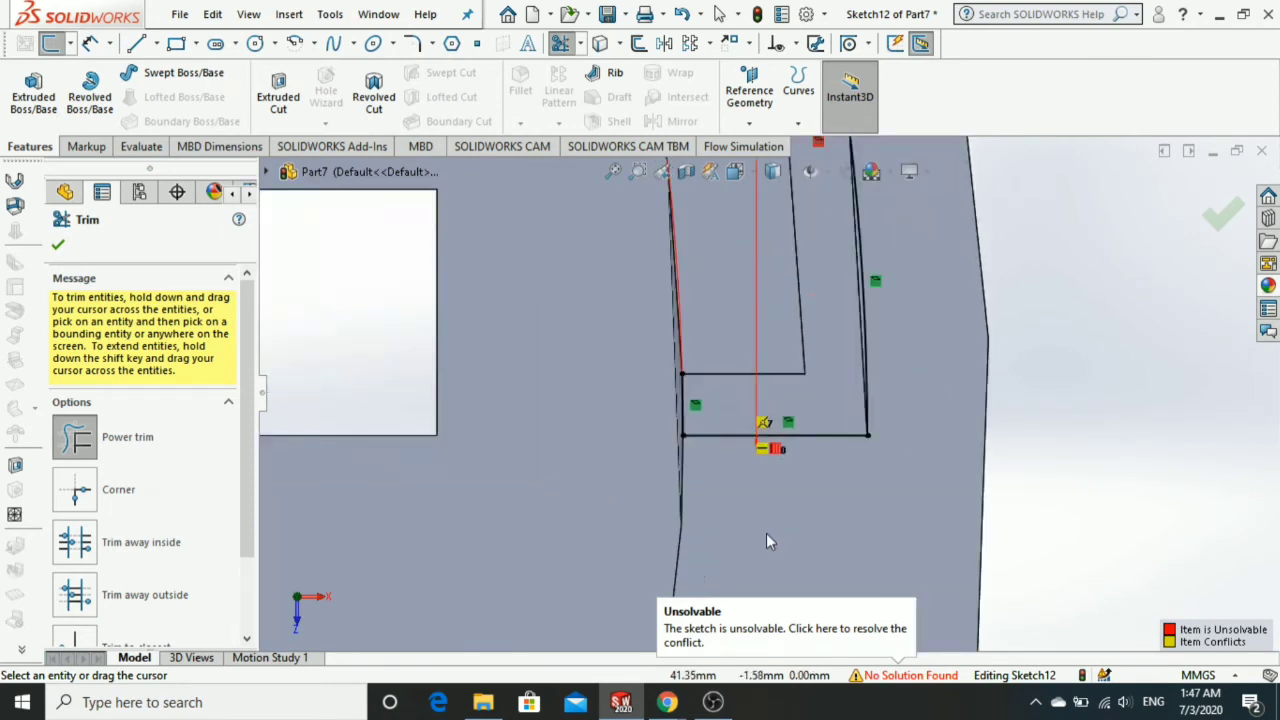
{"action": "scroll", "coordinate": [770, 520], "scroll_direction": "down", "scroll_amount": 1}
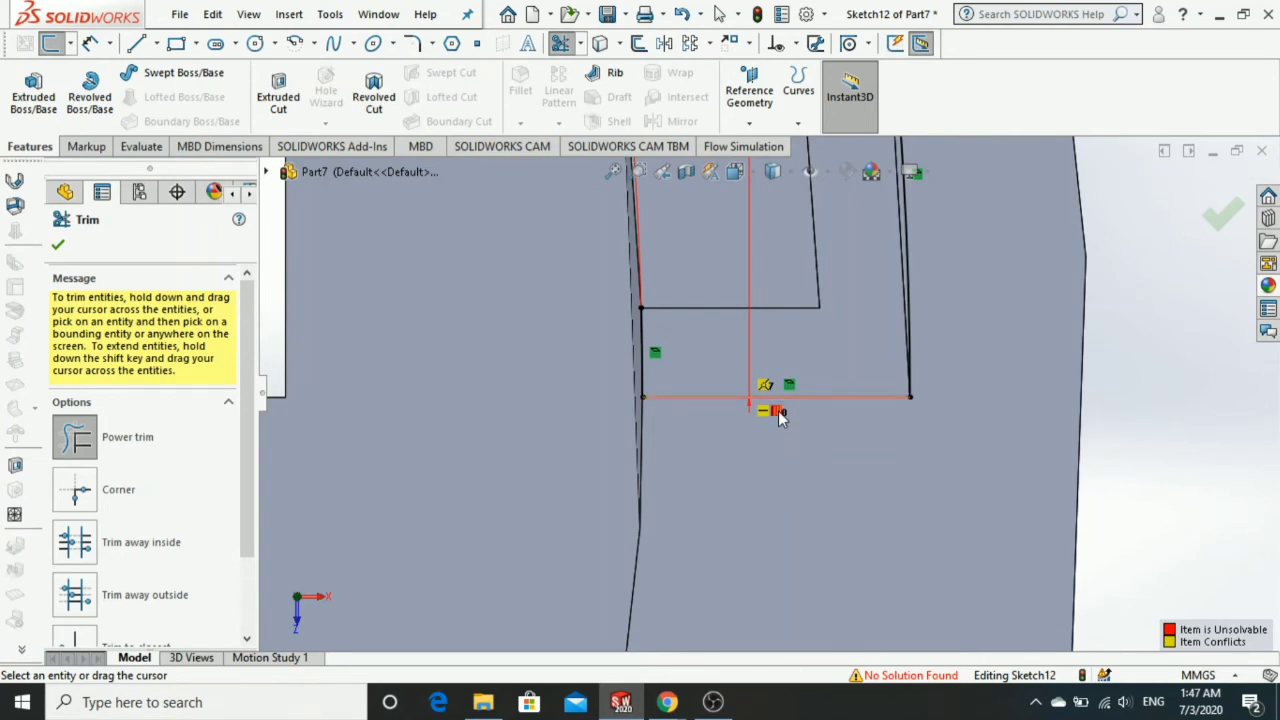
{"action": "key", "text": "Escape"}
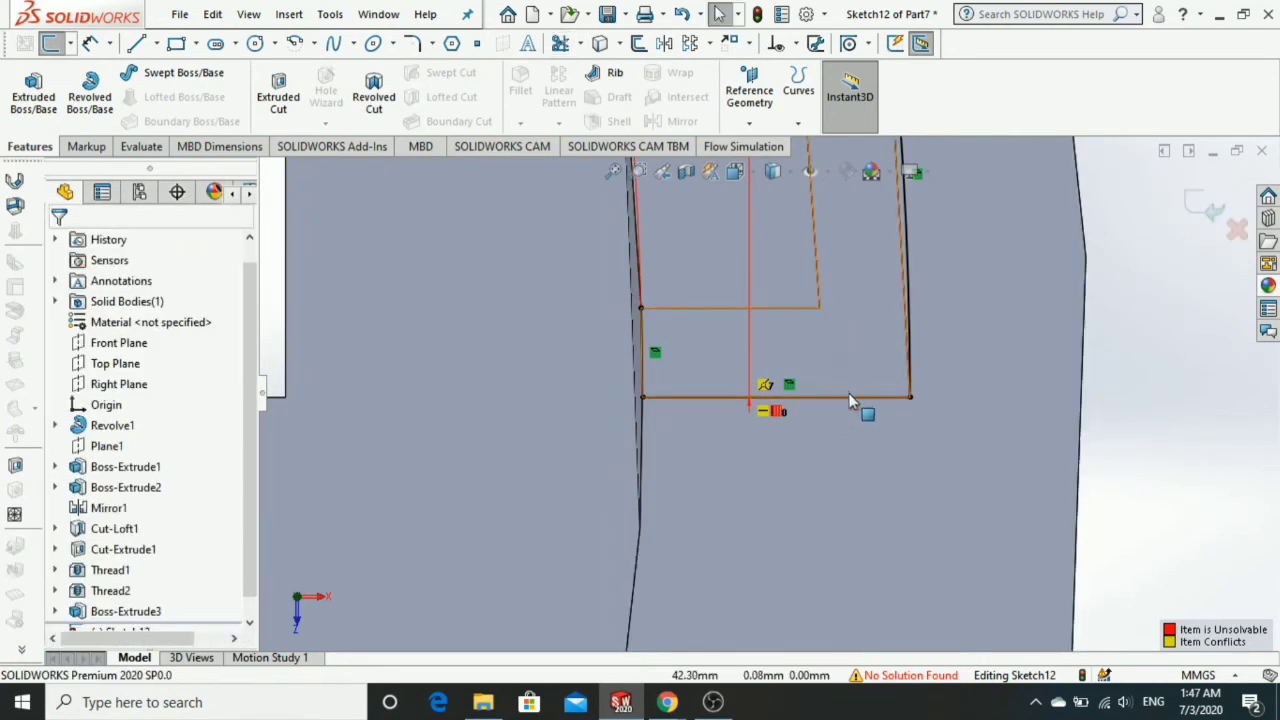
Delete all relations on the bottom horizontal line, including the conflicting Offset Distance1.
{"action": "left_click", "coordinate": [850, 398]}
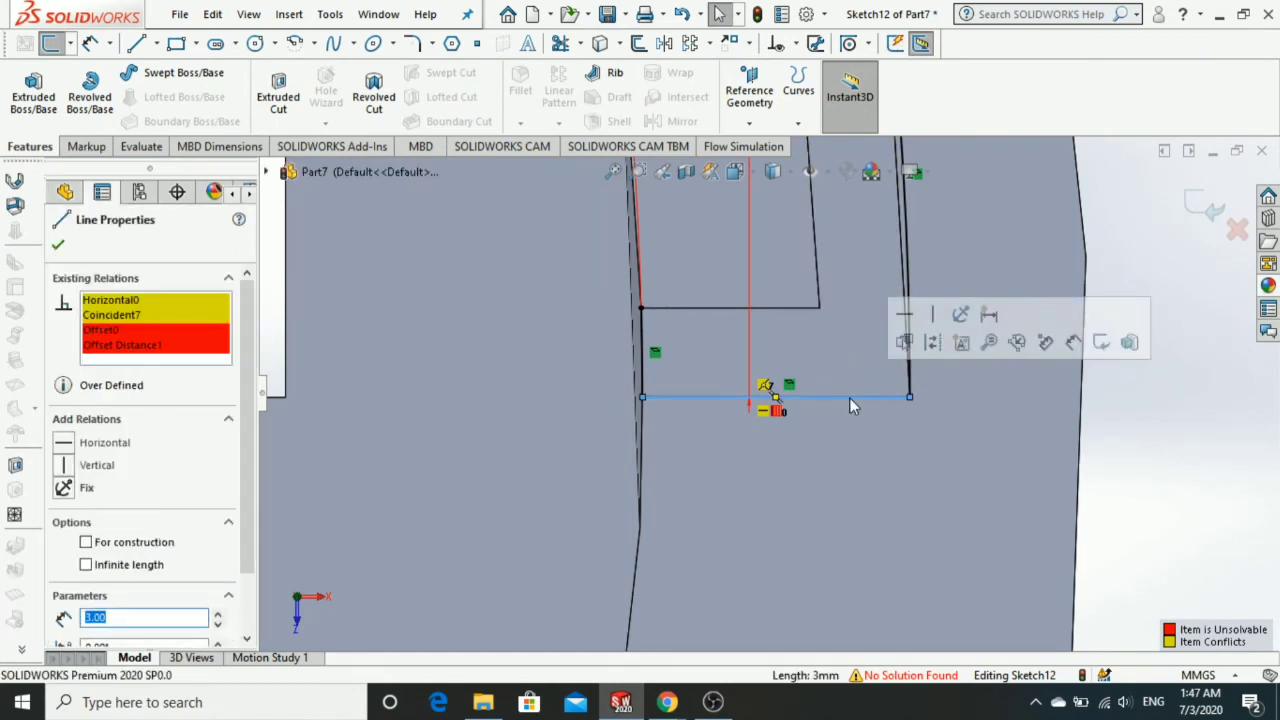
{"action": "left_click", "coordinate": [130, 346]}
{"action": "right_click", "coordinate": [130, 346]}
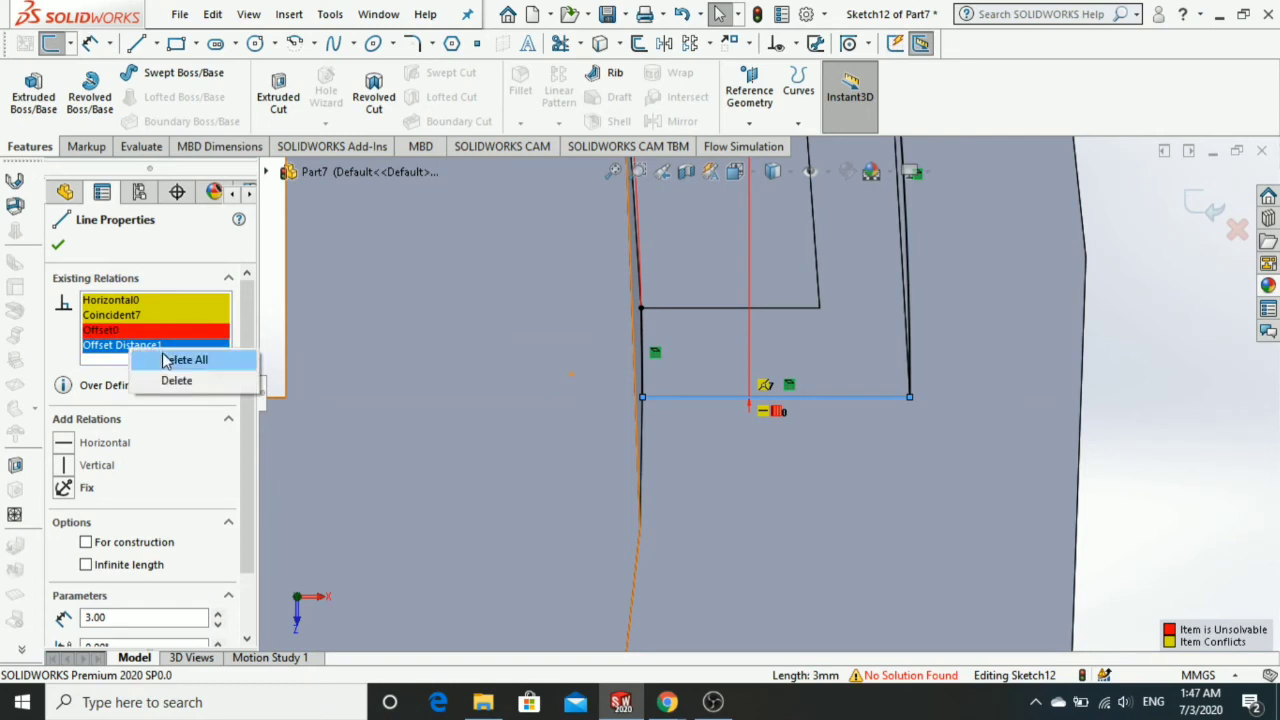
{"action": "left_click", "coordinate": [170, 357]}
{"action": "scroll", "coordinate": [765, 239], "scroll_direction": "up", "scroll_amount": 3}
{"action": "scroll", "coordinate": [770, 250], "scroll_direction": "up", "scroll_amount": 2}
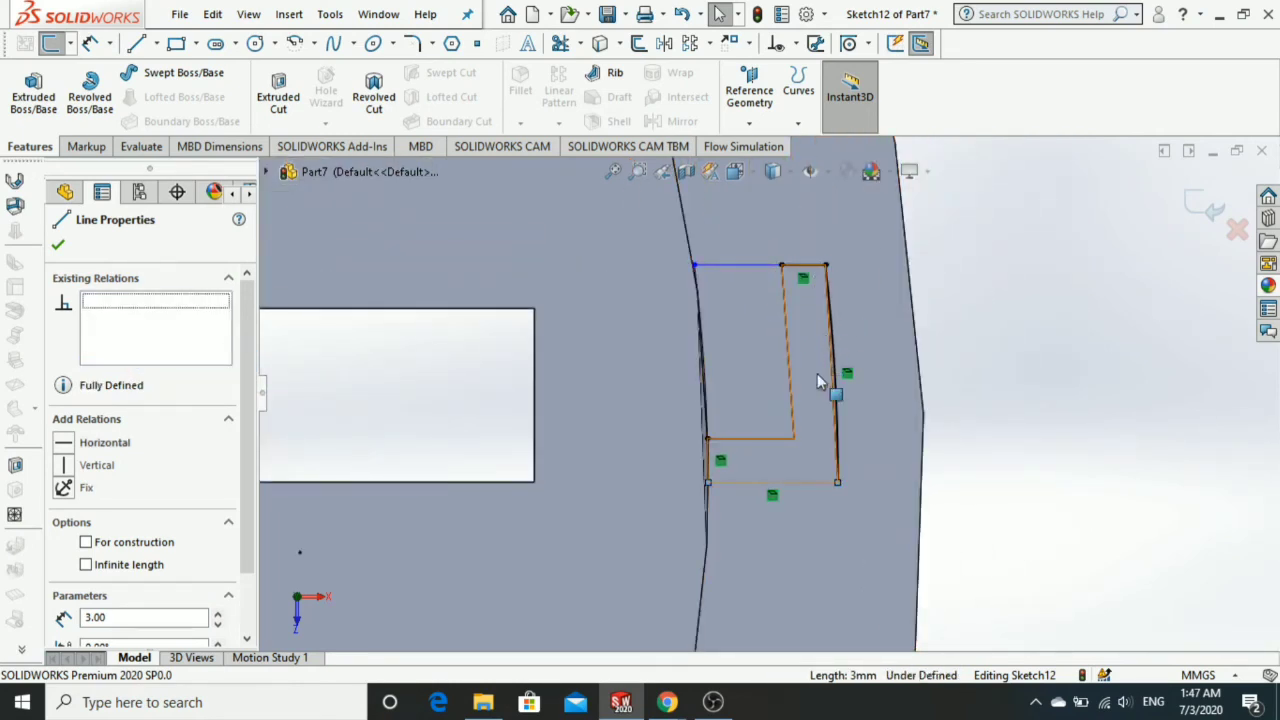
{"action": "key", "text": "Escape"}
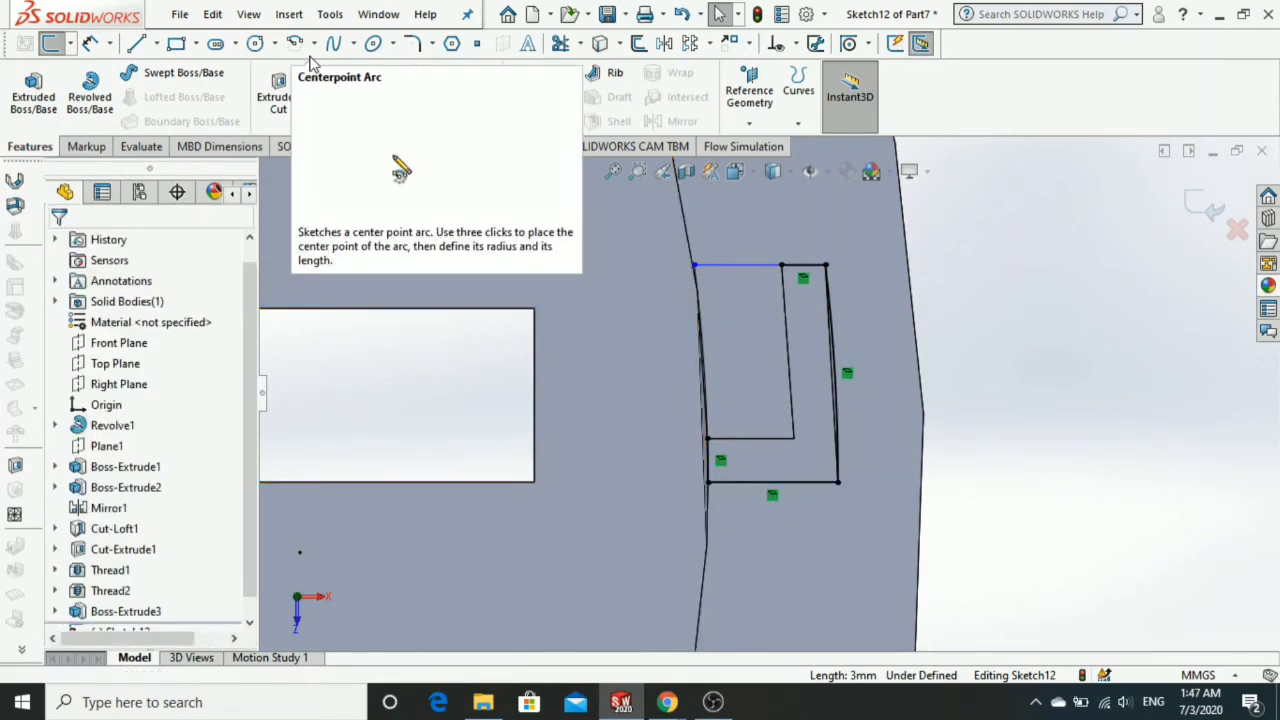
Extrude both sketch regions as a Blind 1.00 mm boss with the direction reversed.
{"action": "left_click", "coordinate": [33, 88]}
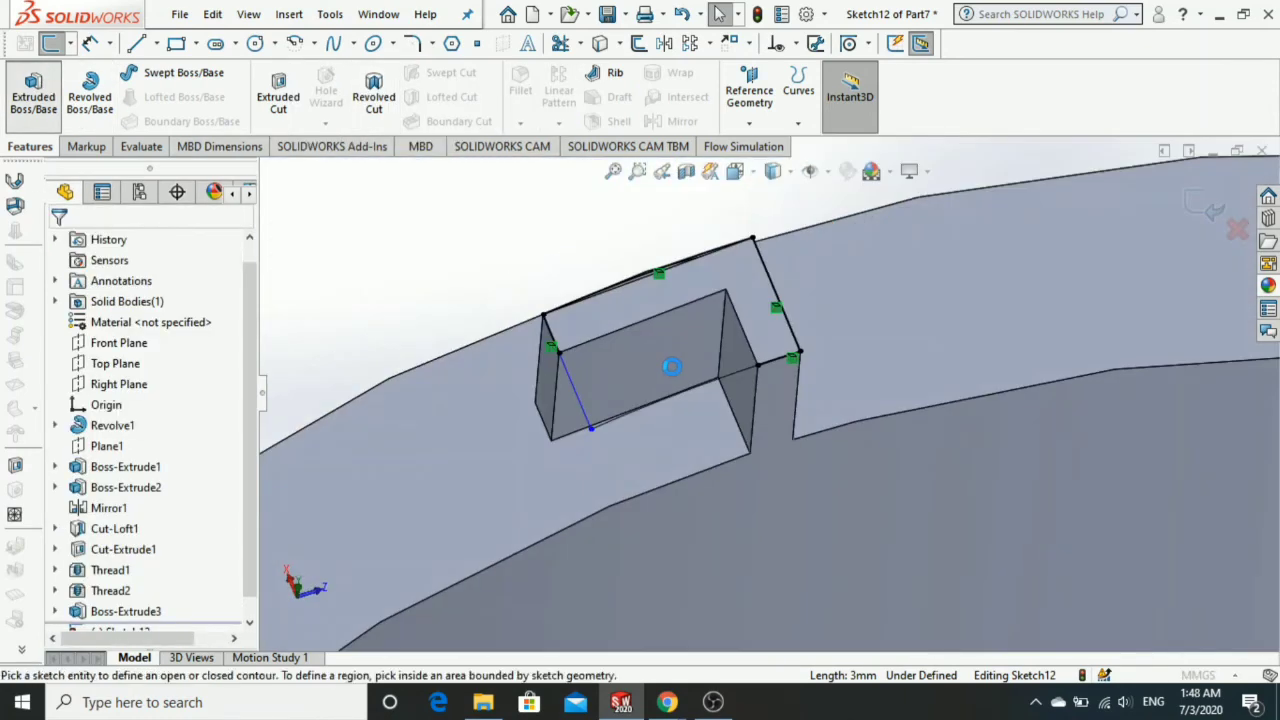
{"action": "left_click", "coordinate": [687, 328]}
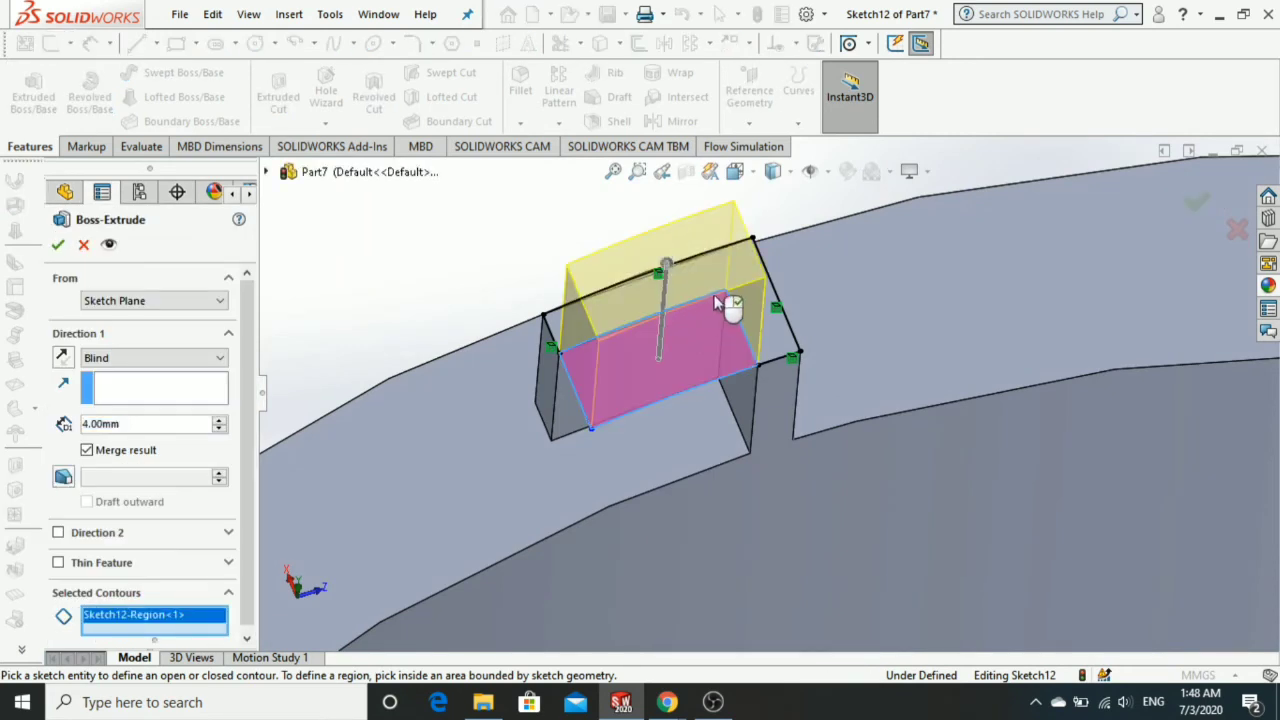
{"action": "left_click", "coordinate": [766, 325]}
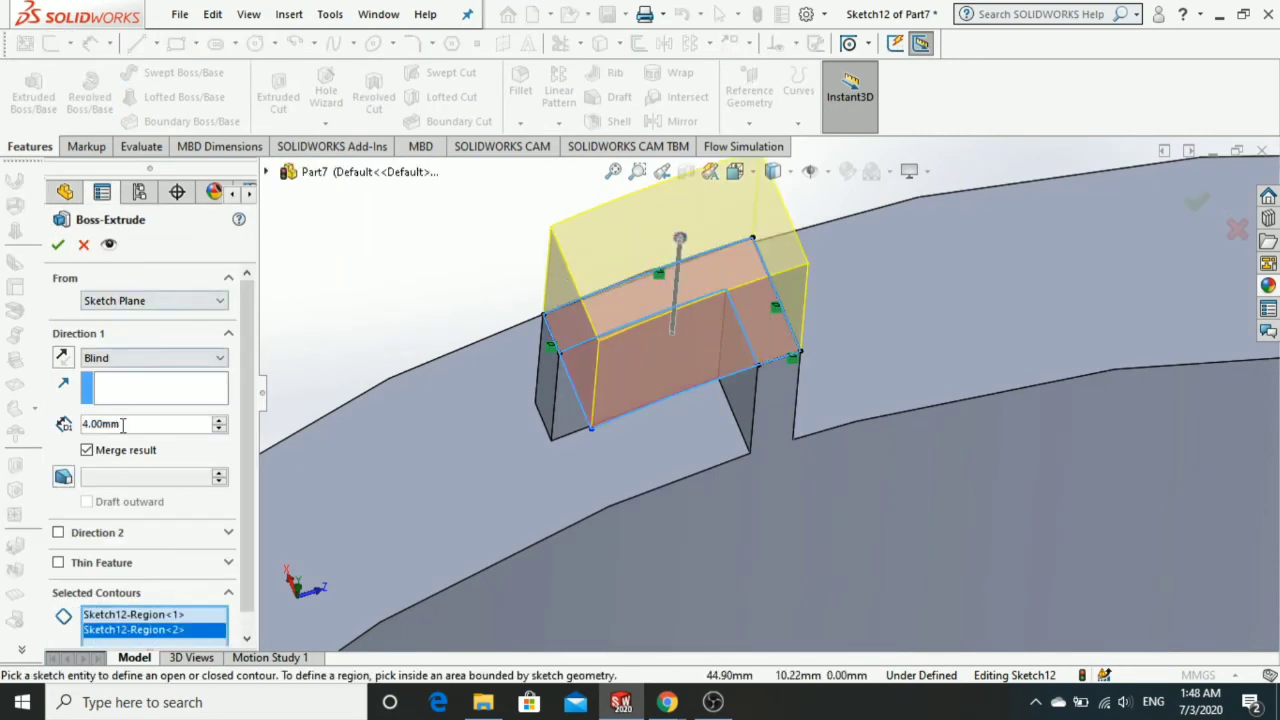
{"action": "left_click_drag", "start_coordinate": [122, 424], "coordinate": [76, 425]}
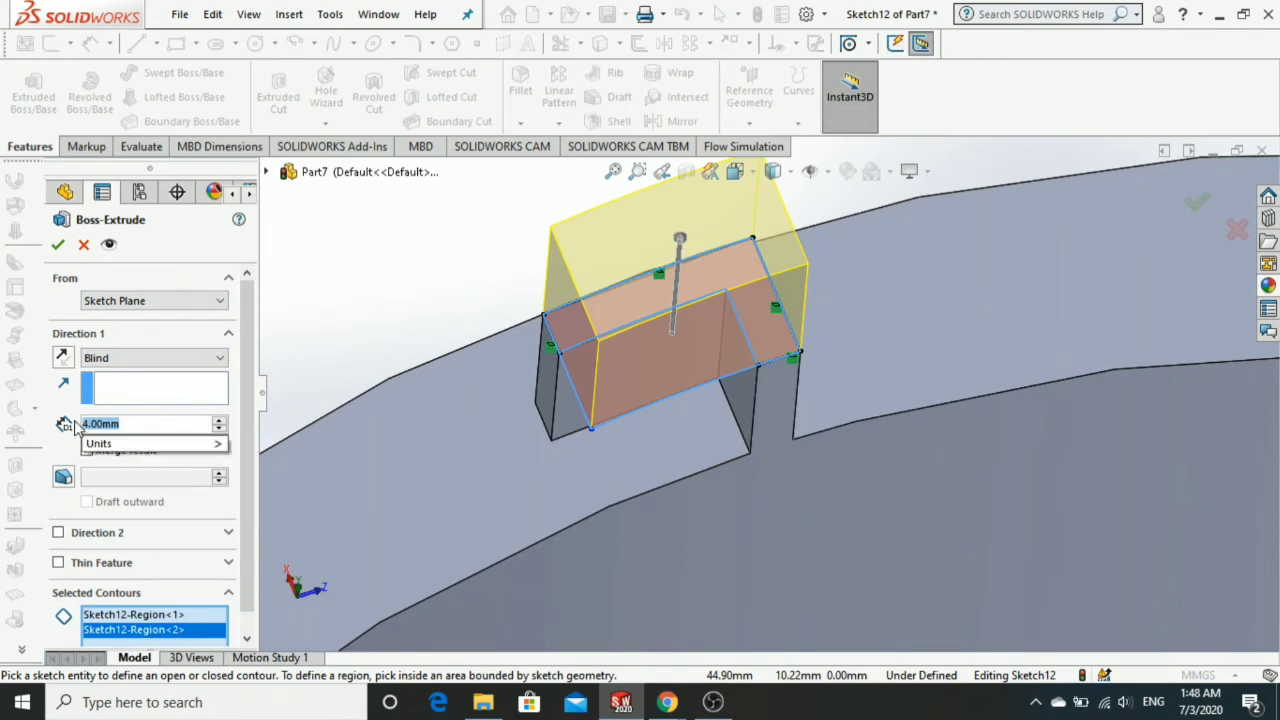
{"action": "type", "text": "1"}
{"action": "key", "text": "Return"}
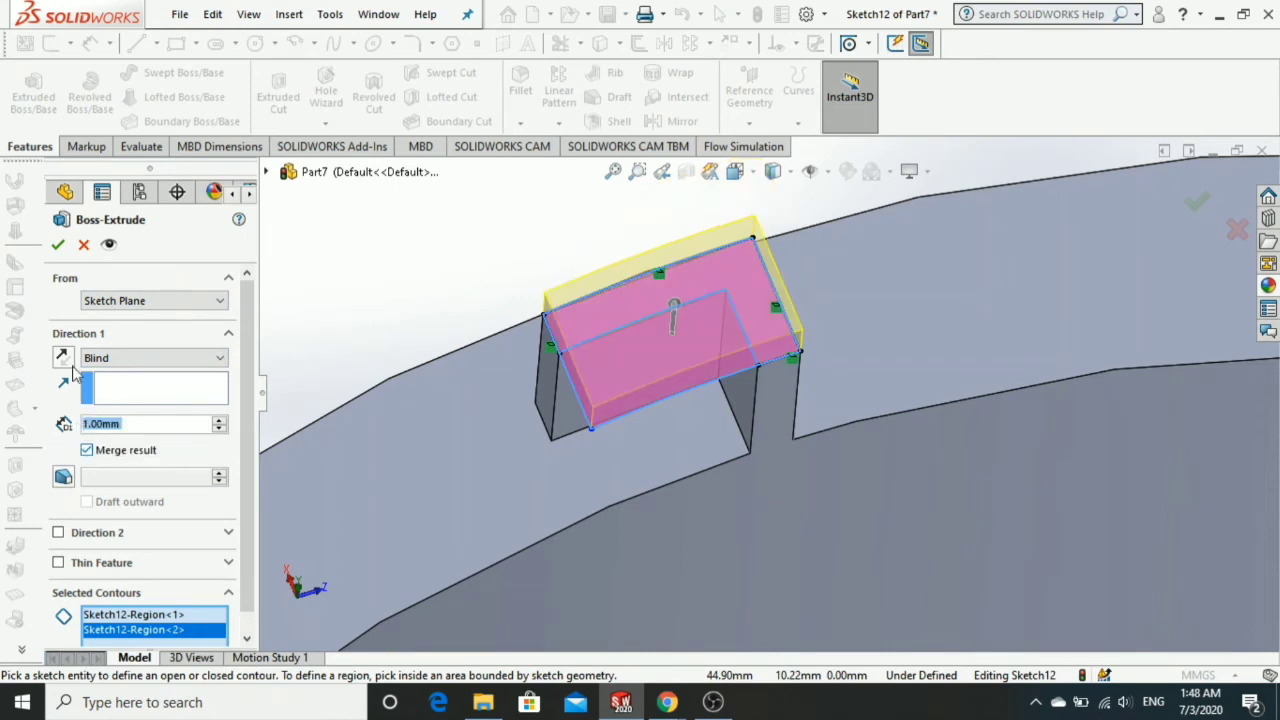
{"action": "left_click", "coordinate": [72, 358]}
{"action": "middle_click_drag", "start_coordinate": [494, 441], "coordinate": [602, 369]}
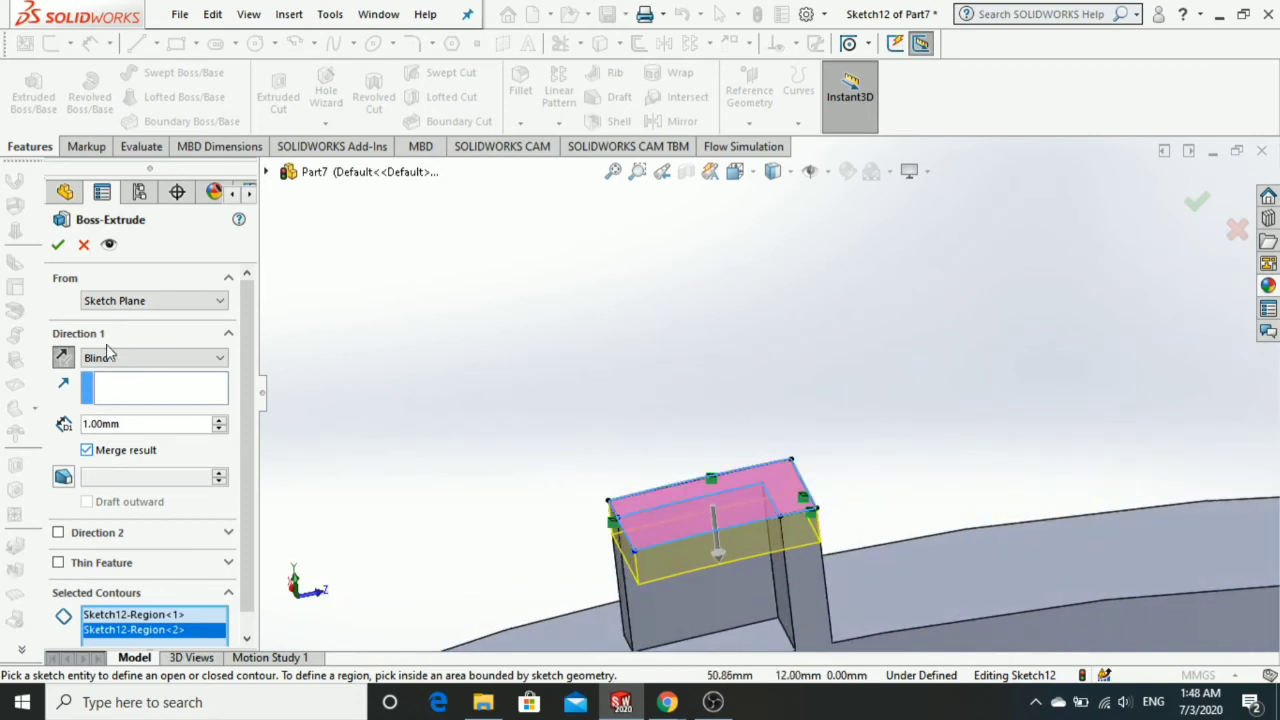
{"action": "left_click", "coordinate": [57, 244]}
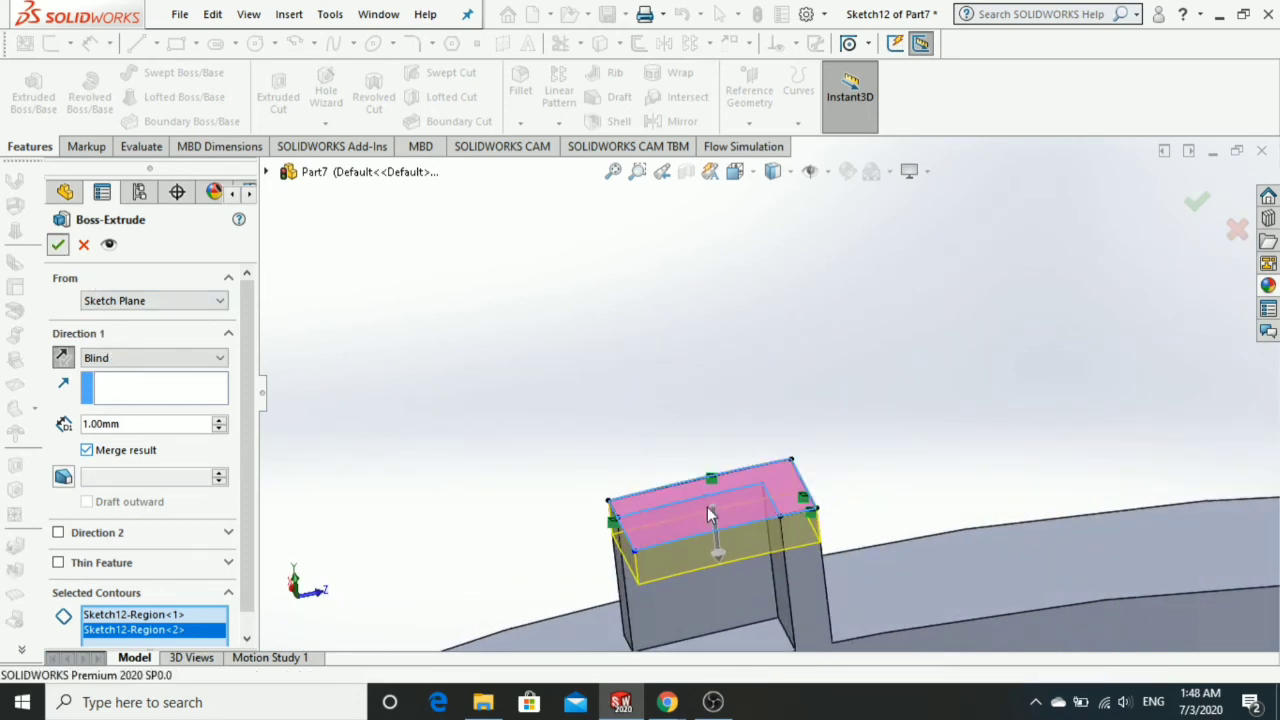
Inspect the 1 mm rim boss from several angles and start a Circular Pattern with 4 instances over 360°.
{"action": "scroll", "coordinate": [800, 500], "scroll_direction": "up", "scroll_amount": 3}
{"action": "scroll", "coordinate": [800, 480], "scroll_direction": "up", "scroll_amount": 2}
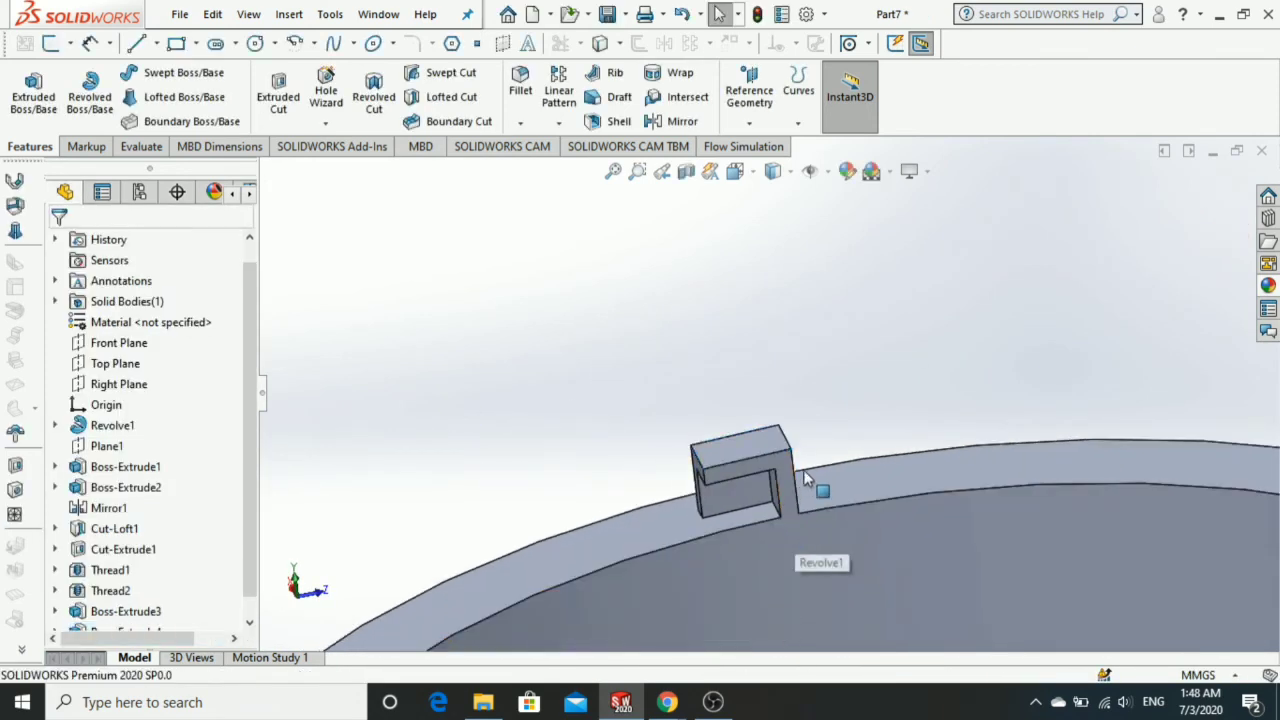
{"action": "mouse_move", "coordinate": [785, 458]}
{"action": "middle_mouse_down"}
{"action": "mouse_move", "coordinate": [828, 449]}
{"action": "mouse_move", "coordinate": [735, 472]}
{"action": "middle_mouse_up"}
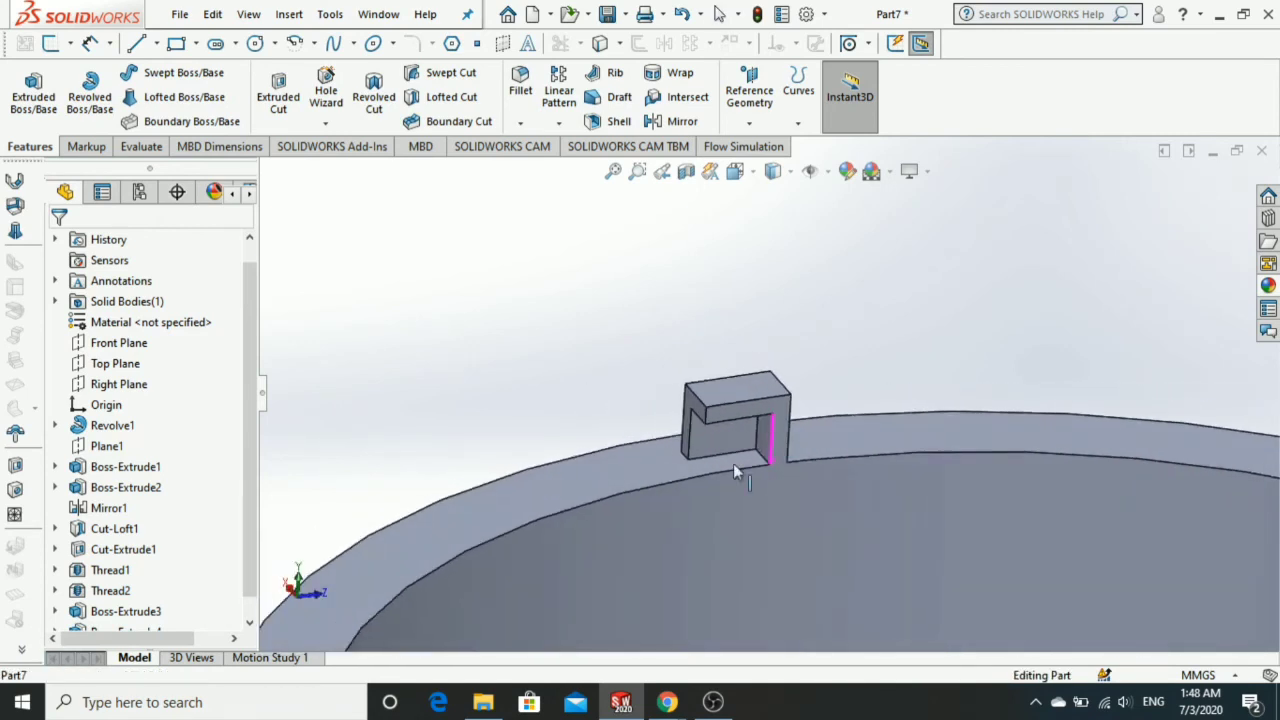
{"action": "mouse_move", "coordinate": [309, 514]}
{"action": "middle_mouse_down"}
{"action": "mouse_move", "coordinate": [794, 457]}
{"action": "mouse_move", "coordinate": [595, 462]}
{"action": "middle_mouse_up"}
{"action": "scroll", "coordinate": [712, 413], "scroll_direction": "up", "scroll_amount": 1}
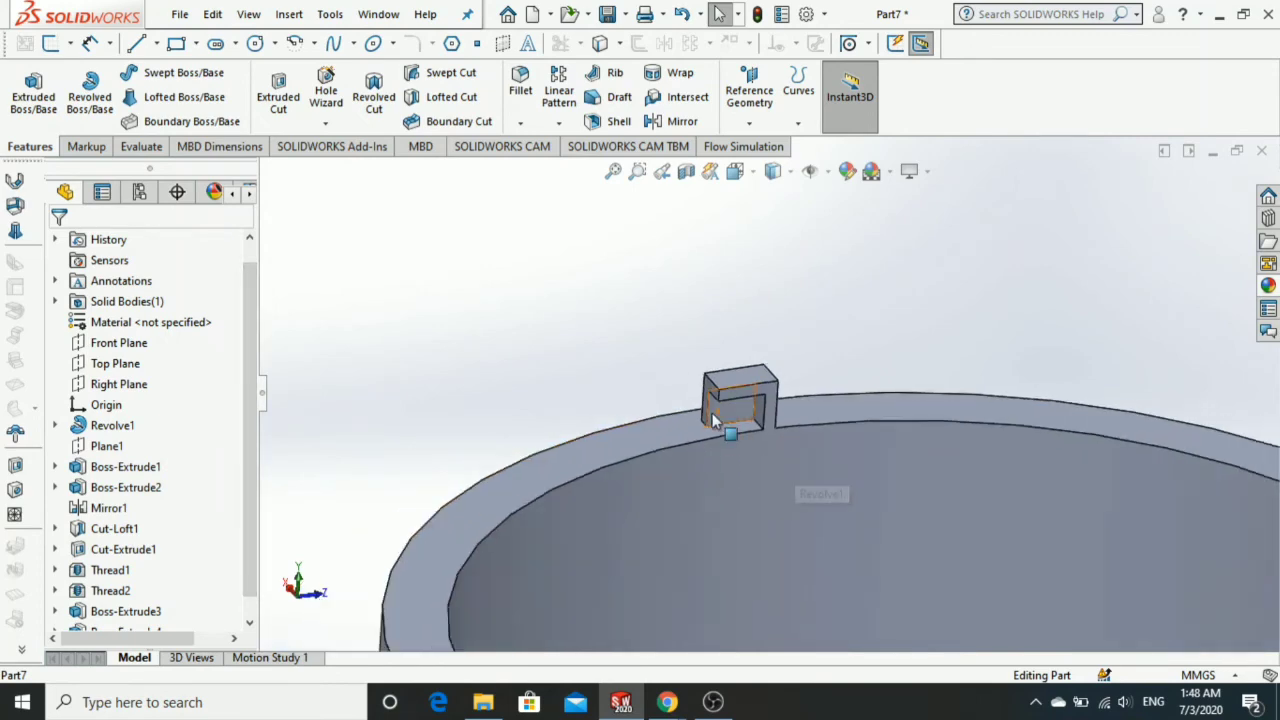
{"action": "scroll", "coordinate": [712, 413], "scroll_direction": "up", "scroll_amount": 2}
{"action": "scroll", "coordinate": [1009, 491], "scroll_direction": "up", "scroll_amount": 2}
{"action": "scroll", "coordinate": [1005, 488], "scroll_direction": "up", "scroll_amount": 2}
{"action": "mouse_move", "coordinate": [1003, 487]}
{"action": "middle_mouse_down"}
{"action": "mouse_move", "coordinate": [971, 523]}
{"action": "mouse_move", "coordinate": [1063, 429]}
{"action": "mouse_move", "coordinate": [885, 305]}
{"action": "middle_mouse_up"}
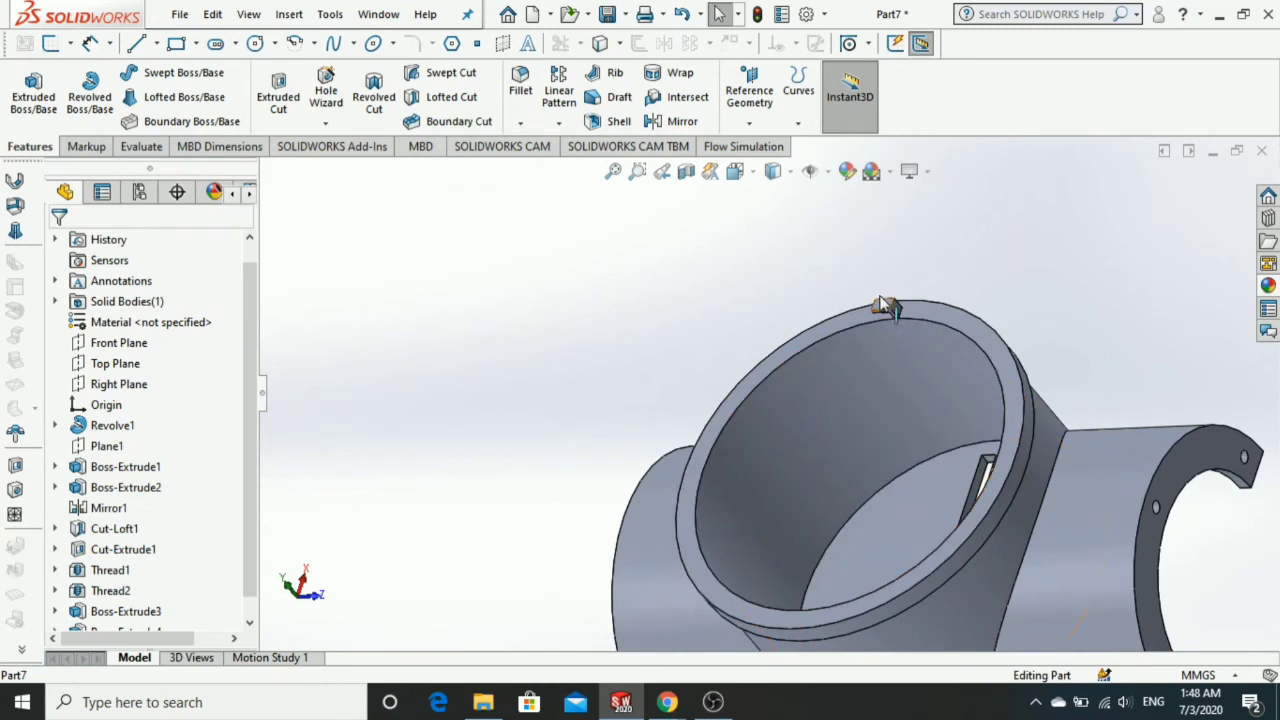
{"action": "left_click", "coordinate": [559, 124]}
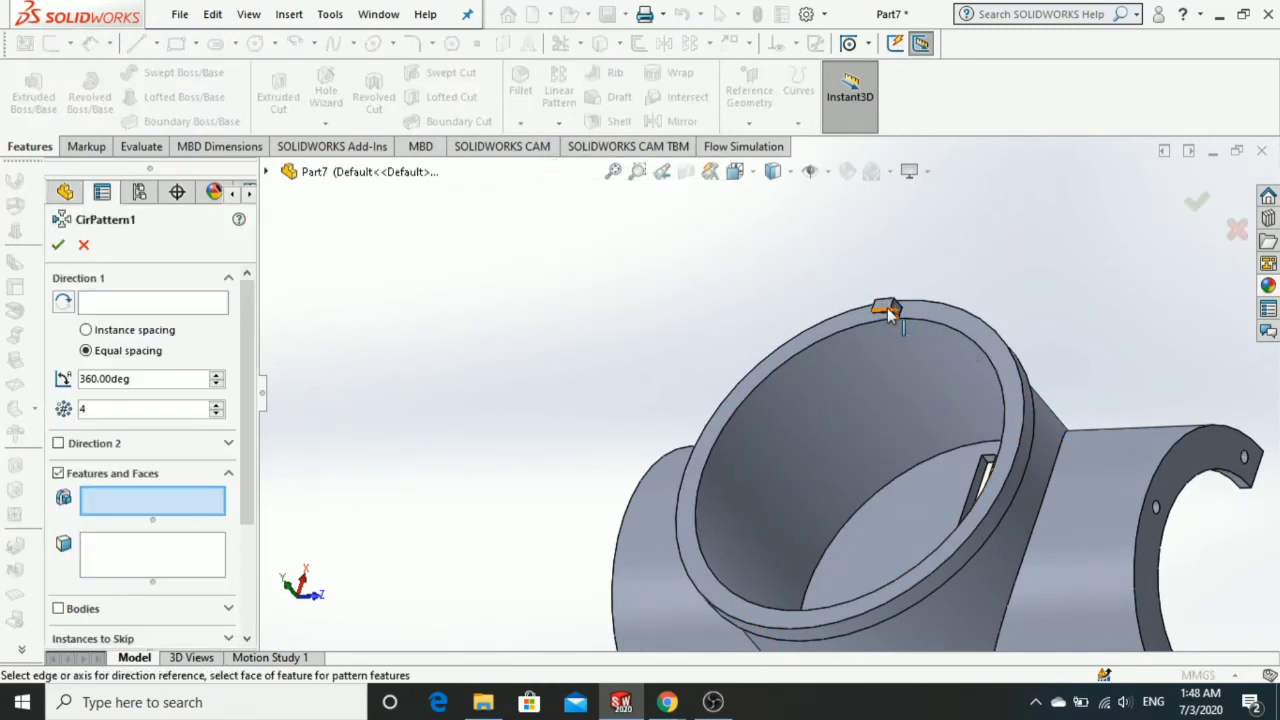
Pattern Boss-Extrude3 four times with equal 360° spacing about the ring's circular edge.
{"action": "scroll", "coordinate": [890, 312], "scroll_direction": "down", "scroll_amount": 5}
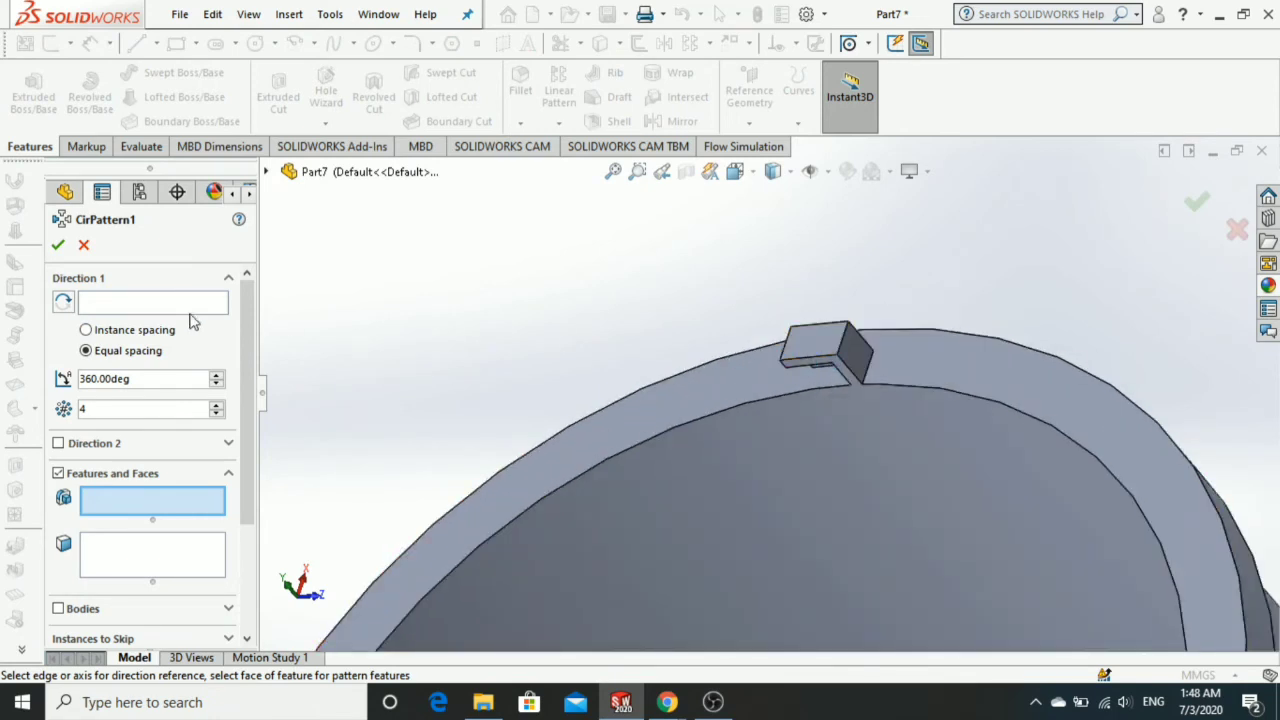
{"action": "left_click", "coordinate": [160, 312]}
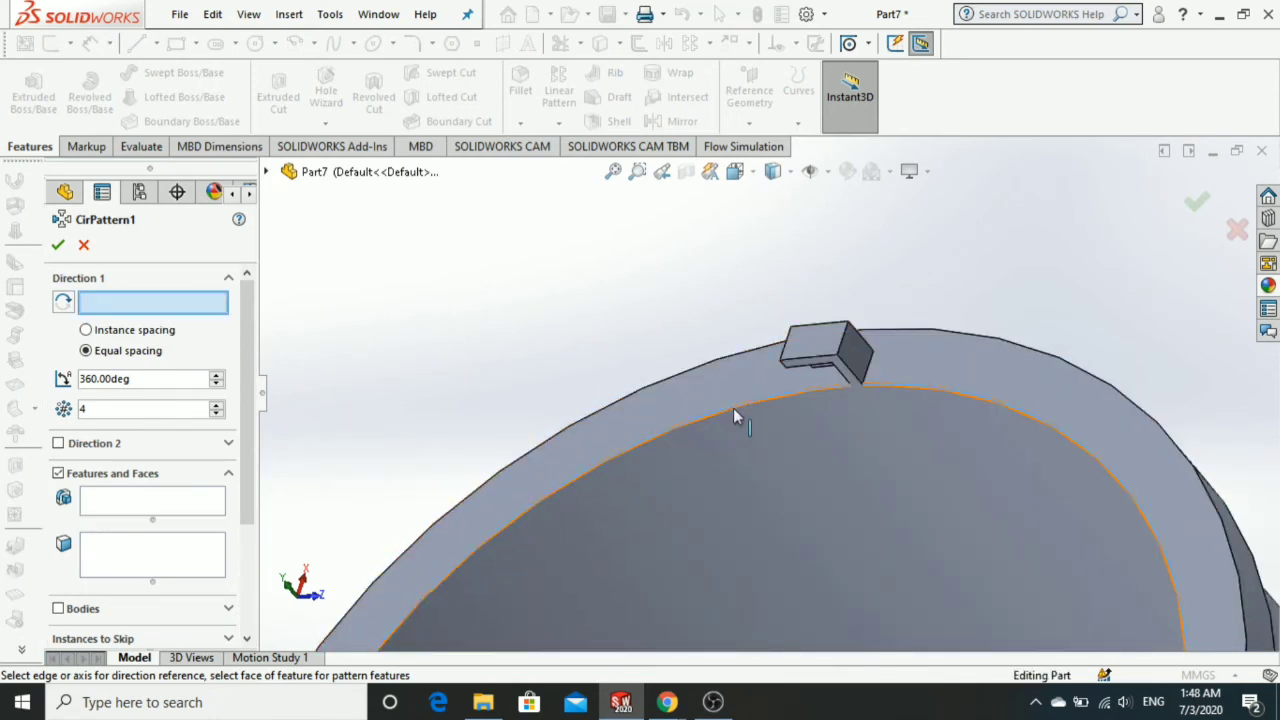
{"action": "left_click", "coordinate": [734, 407]}
{"action": "left_click", "coordinate": [188, 495]}
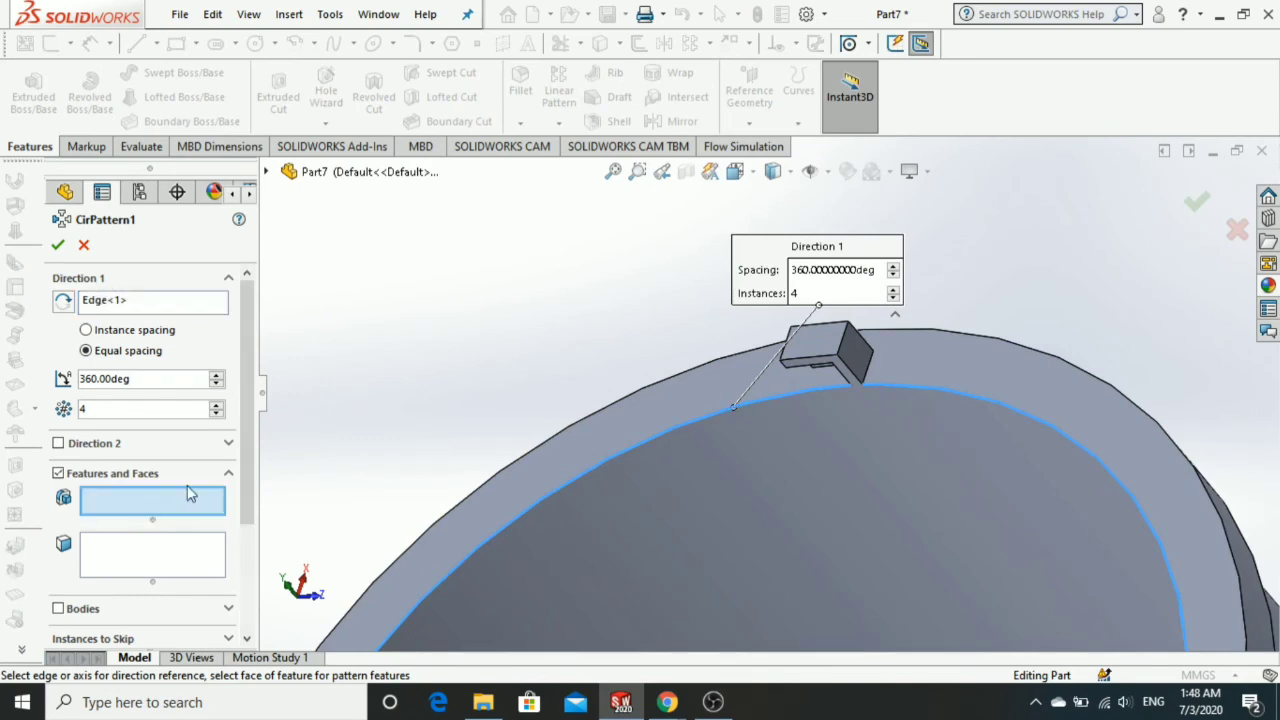
{"action": "left_click", "coordinate": [852, 355]}
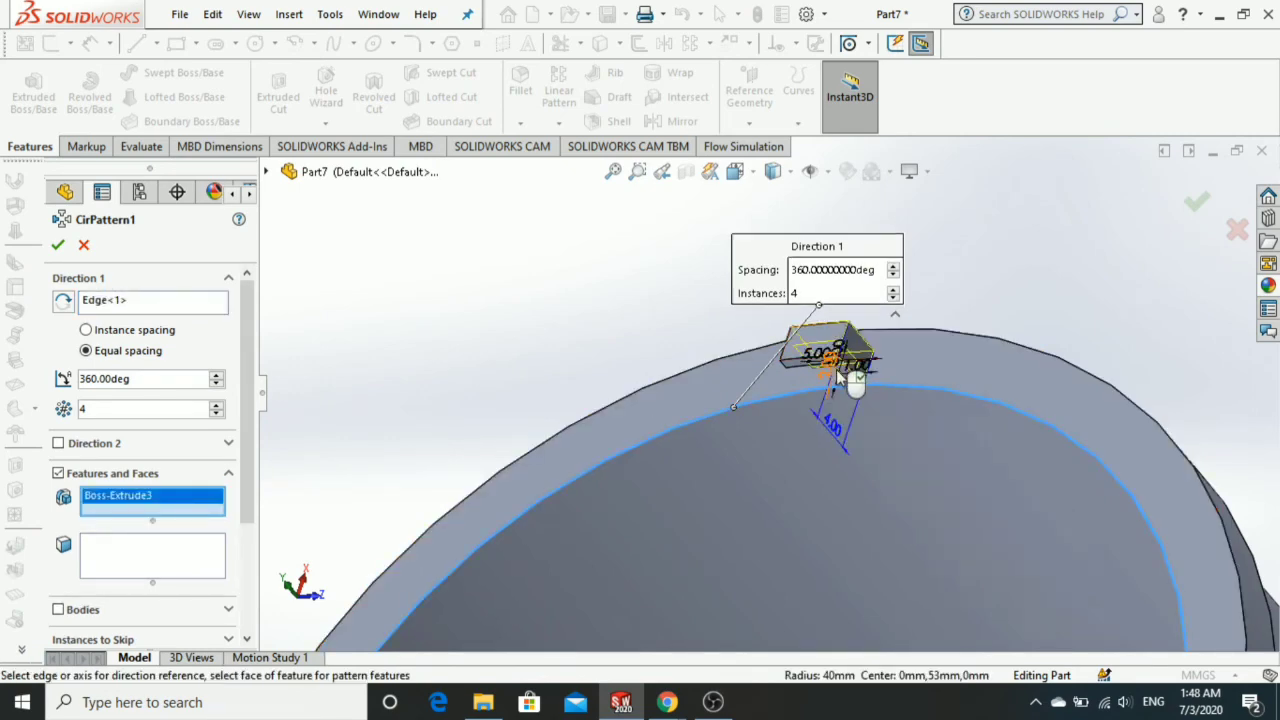
{"action": "mouse_move", "coordinate": [852, 360]}
{"action": "middle_mouse_down"}
{"action": "mouse_move", "coordinate": [843, 509]}
{"action": "mouse_move", "coordinate": [814, 537]}
{"action": "mouse_move", "coordinate": [873, 541]}
{"action": "mouse_move", "coordinate": [857, 534]}
{"action": "middle_mouse_up"}
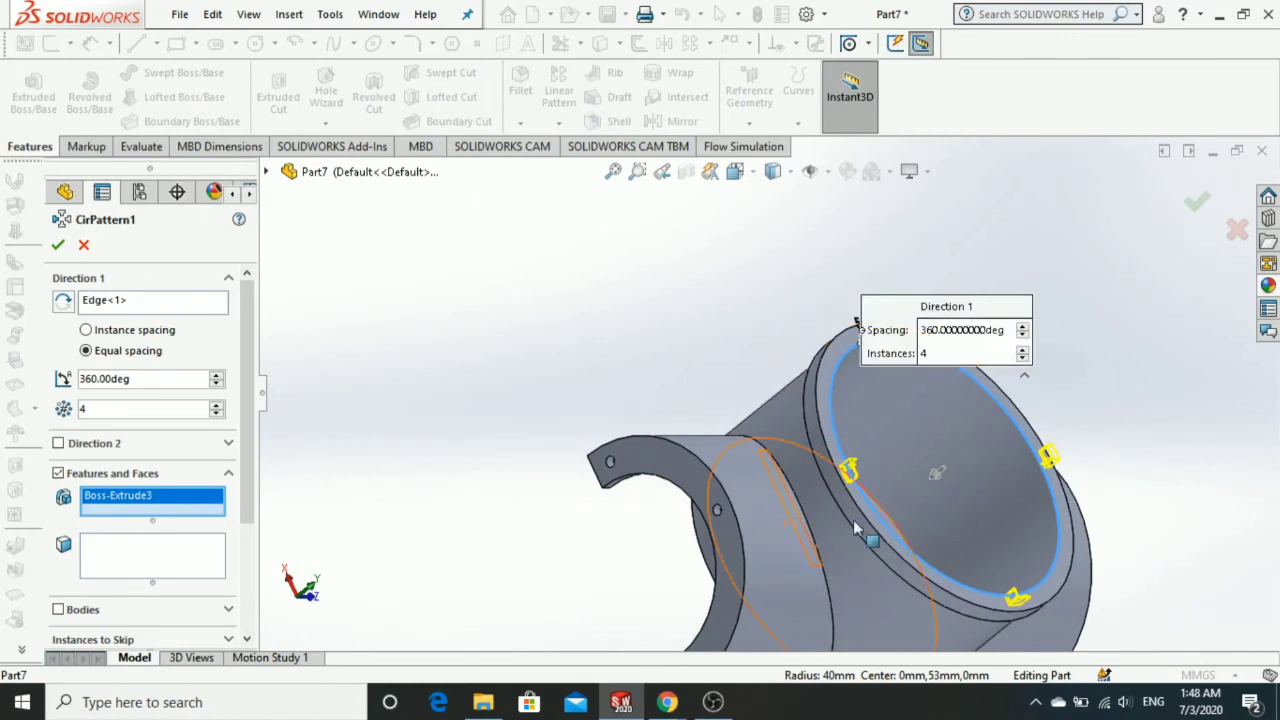
{"action": "left_click", "coordinate": [61, 246]}
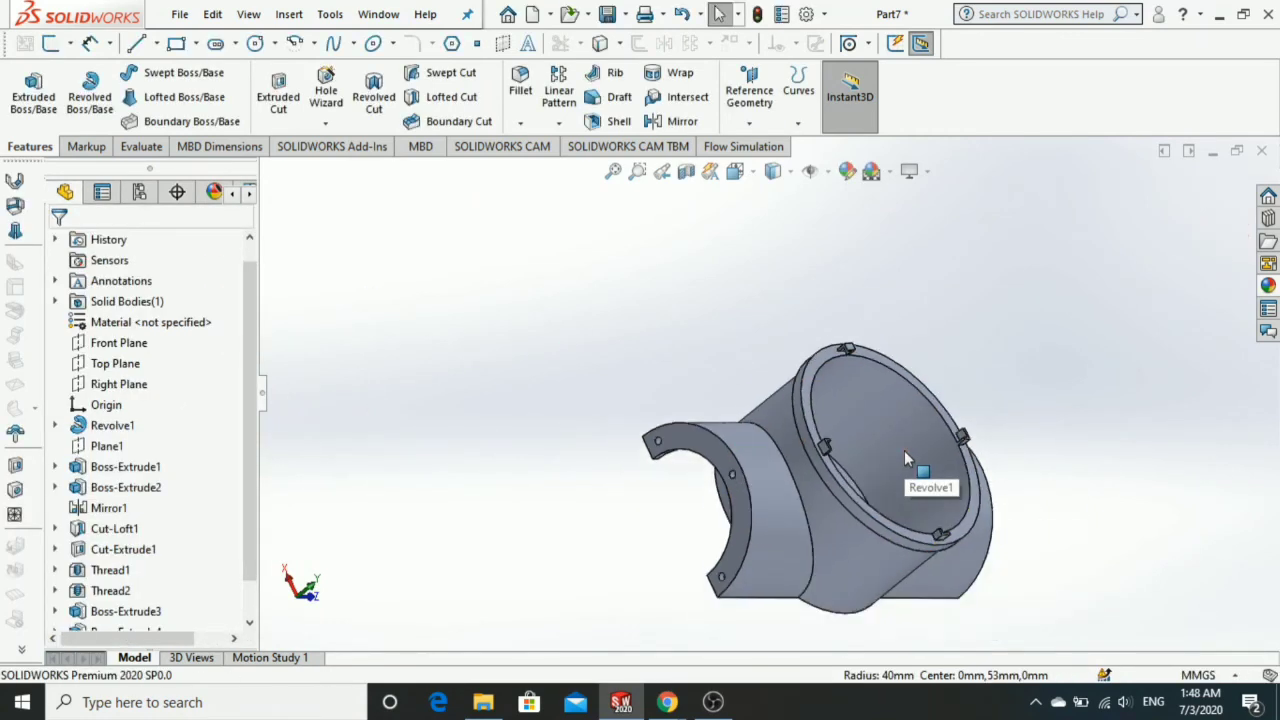
{"action": "scroll", "coordinate": [879, 443], "scroll_direction": "down", "scroll_amount": 3}
{"action": "middle_click_drag", "start_coordinate": [760, 405], "coordinate": [558, 322]}
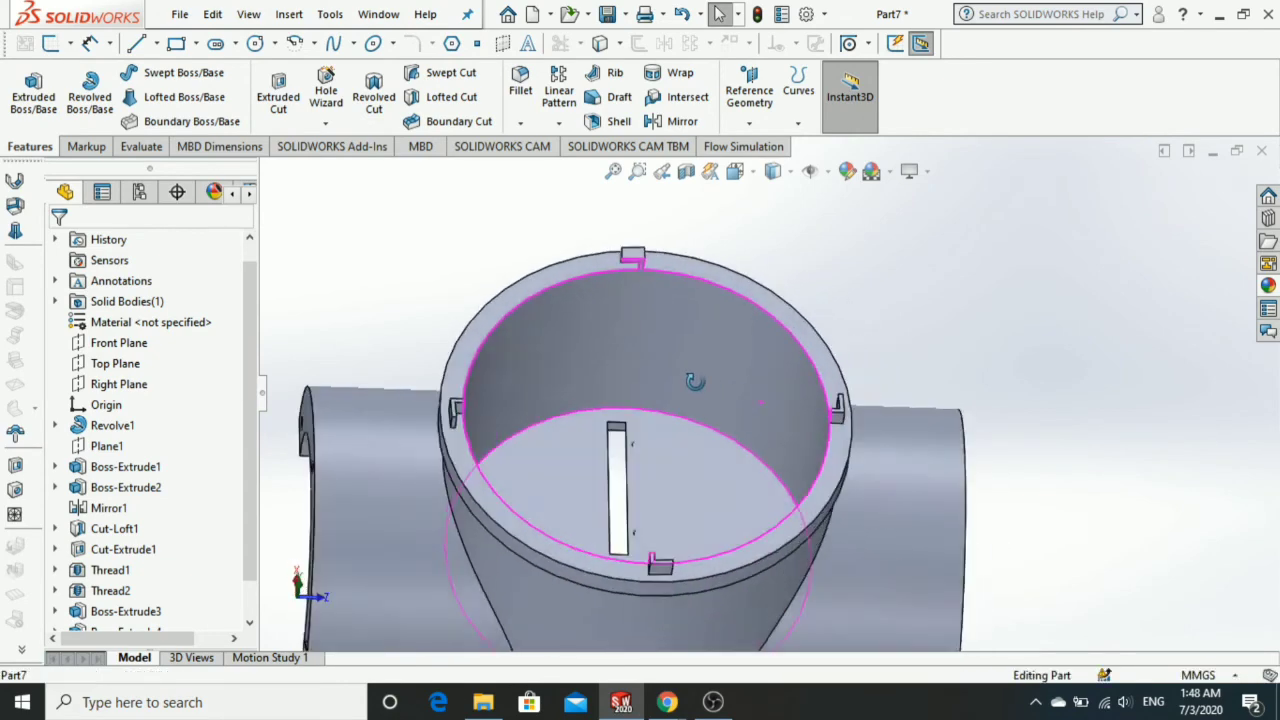
{"action": "scroll", "coordinate": [558, 328], "scroll_direction": "up", "scroll_amount": 1}
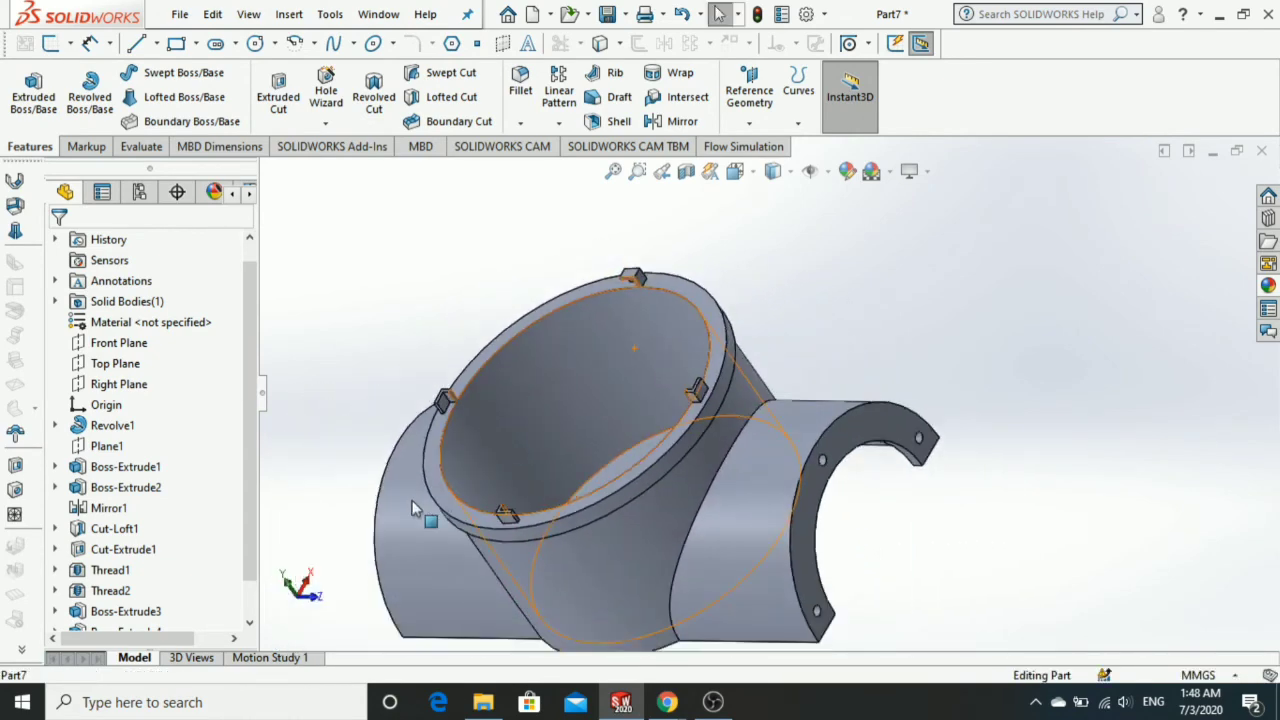
{"action": "left_click_drag", "start_coordinate": [253, 486], "coordinate": [230, 600]}
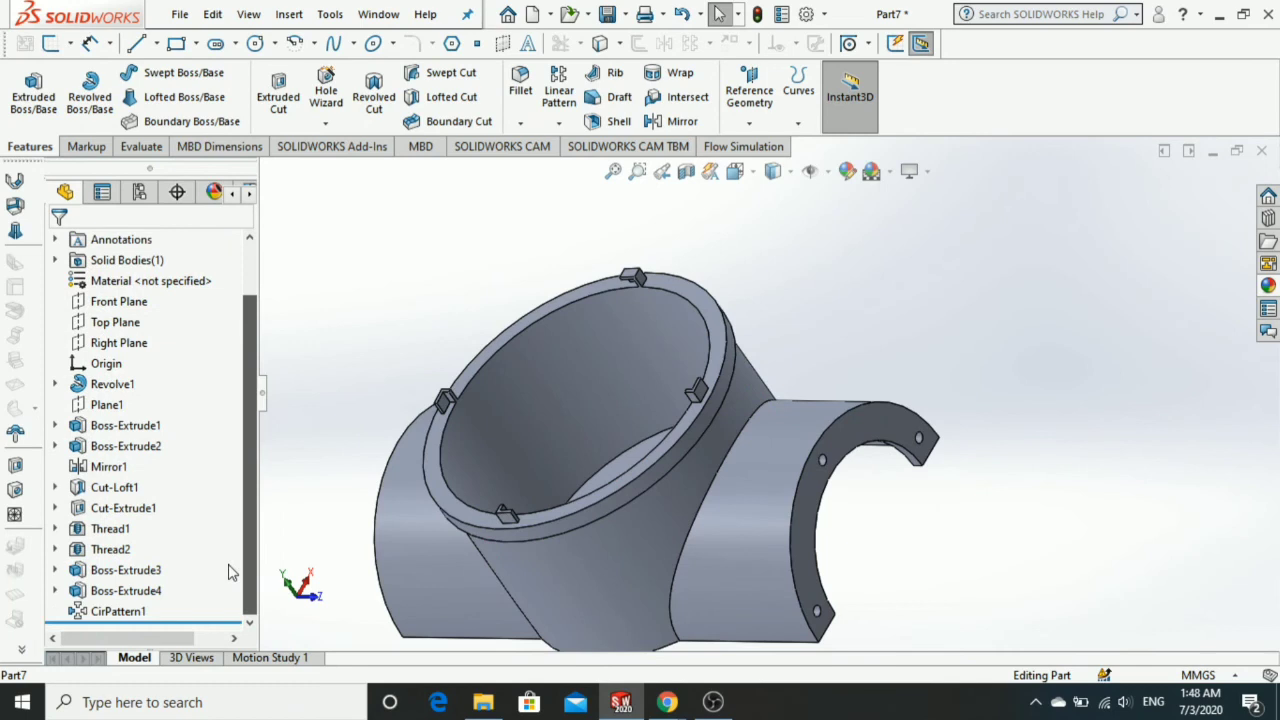
Edit CirPattern1 to add Revolve1 alongside Boss-Extrude3 in Features and Faces.
{"action": "left_click", "coordinate": [118, 621]}
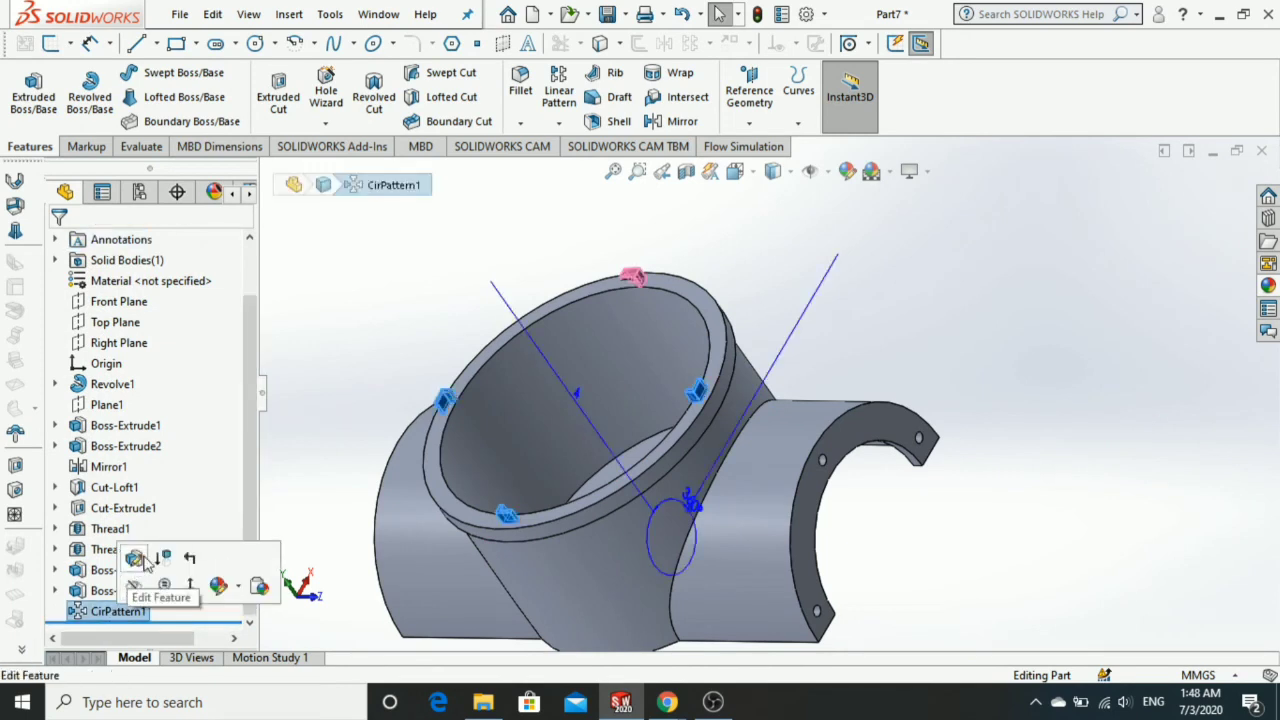
{"action": "left_click", "coordinate": [144, 560]}
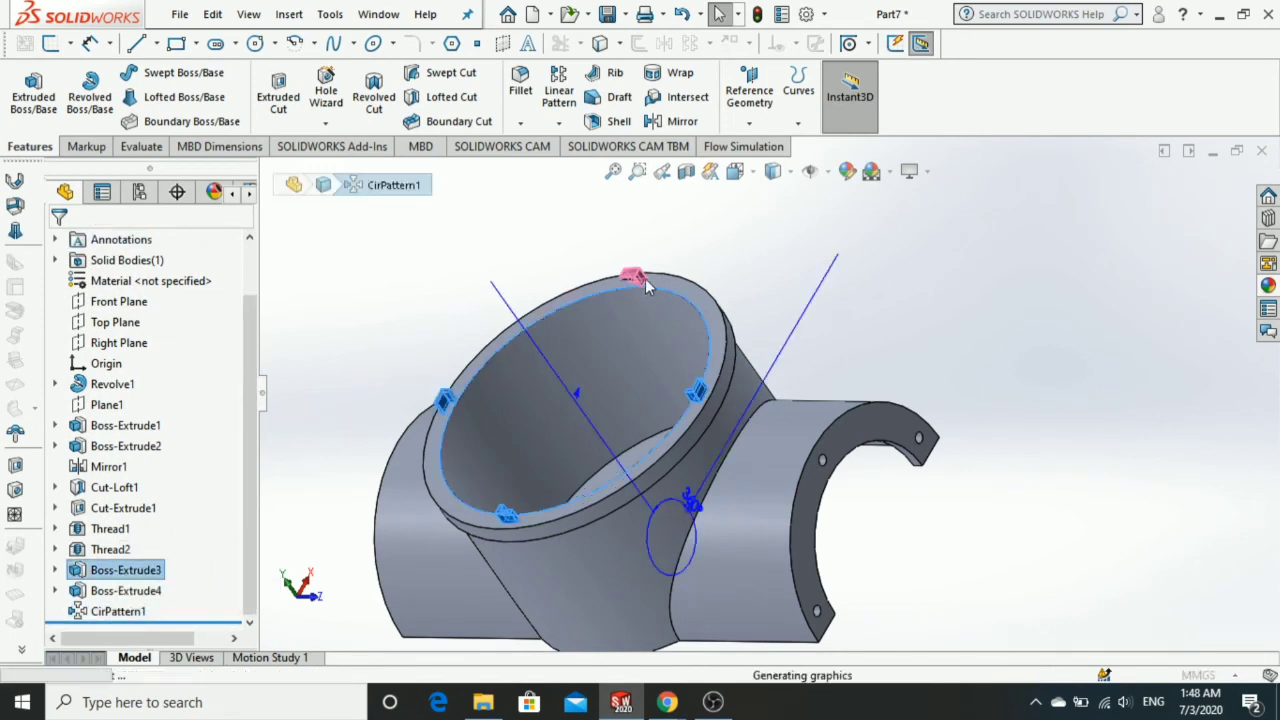
{"action": "scroll", "coordinate": [636, 288], "scroll_direction": "down", "scroll_amount": 2}
{"action": "scroll", "coordinate": [666, 300], "scroll_direction": "down", "scroll_amount": 2}
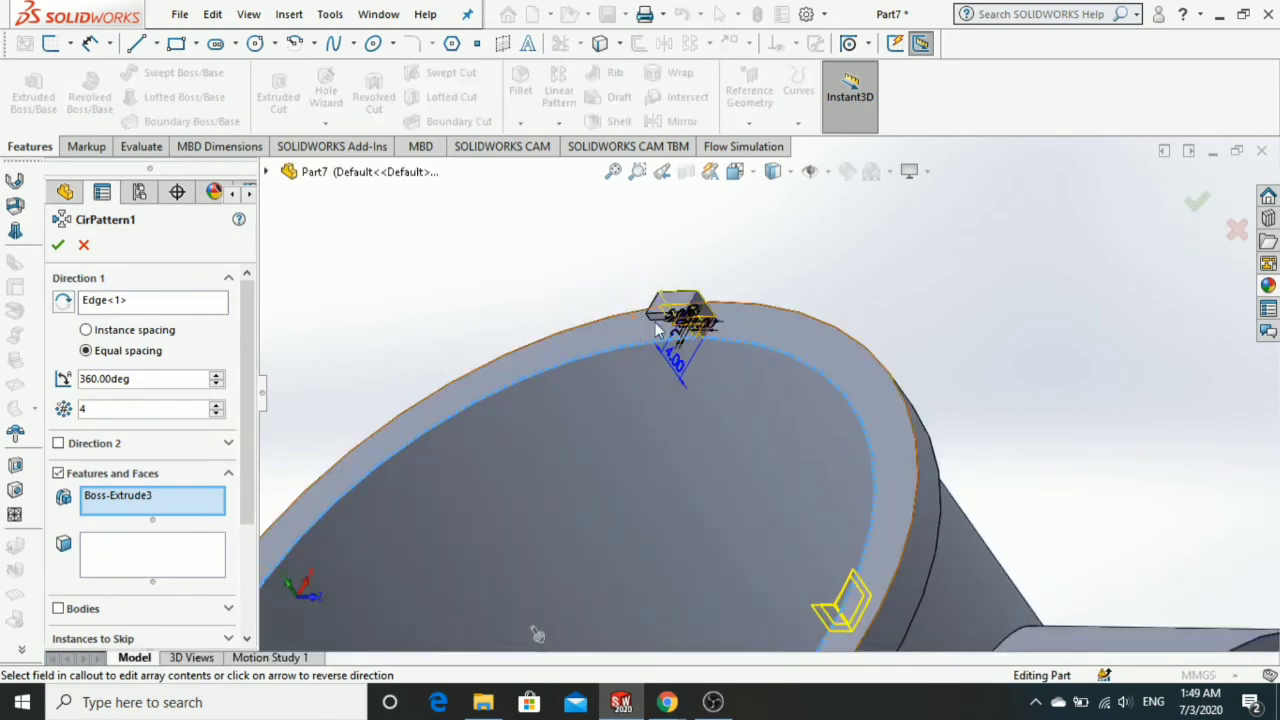
{"action": "scroll", "coordinate": [666, 310], "scroll_direction": "down", "scroll_amount": 2}
{"action": "scroll", "coordinate": [666, 324], "scroll_direction": "down", "scroll_amount": 1}
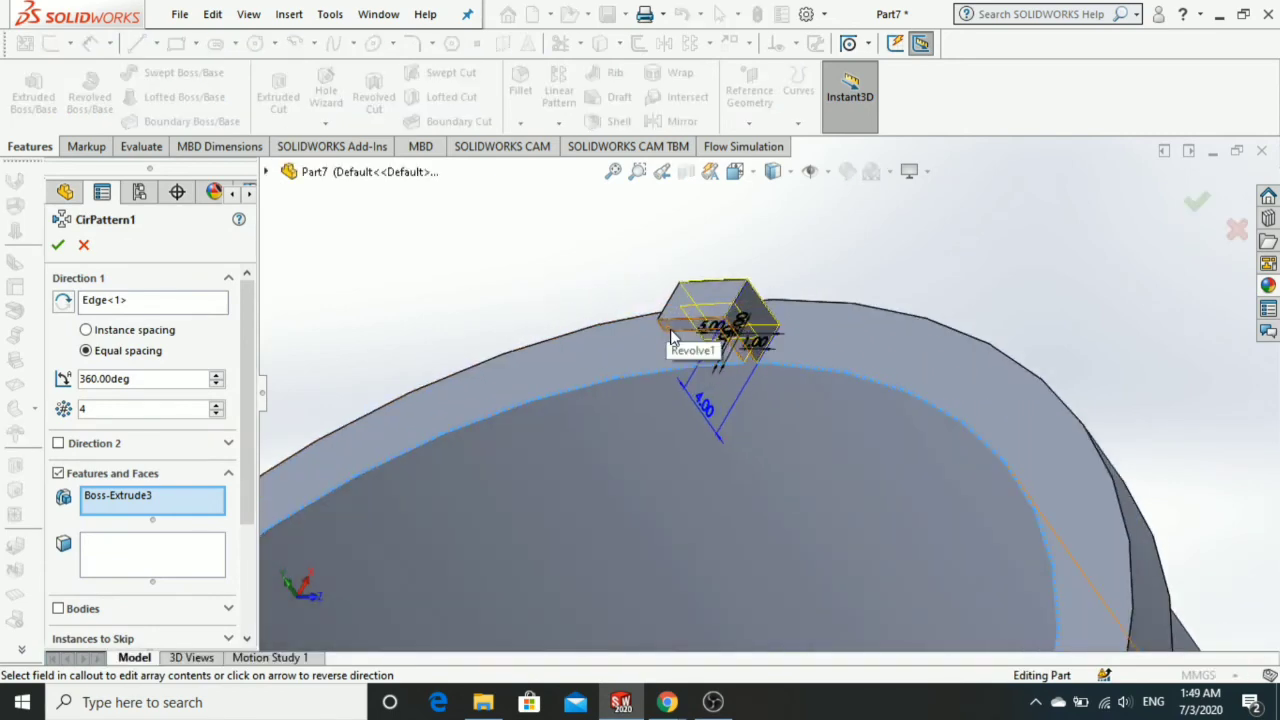
{"action": "left_click", "coordinate": [160, 498]}
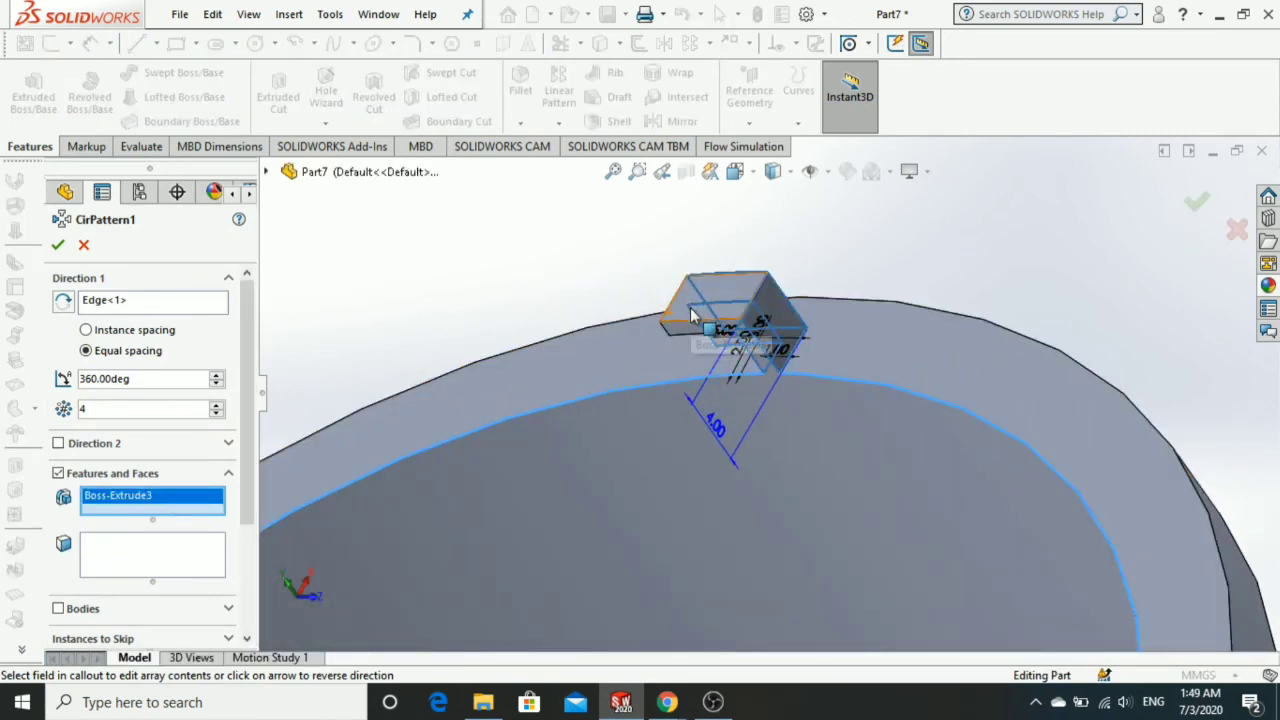
{"action": "left_click", "coordinate": [716, 345]}
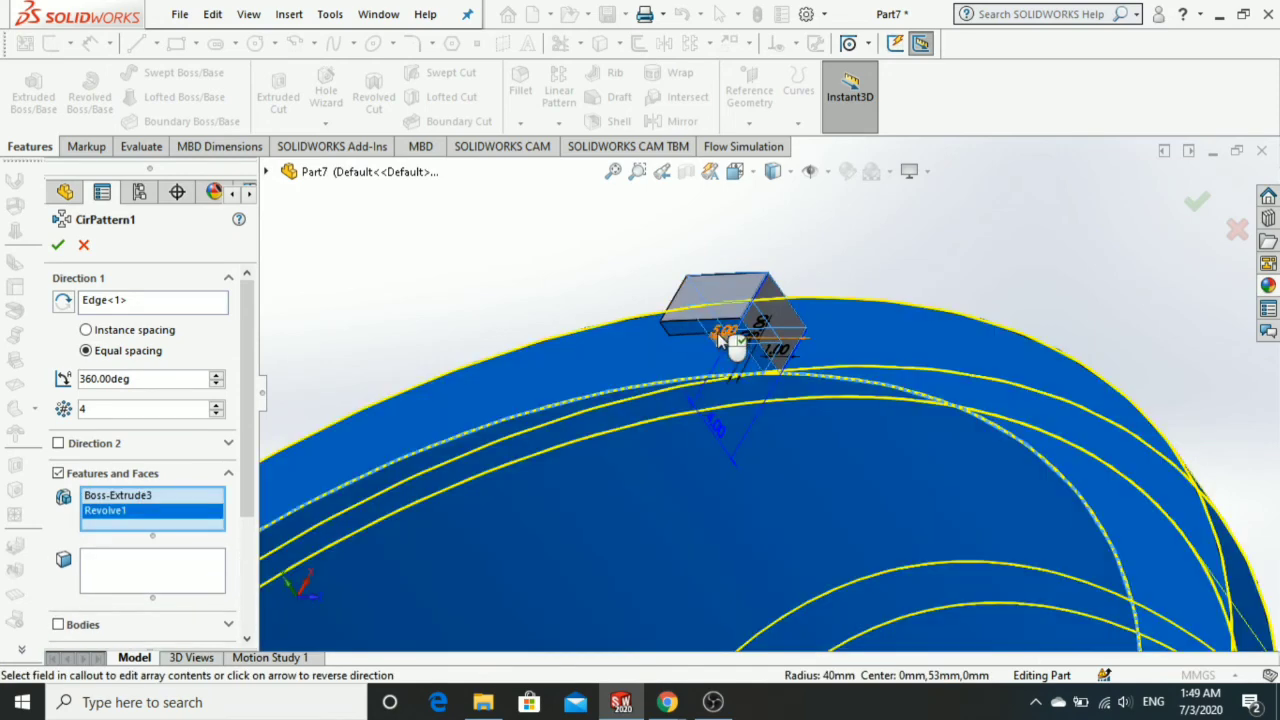
{"action": "scroll", "coordinate": [730, 345], "scroll_direction": "up", "scroll_amount": 3}
{"action": "scroll", "coordinate": [748, 357], "scroll_direction": "up", "scroll_amount": 3}
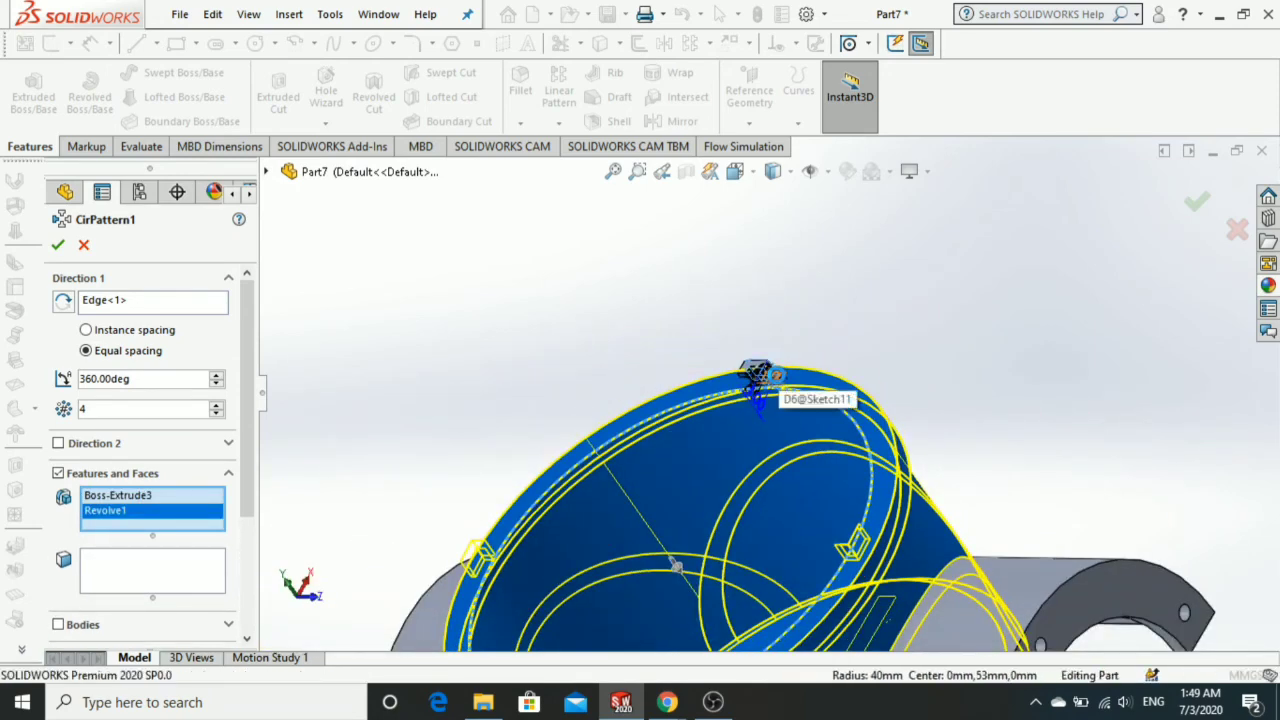
{"action": "key", "text": "Return"}
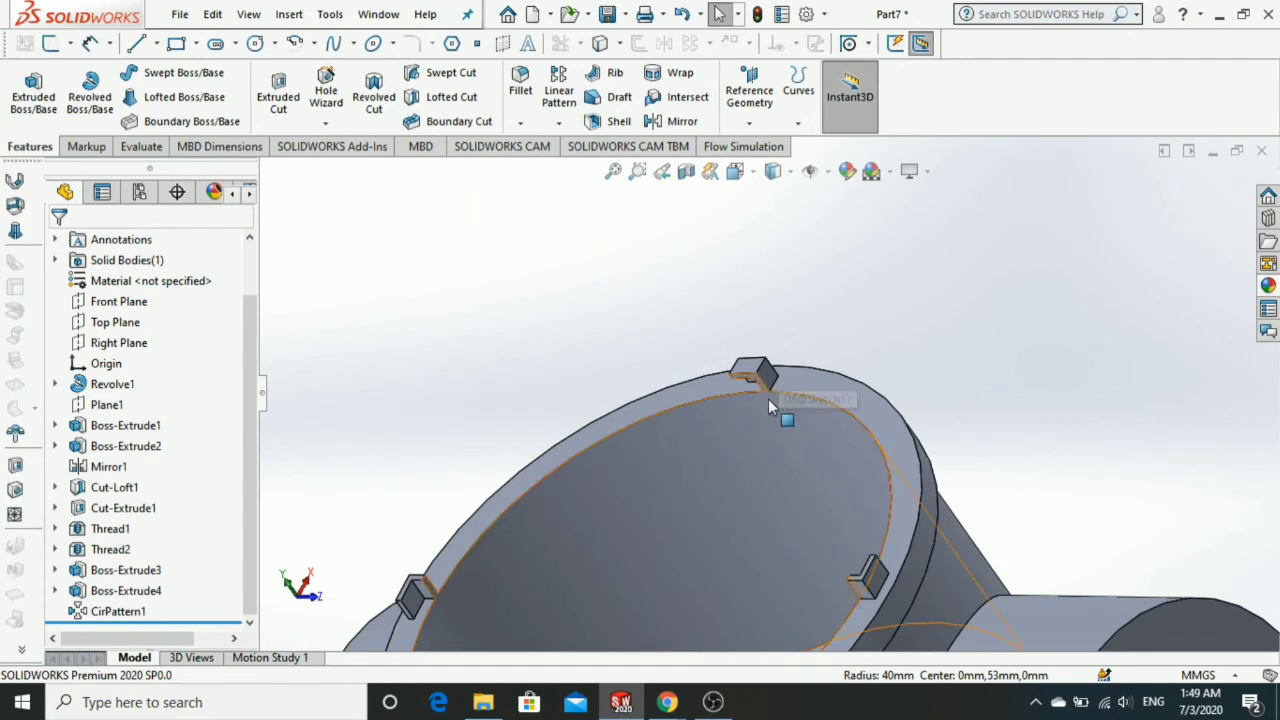
{"action": "scroll", "coordinate": [764, 406], "scroll_direction": "down", "scroll_amount": 2}
{"action": "scroll", "coordinate": [742, 381], "scroll_direction": "down", "scroll_amount": 2}
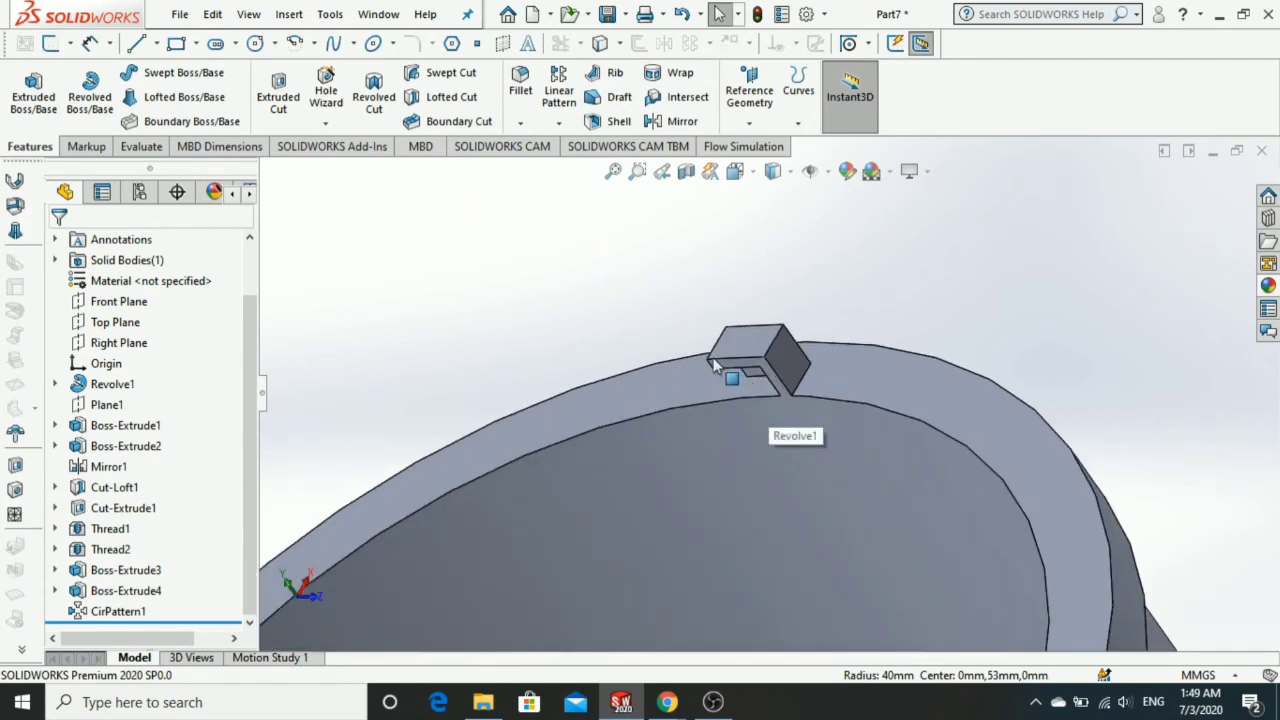
Edit CirPattern1 again so it patterns only Boss-Extrude3, four copies over 360°.
{"action": "left_click", "coordinate": [118, 614]}
{"action": "left_click", "coordinate": [134, 562]}
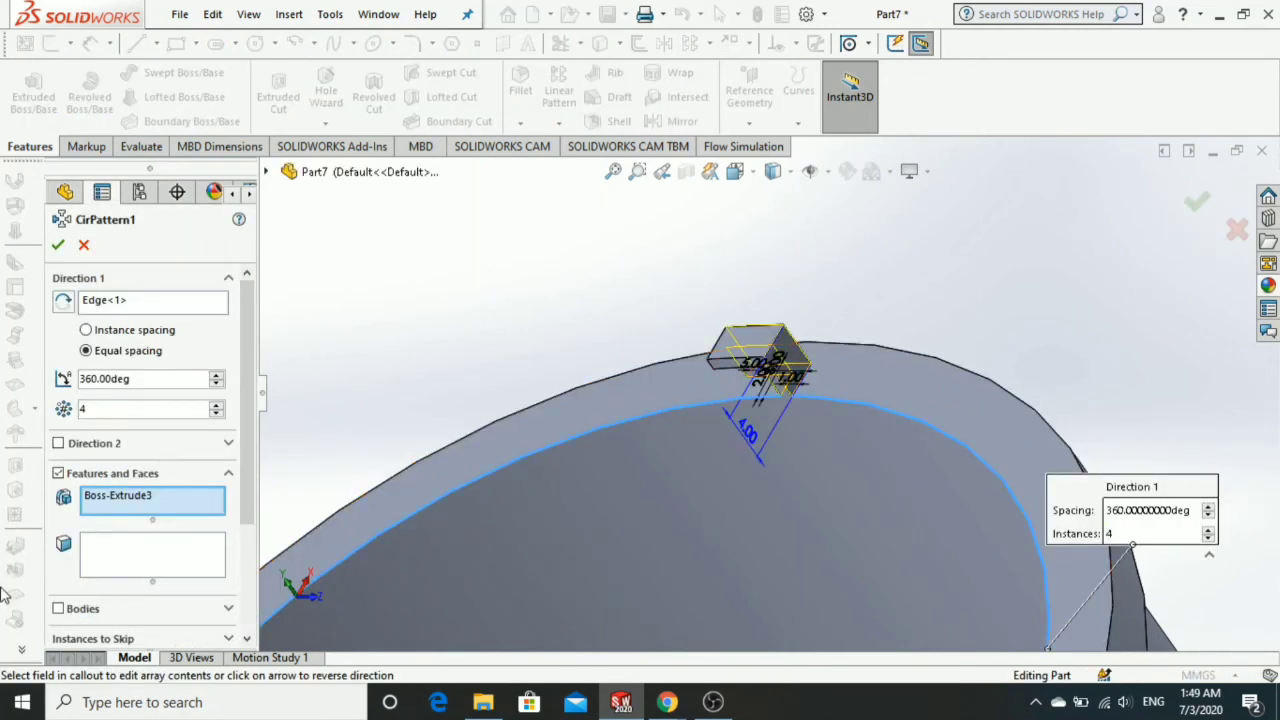
{"action": "left_click", "coordinate": [727, 357]}
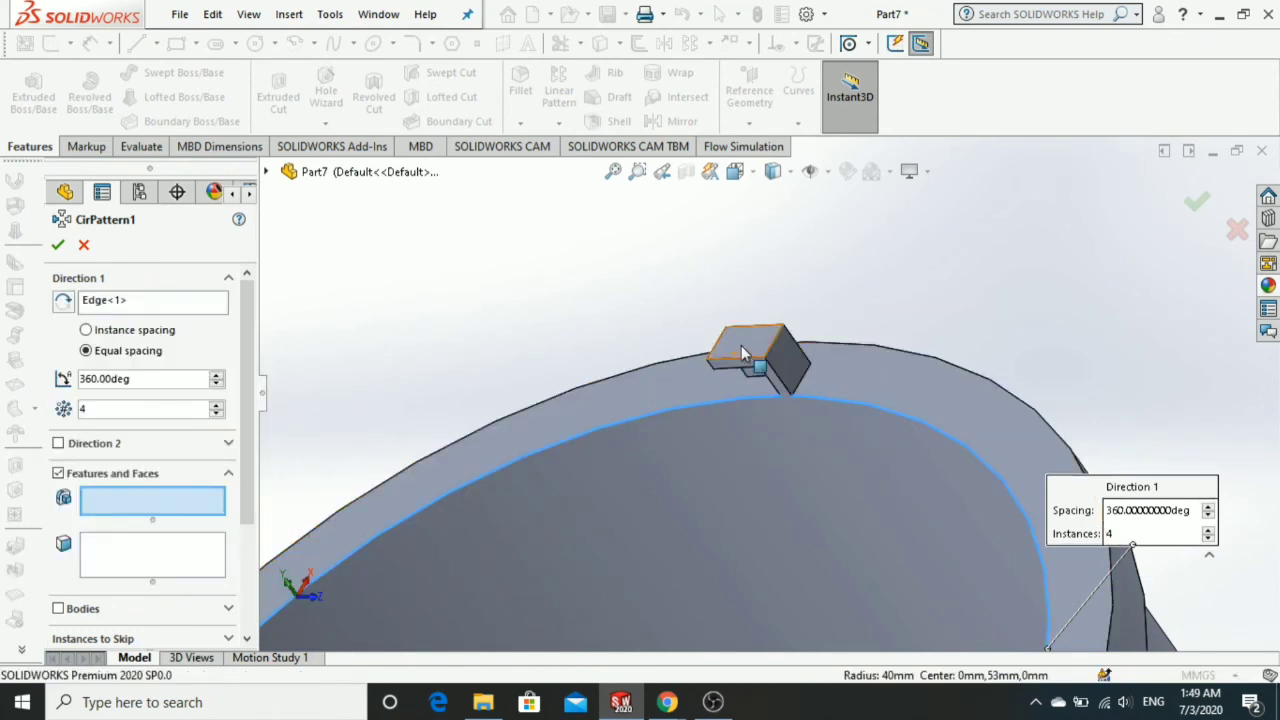
{"action": "left_click", "coordinate": [742, 353]}
{"action": "scroll", "coordinate": [775, 410], "scroll_direction": "up", "scroll_amount": 3}
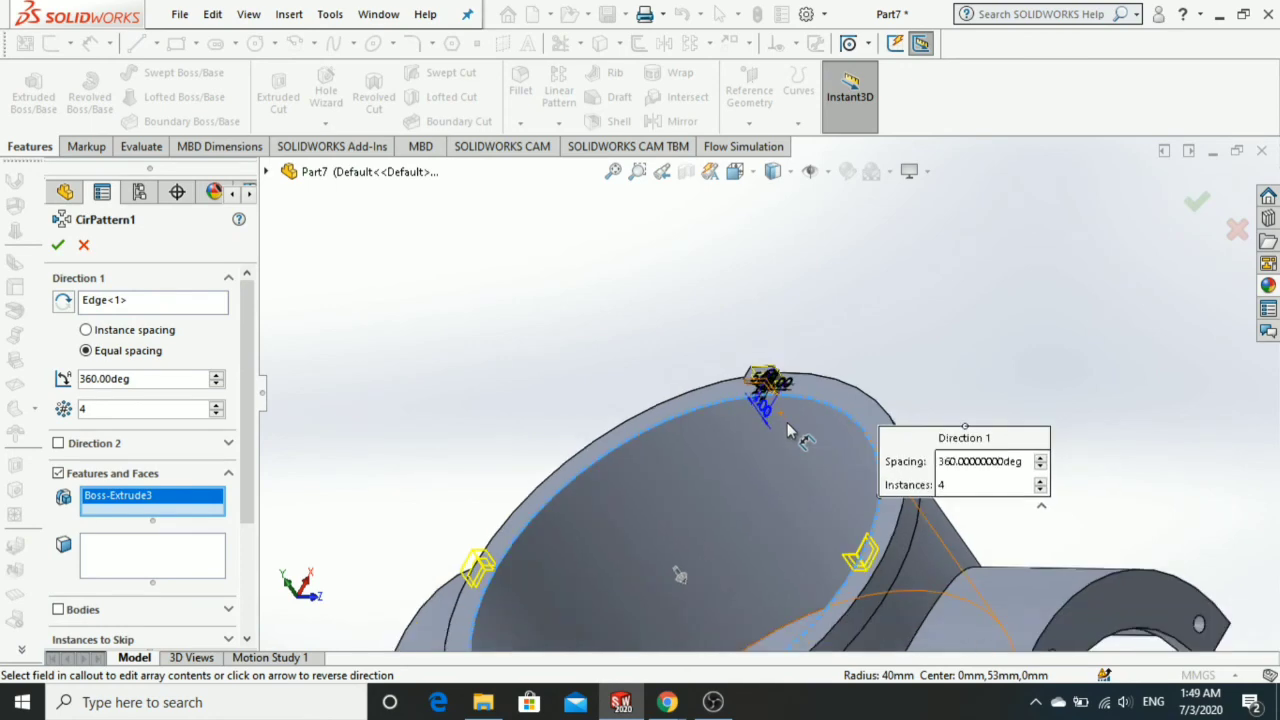
{"action": "scroll", "coordinate": [757, 405], "scroll_direction": "down", "scroll_amount": 1}
{"action": "scroll", "coordinate": [751, 386], "scroll_direction": "down", "scroll_amount": 1}
{"action": "scroll", "coordinate": [752, 370], "scroll_direction": "down", "scroll_amount": 1}
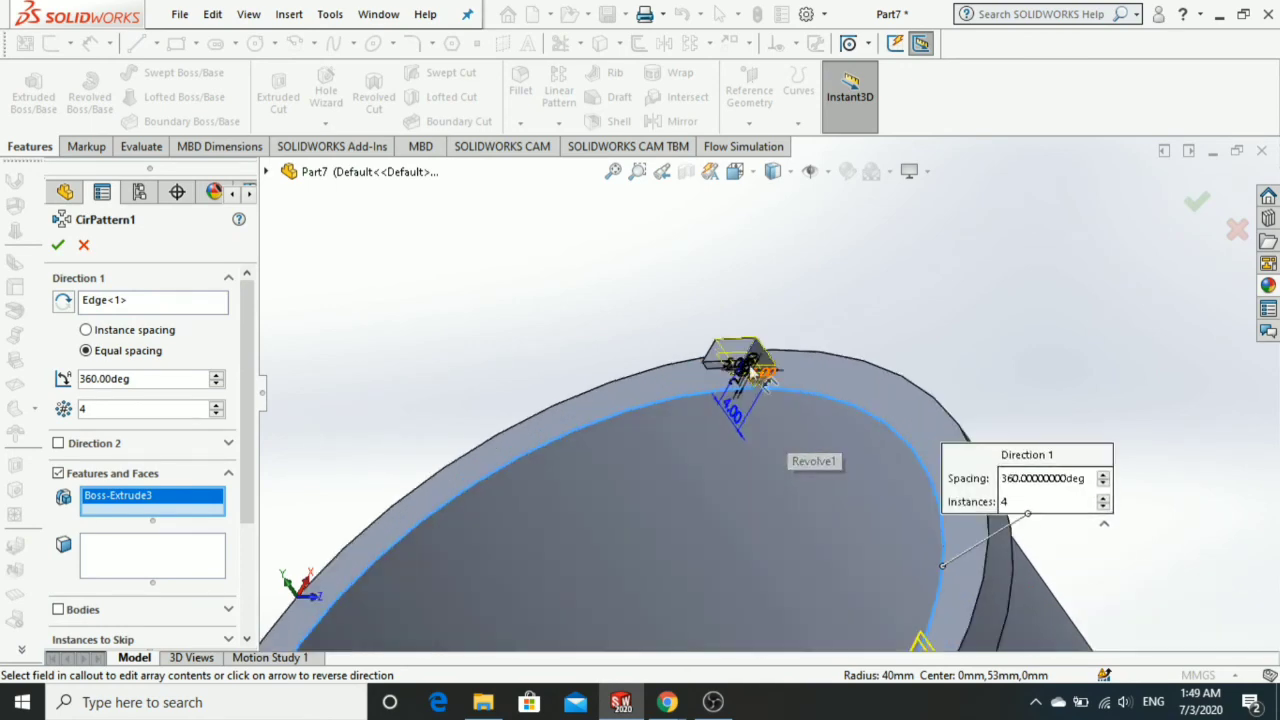
{"action": "scroll", "coordinate": [752, 370], "scroll_direction": "down", "scroll_amount": 2}
{"action": "scroll", "coordinate": [752, 370], "scroll_direction": "down", "scroll_amount": 2}
{"action": "scroll", "coordinate": [755, 375], "scroll_direction": "down", "scroll_amount": 1}
{"action": "mouse_move", "coordinate": [760, 380]}
{"action": "middle_mouse_down"}
{"action": "mouse_move", "coordinate": [871, 349]}
{"action": "mouse_move", "coordinate": [846, 277]}
{"action": "mouse_move", "coordinate": [866, 297]}
{"action": "mouse_move", "coordinate": [727, 505]}
{"action": "mouse_move", "coordinate": [726, 449]}
{"action": "mouse_move", "coordinate": [693, 460]}
{"action": "mouse_move", "coordinate": [725, 430]}
{"action": "middle_mouse_up"}
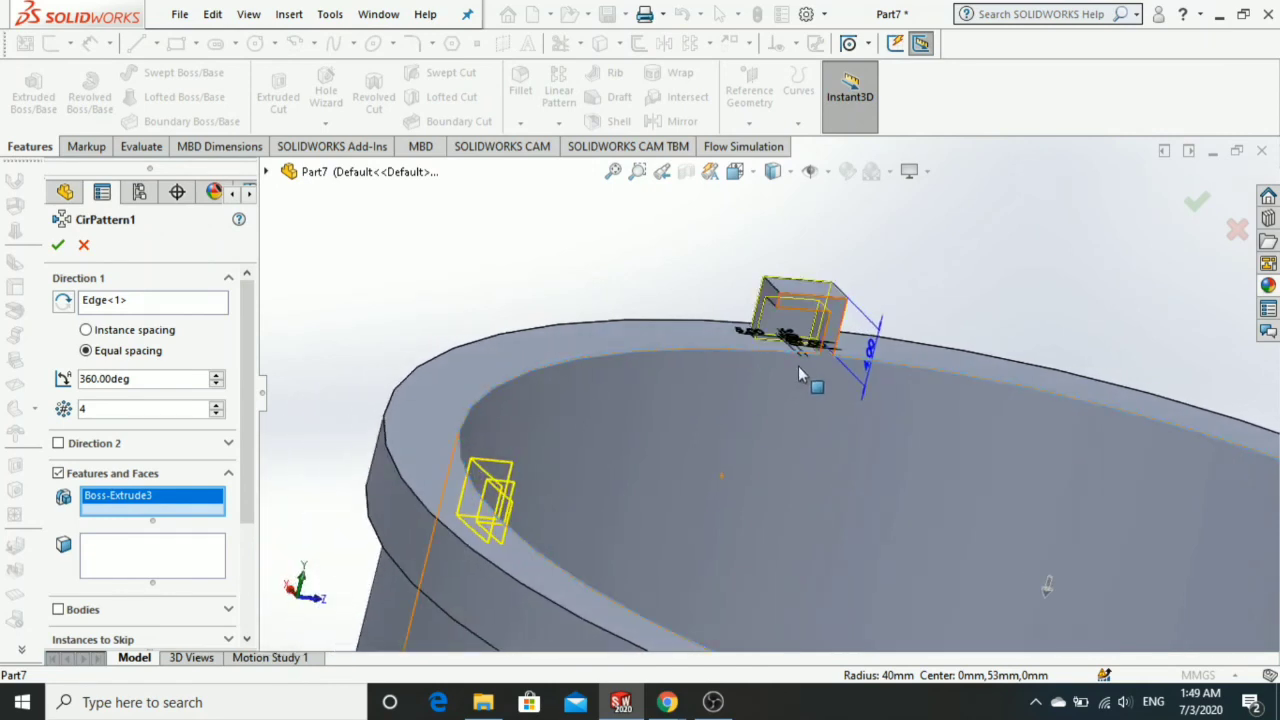
{"action": "key", "text": "Return"}
{"action": "scroll", "coordinate": [798, 366], "scroll_direction": "up", "scroll_amount": 2}
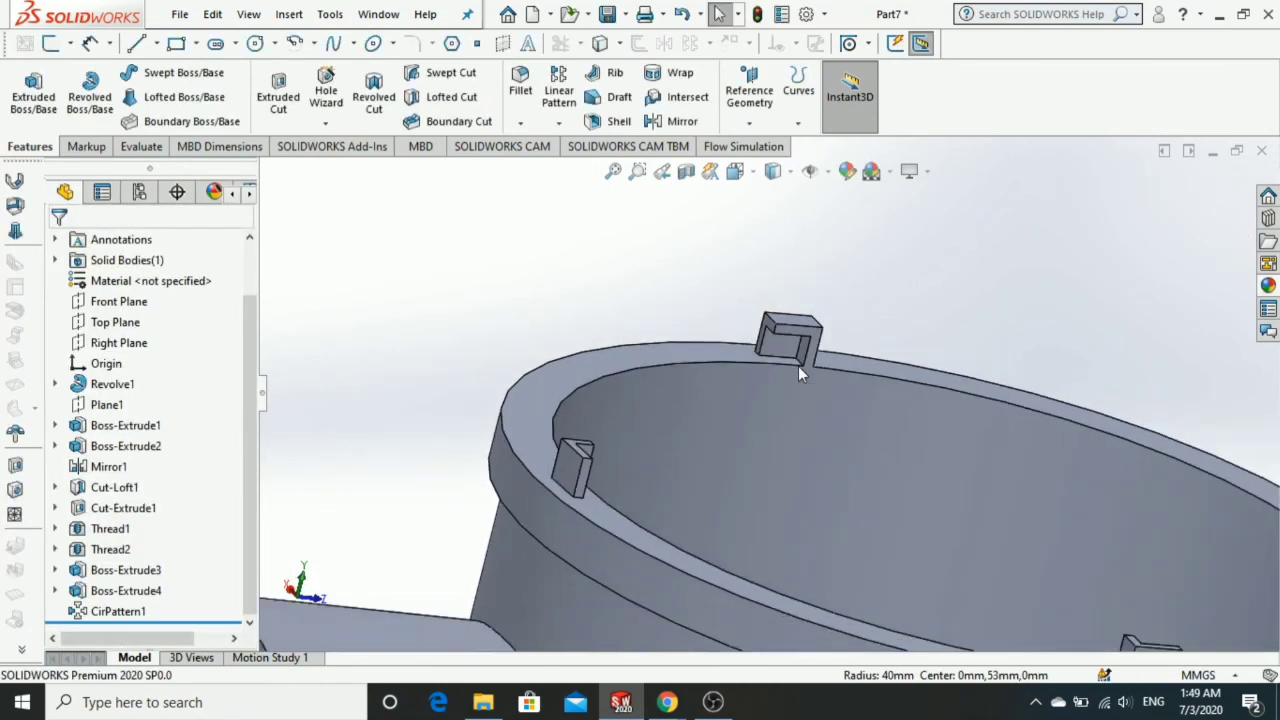
{"action": "scroll", "coordinate": [798, 366], "scroll_direction": "up", "scroll_amount": 2}
{"action": "scroll", "coordinate": [798, 370], "scroll_direction": "down", "scroll_amount": 2}
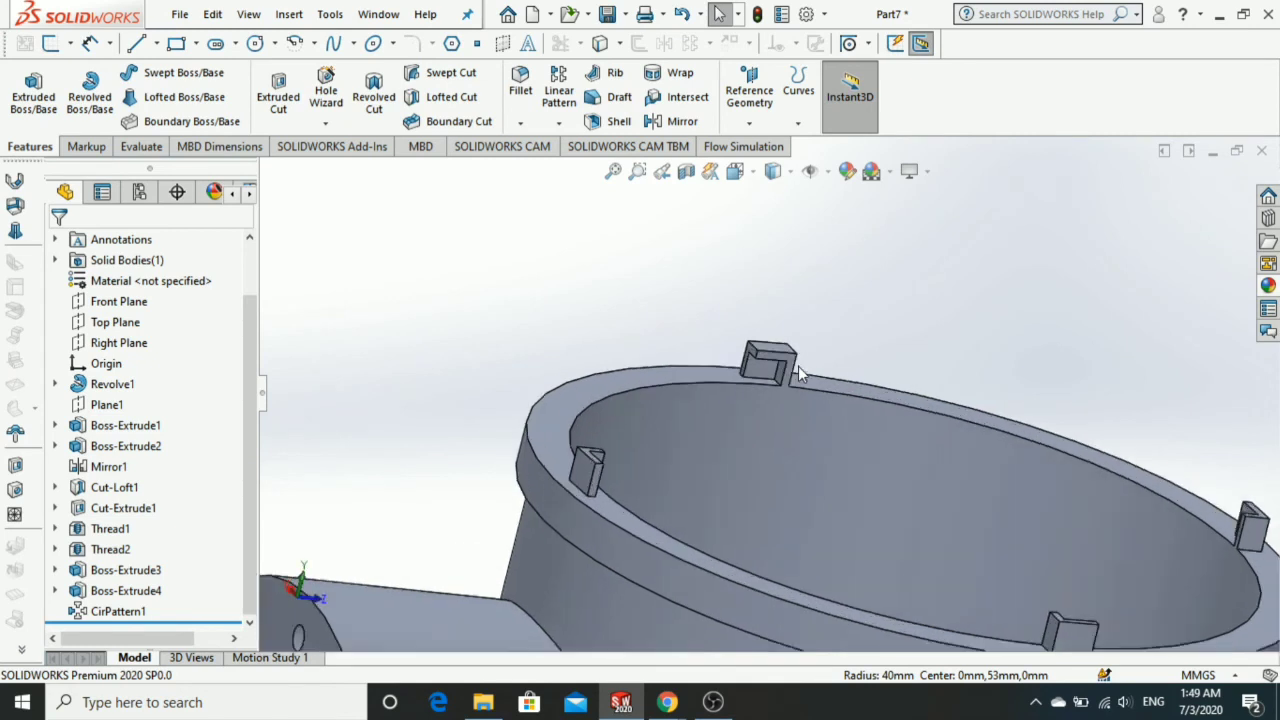
{"action": "scroll", "coordinate": [793, 370], "scroll_direction": "down", "scroll_amount": 1}
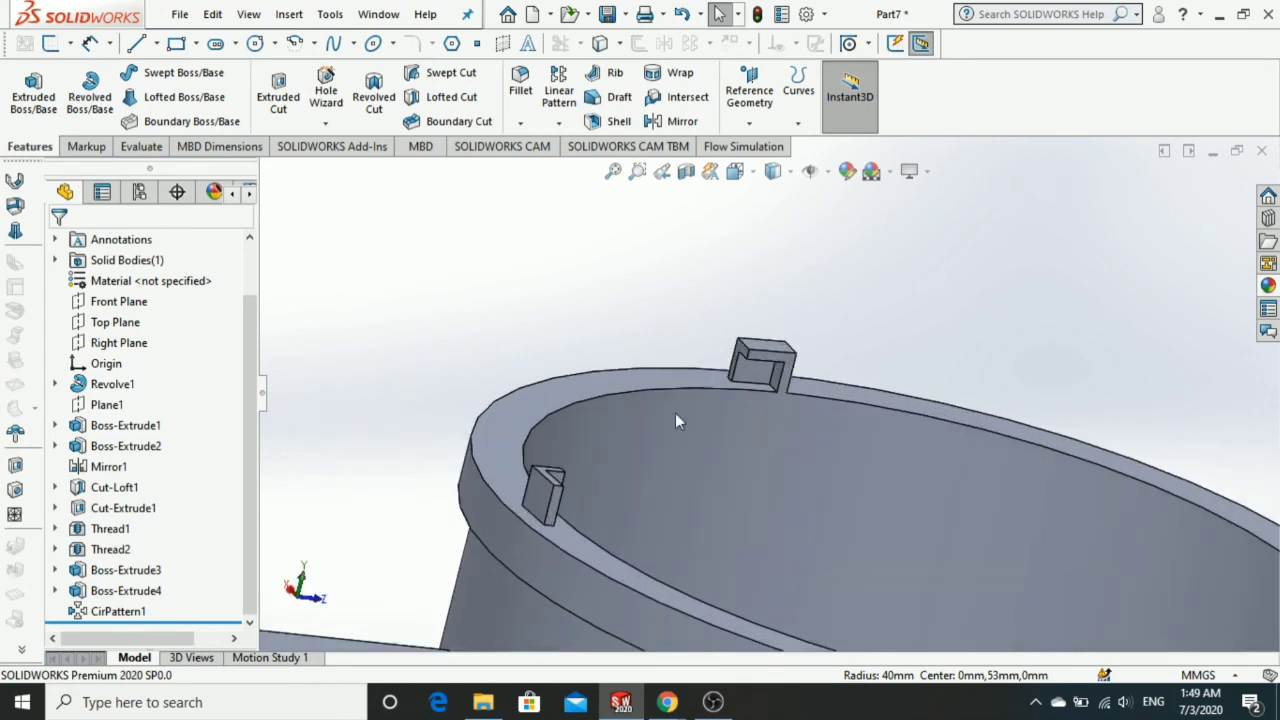
Delete the CirPattern1 circular pattern.
{"action": "left_click", "coordinate": [128, 610]}
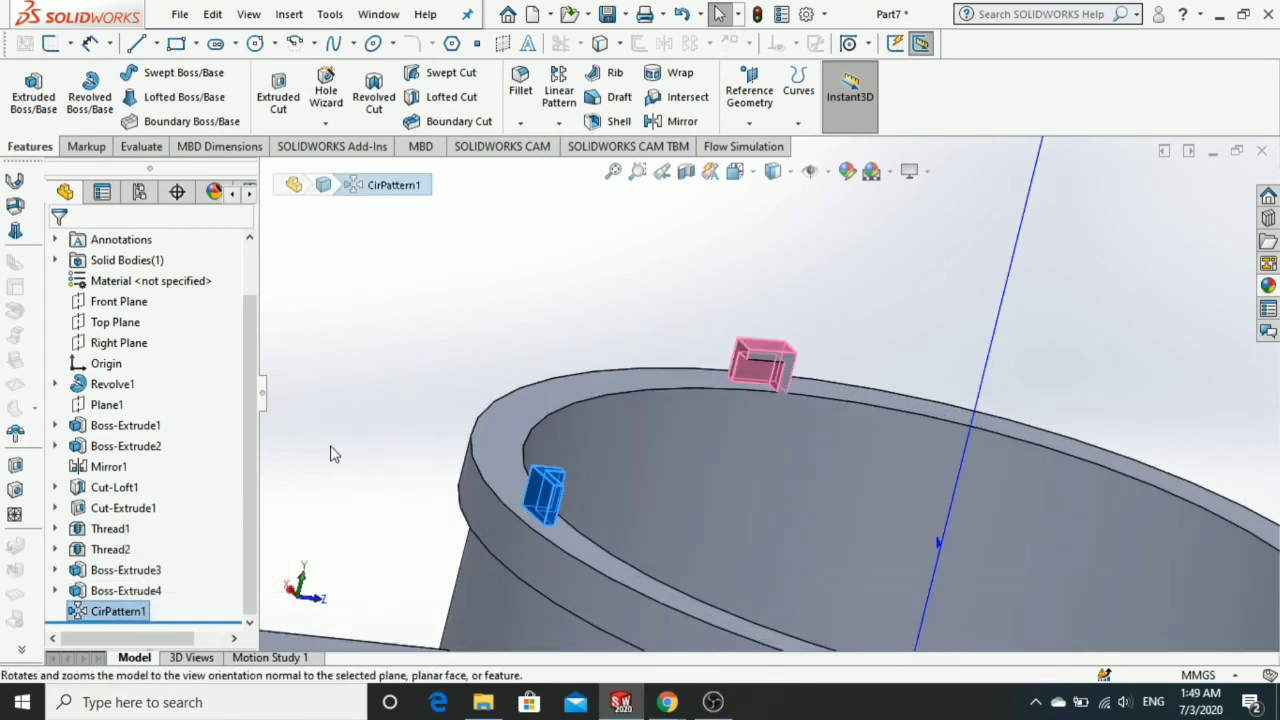
{"action": "key", "text": "Delete"}
{"action": "key", "text": "Return"}
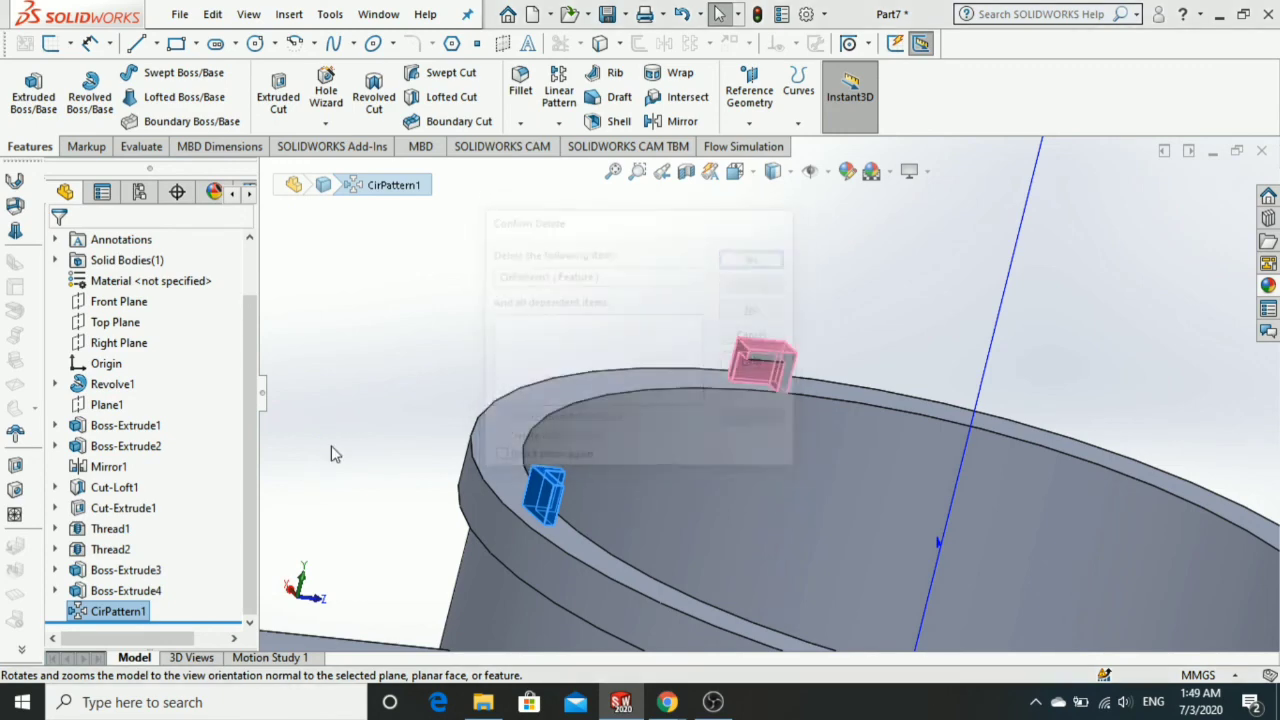
{"action": "middle_click_drag", "start_coordinate": [620, 372], "coordinate": [714, 436]}
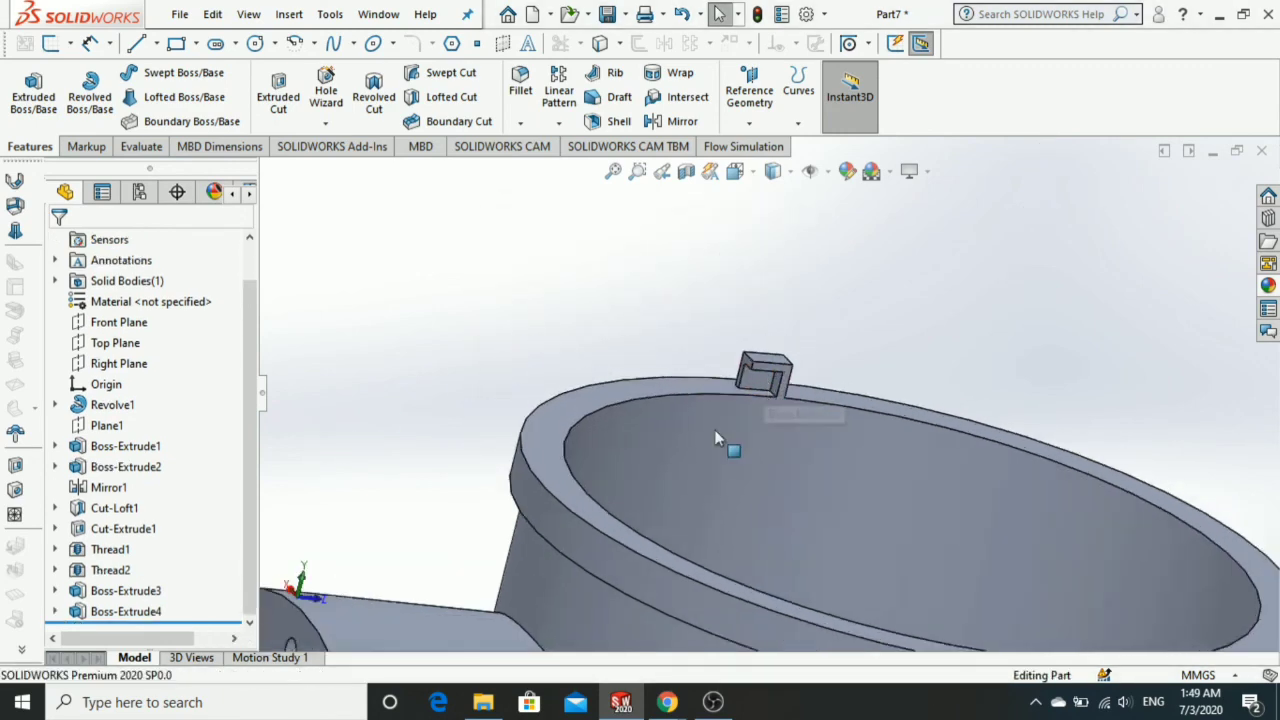
Change Boss-Extrude3's depth dimension from 4.00 to 3.00 mm, shortening the L-shaped block.
{"action": "left_click", "coordinate": [120, 591]}
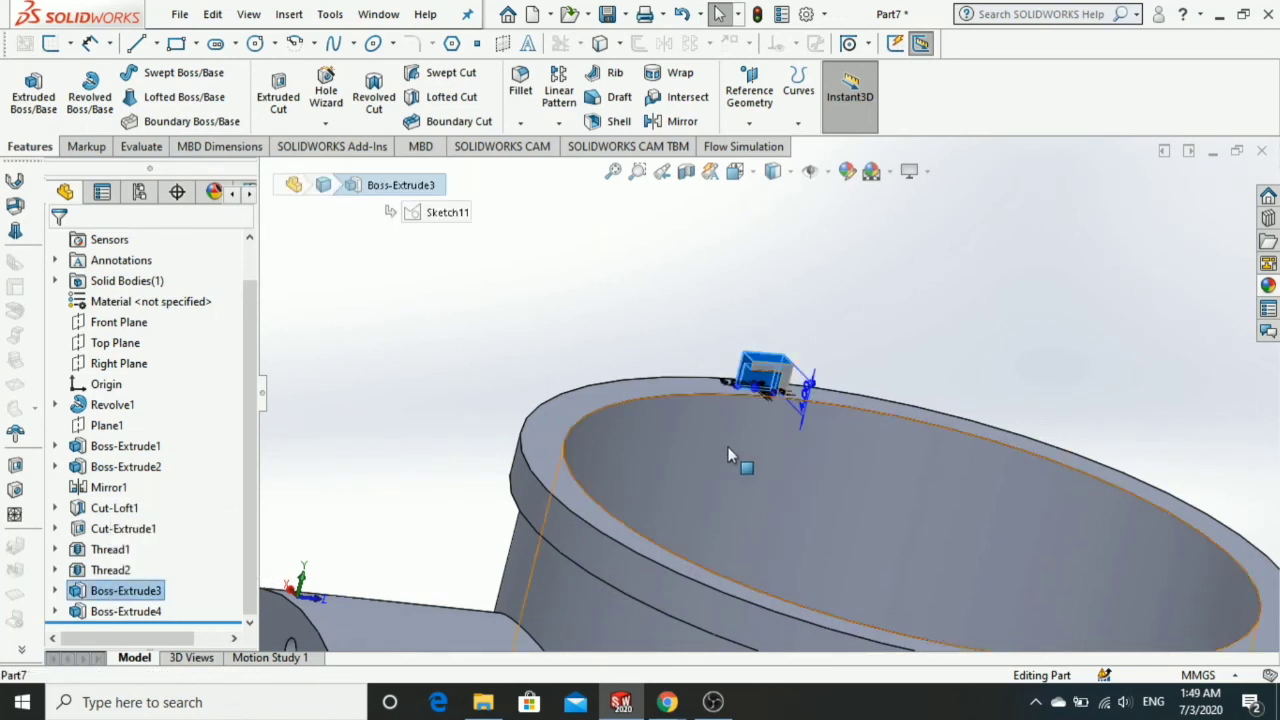
{"action": "scroll", "coordinate": [800, 420], "scroll_direction": "down", "scroll_amount": 2}
{"action": "scroll", "coordinate": [805, 418], "scroll_direction": "down", "scroll_amount": 3}
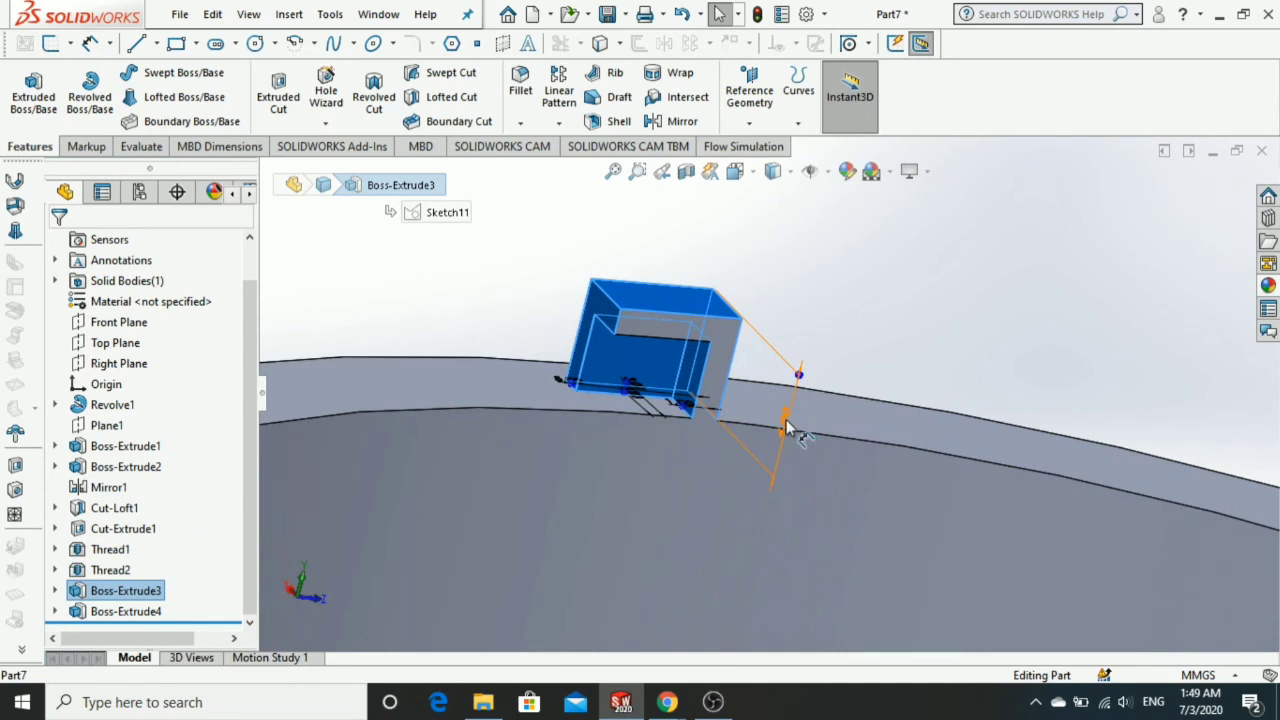
{"action": "left_click", "coordinate": [787, 428]}
{"action": "type", "text": "3"}
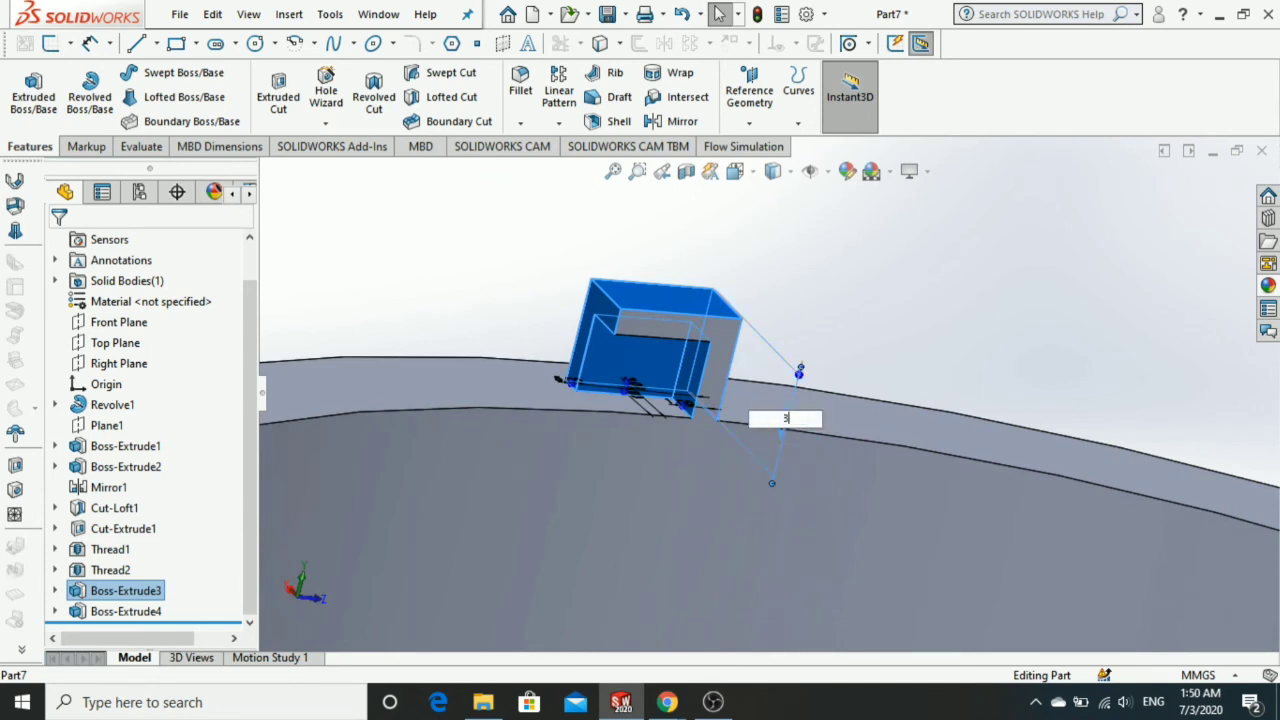
{"action": "key", "text": "Return"}
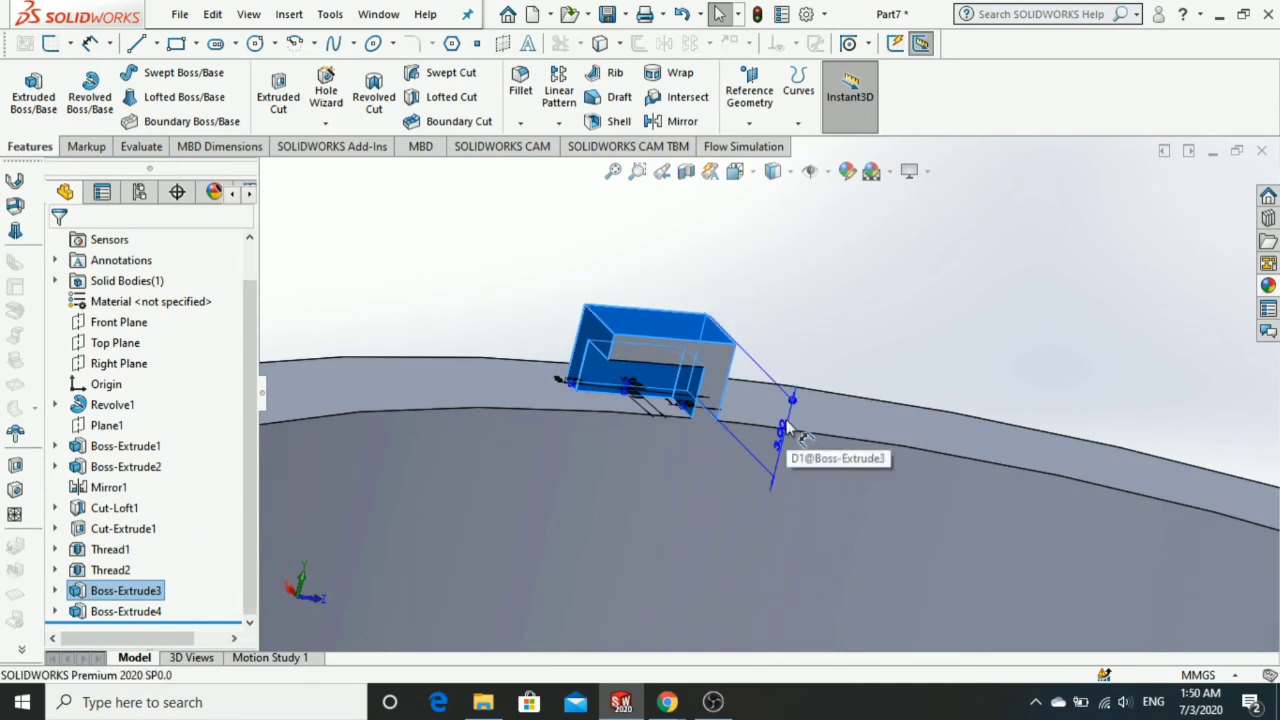
{"action": "key", "text": "Escape"}
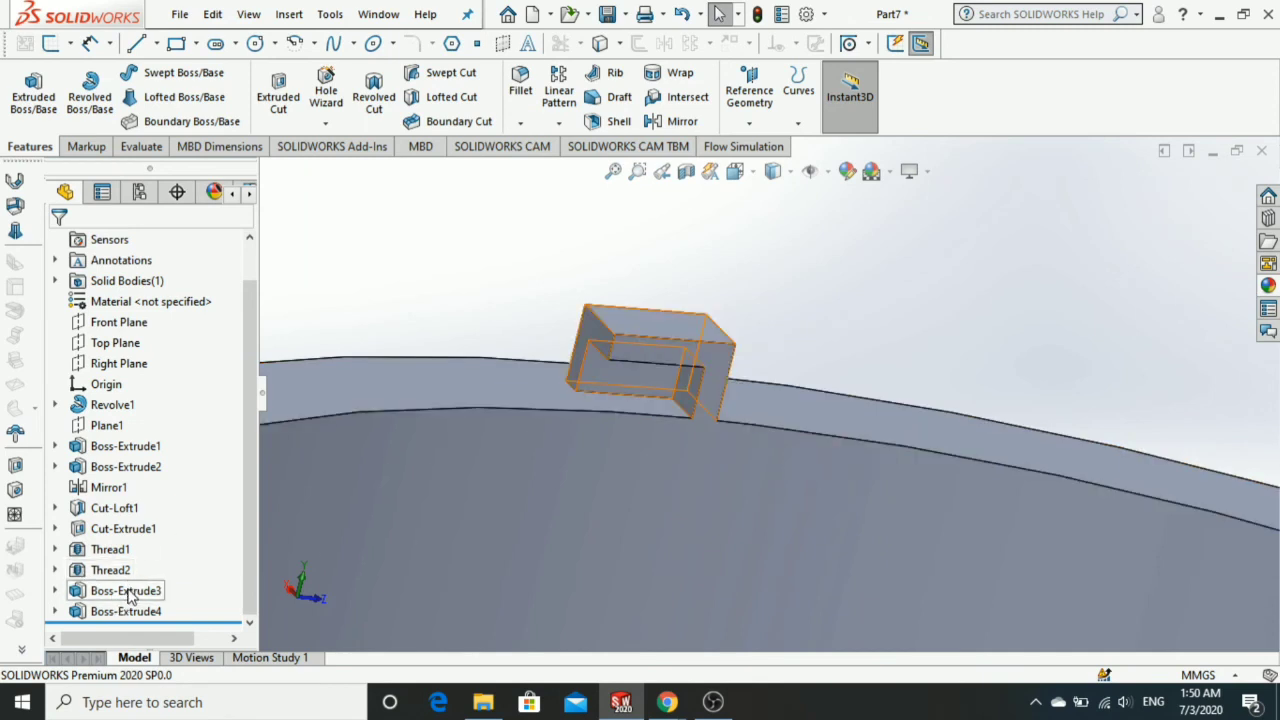
{"action": "middle_click_drag", "start_coordinate": [272, 528], "coordinate": [443, 500]}
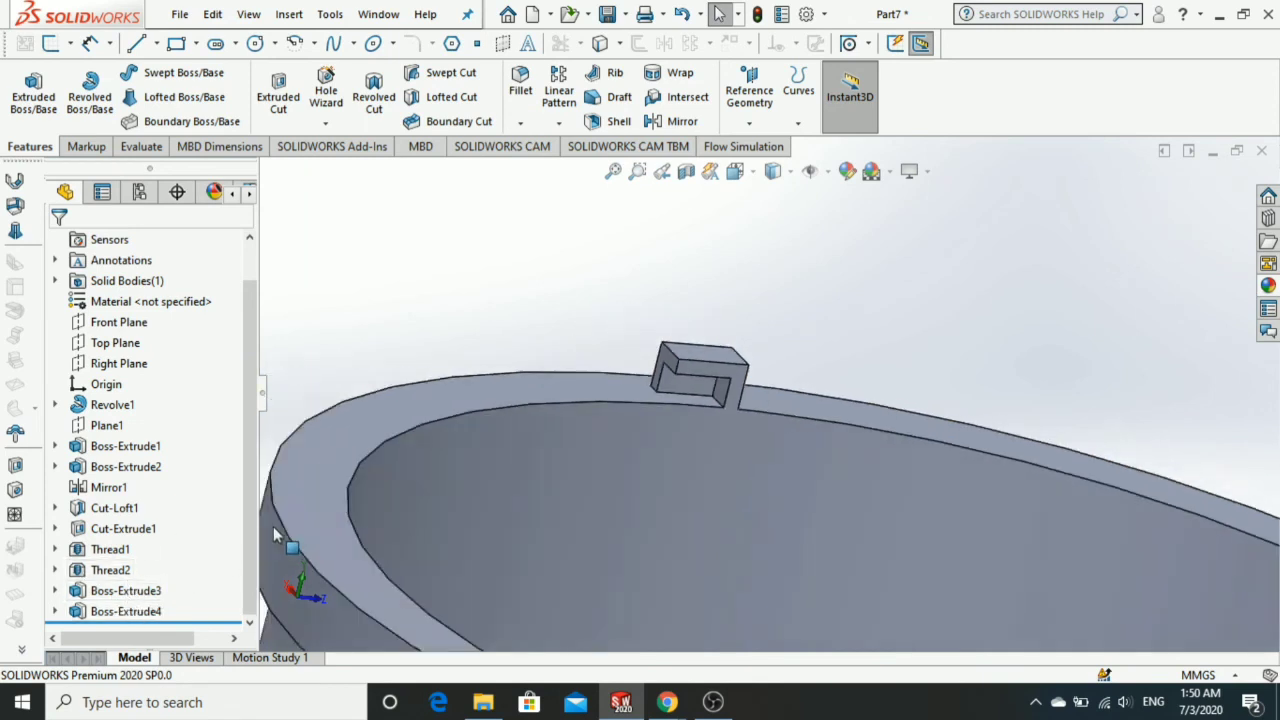
Circular-pattern Boss-Extrude3 and Boss-Extrude4 four times, equally spaced over 360° about the rim edge.
{"action": "left_click", "coordinate": [143, 592]}
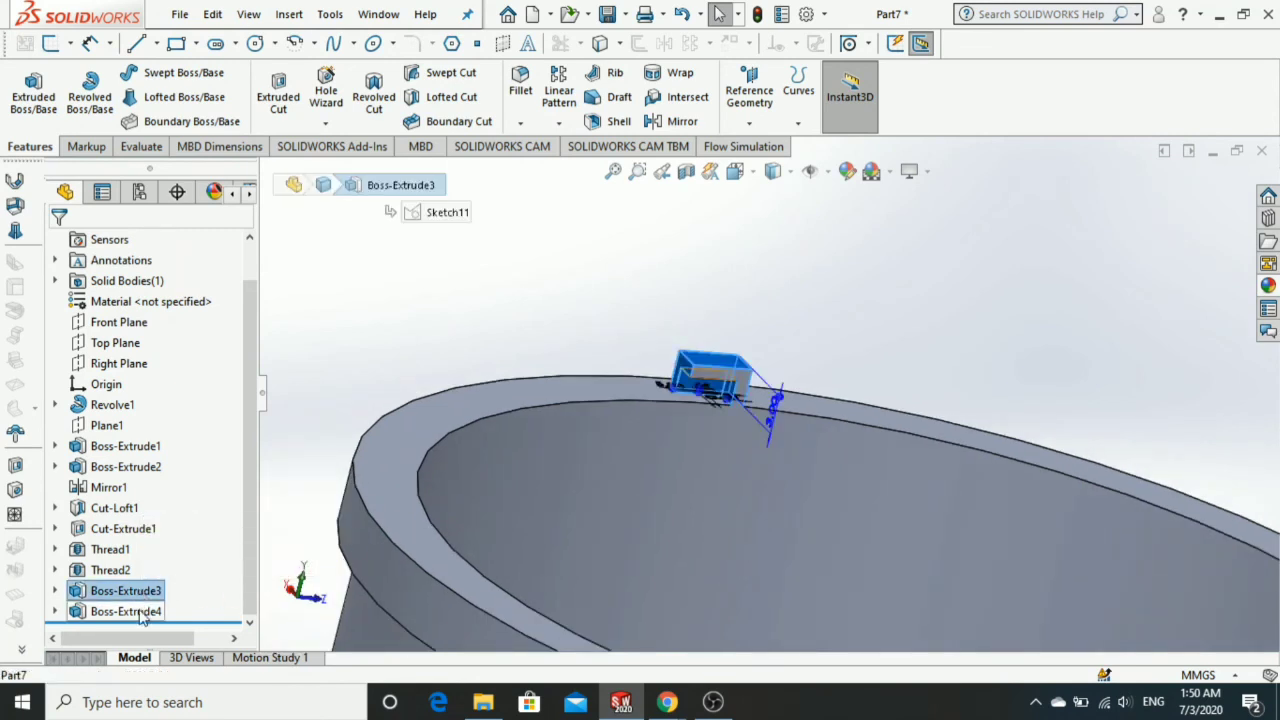
{"action": "left_click", "coordinate": [143, 612], "text": "ctrl"}
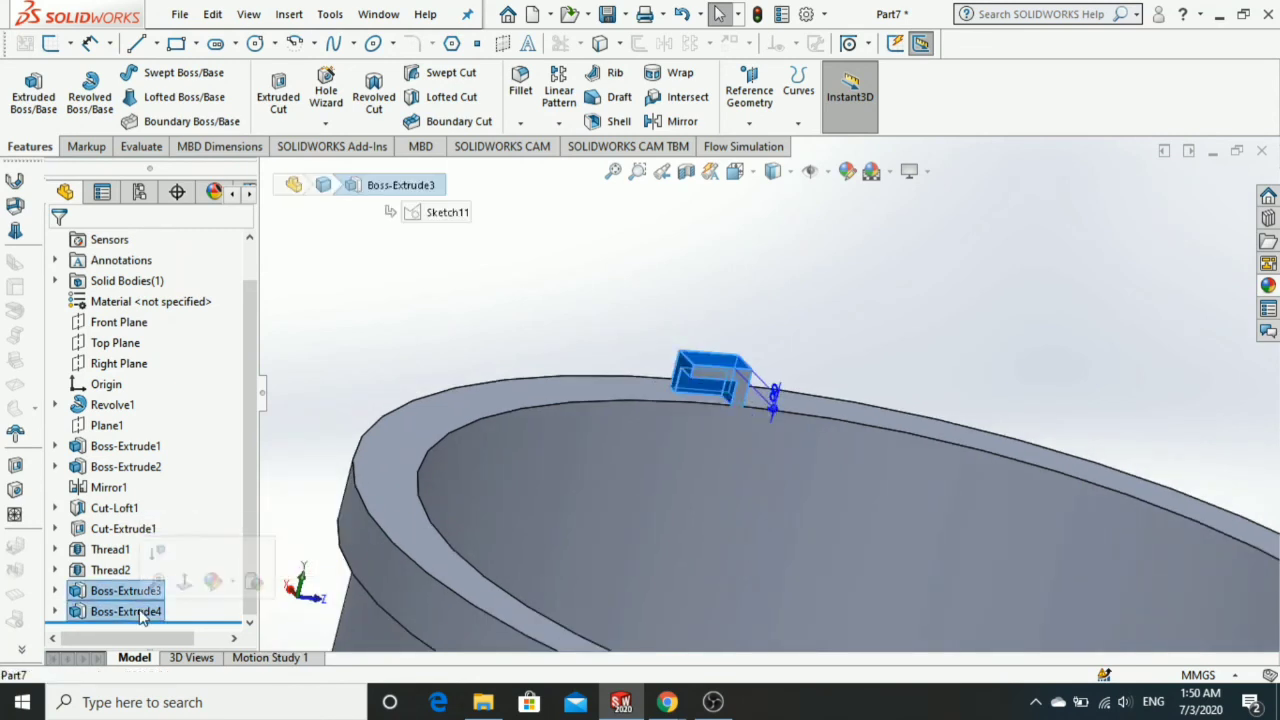
{"action": "left_click", "coordinate": [557, 122]}
{"action": "left_click", "coordinate": [595, 166]}
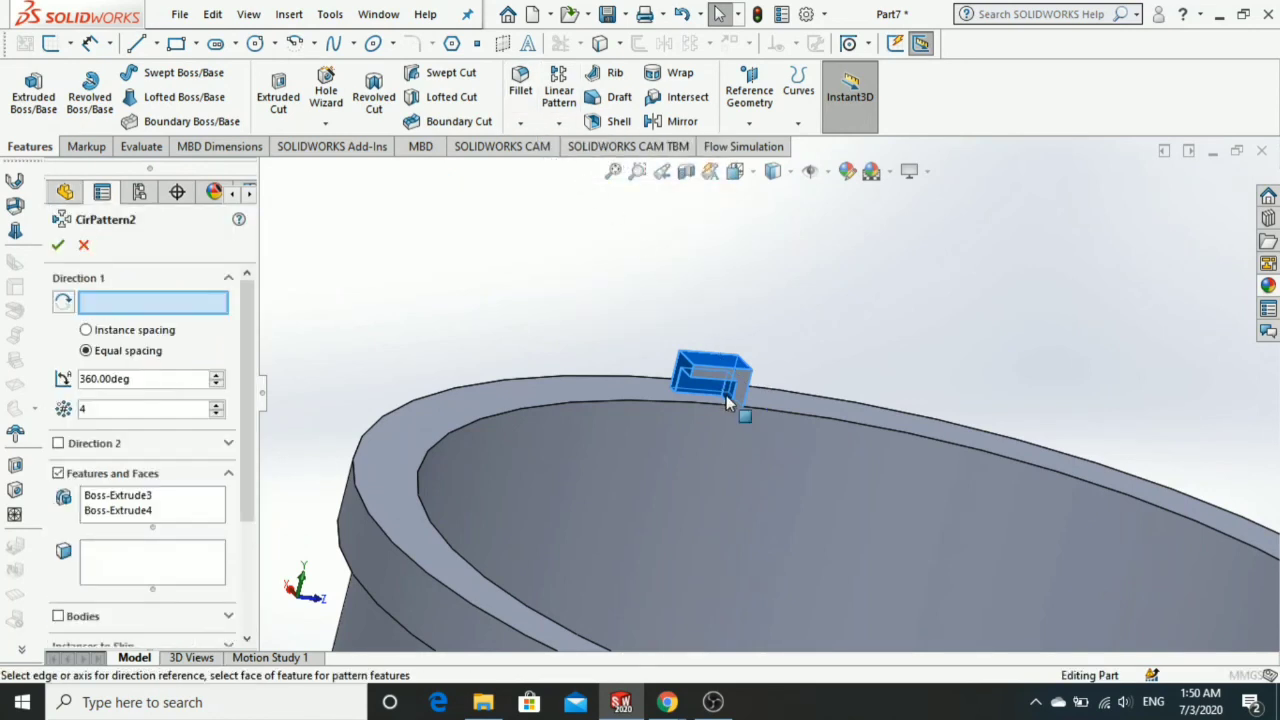
{"action": "scroll", "coordinate": [720, 420], "scroll_direction": "up", "scroll_amount": 3}
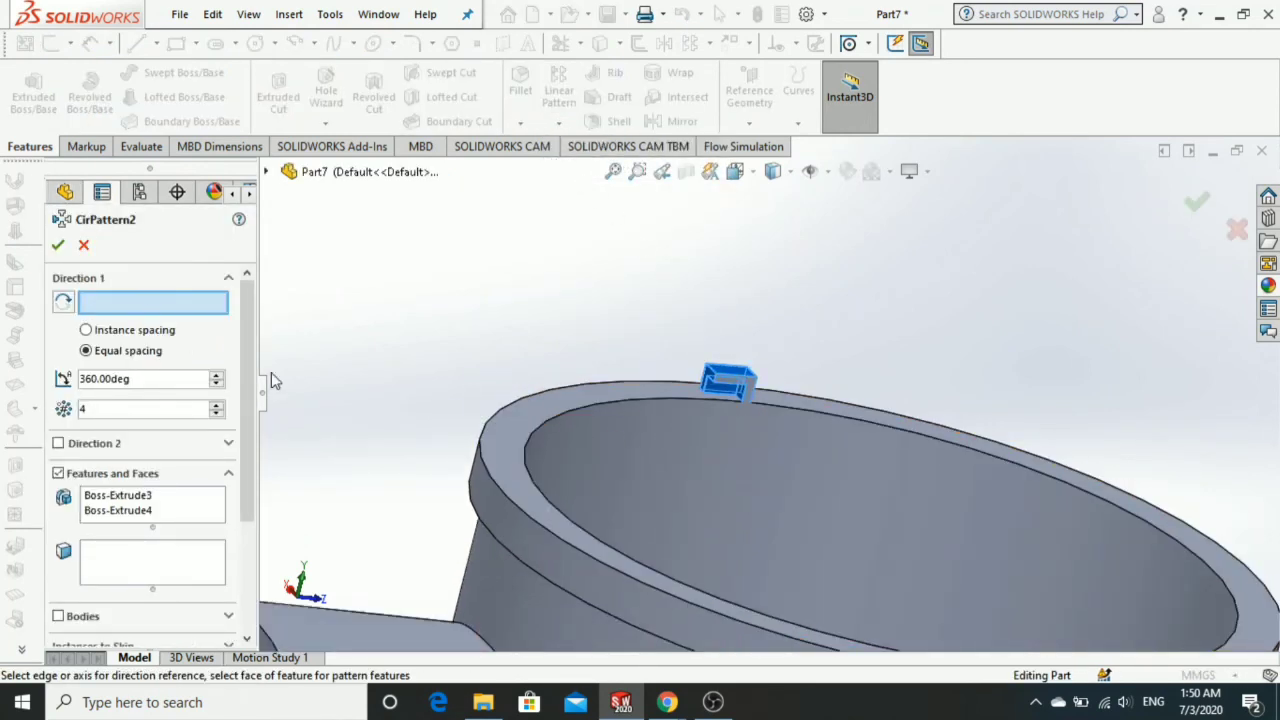
{"action": "left_click", "coordinate": [524, 450]}
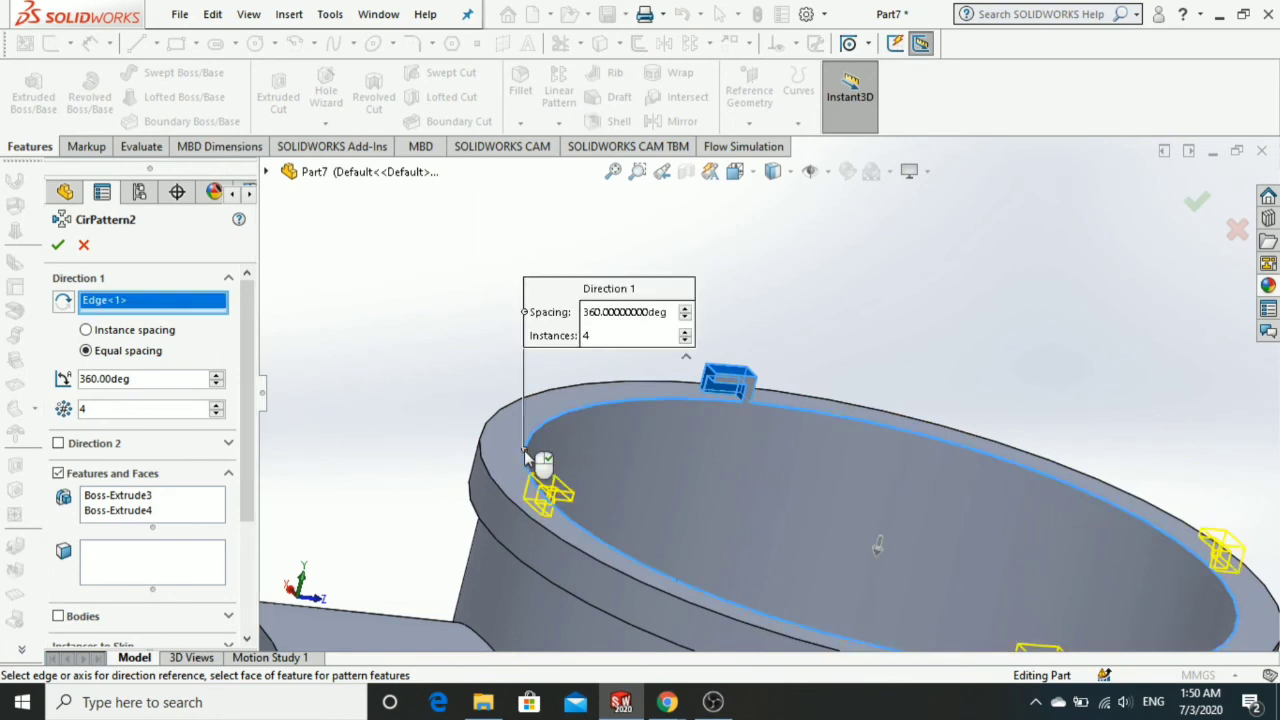
{"action": "right_click", "coordinate": [877, 545]}
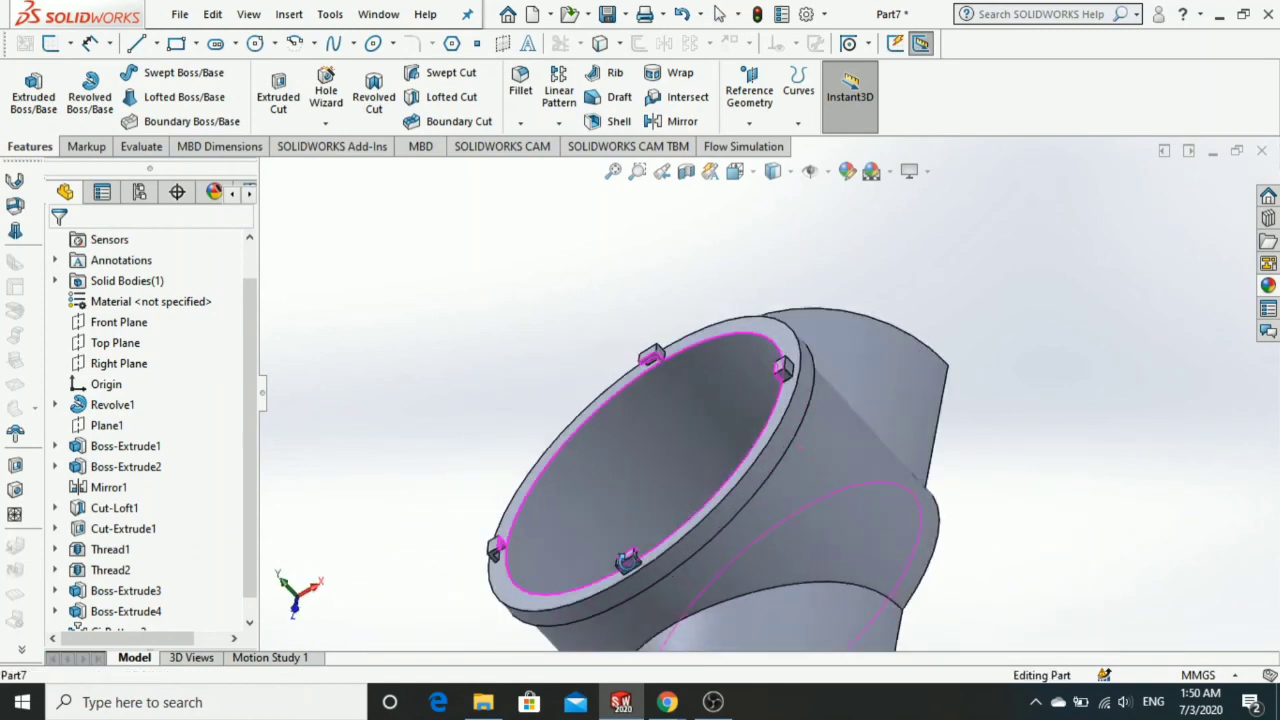
{"action": "mouse_move", "coordinate": [700, 420]}
{"action": "middle_mouse_down"}
{"action": "mouse_move", "coordinate": [808, 482]}
{"action": "mouse_move", "coordinate": [700, 400]}
{"action": "middle_mouse_up"}
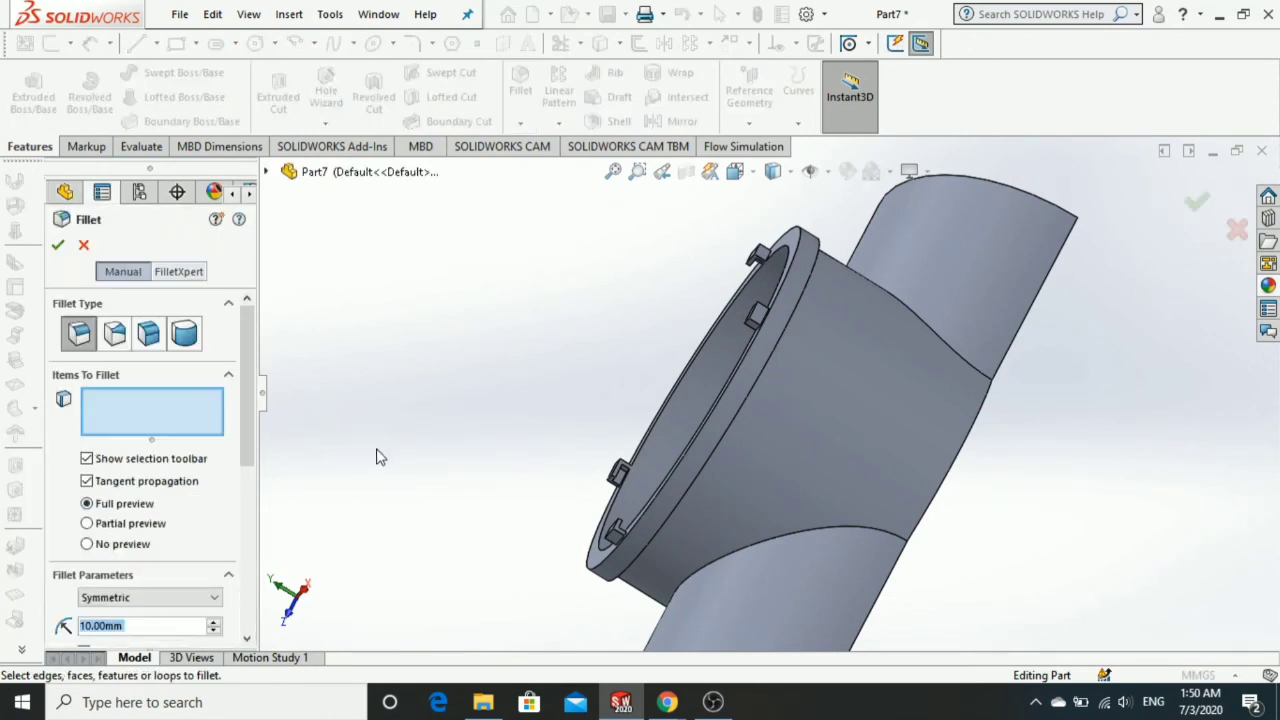
Fillet both side-pipe-to-body intersection edges with a 3 mm radius.
{"action": "type", "text": "3"}
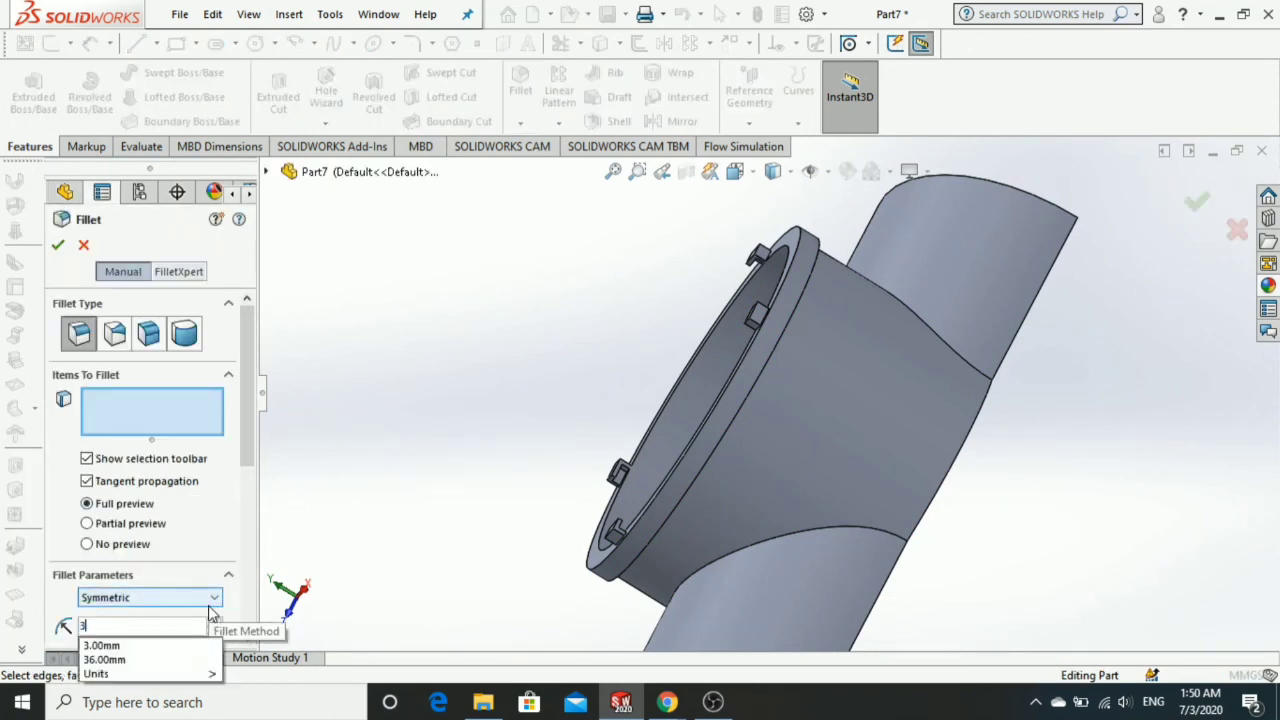
{"action": "key", "text": "Return"}
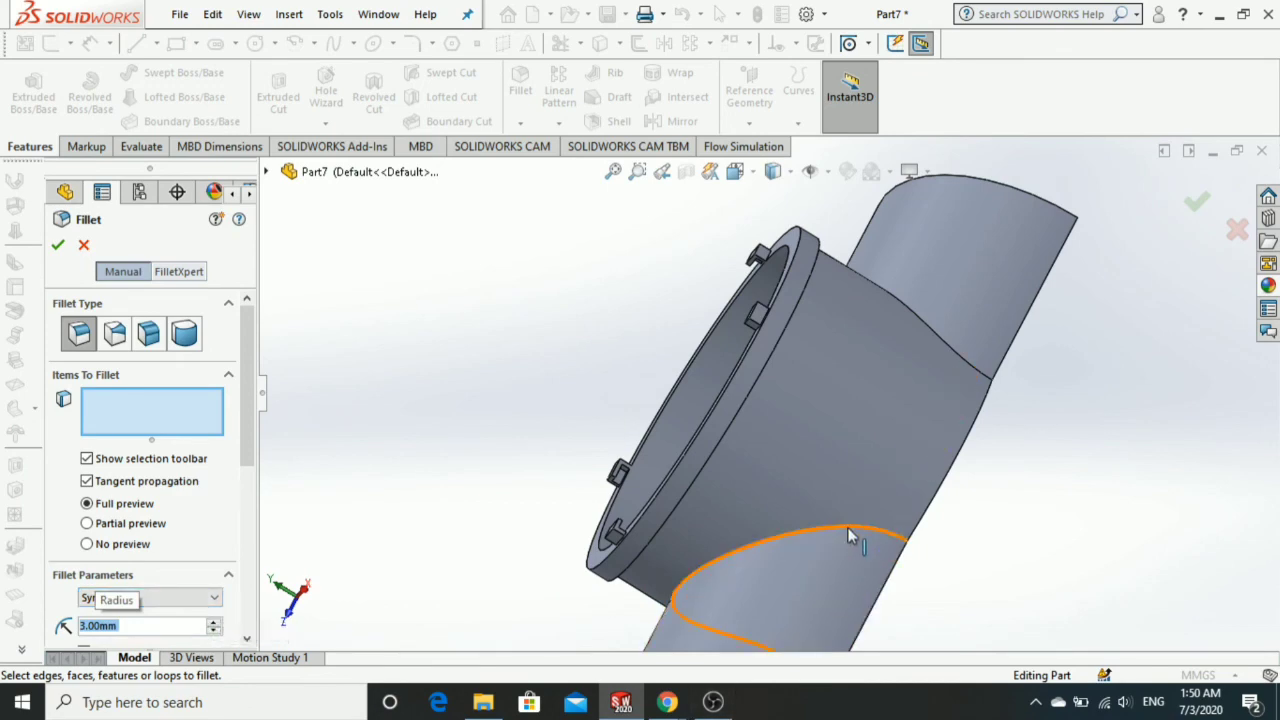
{"action": "left_click", "coordinate": [848, 528]}
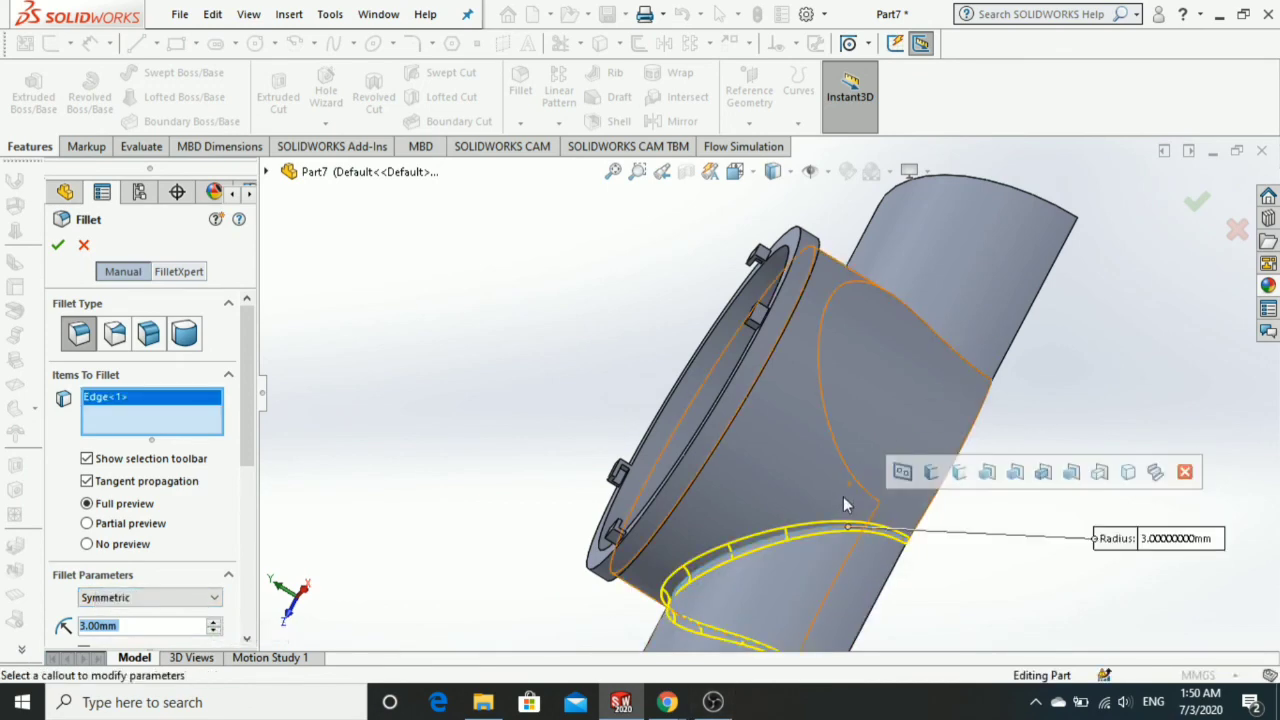
{"action": "middle_click_drag", "start_coordinate": [843, 496], "coordinate": [780, 427]}
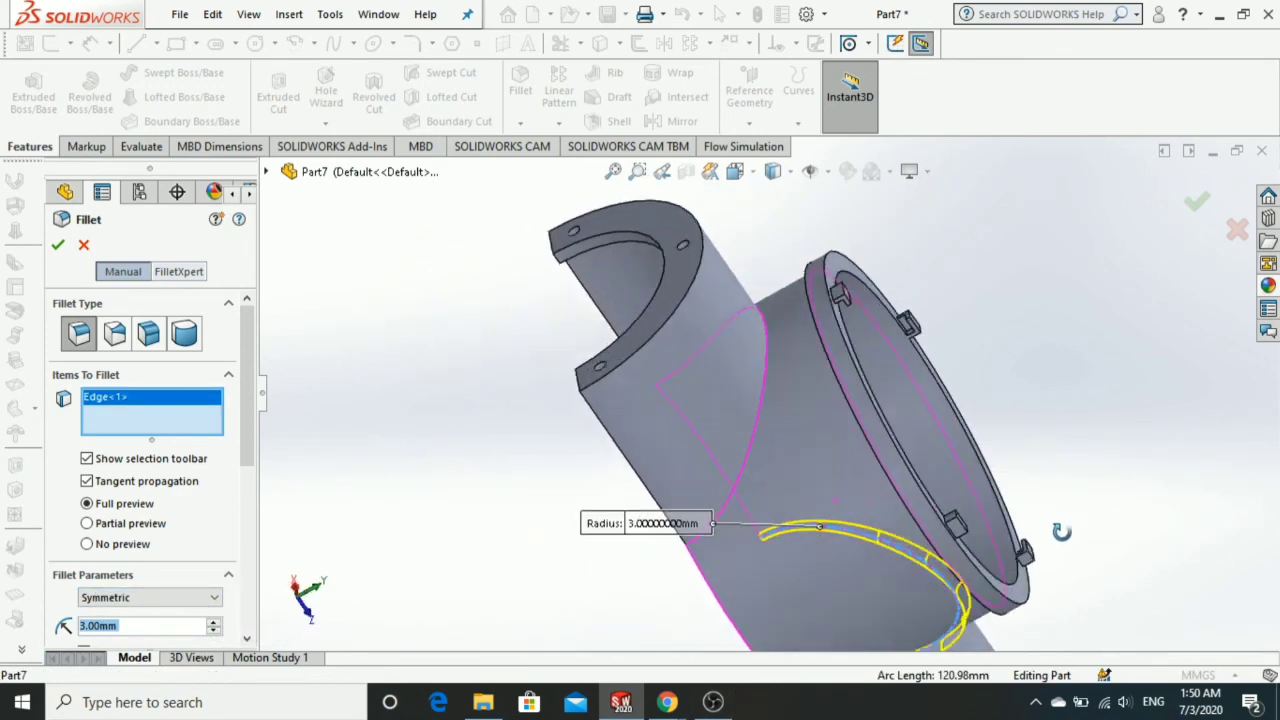
{"action": "left_click", "coordinate": [792, 450]}
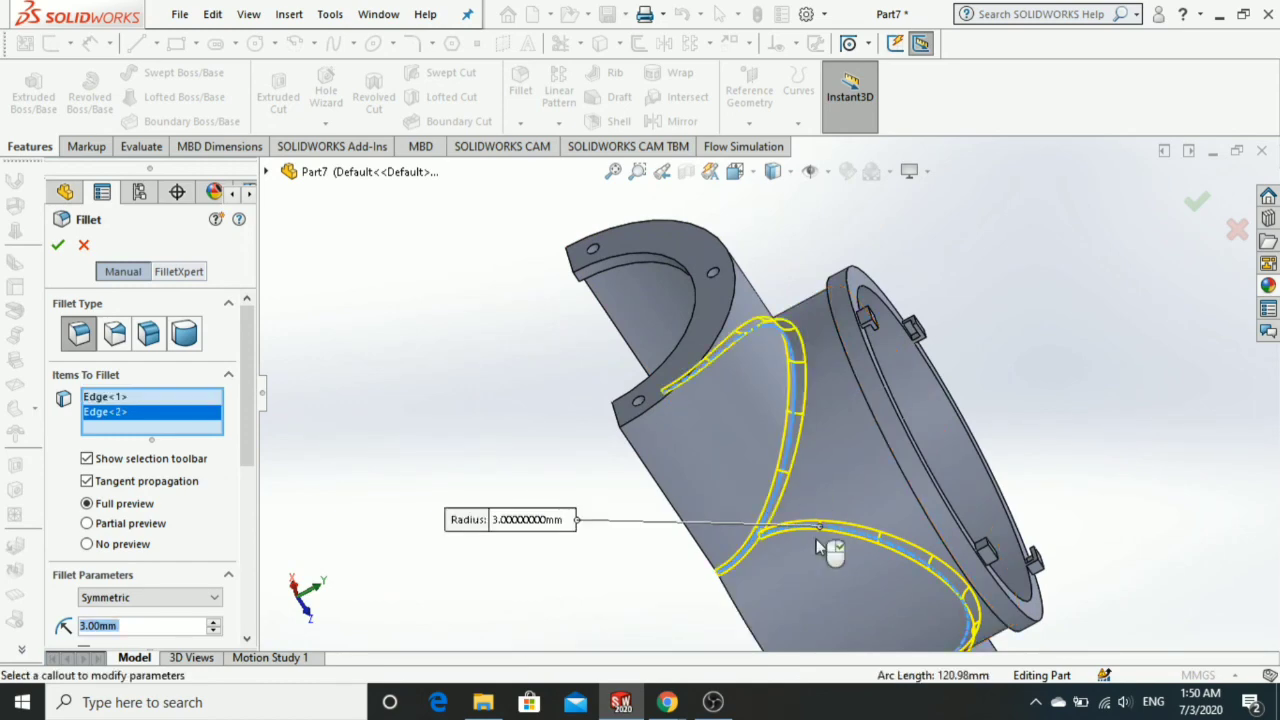
{"action": "middle_click_drag", "start_coordinate": [792, 450], "coordinate": [650, 440]}
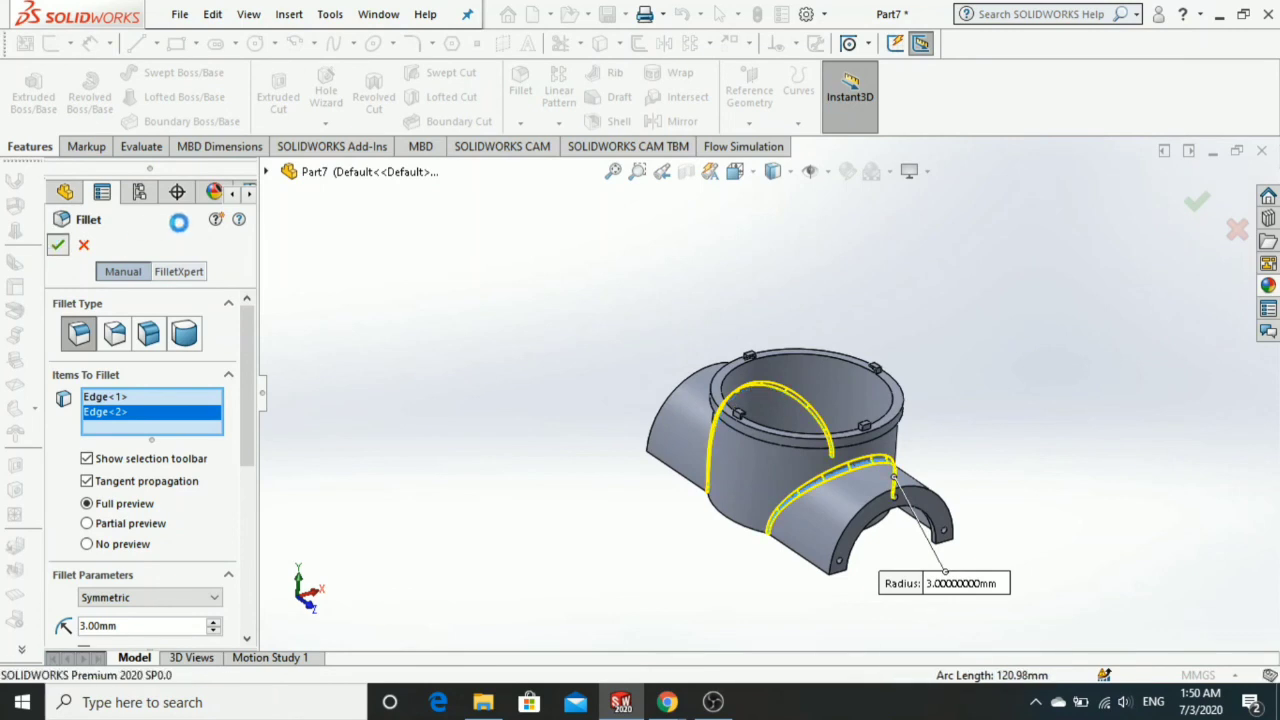
{"action": "key", "text": "Return"}
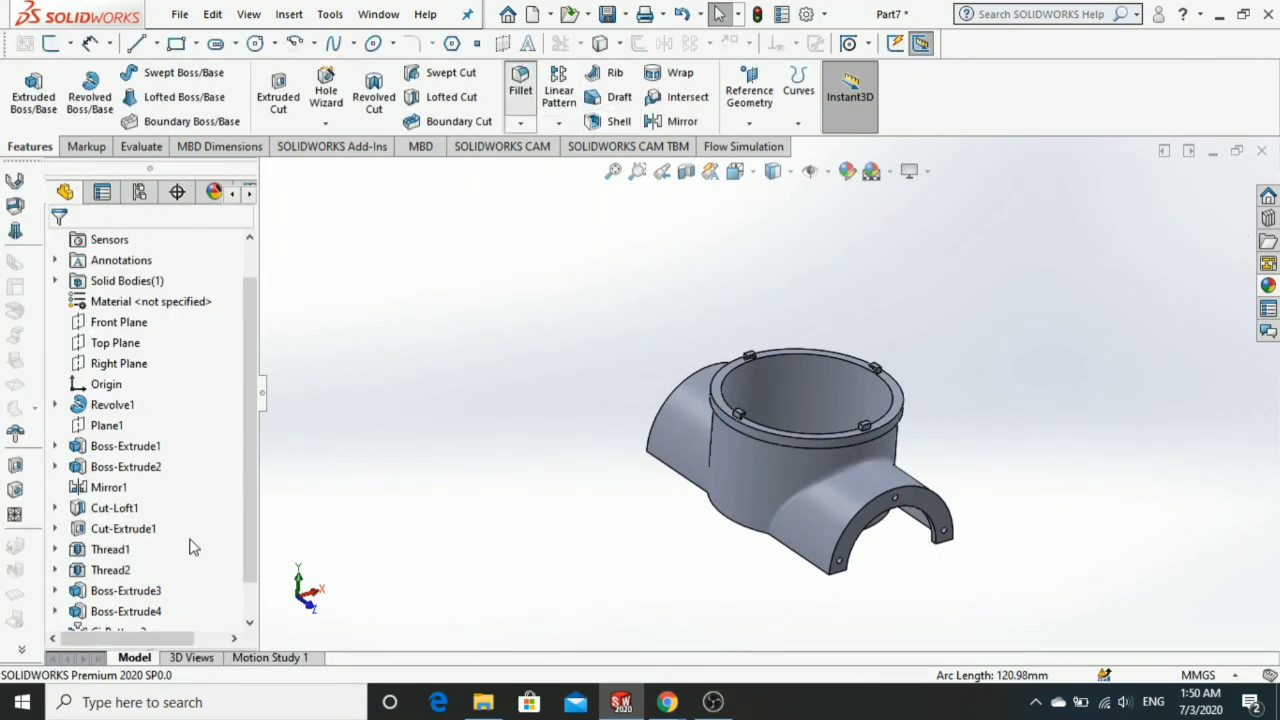
Apply a 2 mm fillet to the curved outer edges at both half-pipe ends.
{"action": "key", "text": "Return"}
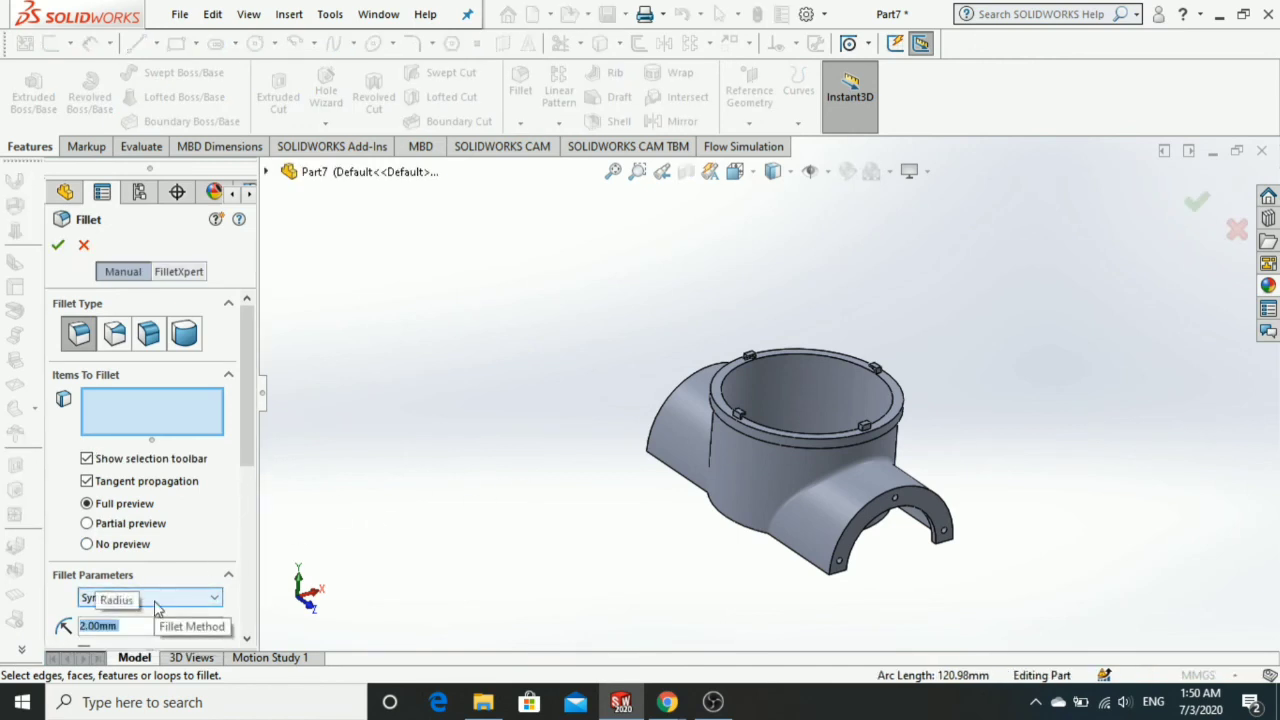
{"action": "scroll", "coordinate": [905, 490], "scroll_direction": "down", "scroll_amount": 5}
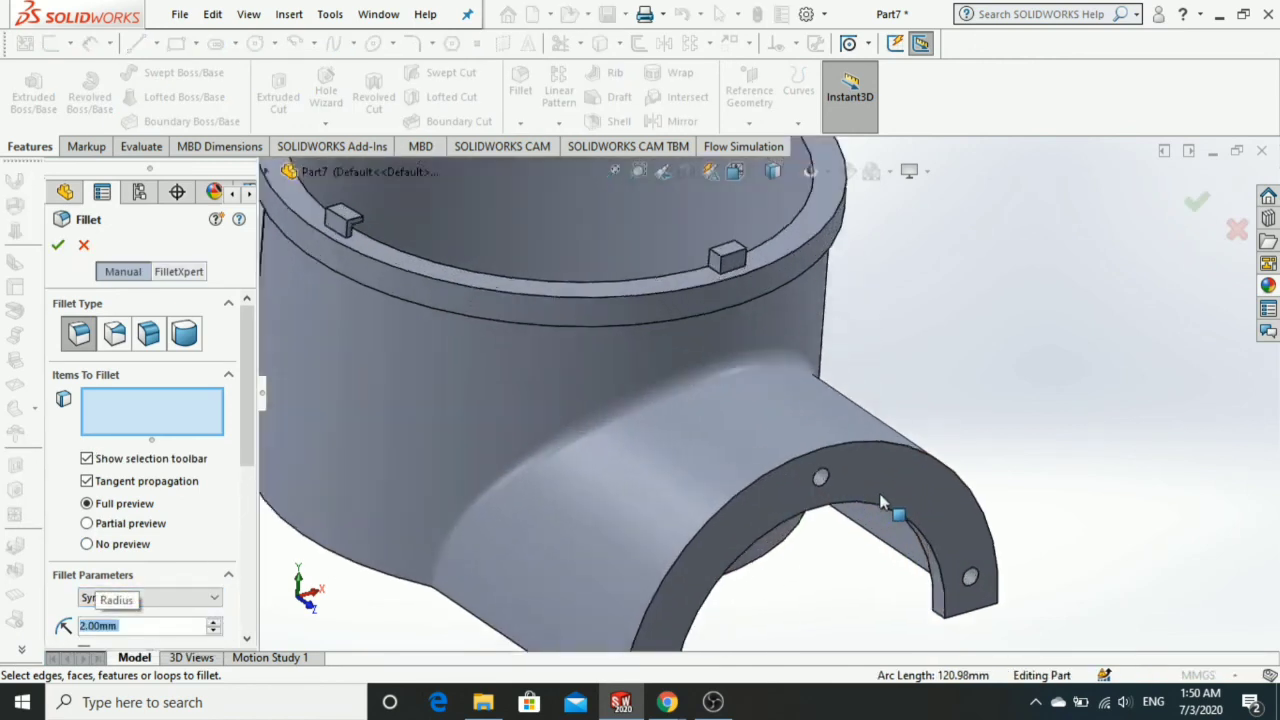
{"action": "left_click", "coordinate": [868, 438]}
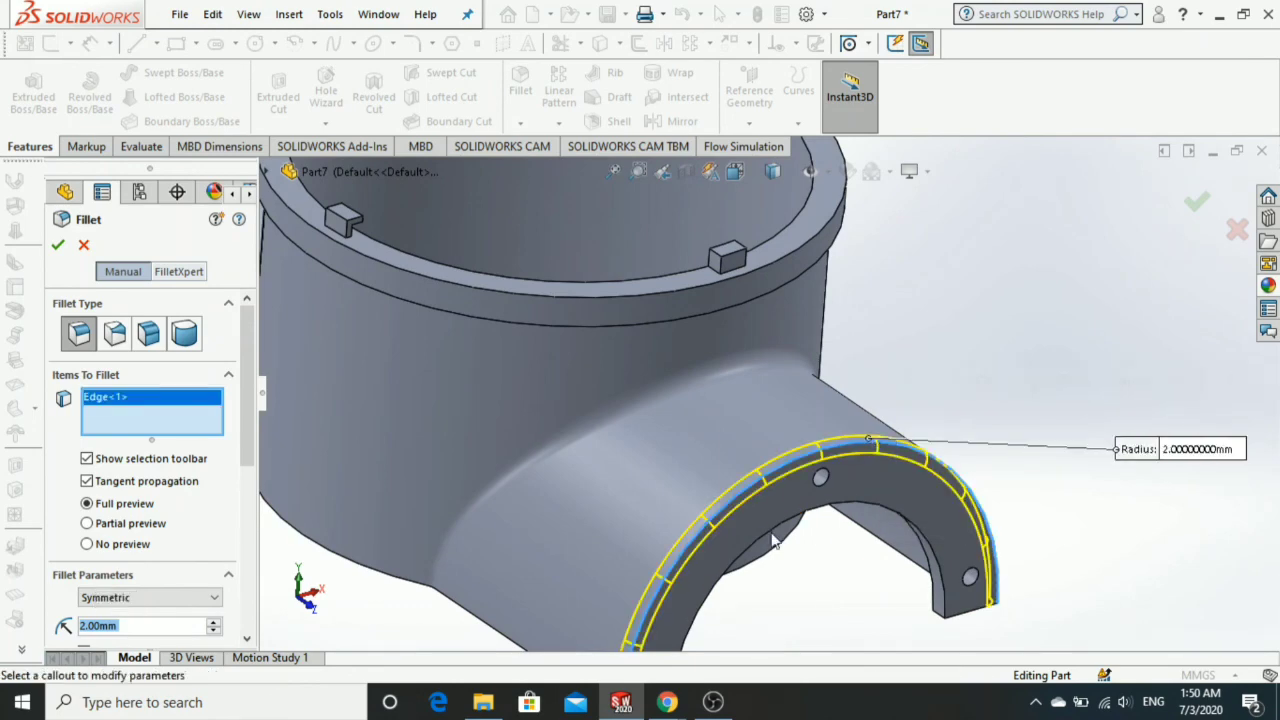
{"action": "scroll", "coordinate": [631, 406], "scroll_direction": "up", "scroll_amount": 5}
{"action": "scroll", "coordinate": [583, 352], "scroll_direction": "up", "scroll_amount": 3}
{"action": "scroll", "coordinate": [600, 345], "scroll_direction": "down", "scroll_amount": 2}
{"action": "middle_click_drag", "start_coordinate": [608, 340], "coordinate": [766, 467]}
{"action": "scroll", "coordinate": [766, 467], "scroll_direction": "down", "scroll_amount": 5}
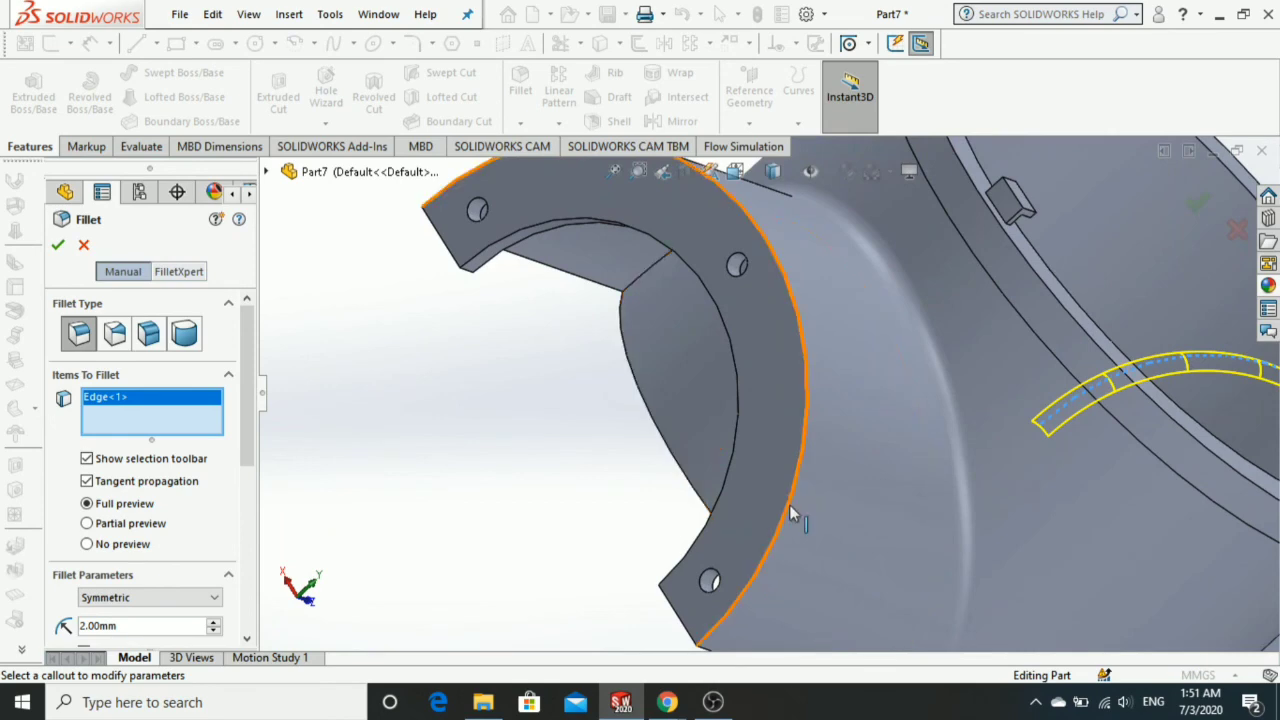
{"action": "left_click", "coordinate": [790, 506]}
{"action": "scroll", "coordinate": [794, 486], "scroll_direction": "up", "scroll_amount": 2}
{"action": "scroll", "coordinate": [794, 480], "scroll_direction": "up", "scroll_amount": 3}
{"action": "mouse_move", "coordinate": [794, 471]}
{"action": "middle_mouse_down"}
{"action": "mouse_move", "coordinate": [655, 413]}
{"action": "mouse_move", "coordinate": [752, 388]}
{"action": "middle_mouse_up"}
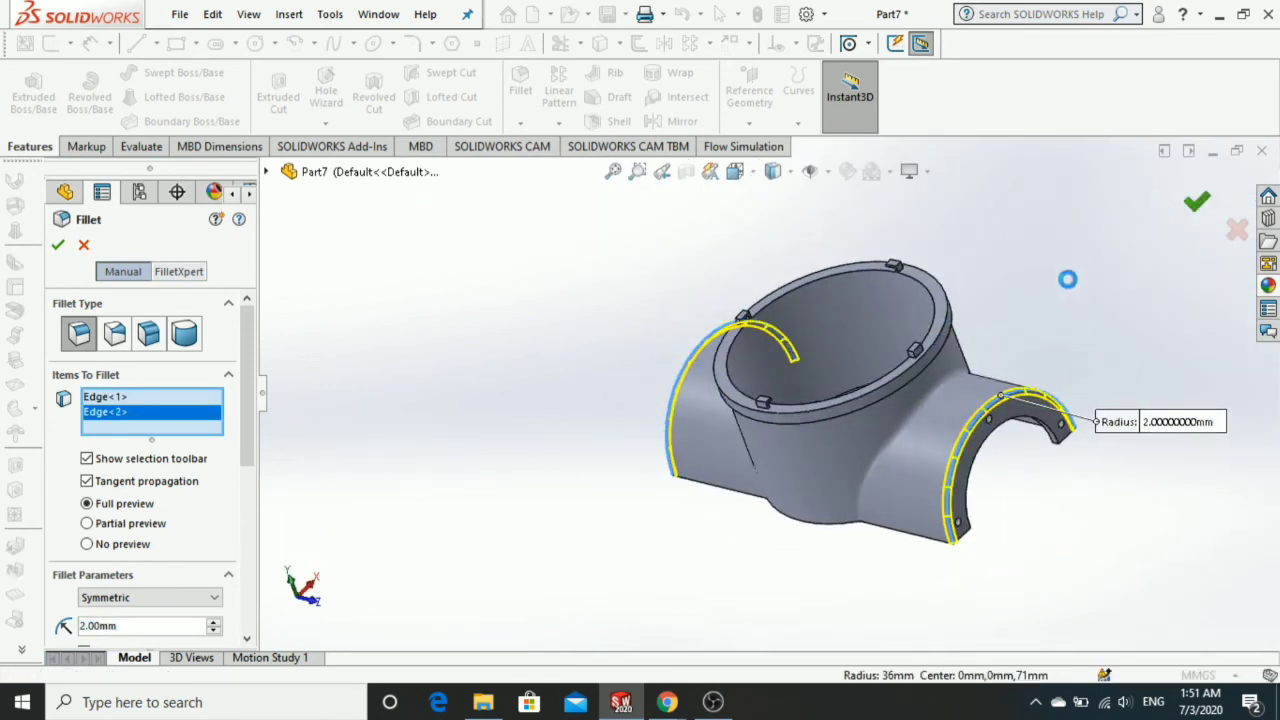
{"action": "key", "text": "Return"}
Apply the blue high gloss plastic appearance to the entire body.
{"action": "scroll", "coordinate": [909, 428], "scroll_direction": "up", "scroll_amount": 2}
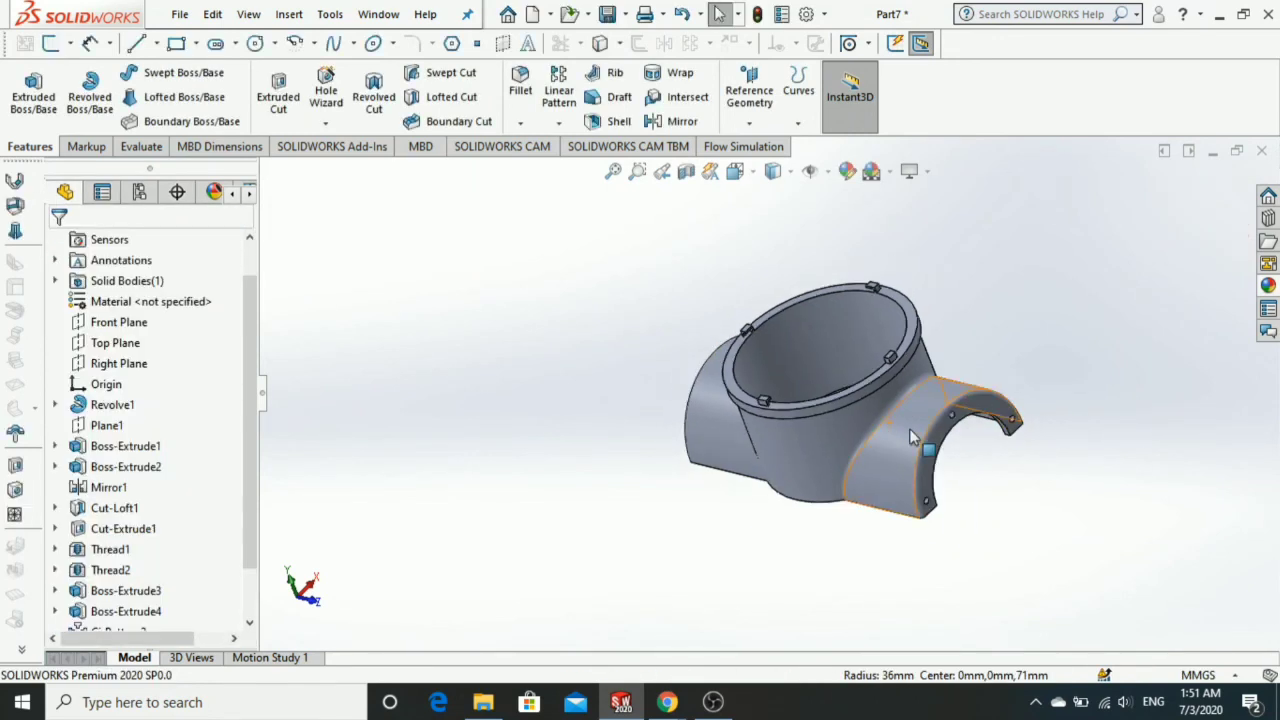
{"action": "mouse_move", "coordinate": [909, 428]}
{"action": "middle_mouse_down"}
{"action": "mouse_move", "coordinate": [896, 400]}
{"action": "mouse_move", "coordinate": [1017, 400]}
{"action": "mouse_move", "coordinate": [1163, 285]}
{"action": "middle_mouse_up"}
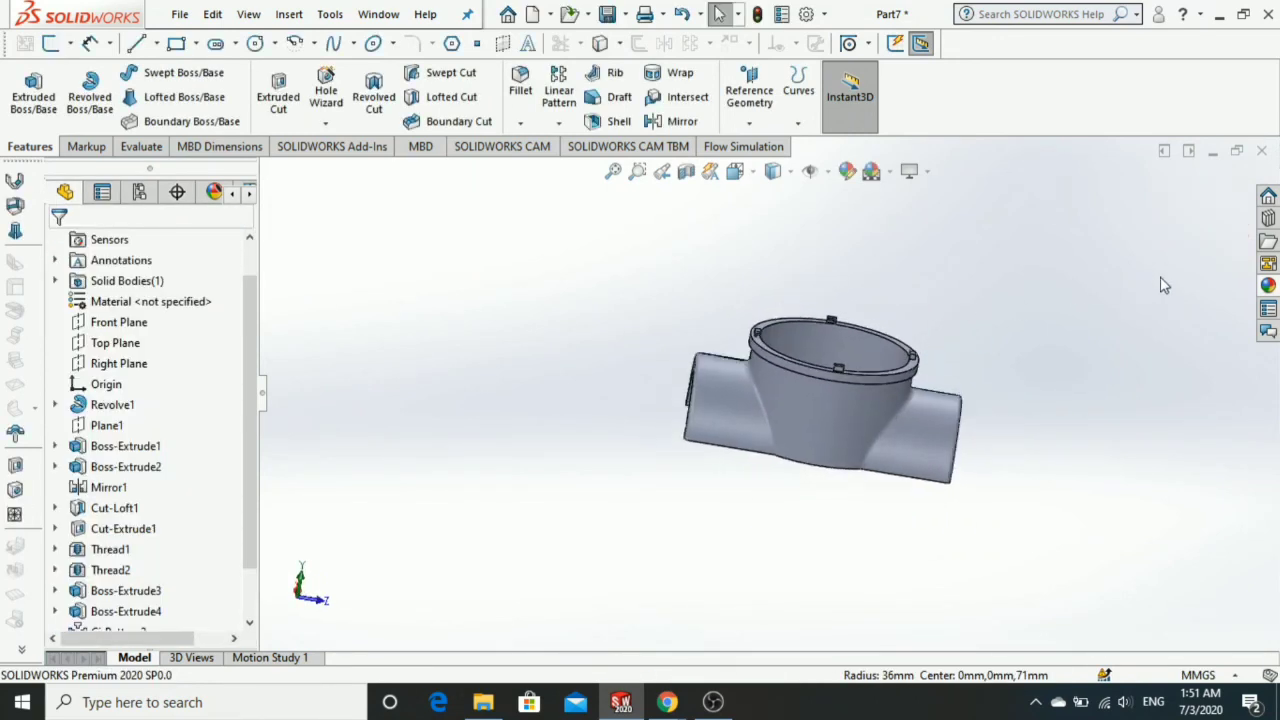
{"action": "left_click", "coordinate": [1268, 286]}
{"action": "mouse_move", "coordinate": [1087, 478]}
{"action": "left_mouse_down"}
{"action": "mouse_move", "coordinate": [886, 466]}
{"action": "mouse_move", "coordinate": [850, 438]}
{"action": "left_mouse_up"}
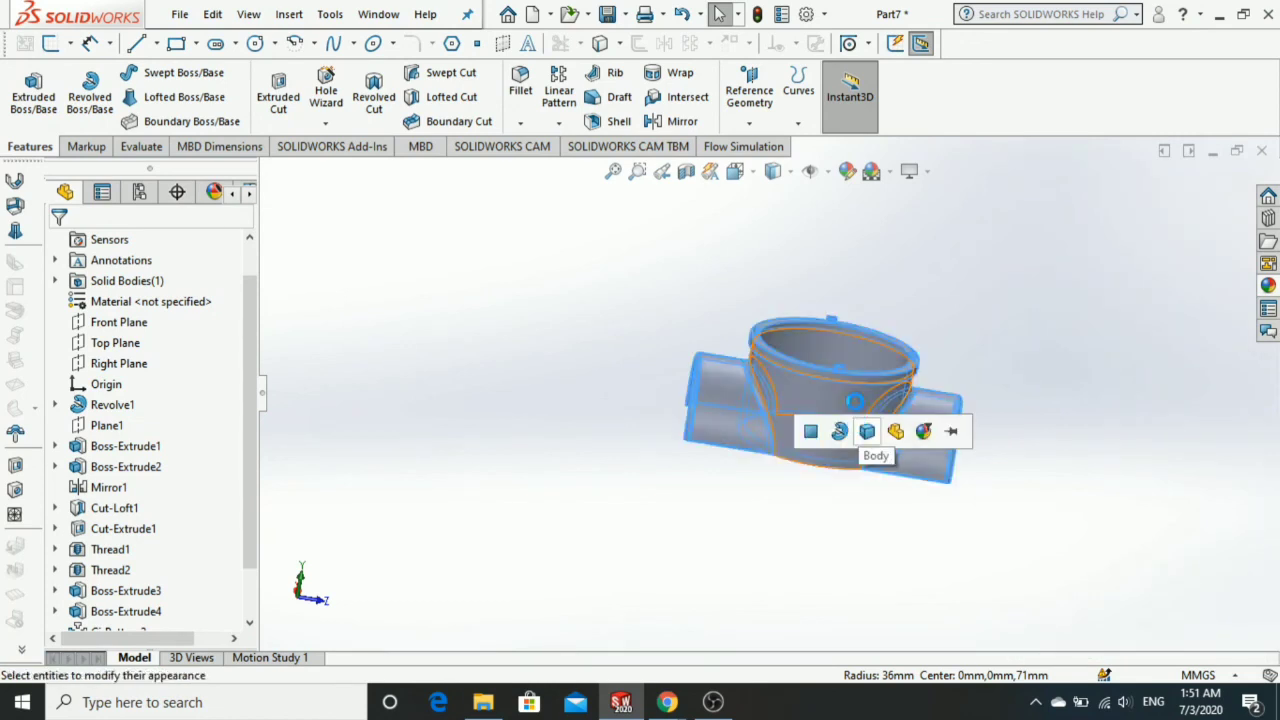
{"action": "left_click", "coordinate": [864, 431]}
{"action": "mouse_move", "coordinate": [856, 397]}
{"action": "middle_mouse_down"}
{"action": "mouse_move", "coordinate": [641, 422]}
{"action": "mouse_move", "coordinate": [563, 400]}
{"action": "mouse_move", "coordinate": [449, 514]}
{"action": "mouse_move", "coordinate": [434, 583]}
{"action": "middle_mouse_up"}
{"action": "middle_click_drag", "start_coordinate": [851, 400], "coordinate": [830, 410]}
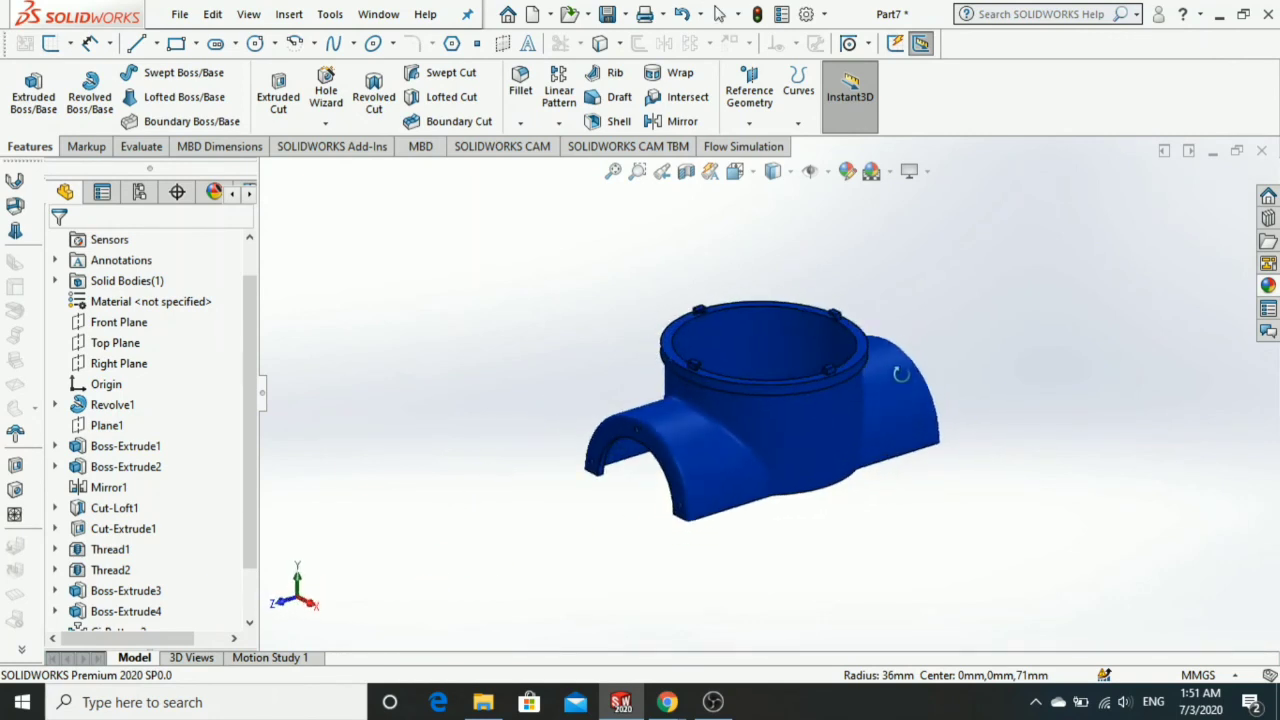
{"action": "scroll", "coordinate": [823, 410], "scroll_direction": "down", "scroll_amount": 3}
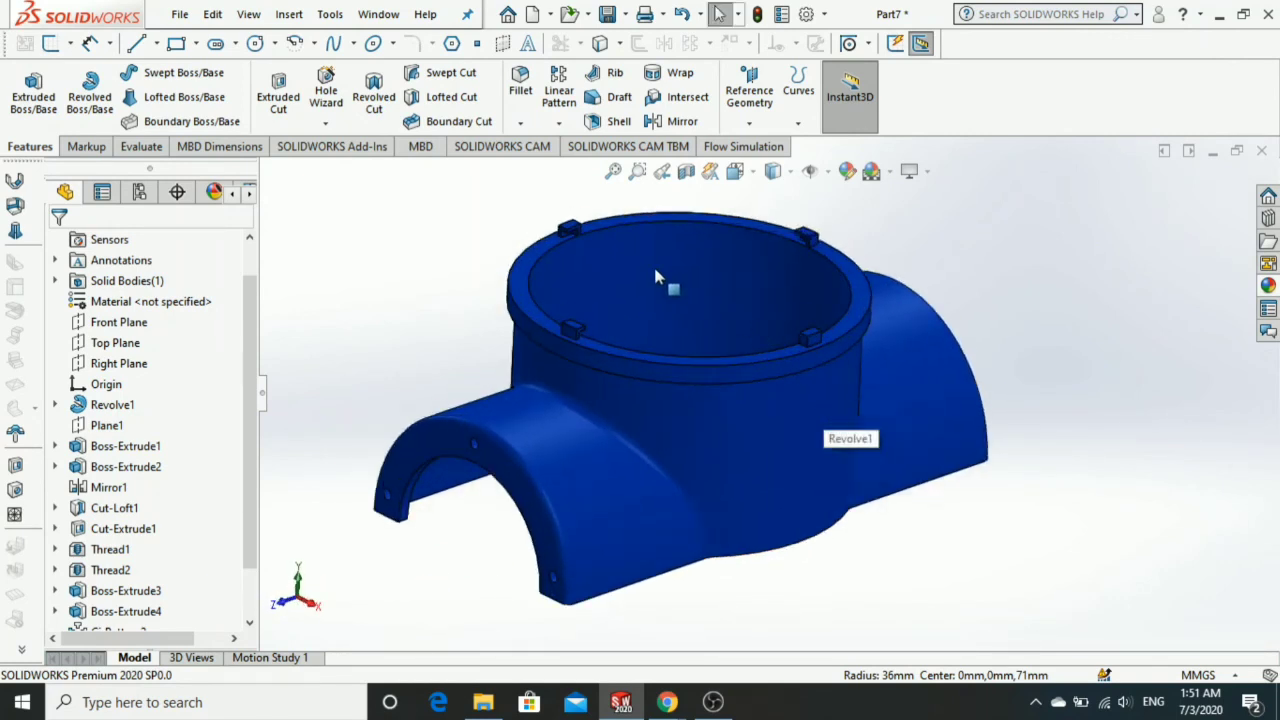